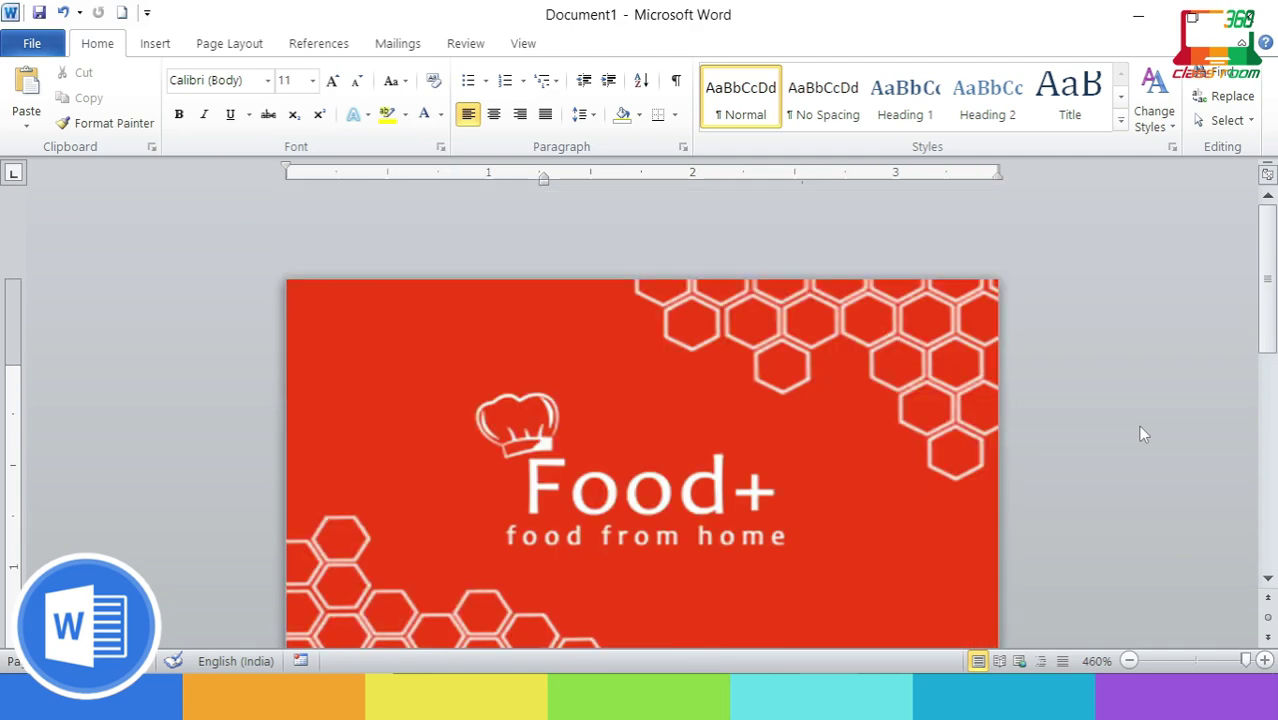
# Step: Scroll through the finished red Food+ business card to preview its design
pyautogui.scroll(-6, 1143, 434)
pyautogui.scroll(-9, 1143, 434)
pyautogui.scroll(-3, 1141, 434)
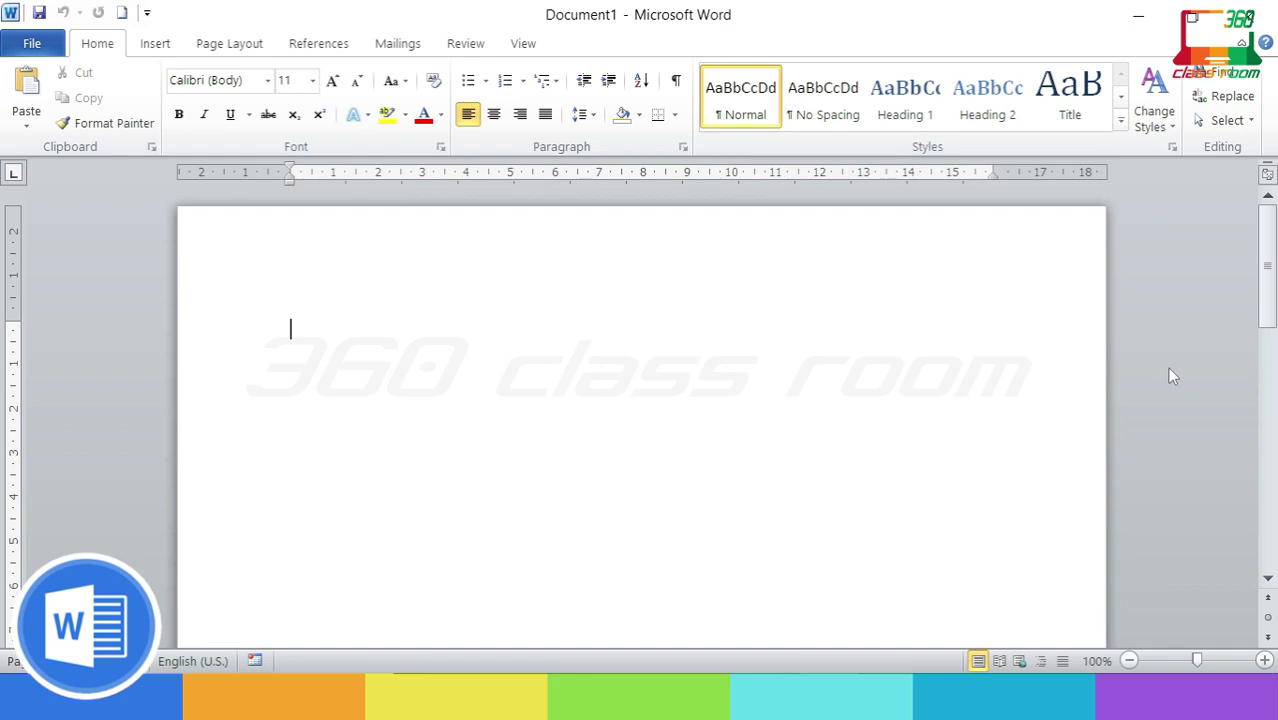
# Step: In Page Setup, set the top, left, bottom and right margins all to 0
pyautogui.click(222, 48)
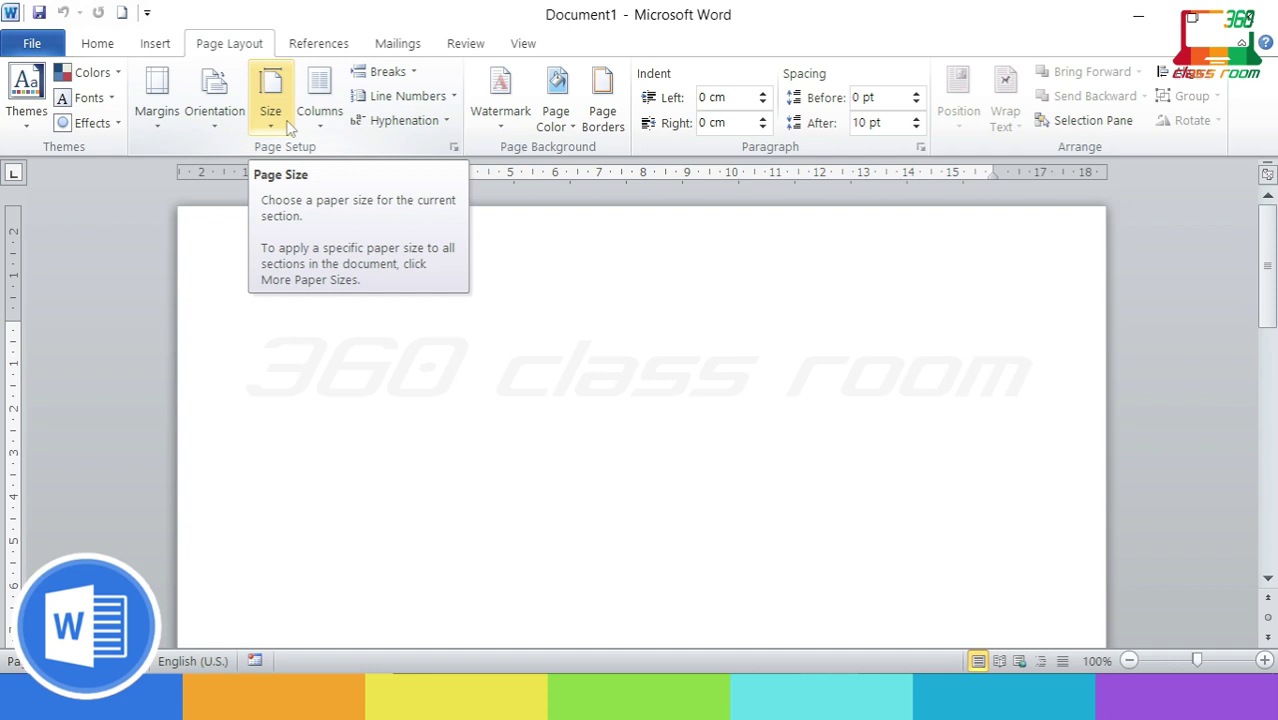
pyautogui.click(289, 127)
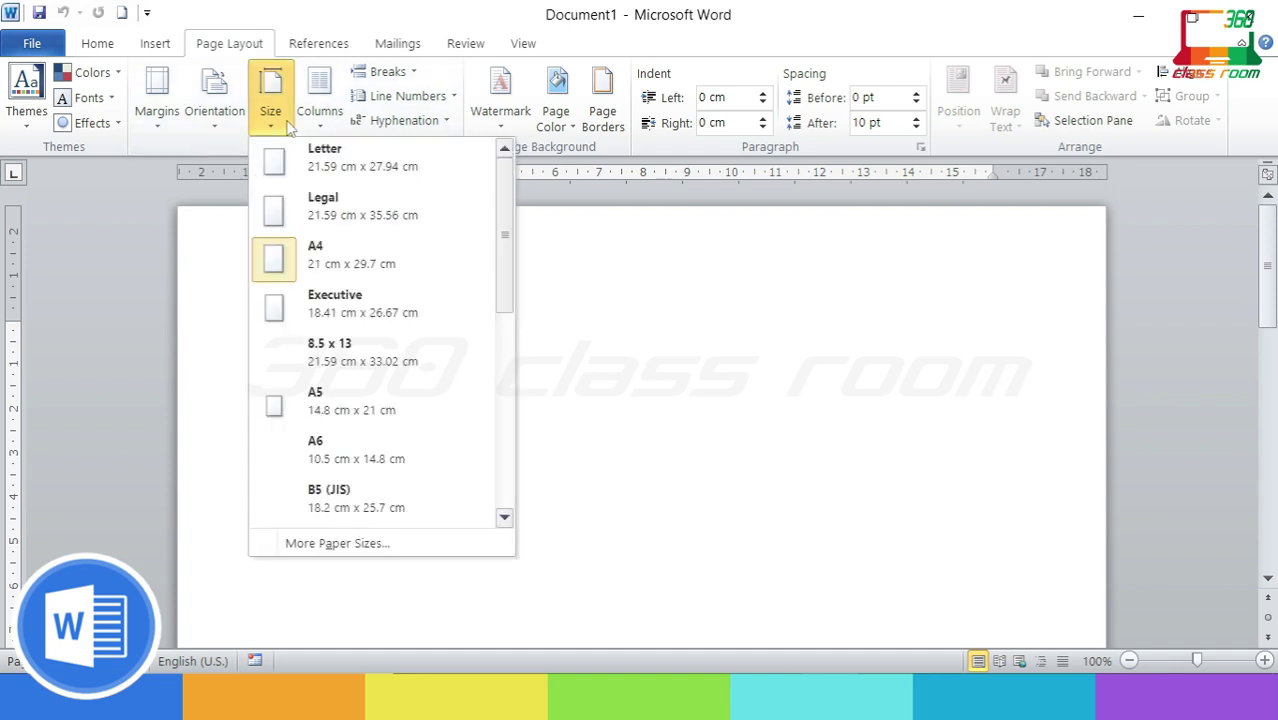
pyautogui.click(413, 549)
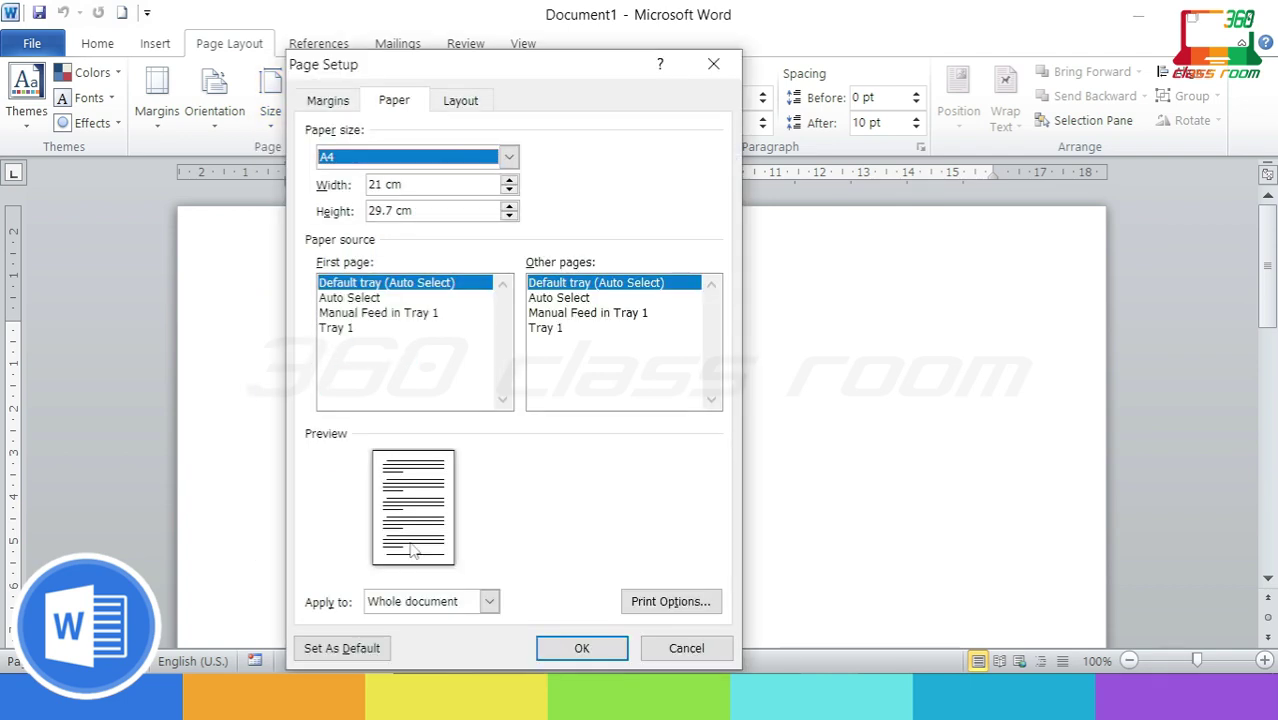
pyautogui.click(345, 103)
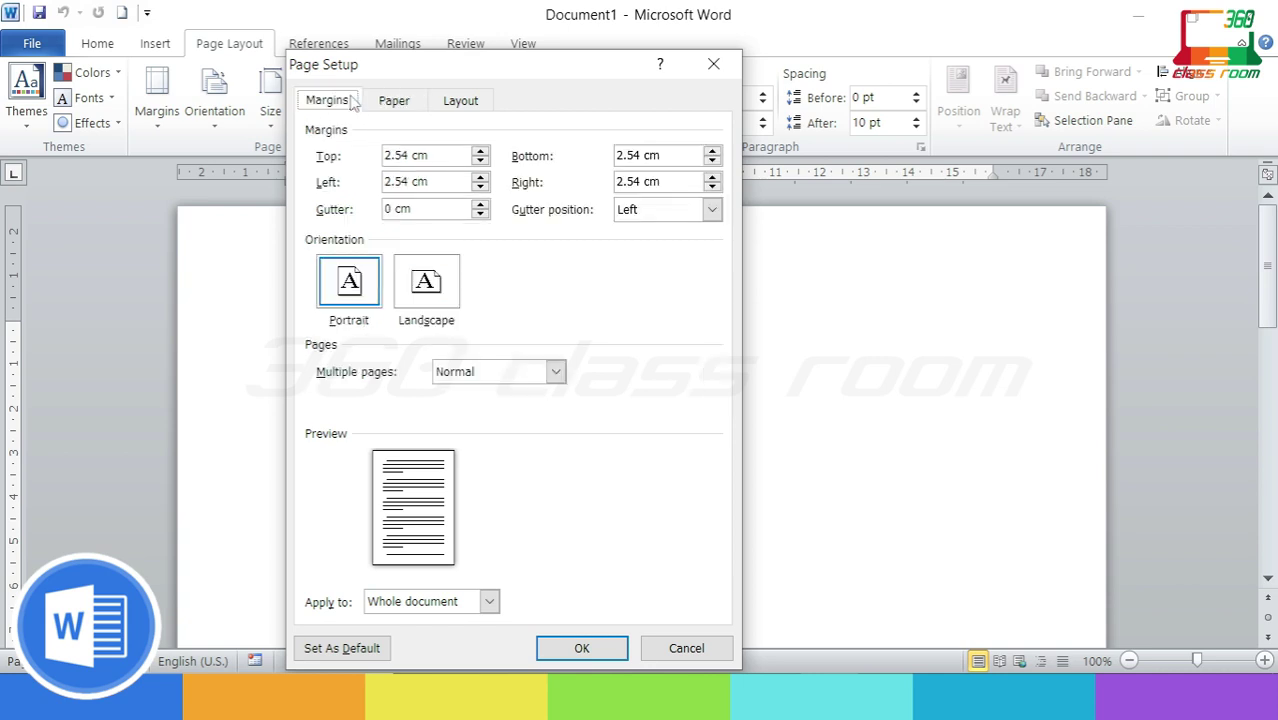
pyautogui.write('0')
pyautogui.doubleClick(408, 181)
pyautogui.write('0')
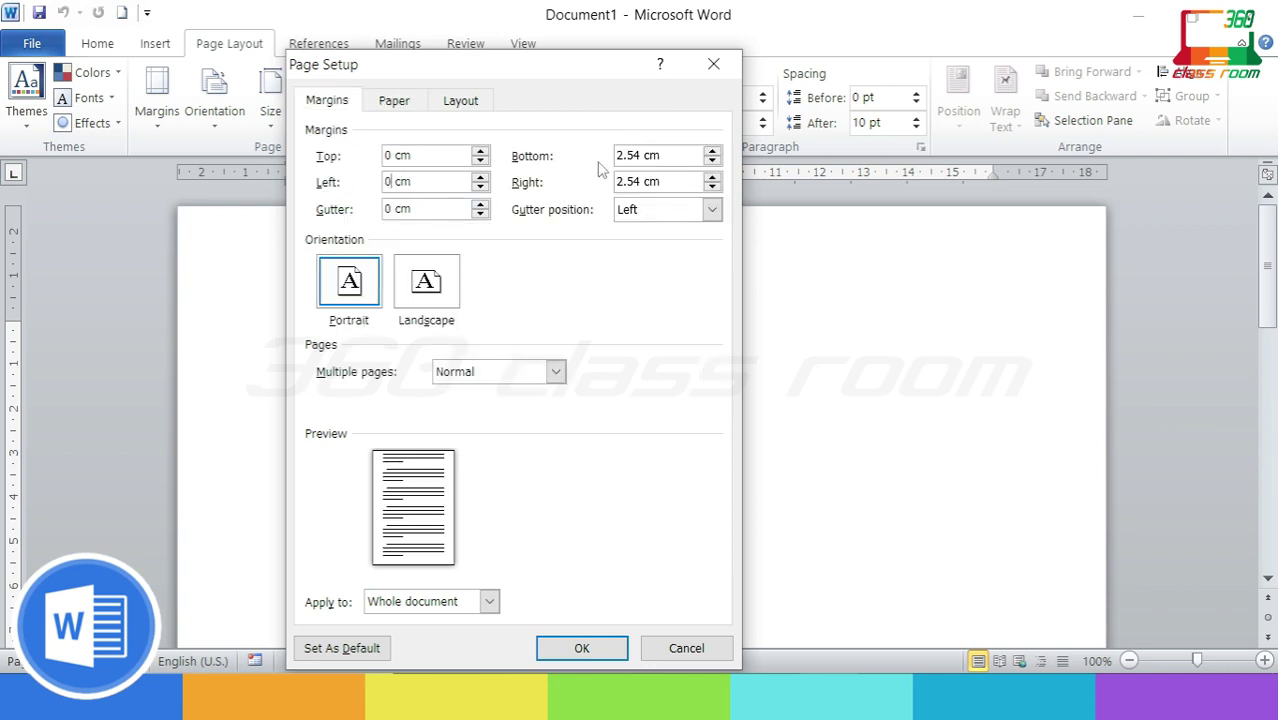
pyautogui.doubleClick(628, 155)
pyautogui.write('0')
pyautogui.doubleClick(641, 181)
pyautogui.write('0')
# Step: Set the paper size to 3.5 cm wide by 2.1 cm high and let Word fix the margins
pyautogui.click(394, 100)
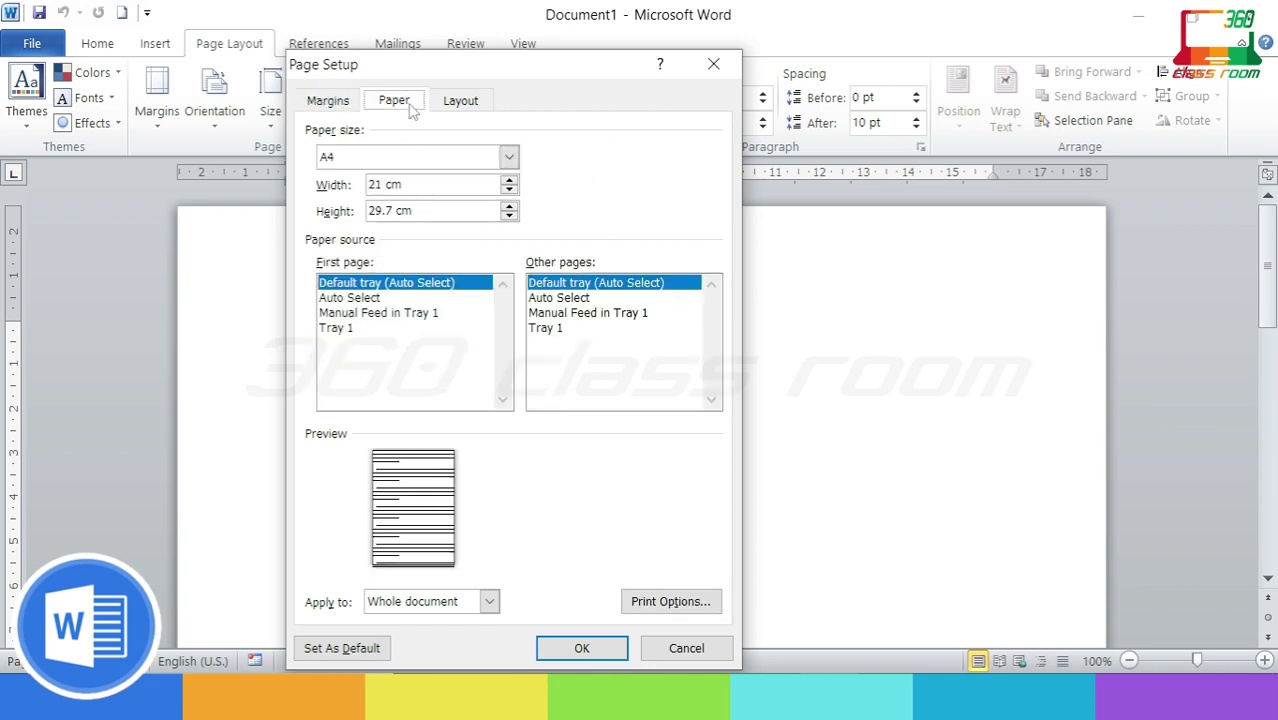
pyautogui.write('3')
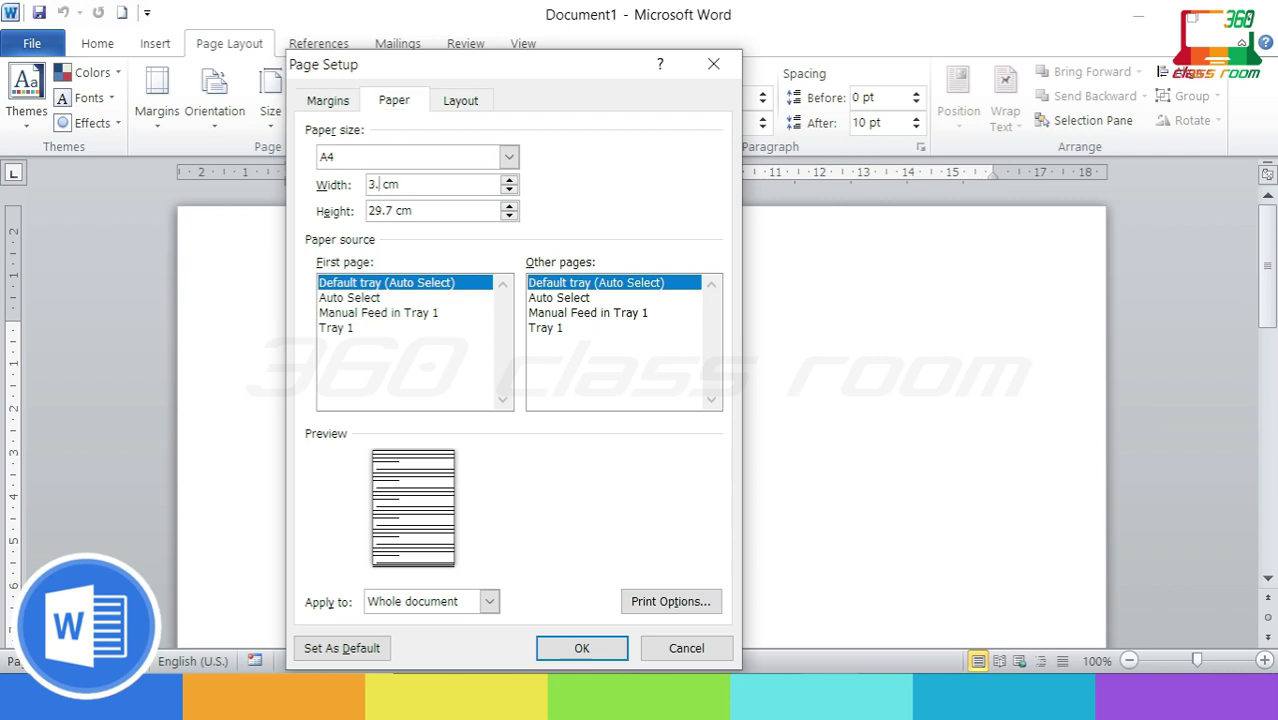
pyautogui.write('.5')
pyautogui.press('Tab')
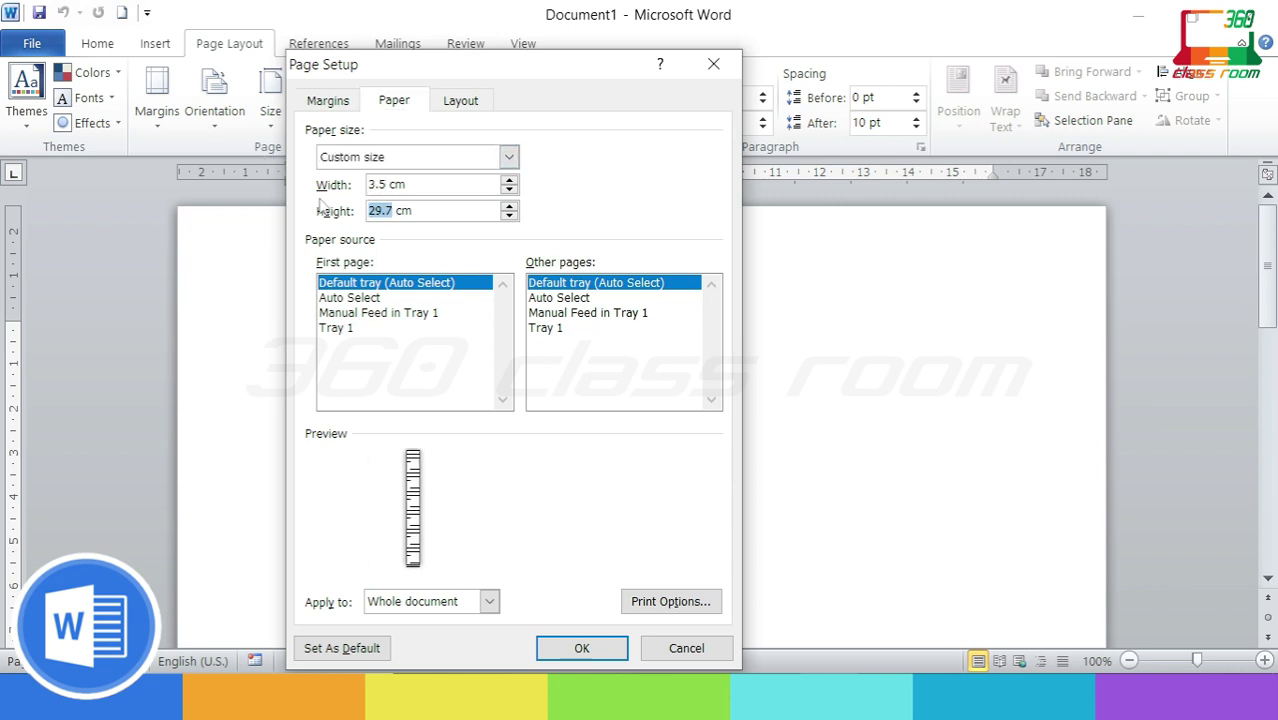
pyautogui.write('2.1')
pyautogui.click(441, 208)
pyautogui.click(455, 186)
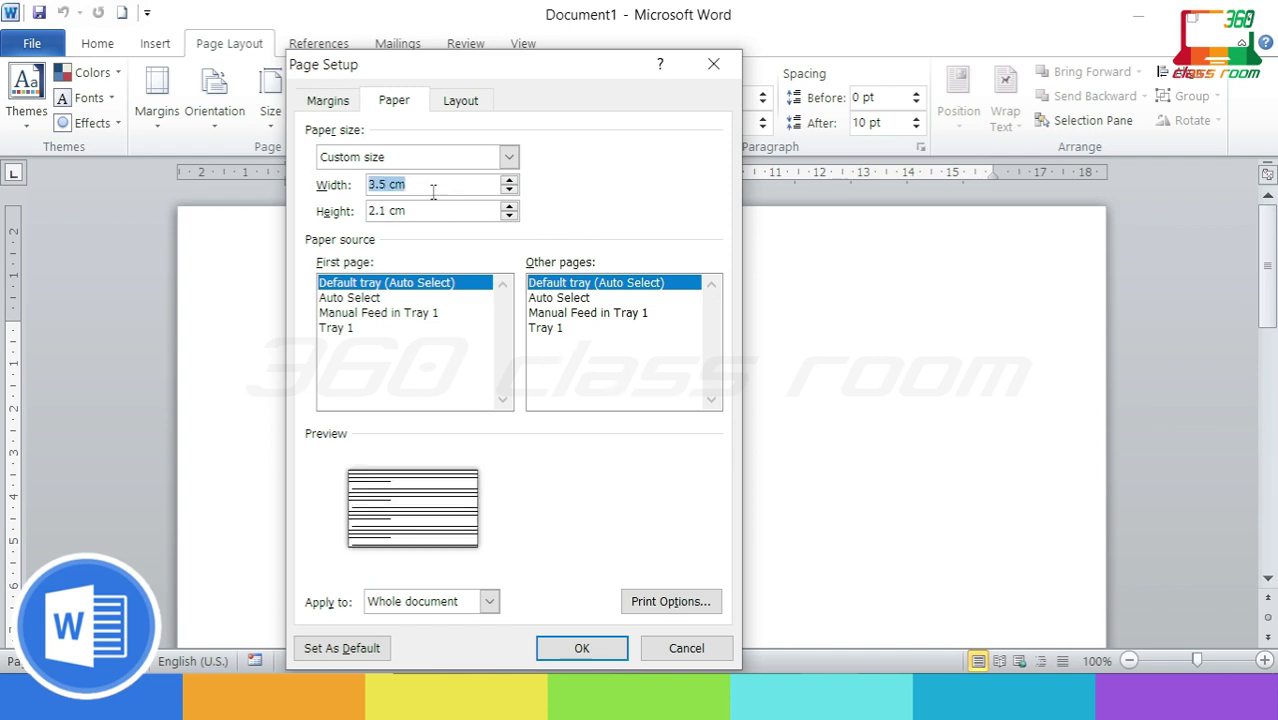
pyautogui.click(445, 210)
pyautogui.moveTo(592, 72); pyautogui.dragTo(597, 29)
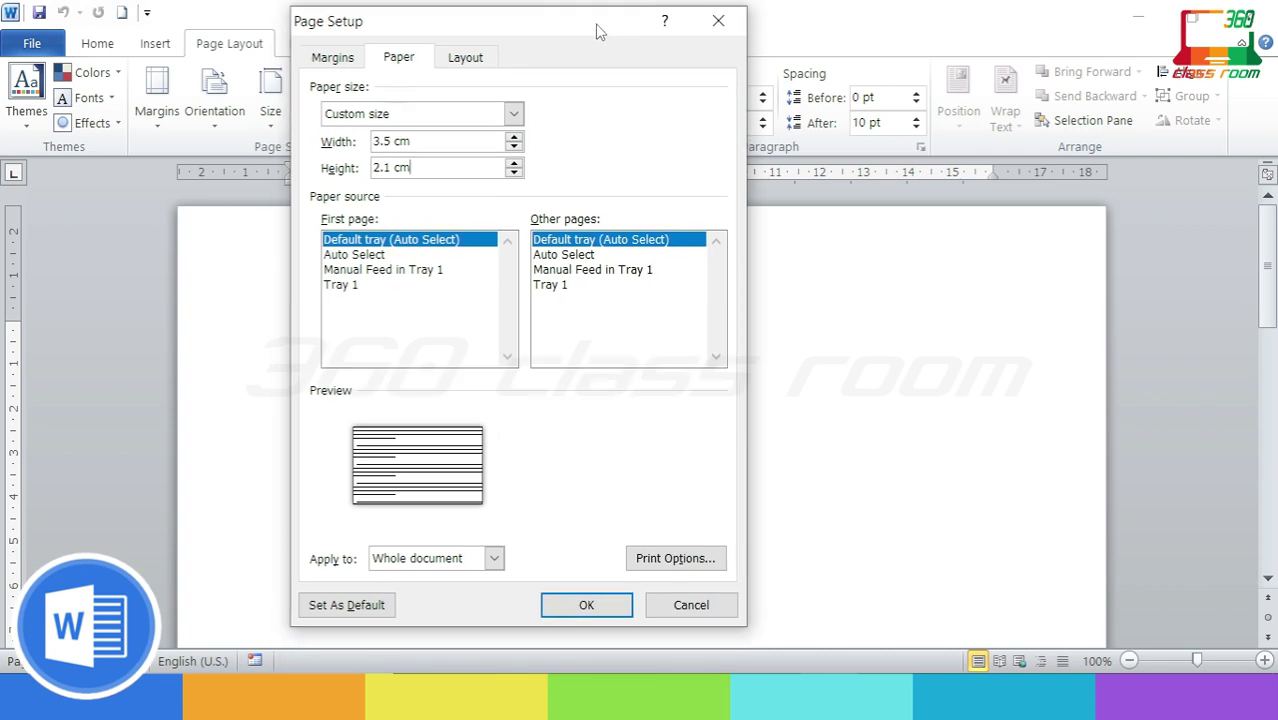
pyautogui.click(618, 610)
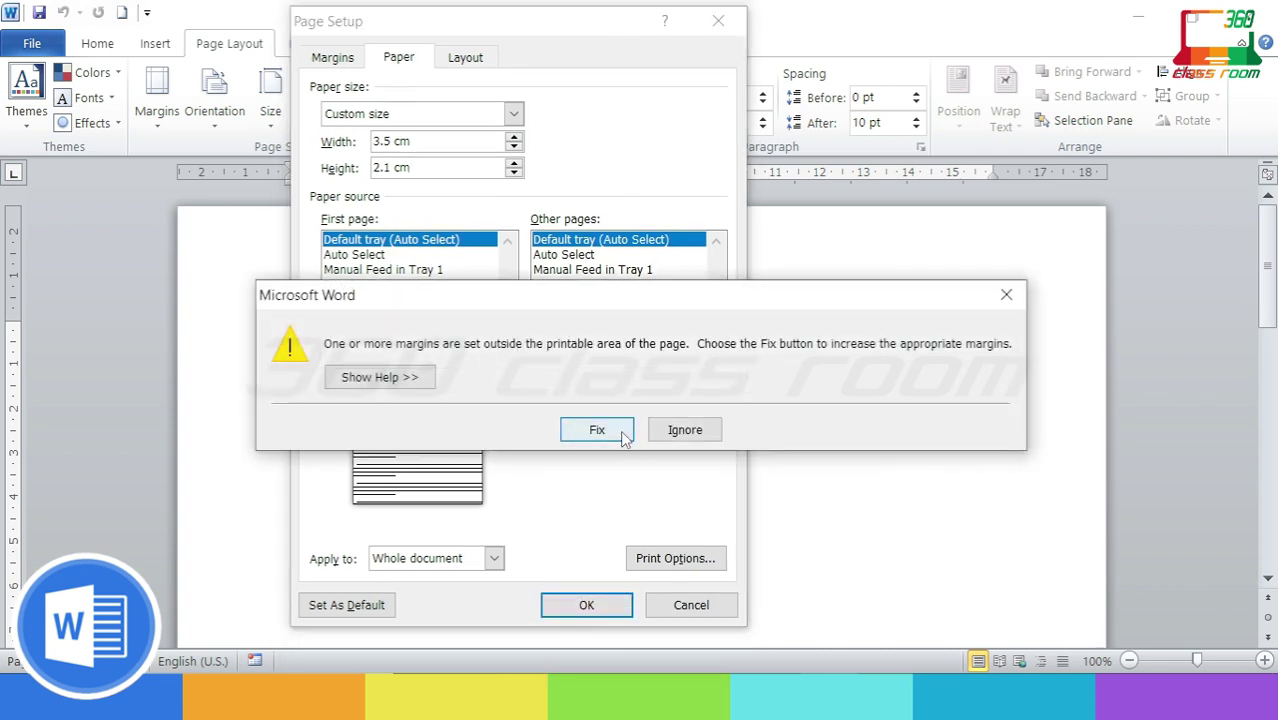
pyautogui.click(600, 430)
pyautogui.click(605, 613)
# Step: Insert a blank page to serve as the card's back
pyautogui.keyDown('ctrl'); pyautogui.scroll(2, 456, 395); pyautogui.keyUp('ctrl')
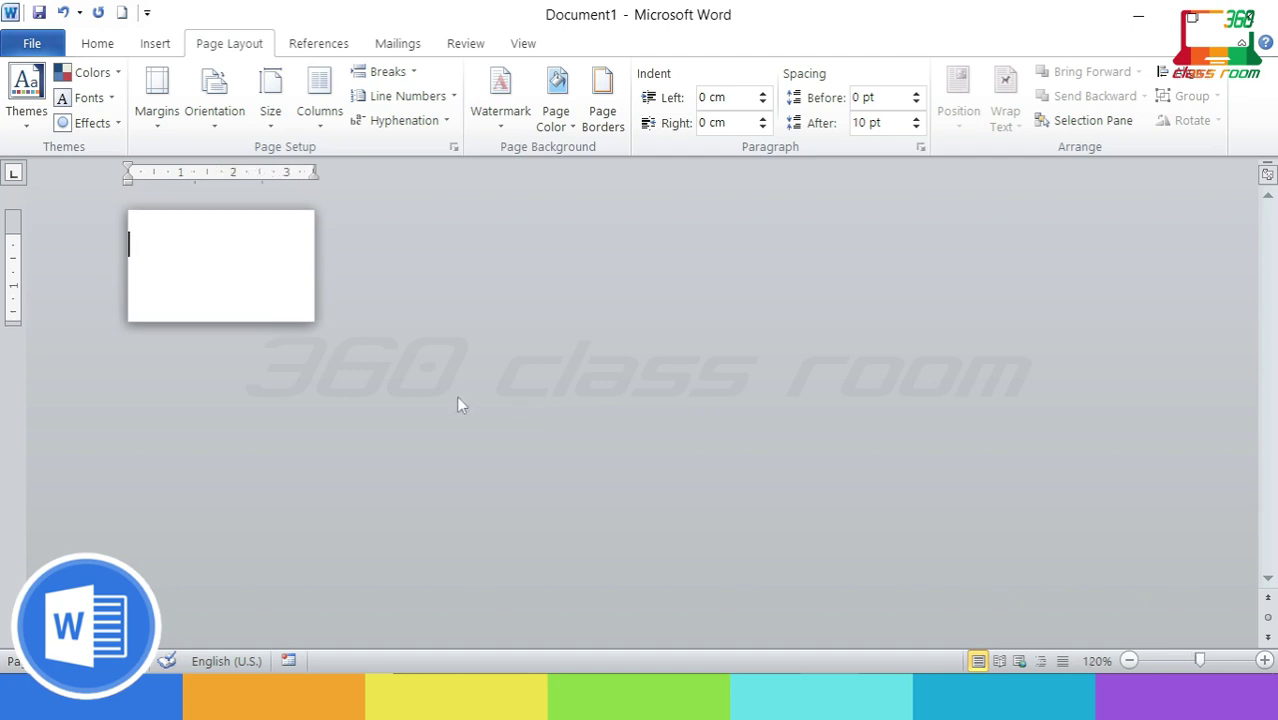
pyautogui.keyDown('ctrl'); pyautogui.scroll(6, 456, 395); pyautogui.keyUp('ctrl')
pyautogui.keyDown('ctrl'); pyautogui.scroll(6, 457, 400); pyautogui.keyUp('ctrl')
pyautogui.keyDown('ctrl'); pyautogui.scroll(6, 457, 400); pyautogui.keyUp('ctrl')
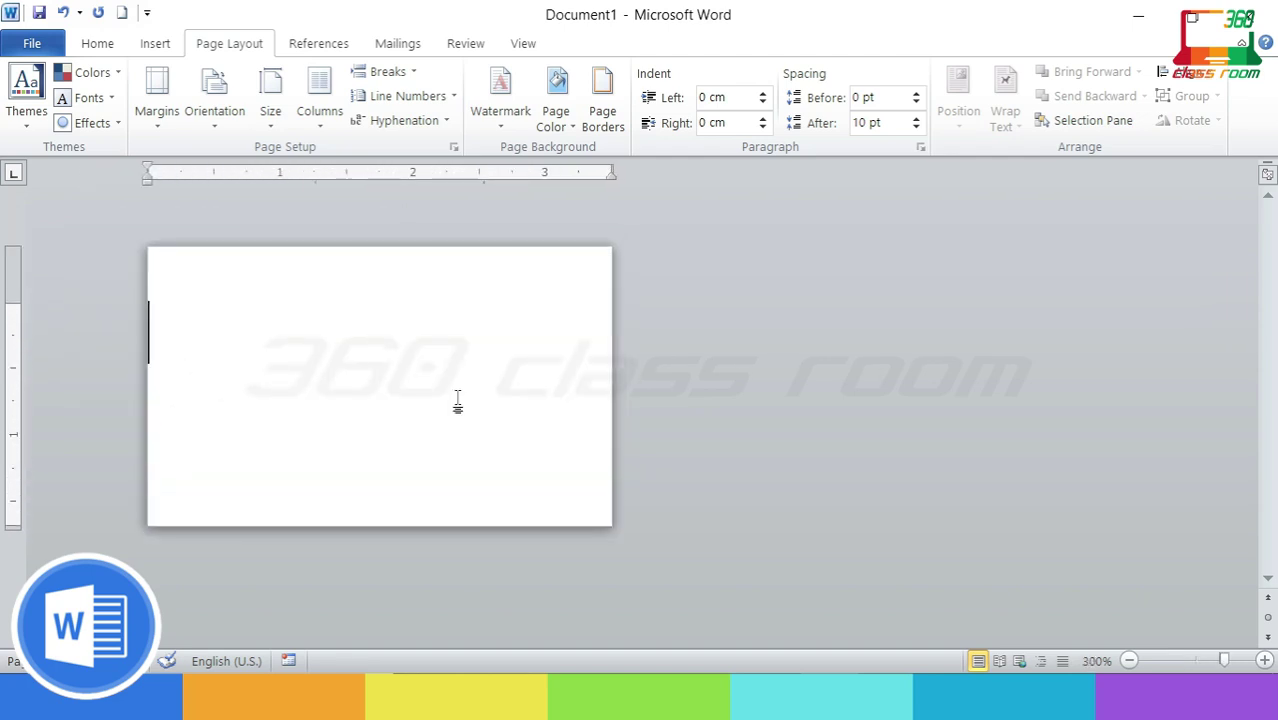
pyautogui.click(158, 50)
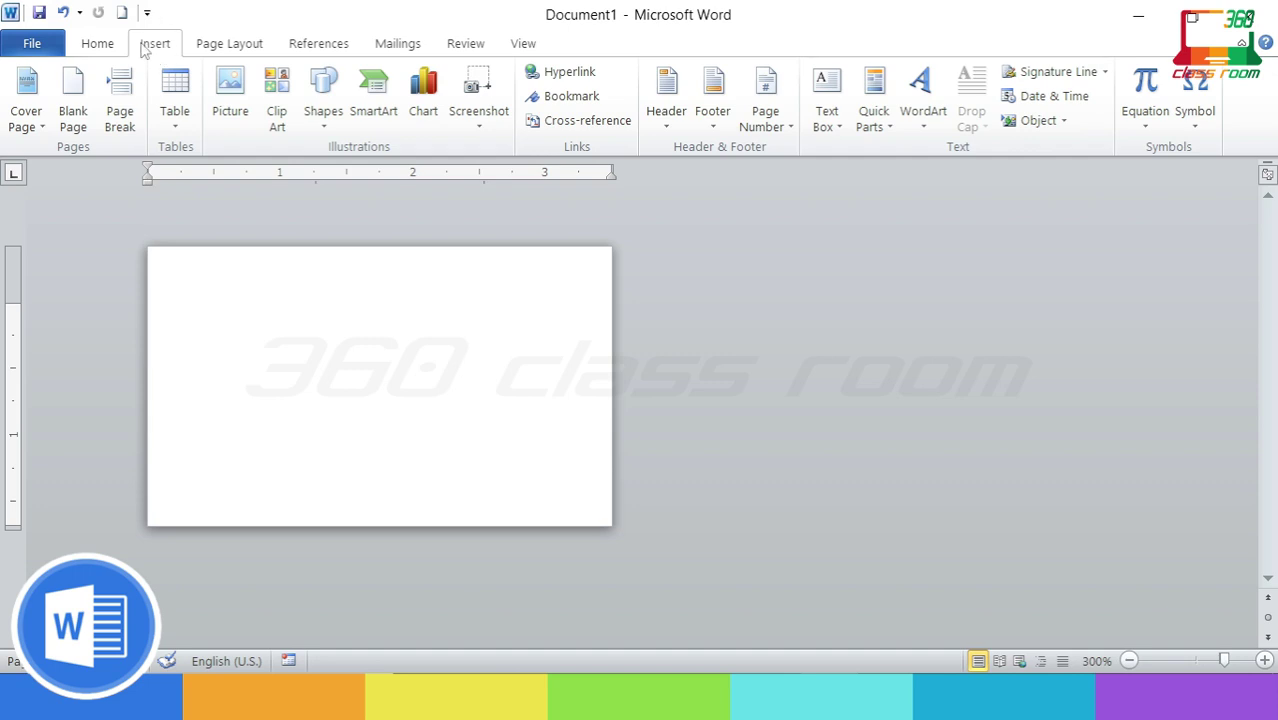
pyautogui.click(82, 117)
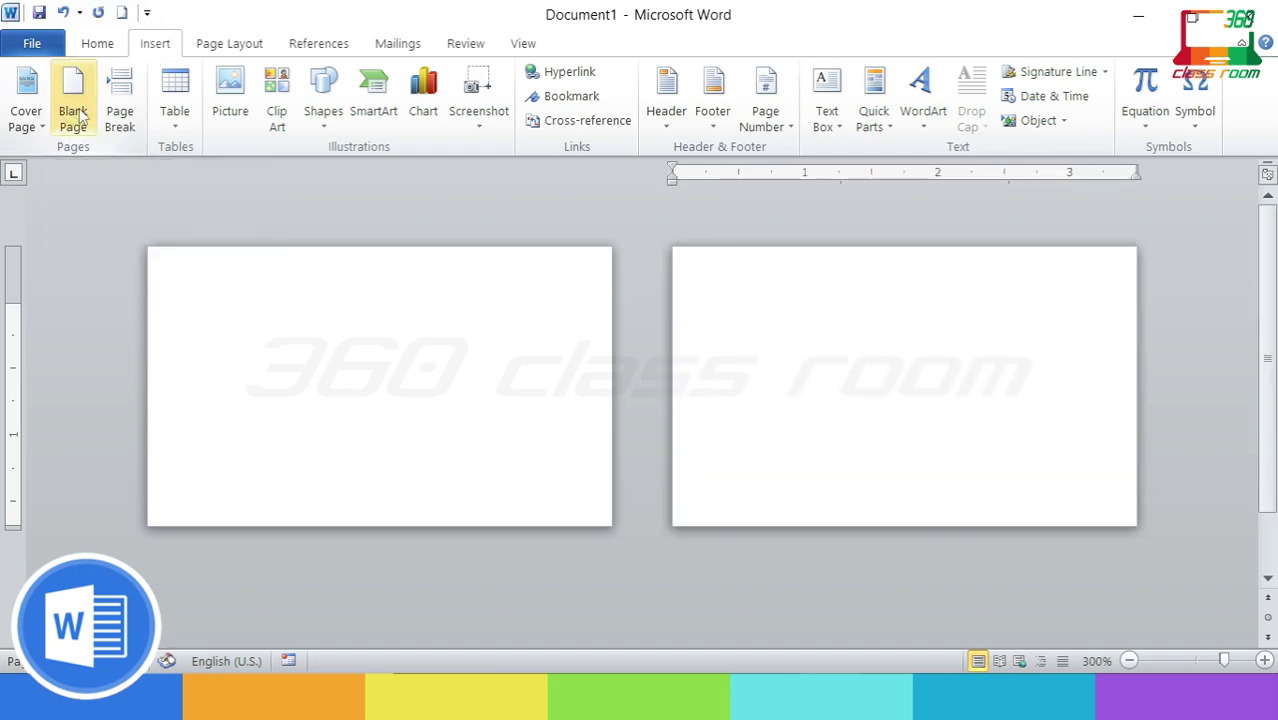
# Step: Return the cursor to the start of the first page and bring up the Page Color choices
pyautogui.click(442, 413)
pyautogui.click(750, 372)
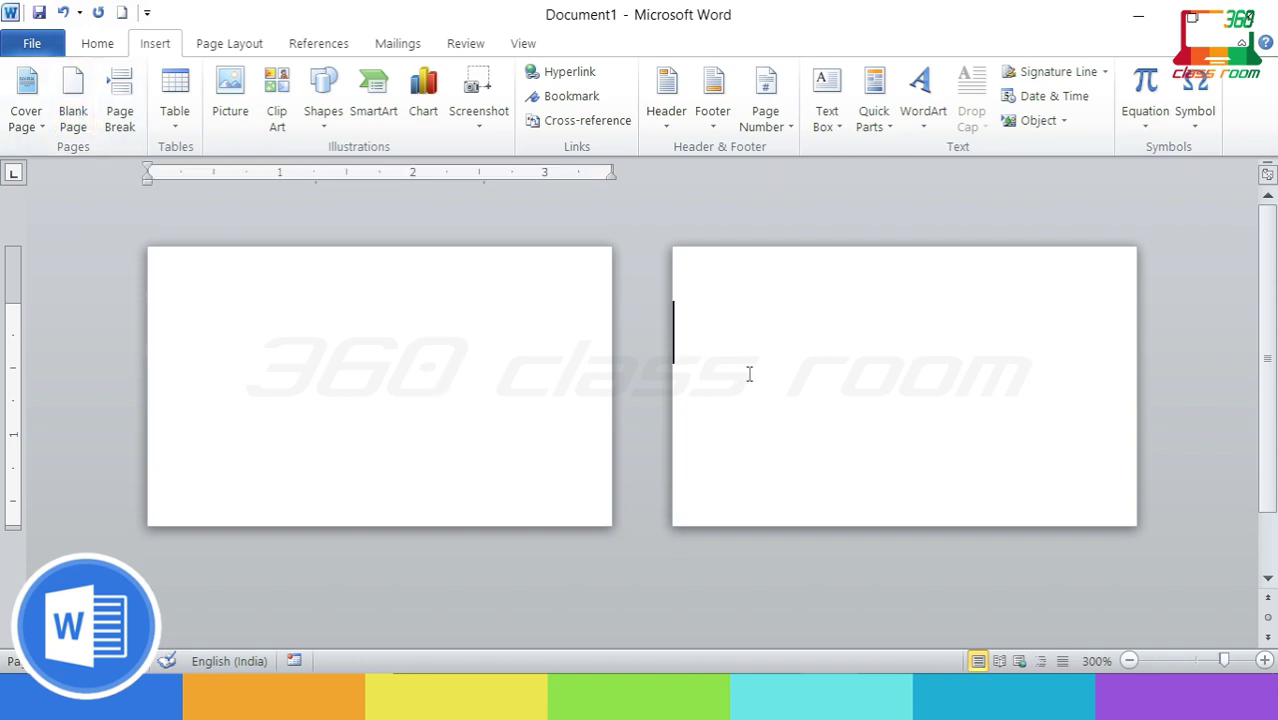
pyautogui.click(560, 343)
pyautogui.click(236, 48)
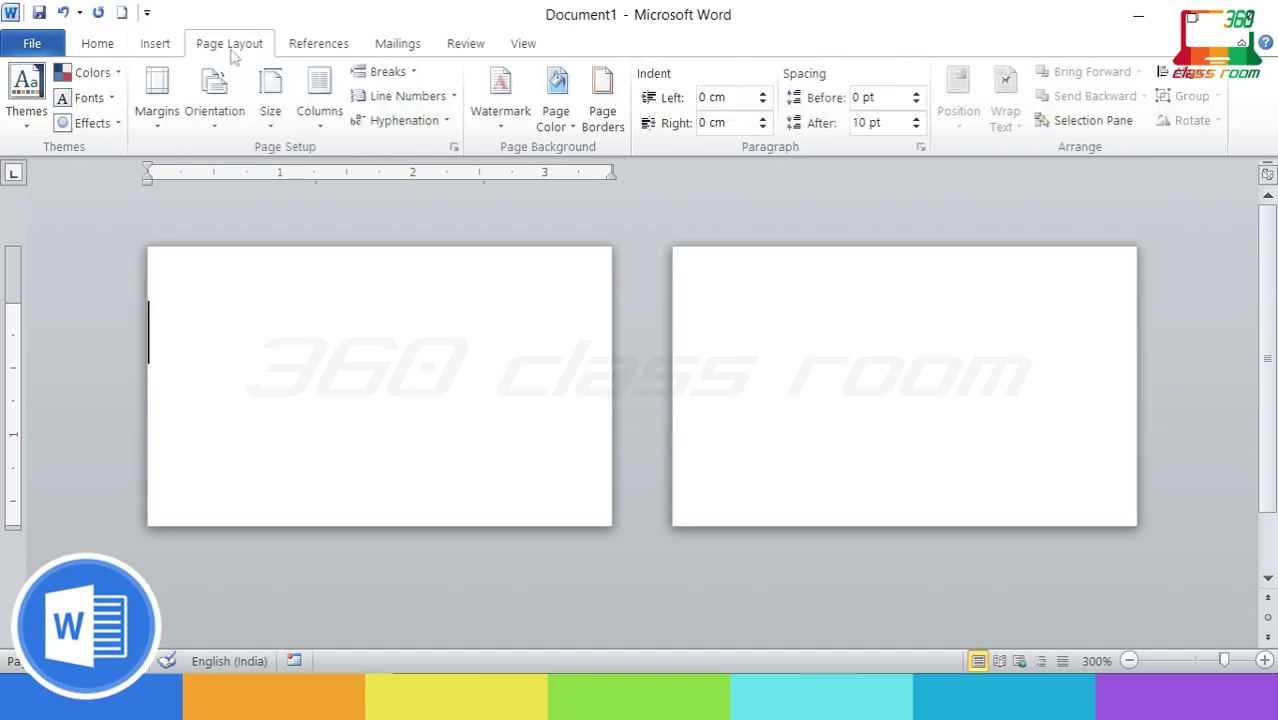
pyautogui.click(559, 118)
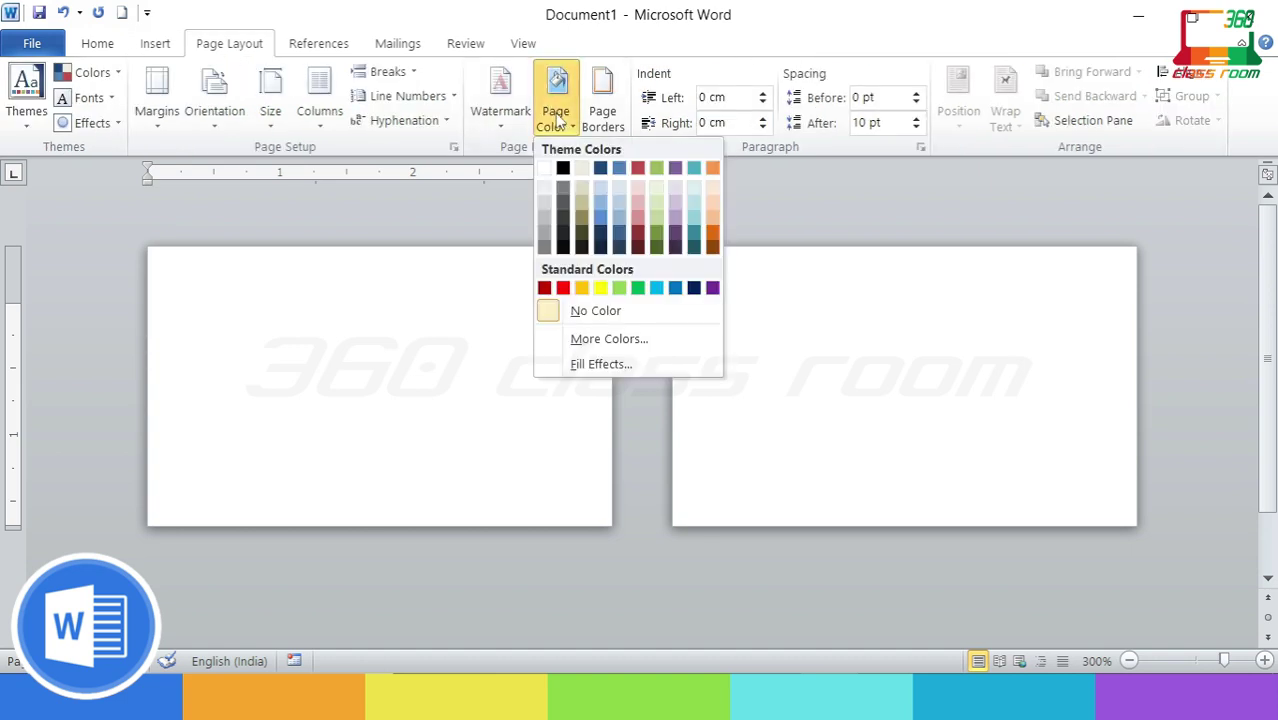
# Step: Apply an orange-red custom colour from the spectrum as the page background
pyautogui.click(667, 340)
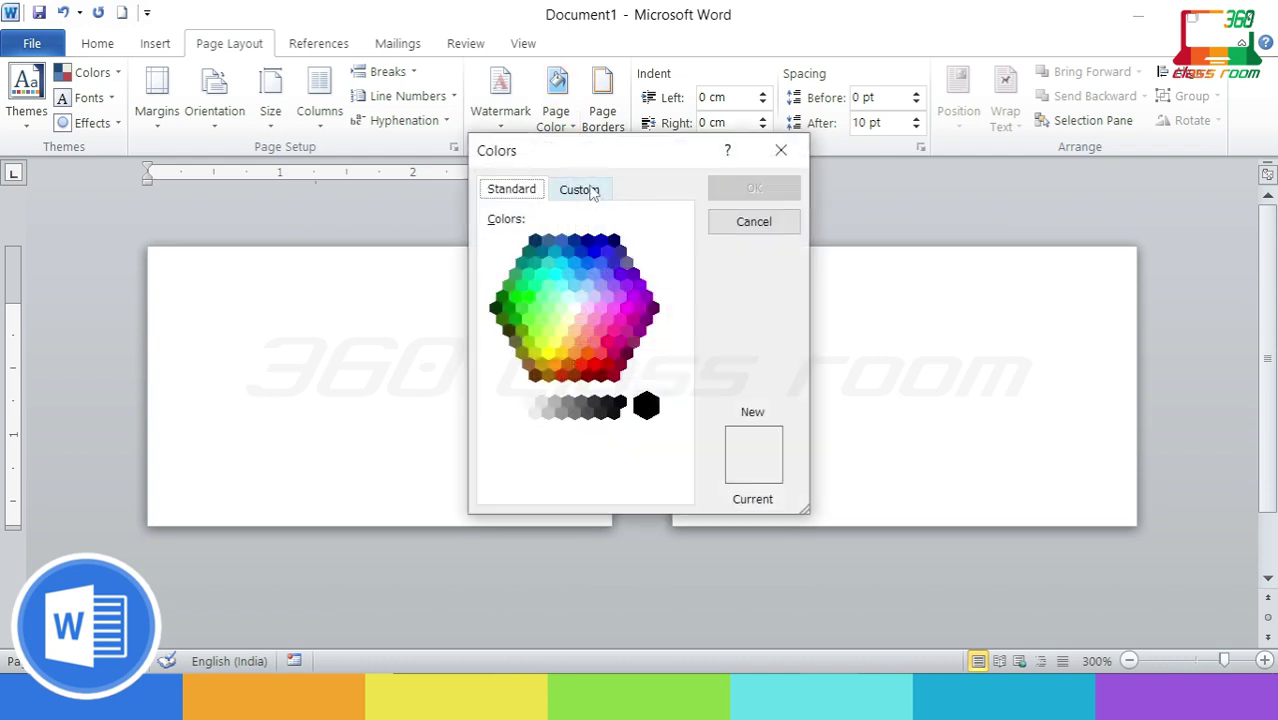
pyautogui.click(584, 192)
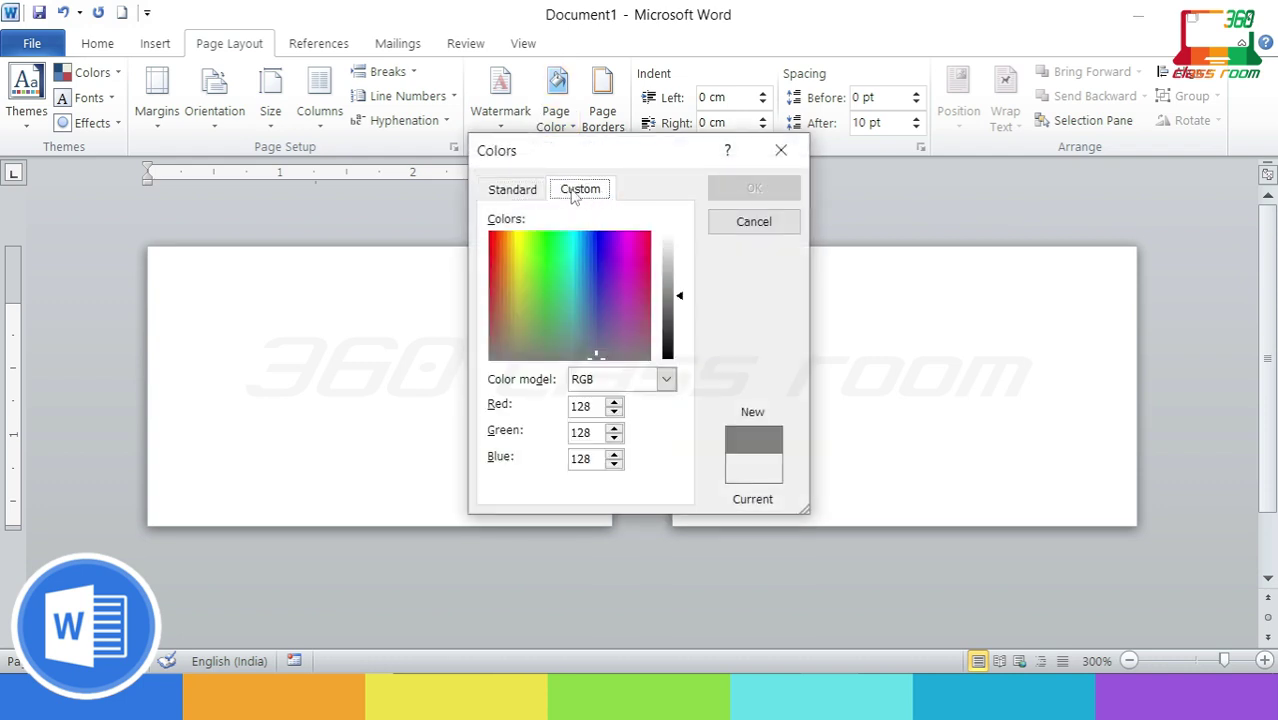
pyautogui.click(495, 248)
pyautogui.click(493, 242)
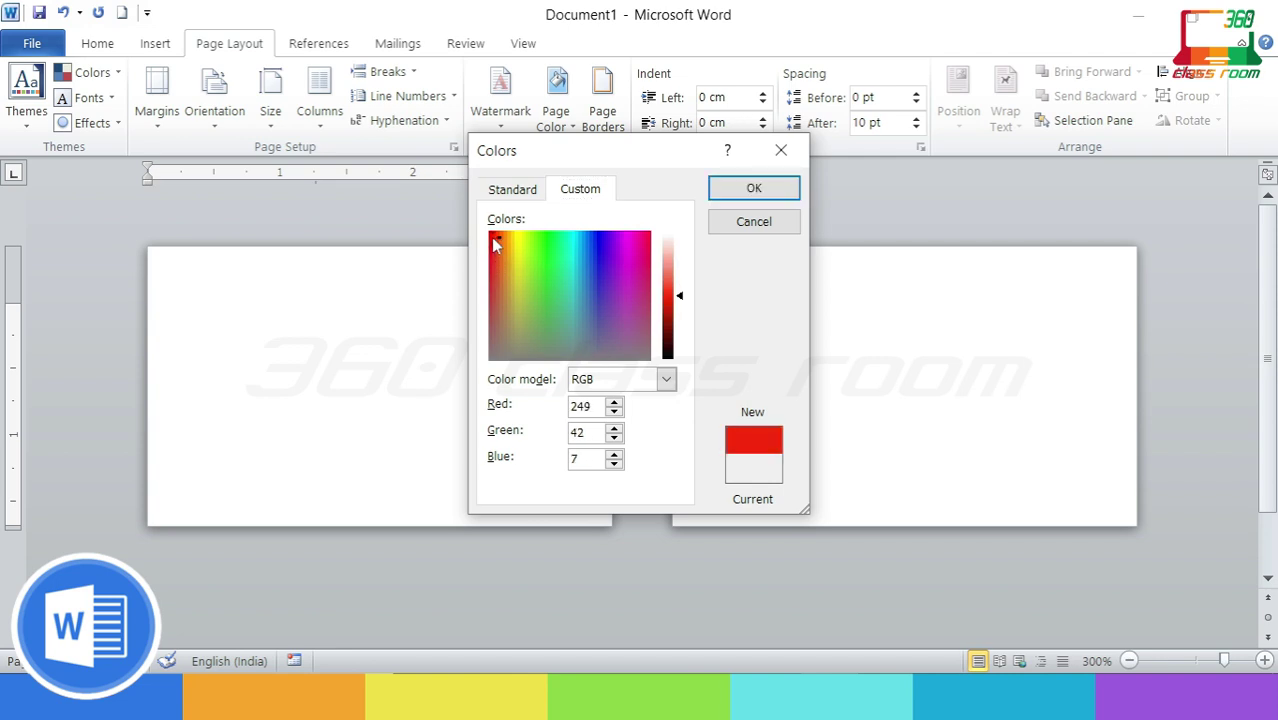
pyautogui.moveTo(495, 245); pyautogui.dragTo(500, 248)
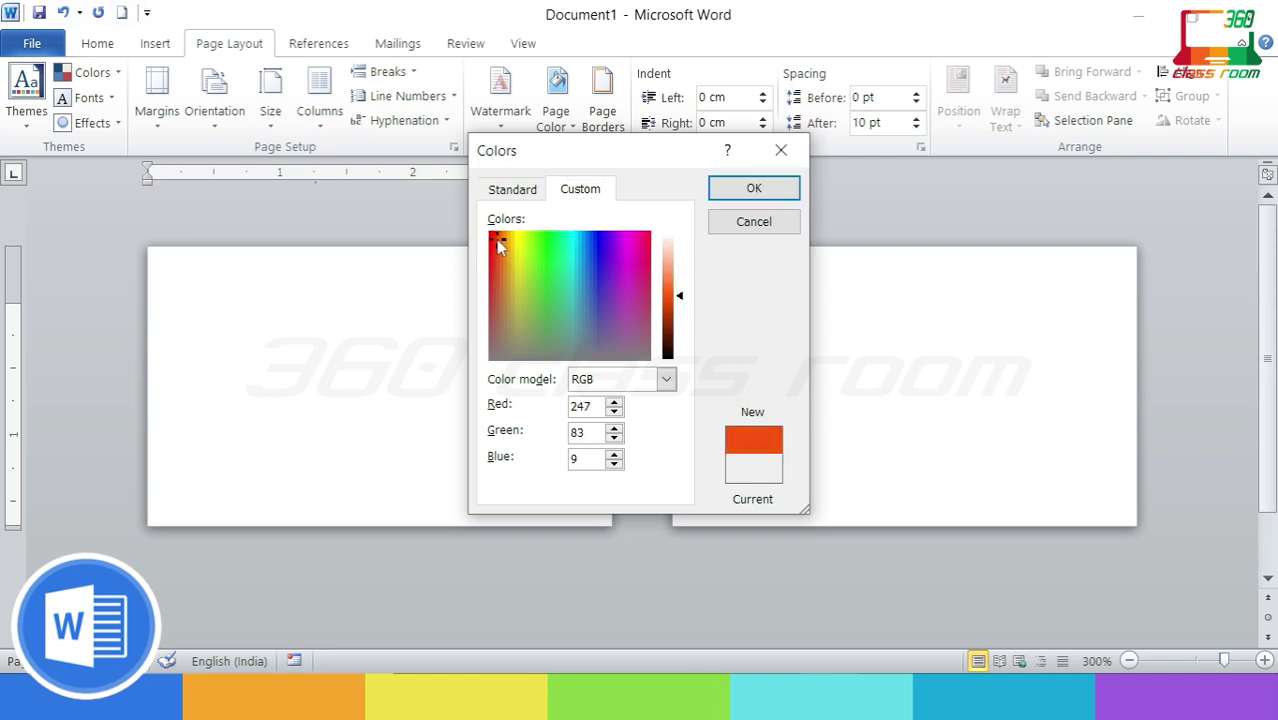
pyautogui.click(770, 190)
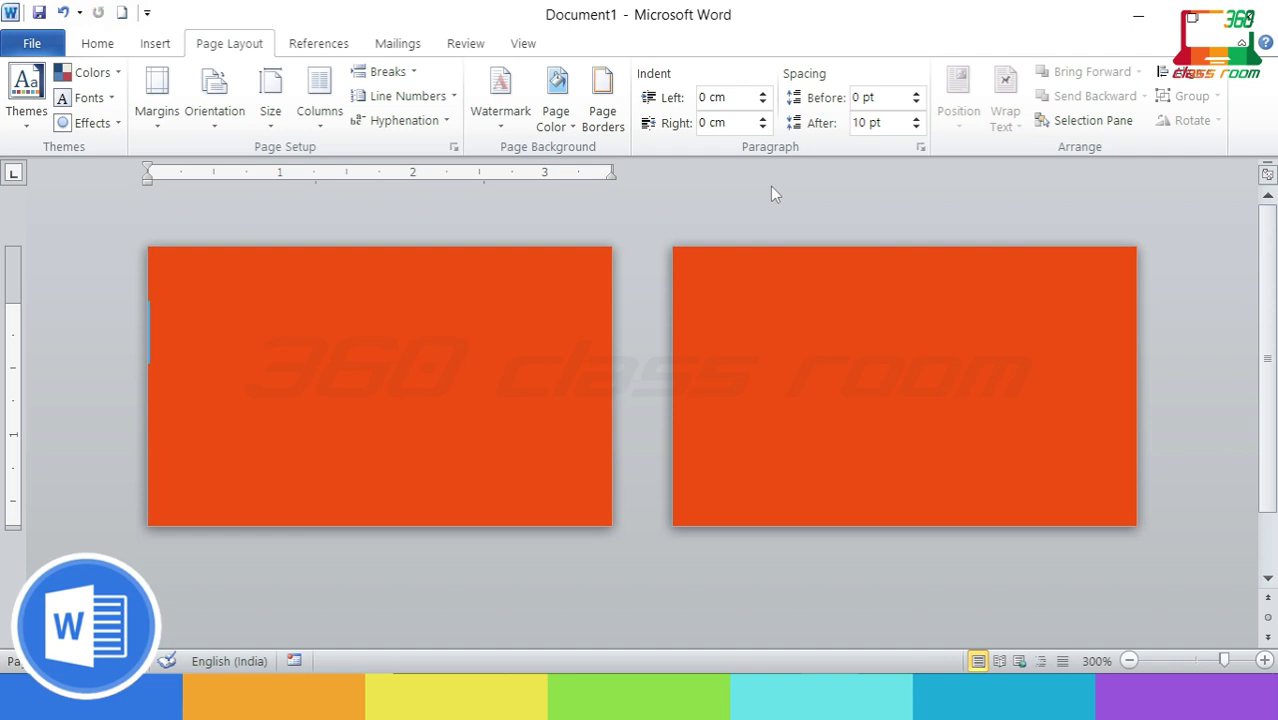
# Step: Change the page background to a truer custom red on both pages
pyautogui.click(555, 100)
pyautogui.click(611, 378)
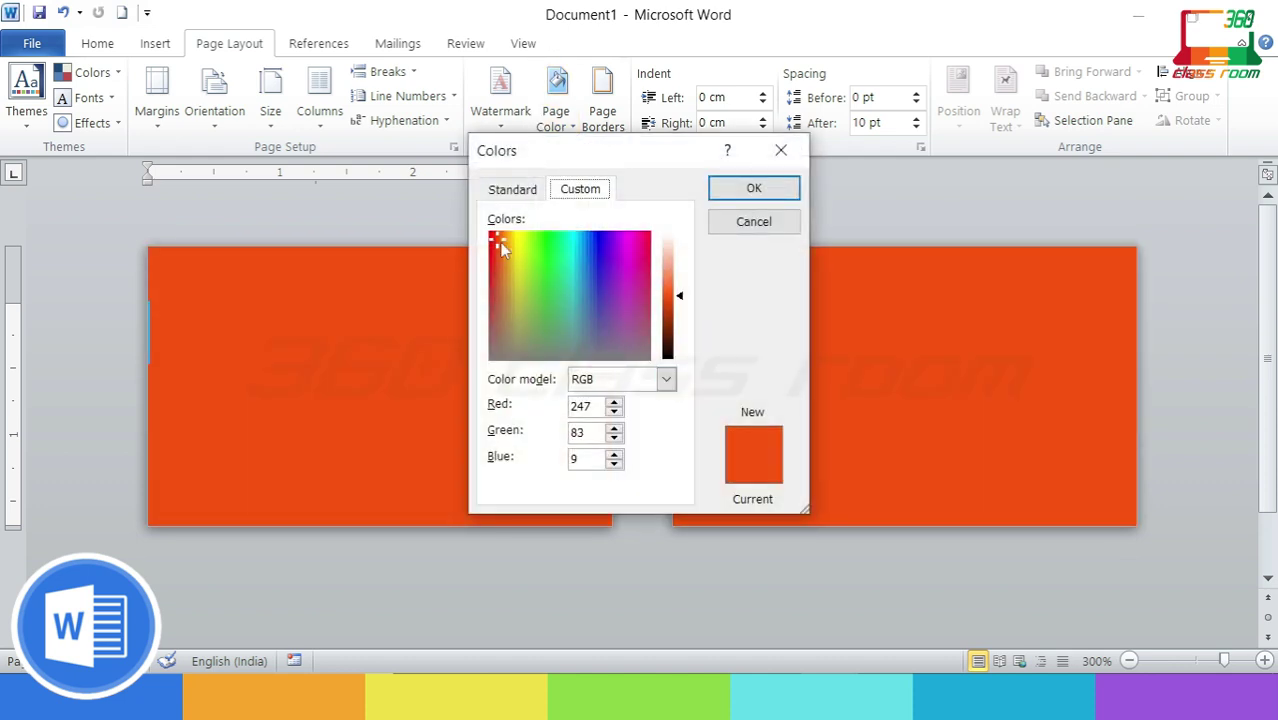
pyautogui.click(497, 245)
pyautogui.click(754, 189)
pyautogui.click(756, 196)
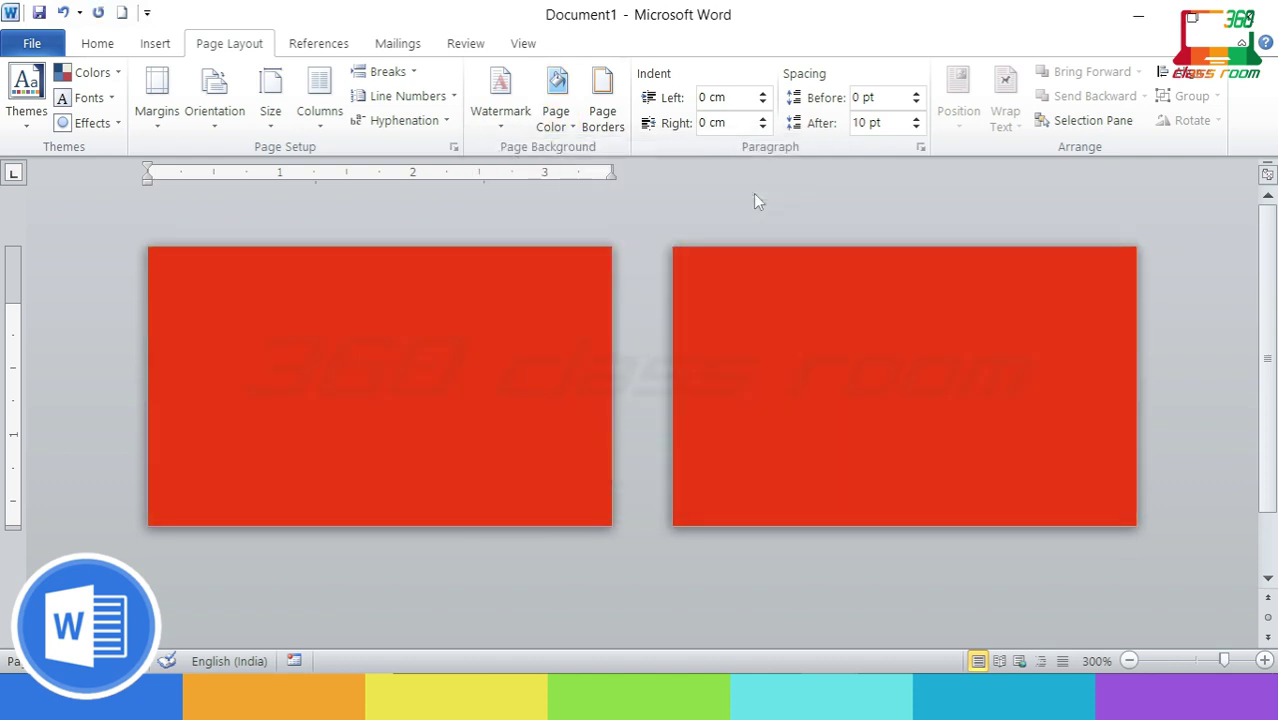
# Step: Draw a rectangle on the front card and choose Picture as its shape fill
pyautogui.click(158, 50)
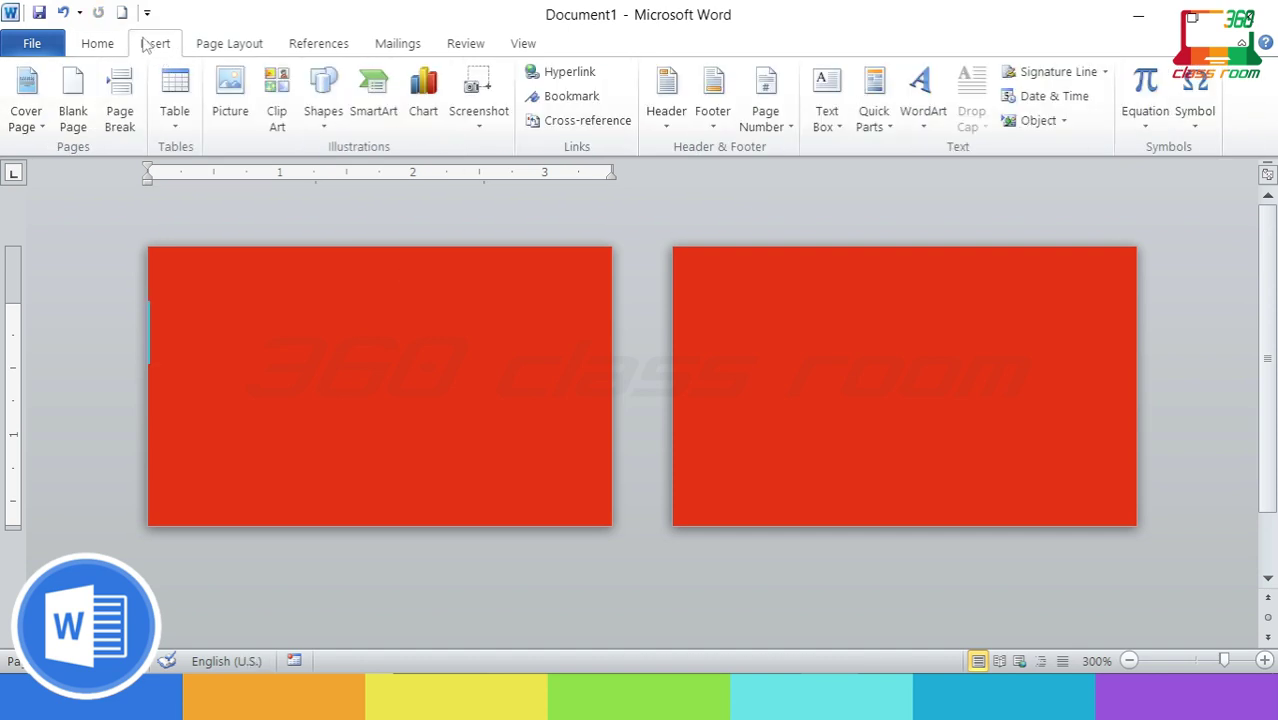
pyautogui.click(323, 95)
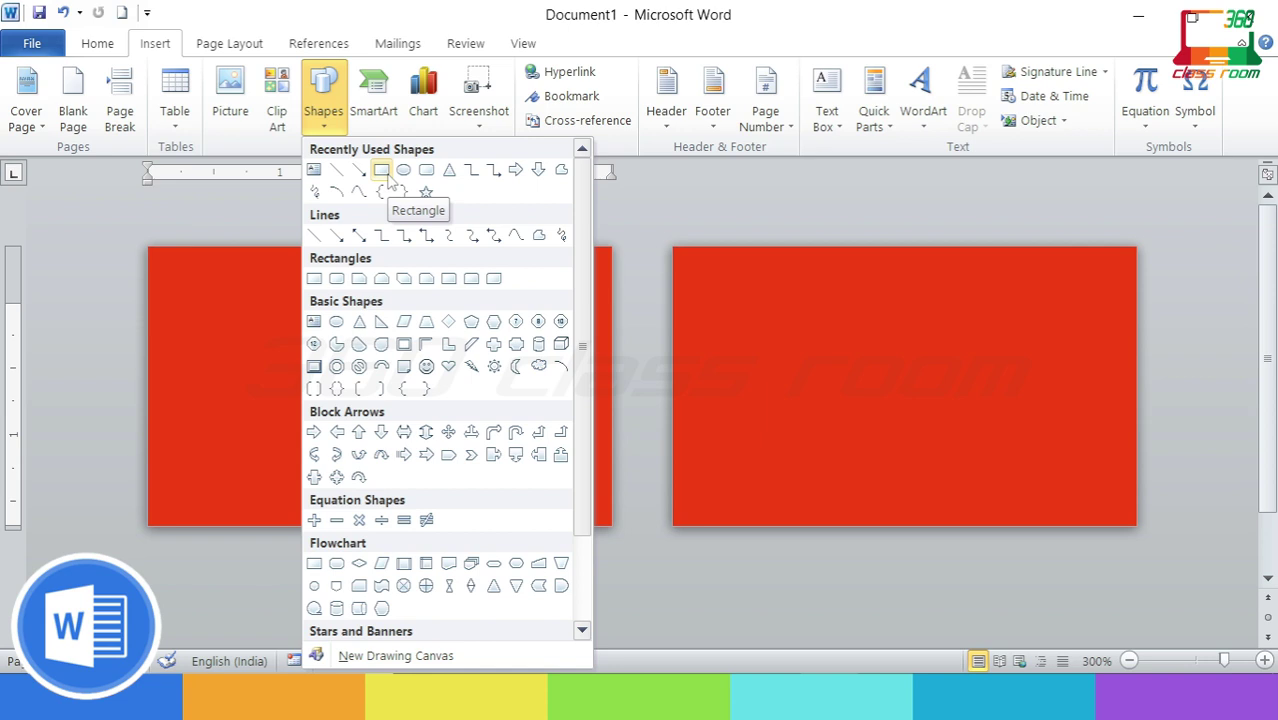
pyautogui.click(388, 172)
pyautogui.moveTo(280, 333); pyautogui.dragTo(518, 485)
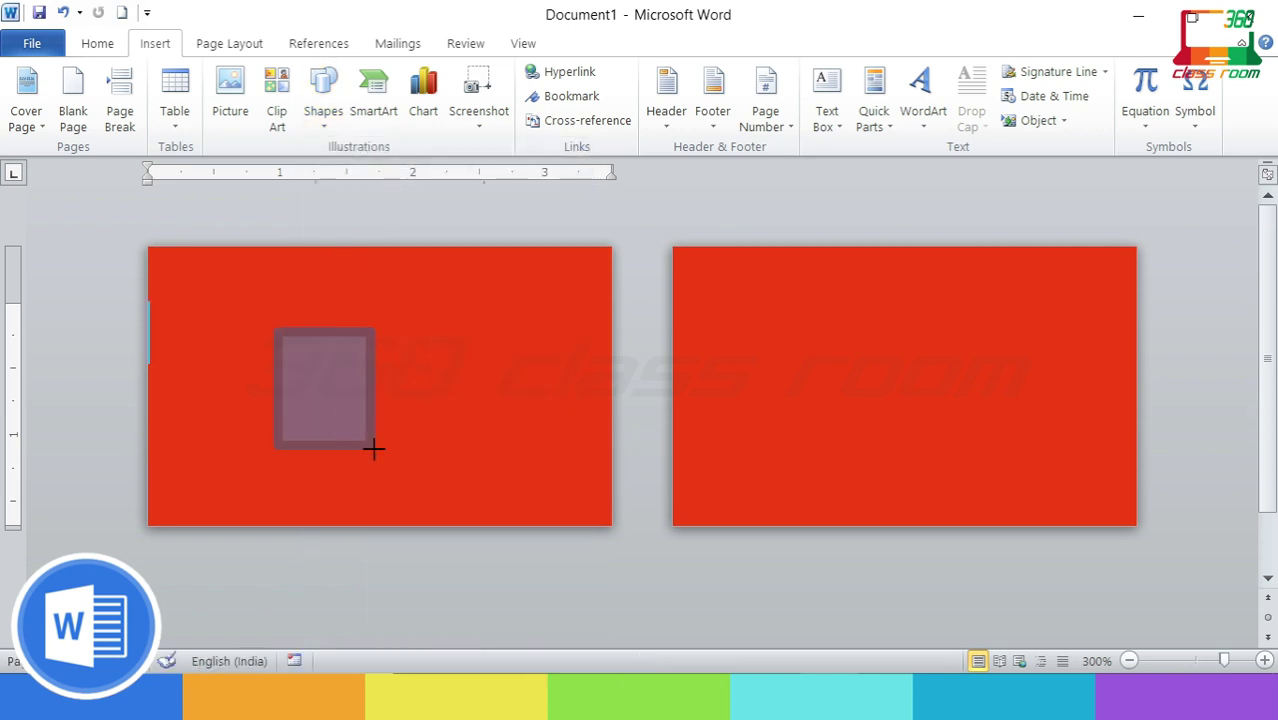
pyautogui.moveTo(424, 405); pyautogui.dragTo(413, 383)
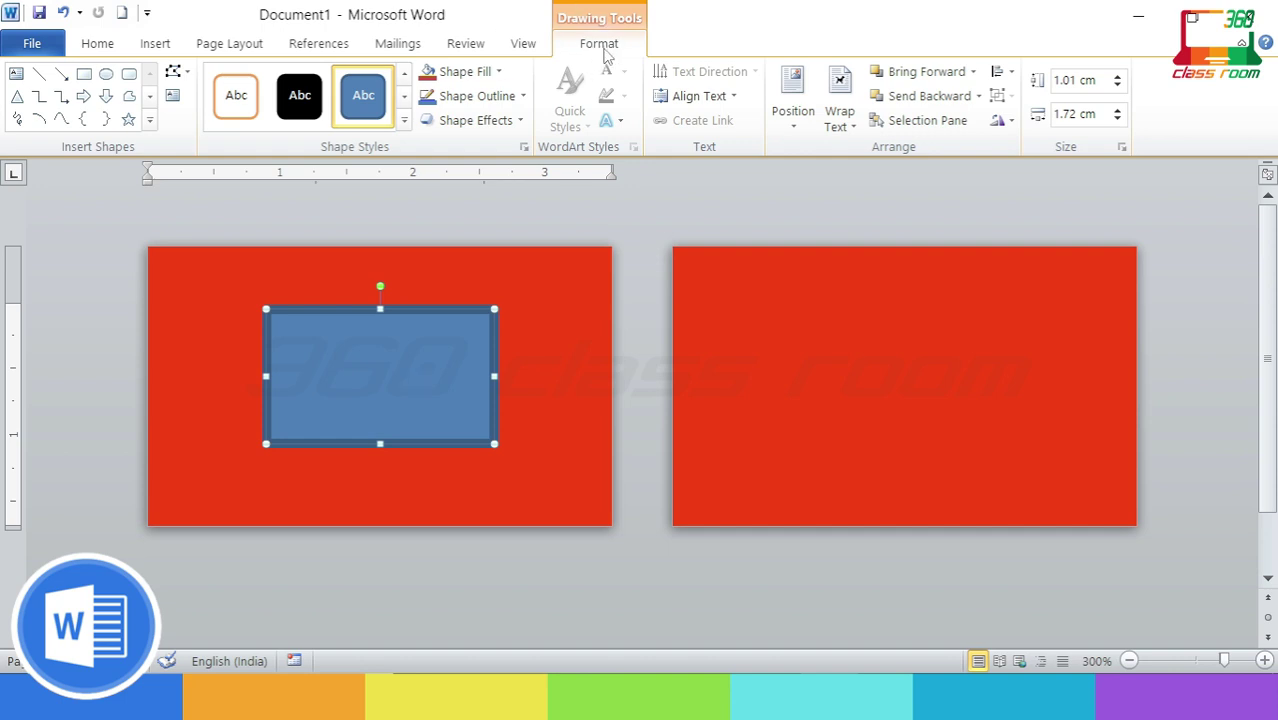
pyautogui.click(468, 72)
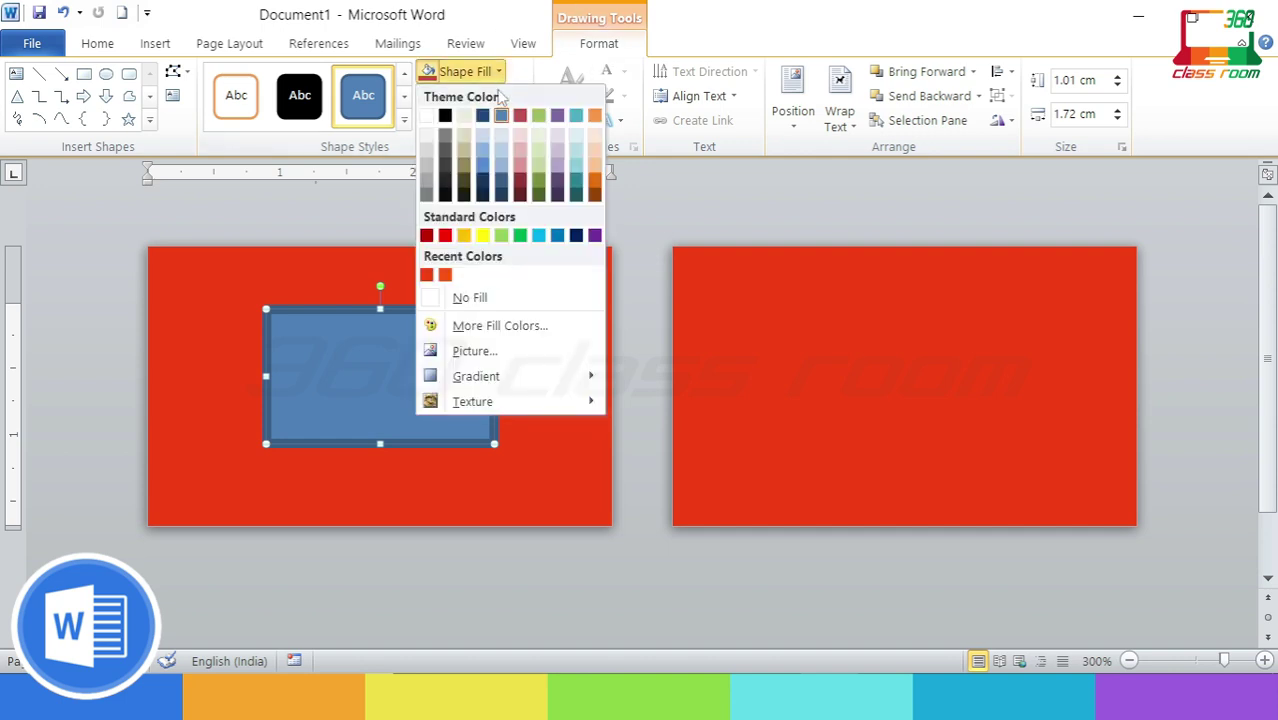
pyautogui.click(528, 354)
# Step: Fill the rectangle with BUSINESS CARD P100 from D:\NEW PROJECT\MS PAINT\WORD V2
pyautogui.click(130, 436)
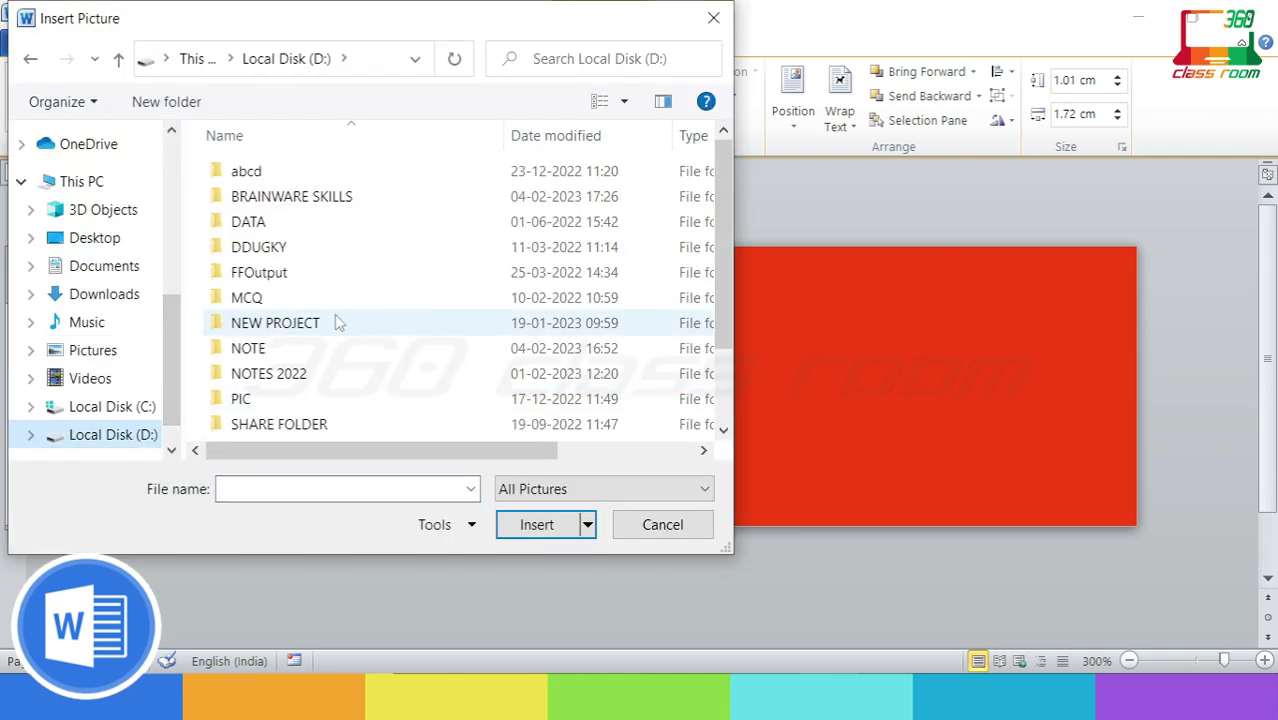
pyautogui.doubleClick(334, 322)
pyautogui.doubleClick(522, 205)
pyautogui.doubleClick(271, 371)
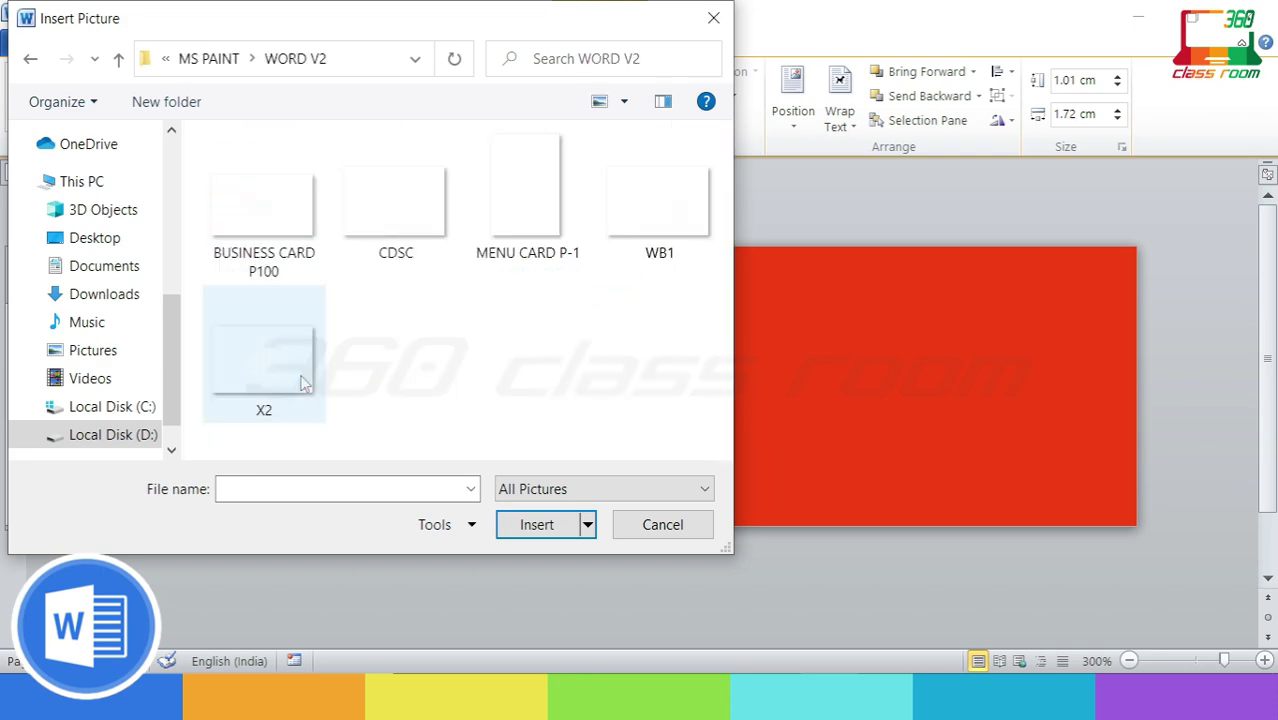
pyautogui.click(270, 240)
pyautogui.click(537, 522)
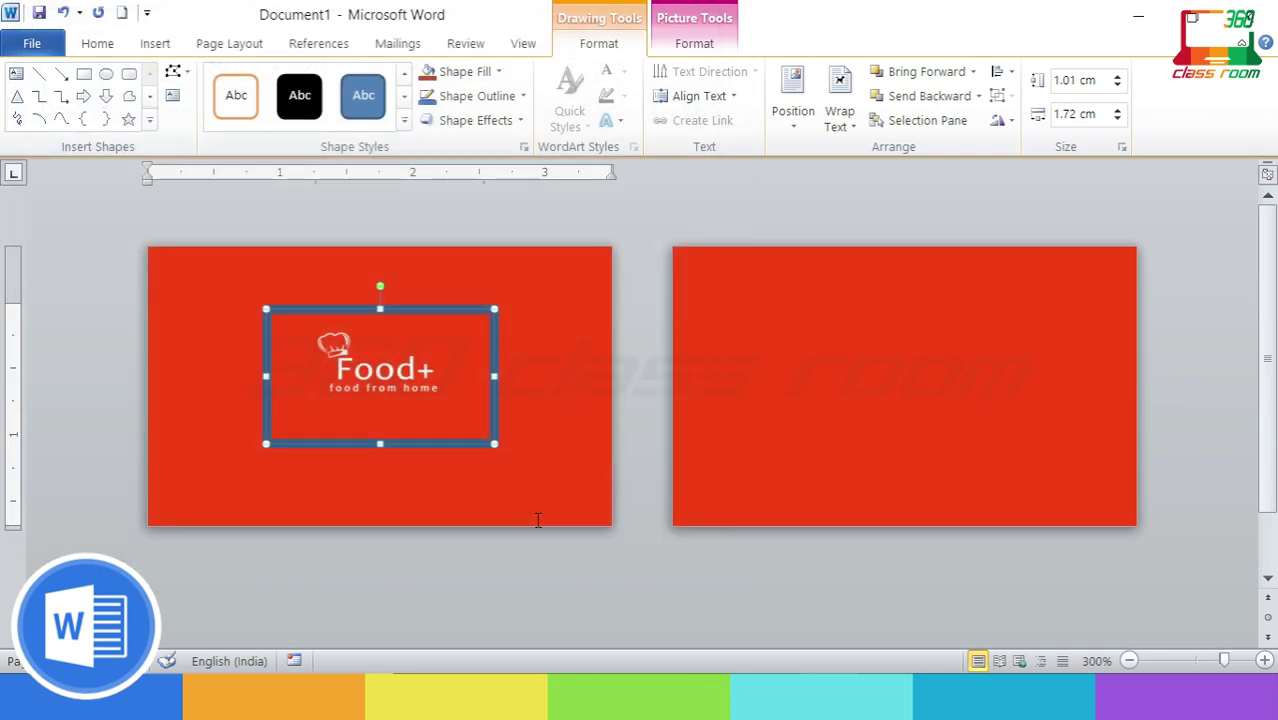
# Step: Remove the logo shape's outline, enlarge it and nudge it into position
pyautogui.click(521, 96)
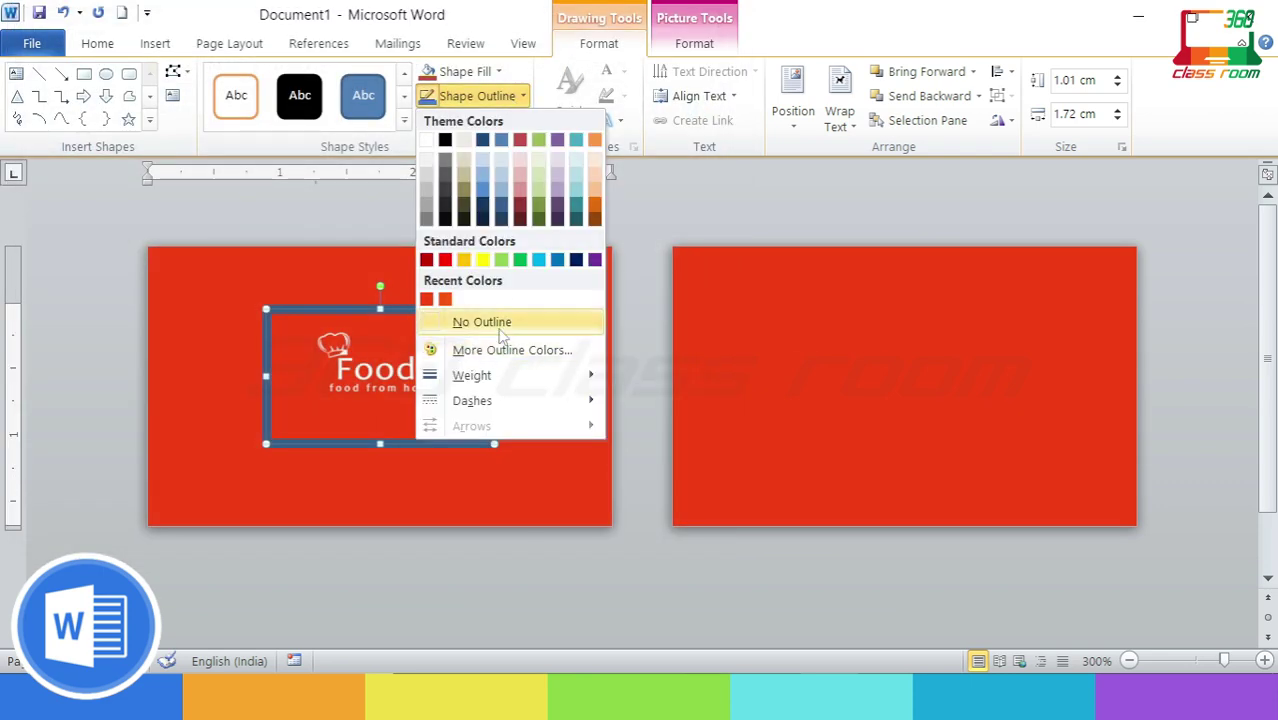
pyautogui.click(532, 322)
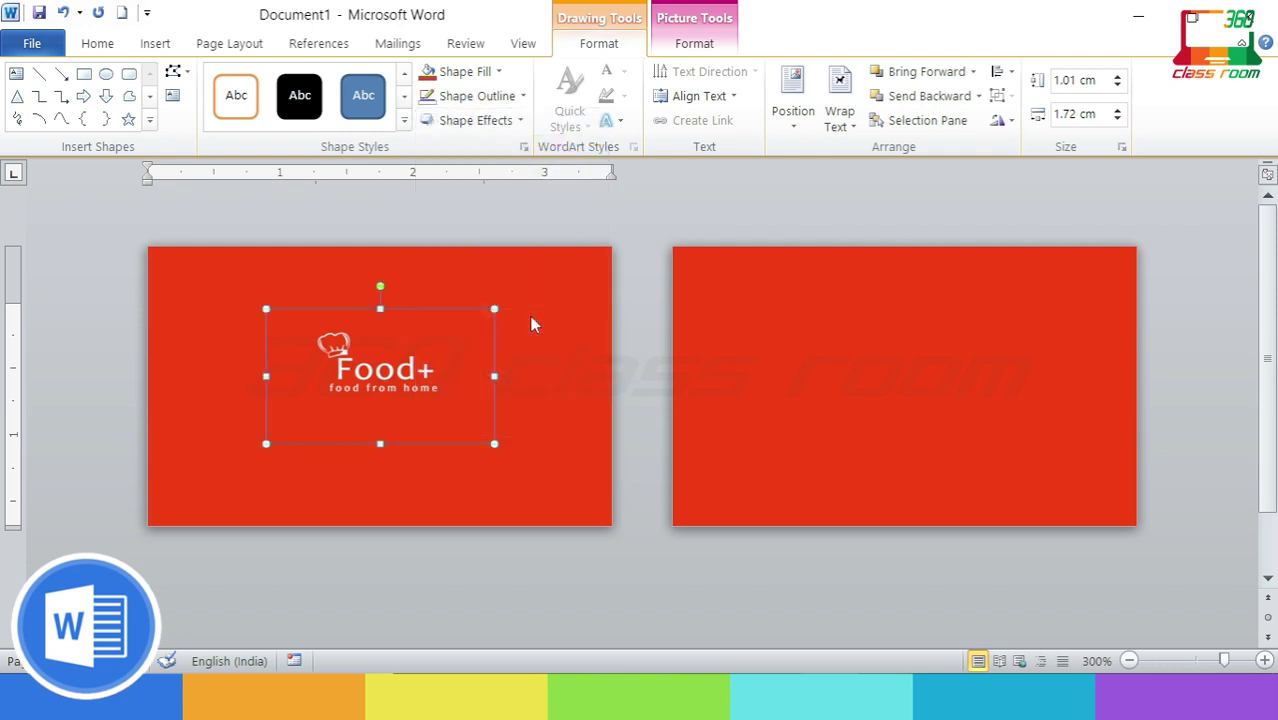
pyautogui.moveTo(494, 443)
pyautogui.mouseDown()
pyautogui.moveTo(560, 492)
pyautogui.moveTo(469, 453)
pyautogui.moveTo(581, 507)
pyautogui.mouseUp()
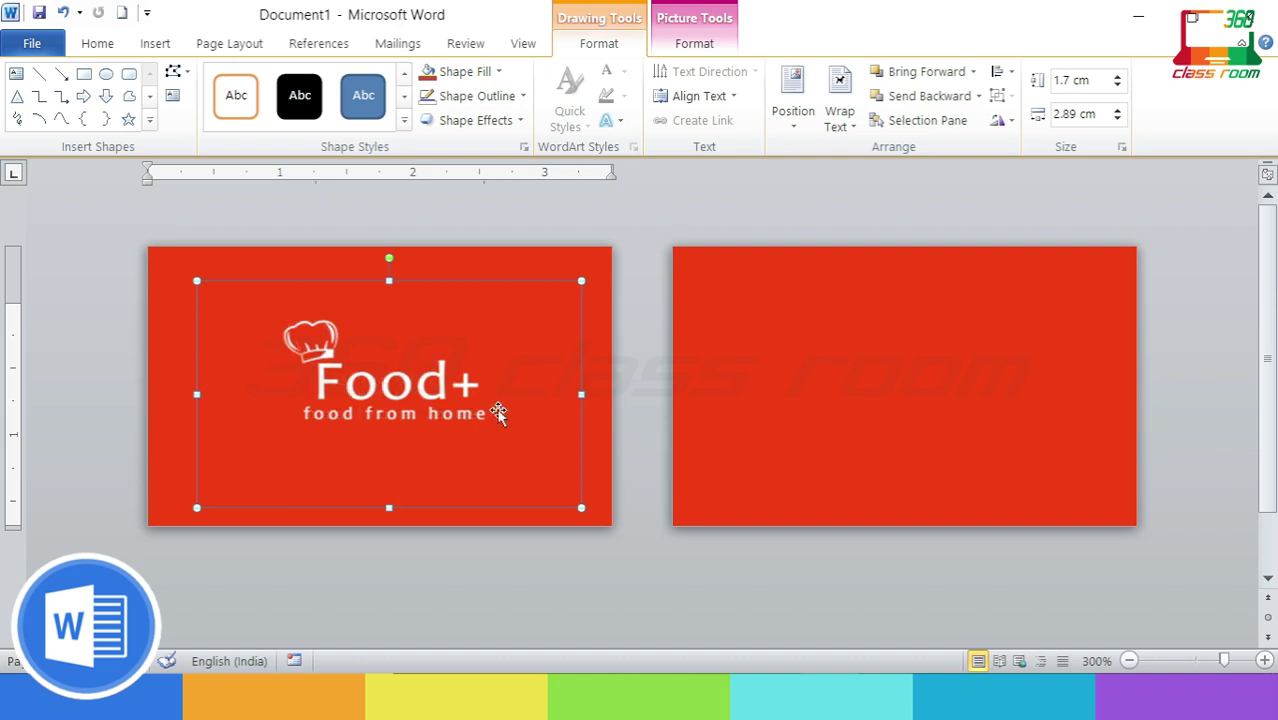
pyautogui.hotkey('ctrl', 'Left')
pyautogui.hotkey('ctrl', 'Left')
pyautogui.hotkey('ctrl', 'Left')
pyautogui.hotkey('ctrl', 'Left')
pyautogui.hotkey('ctrl', 'Left')
pyautogui.hotkey('ctrl', 'Right')
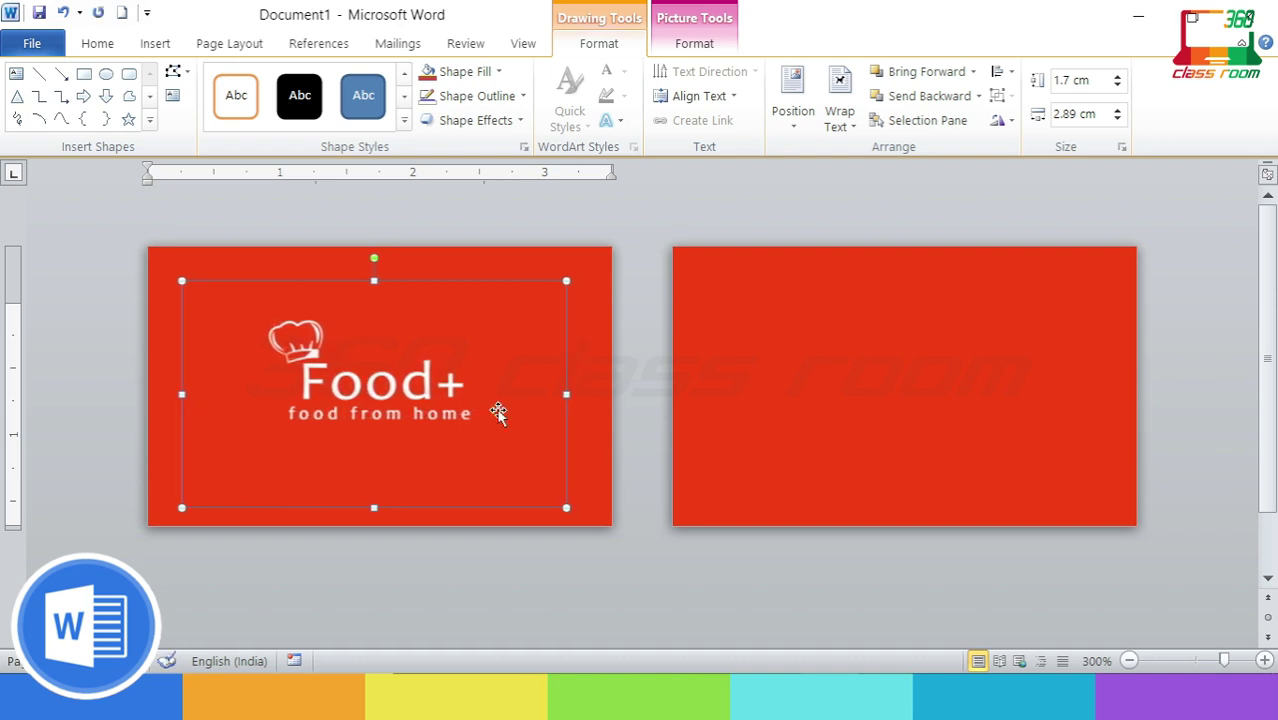
pyautogui.hotkey('ctrl', 'Right')
pyautogui.hotkey('ctrl', 'Right')
pyautogui.click(499, 410)
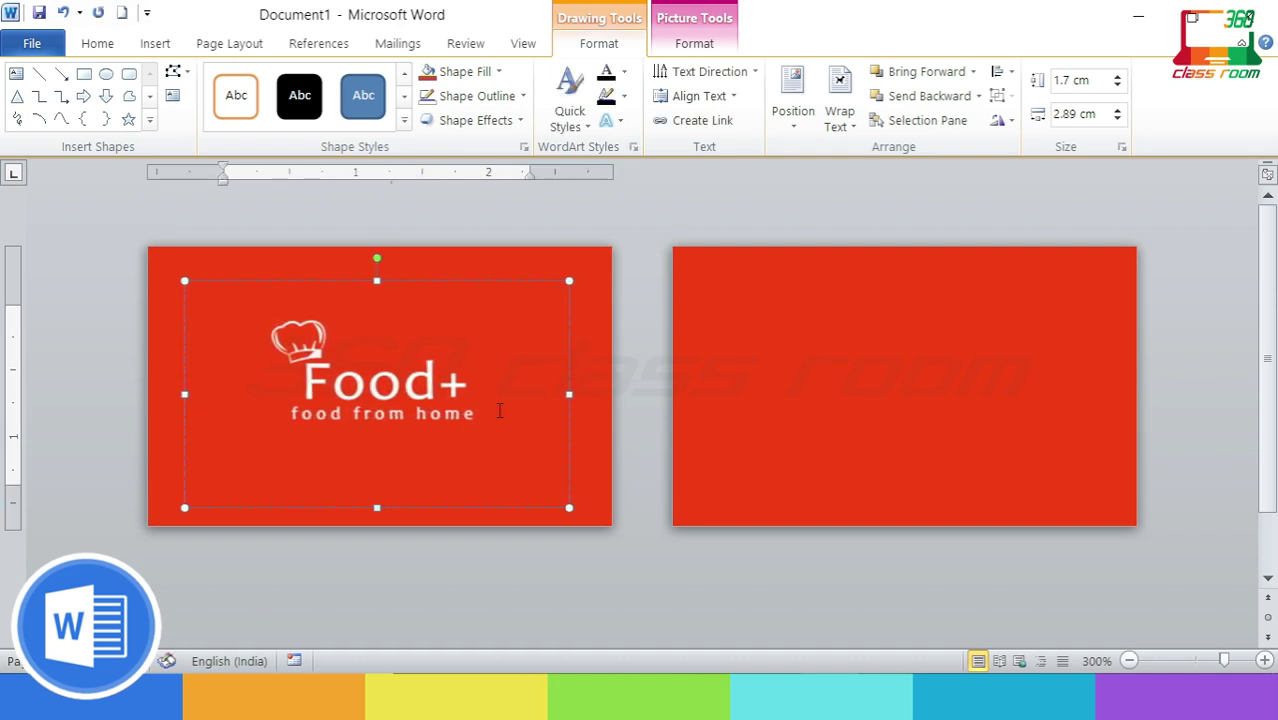
pyautogui.click(846, 425)
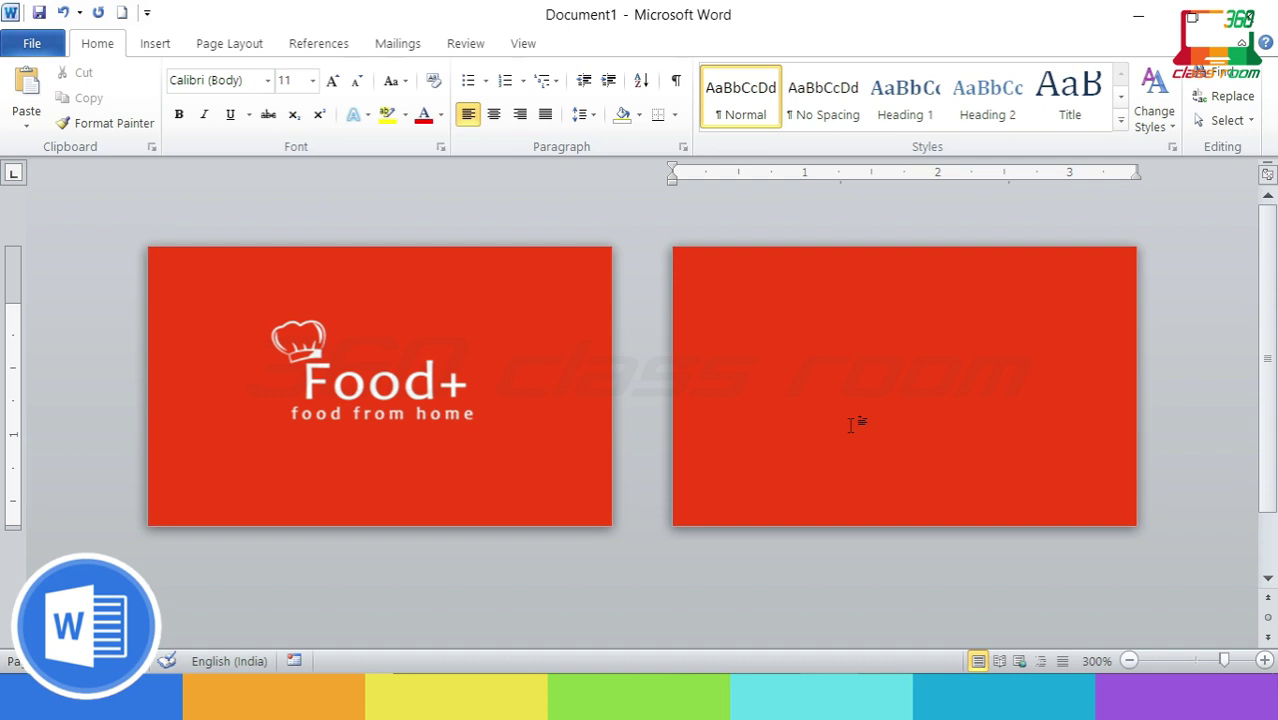
pyautogui.click(157, 44)
# Step: Draw a trial rectangle at the front card's top right, then delete it
pyautogui.click(322, 100)
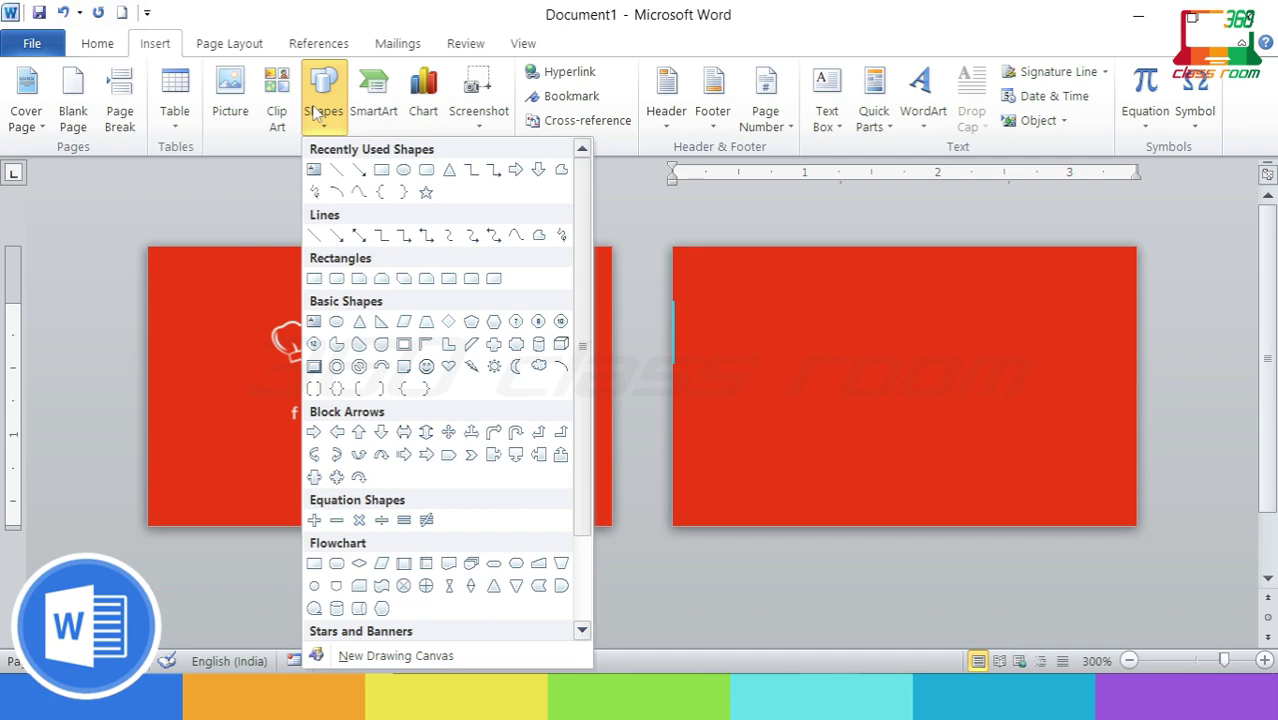
pyautogui.click(403, 170)
pyautogui.click(520, 306)
pyautogui.click(520, 270)
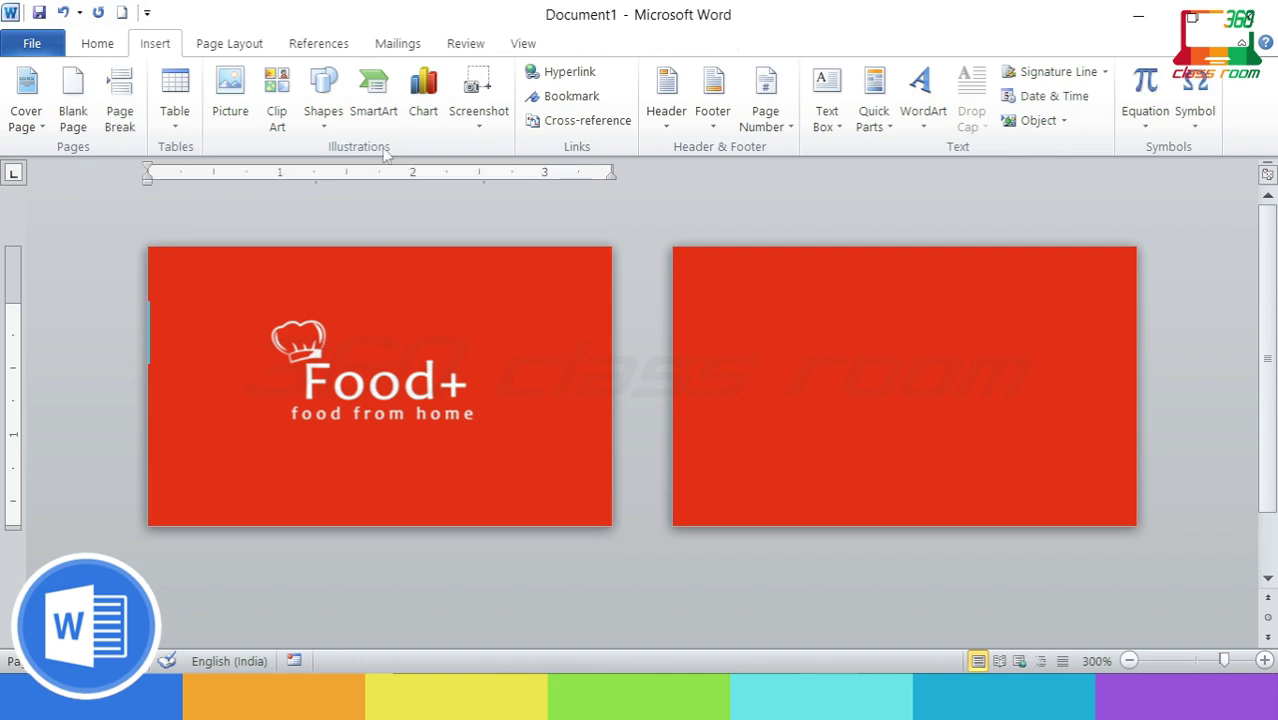
pyautogui.click(322, 100)
pyautogui.click(320, 171)
pyautogui.moveTo(479, 262); pyautogui.dragTo(624, 341)
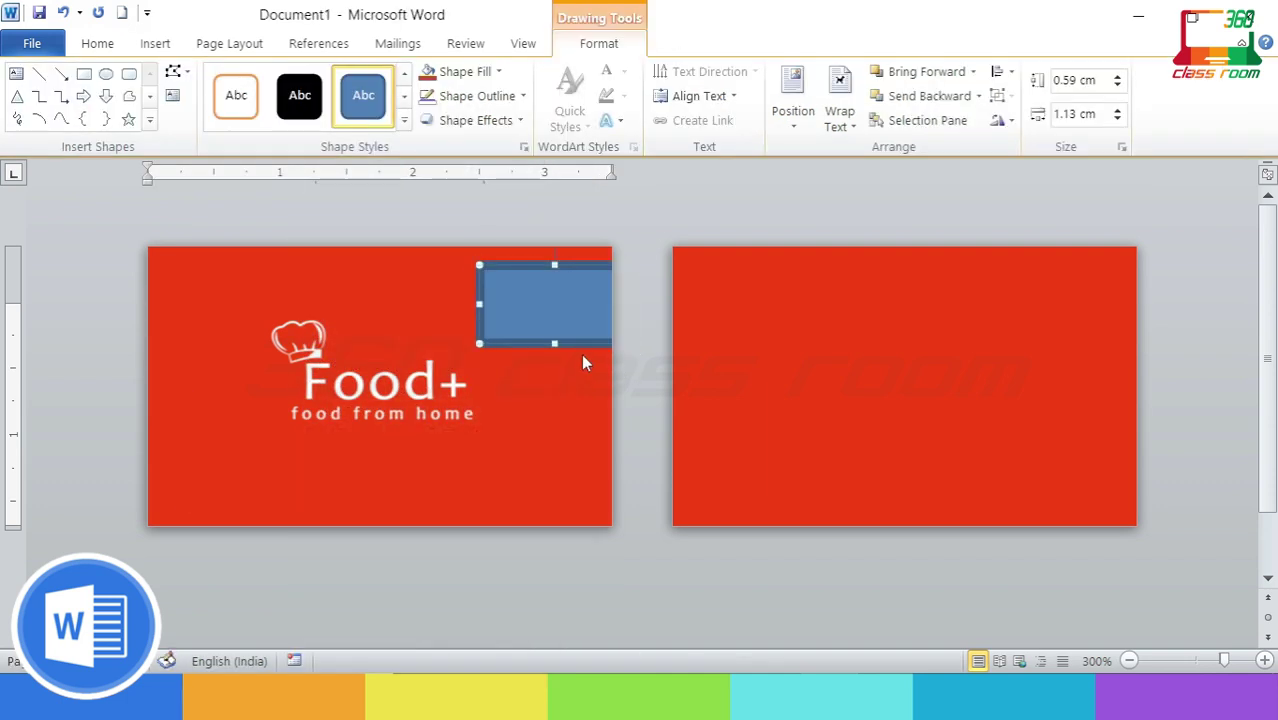
pyautogui.press('Delete')
# Step: Draw a 1.12 cm × 1.36 cm rectangle in the front card's top-right corner
pyautogui.click(221, 48)
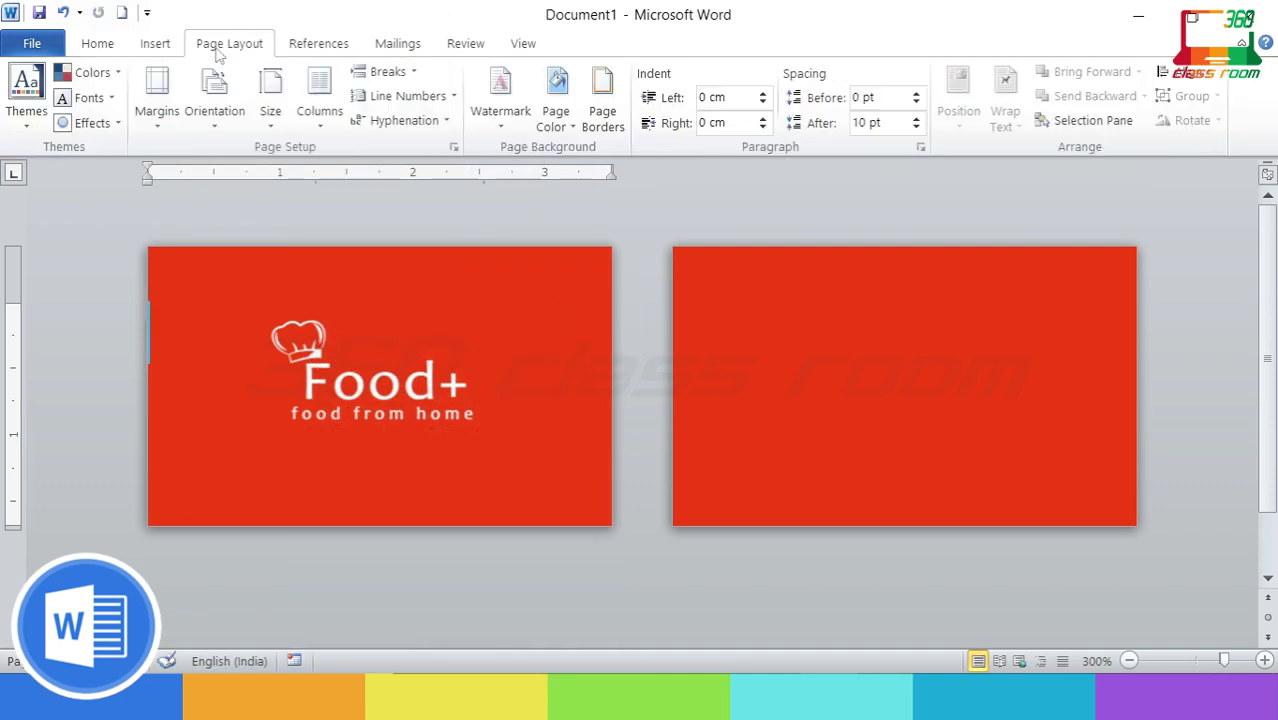
pyautogui.click(170, 47)
pyautogui.click(324, 110)
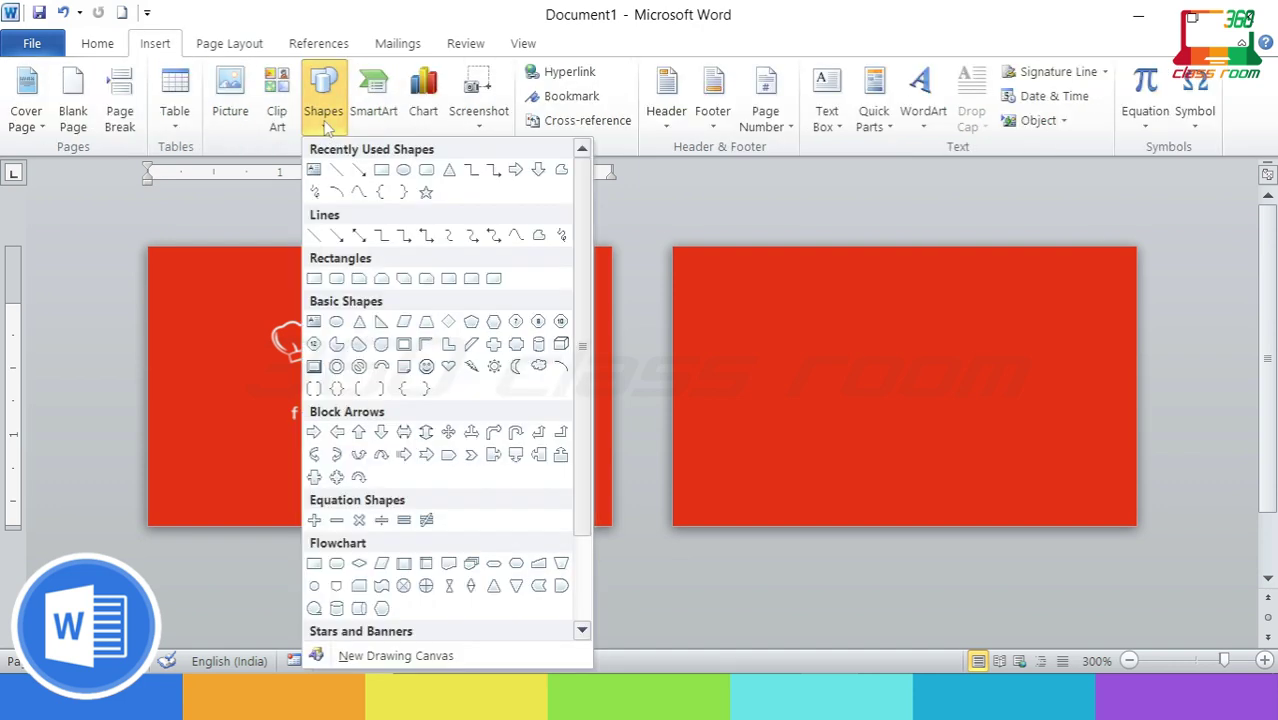
pyautogui.click(381, 176)
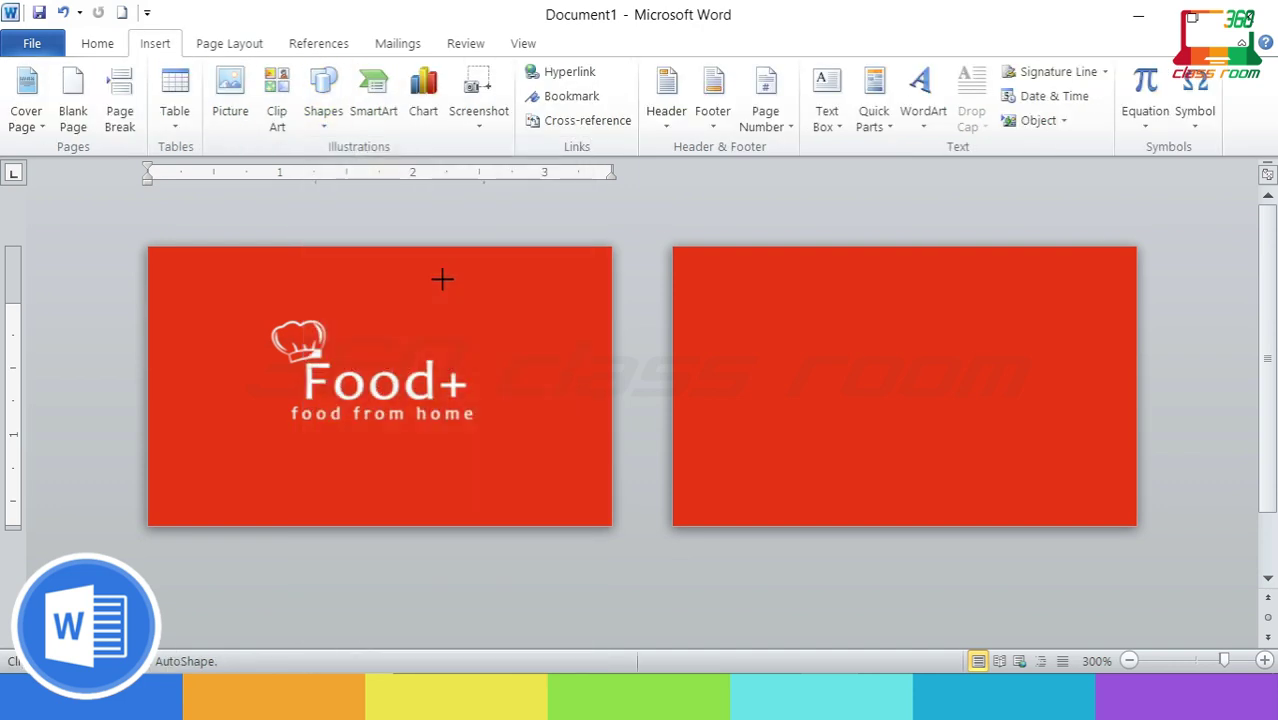
pyautogui.moveTo(465, 259); pyautogui.dragTo(610, 408)
pyautogui.moveTo(569, 337); pyautogui.dragTo(556, 308)
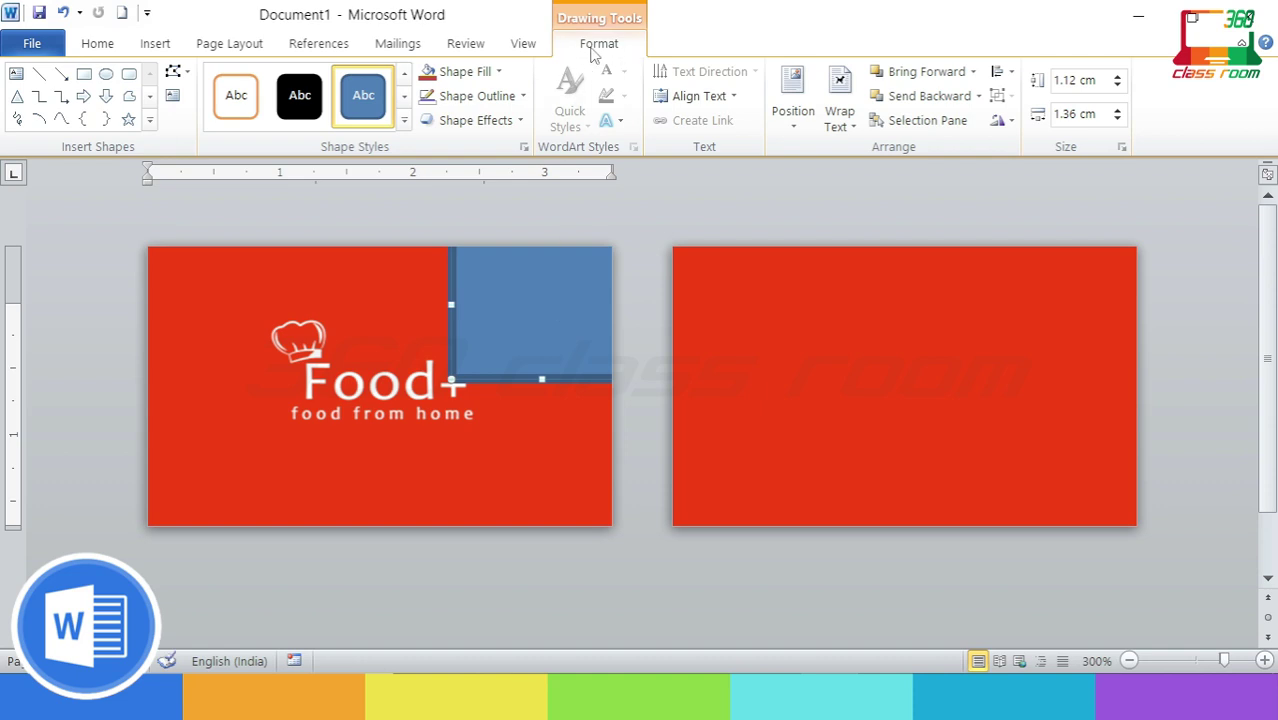
pyautogui.click(496, 72)
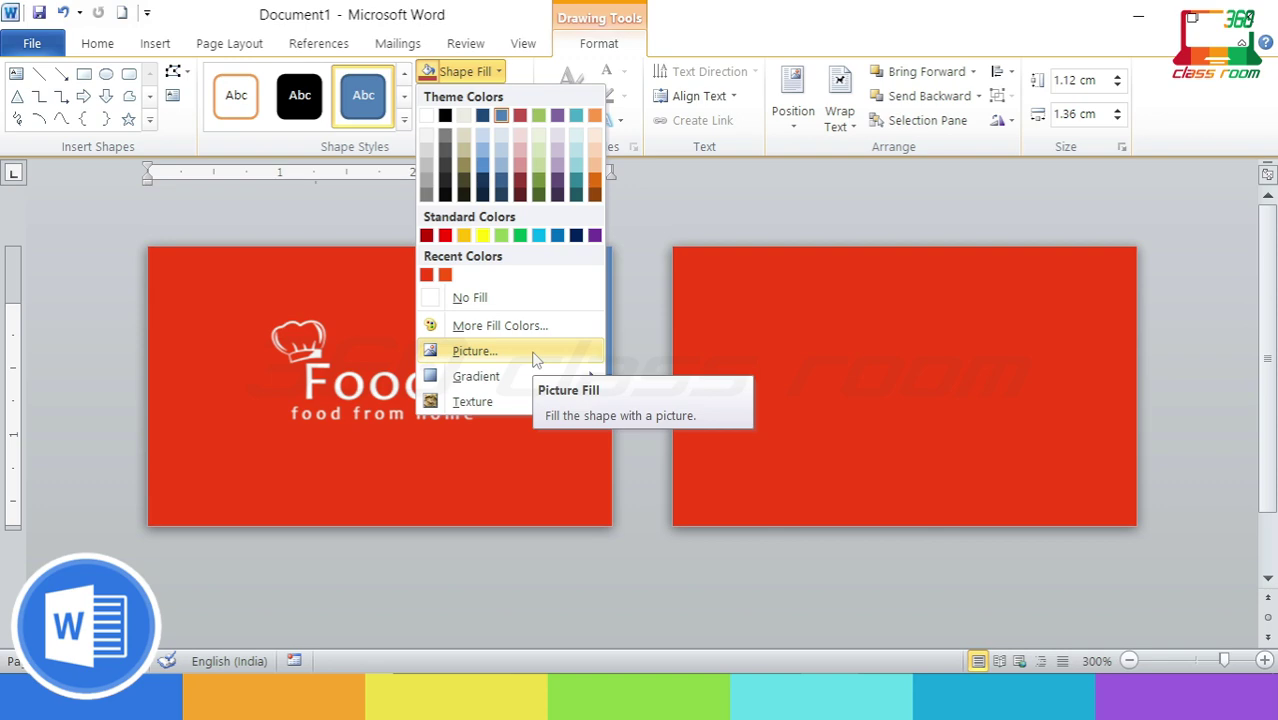
# Step: Fill the rectangle with the X2 honeycomb picture and remove its outline
pyautogui.click(533, 356)
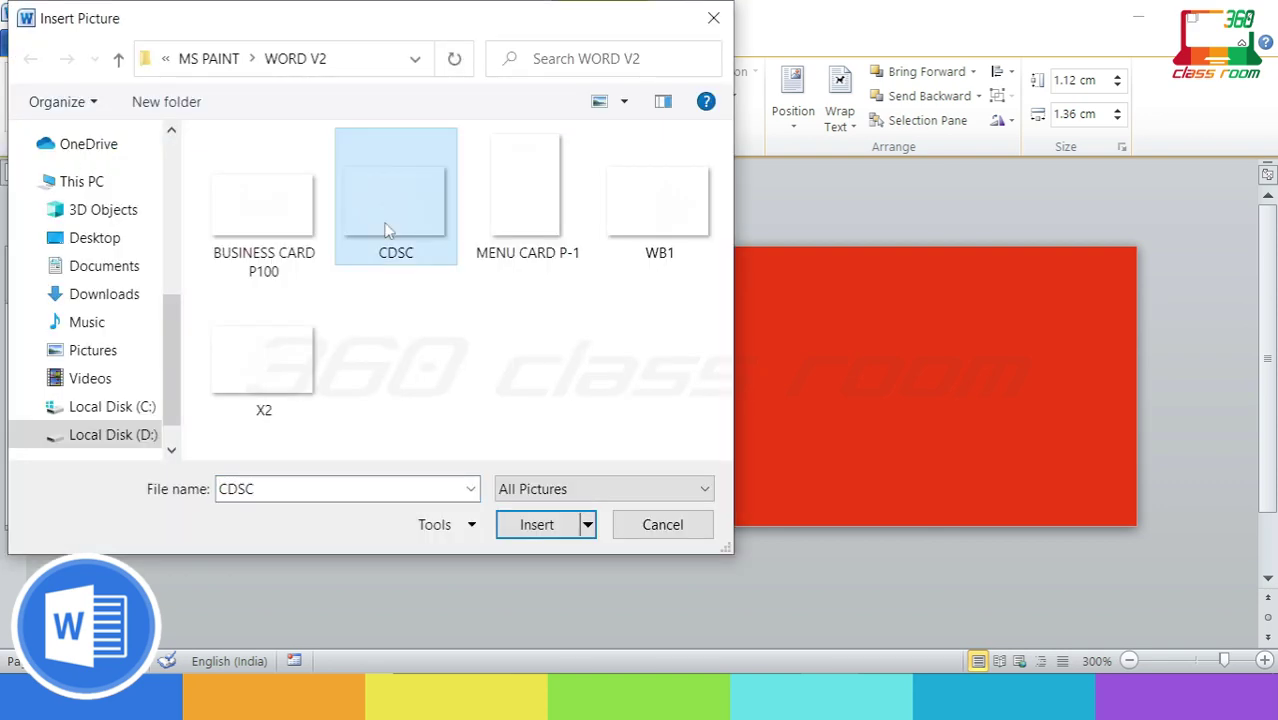
pyautogui.click(263, 365)
pyautogui.click(532, 524)
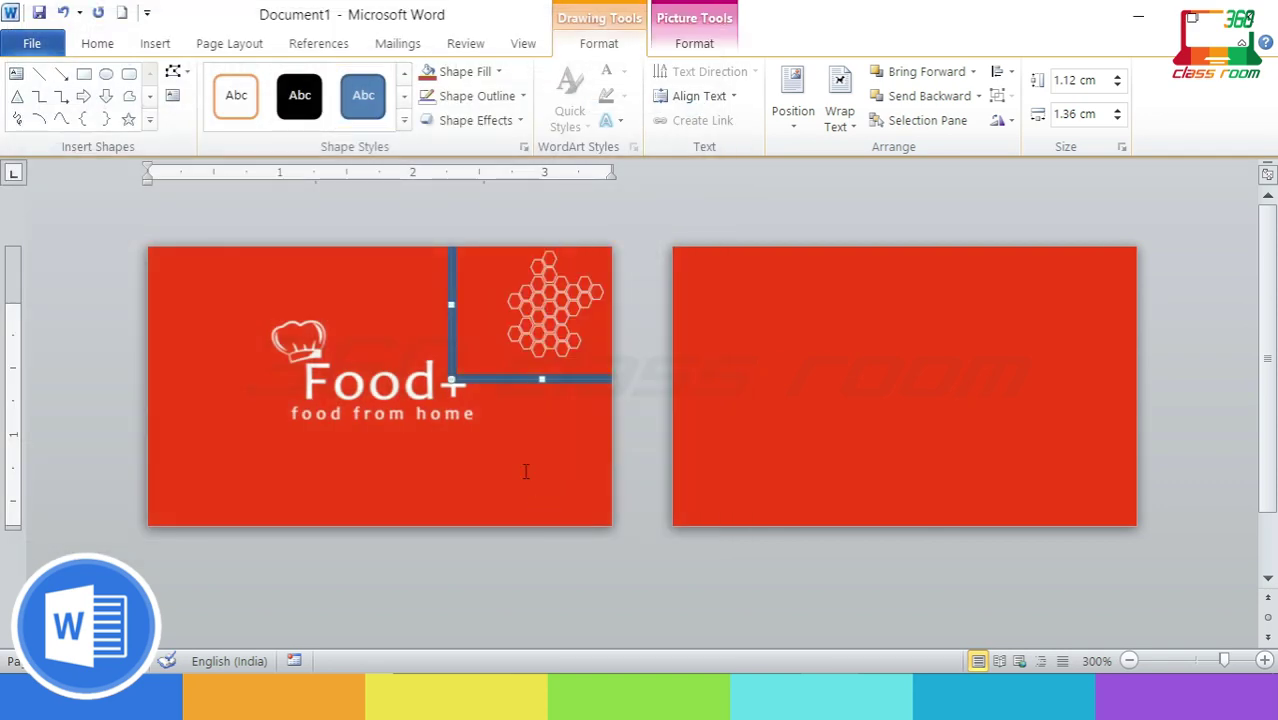
pyautogui.click(508, 96)
pyautogui.click(494, 319)
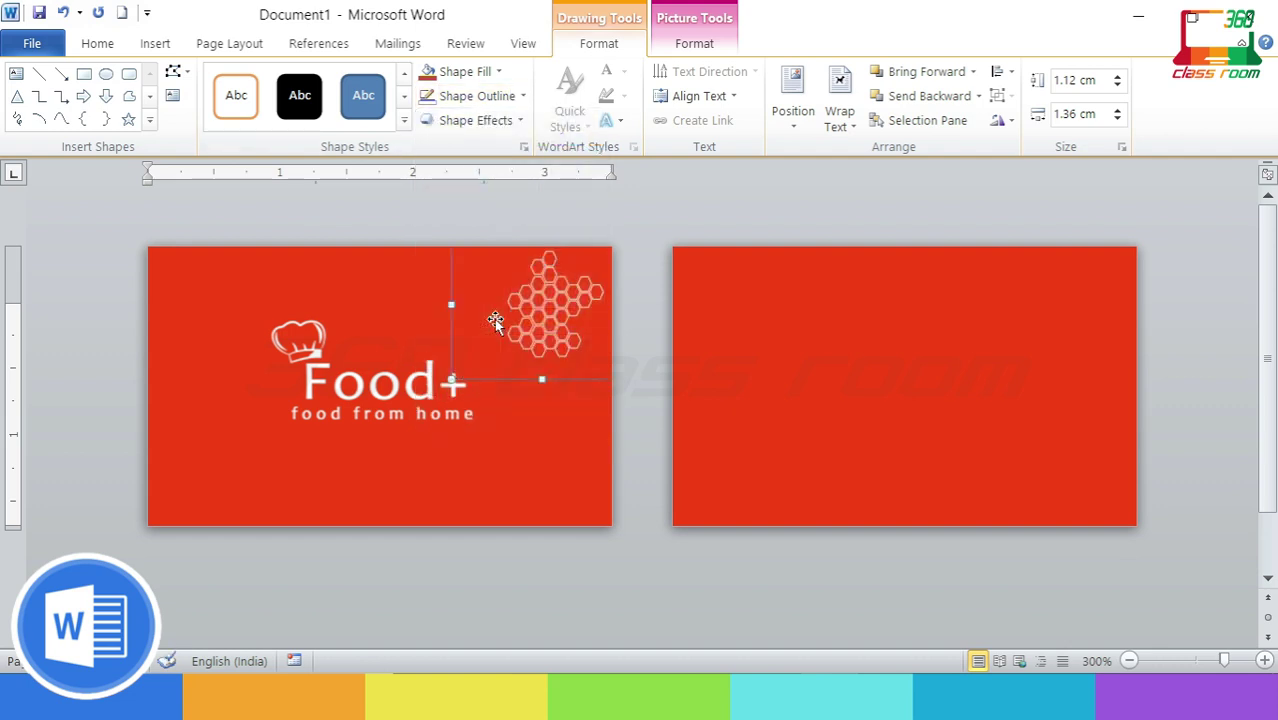
# Step: Widen, heighten, move and rotate the honeycomb picture toward the upper right
pyautogui.moveTo(451, 304); pyautogui.dragTo(291, 304)
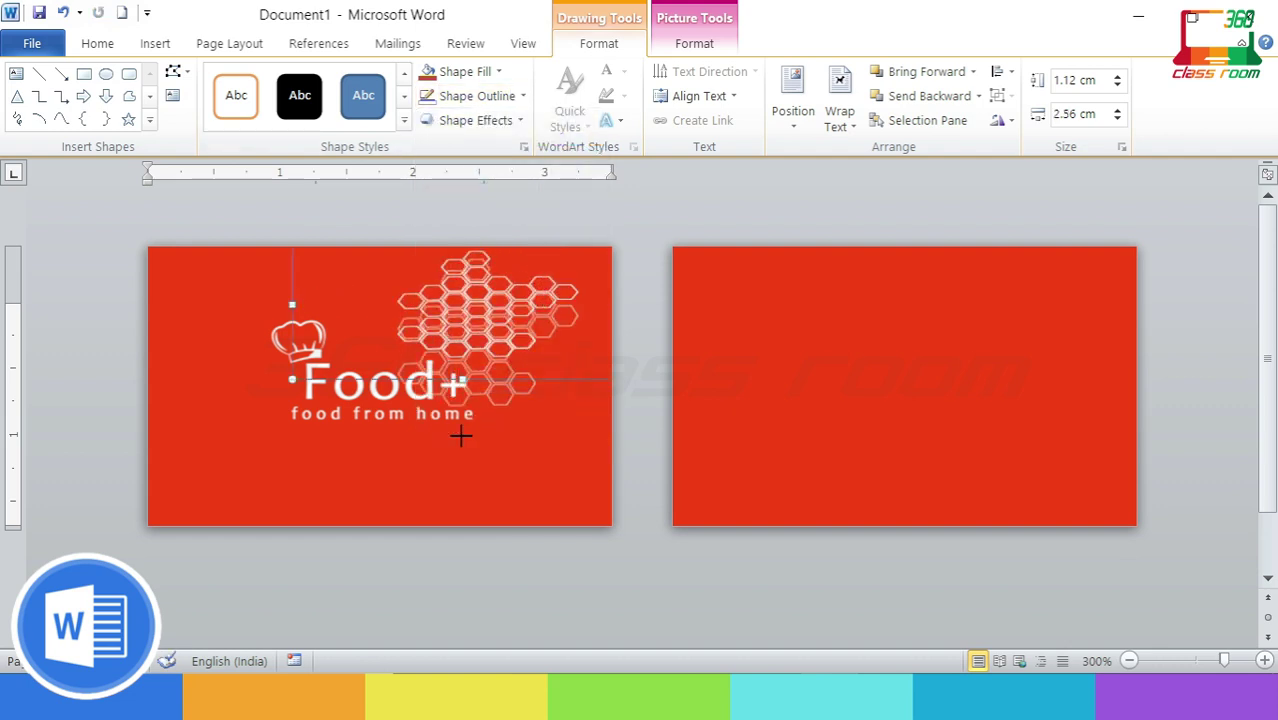
pyautogui.moveTo(460, 435); pyautogui.dragTo(462, 436)
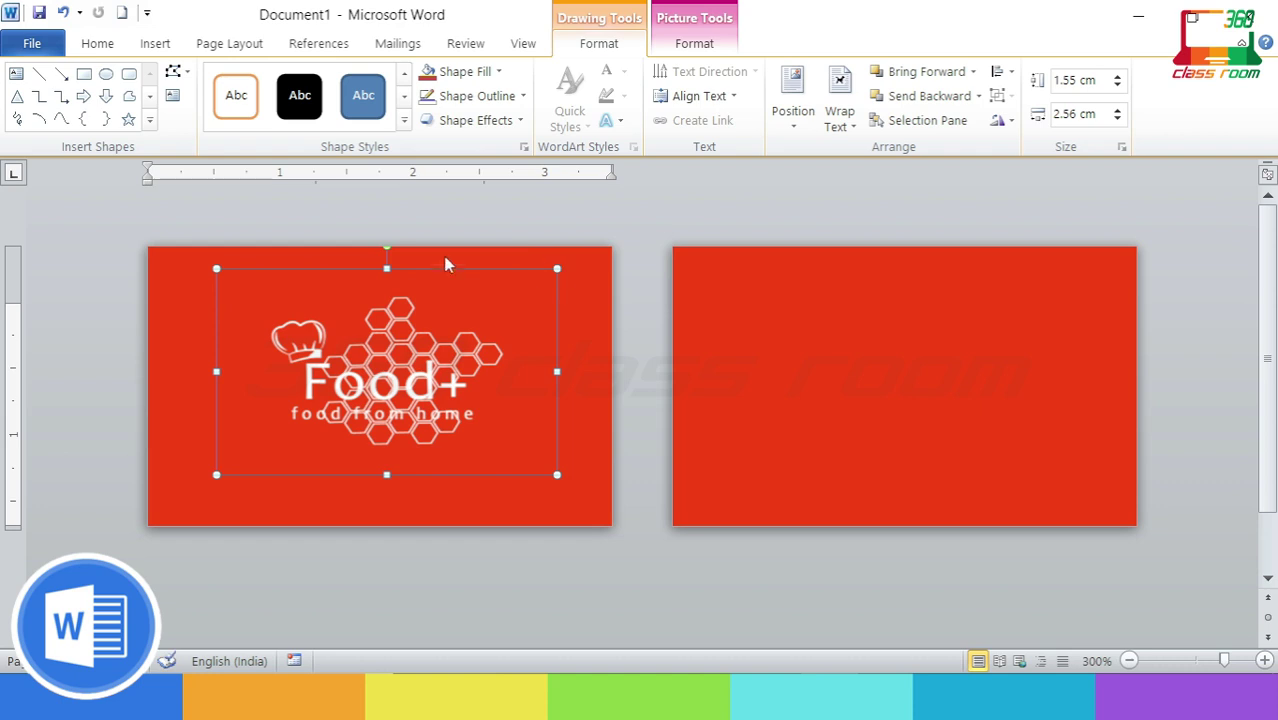
pyautogui.moveTo(388, 250); pyautogui.dragTo(410, 299)
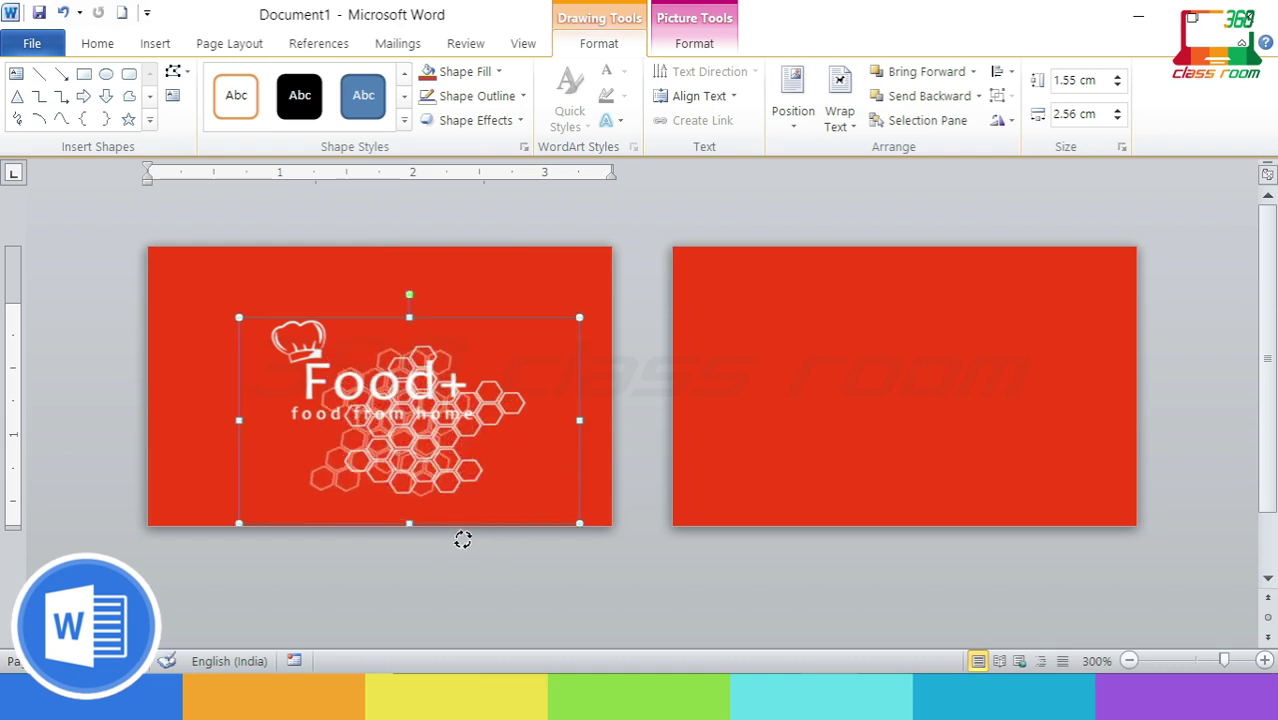
pyautogui.moveTo(462, 539); pyautogui.dragTo(453, 533)
pyautogui.moveTo(591, 354); pyautogui.dragTo(522, 471)
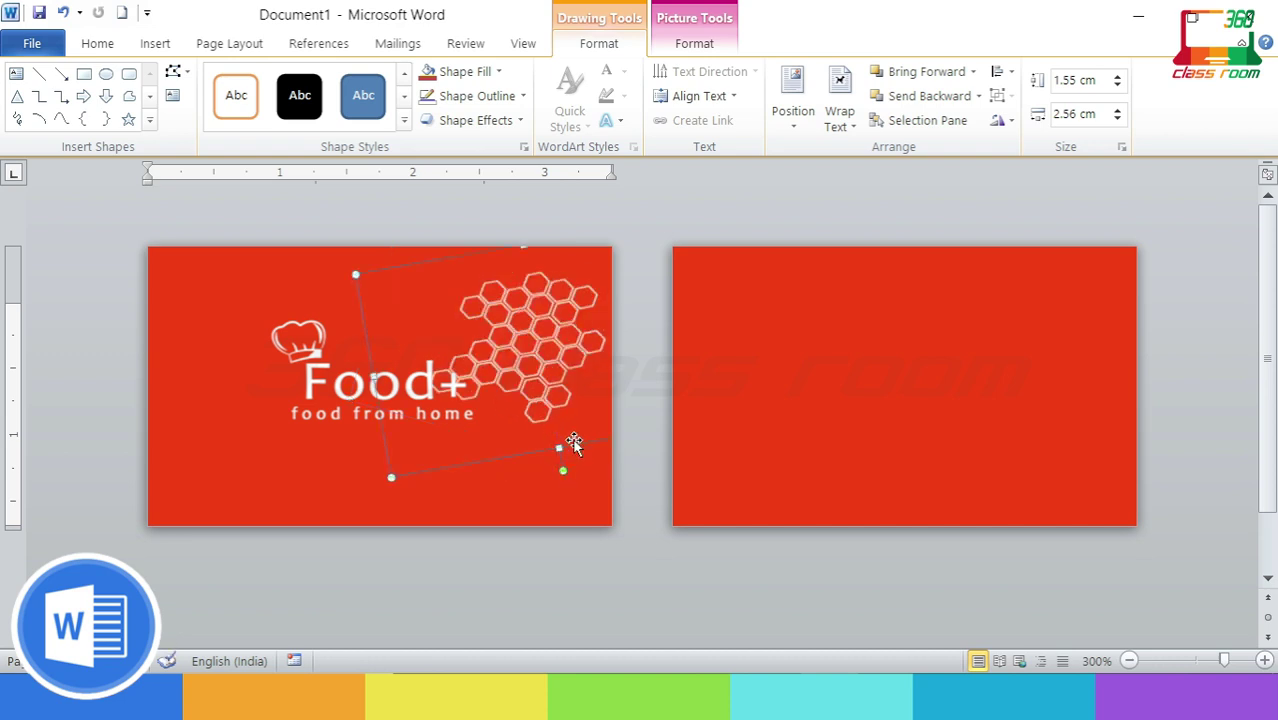
pyautogui.moveTo(522, 471)
pyautogui.mouseDown()
pyautogui.moveTo(536, 478)
pyautogui.moveTo(575, 402)
pyautogui.moveTo(604, 400)
pyautogui.moveTo(588, 395)
pyautogui.mouseUp()
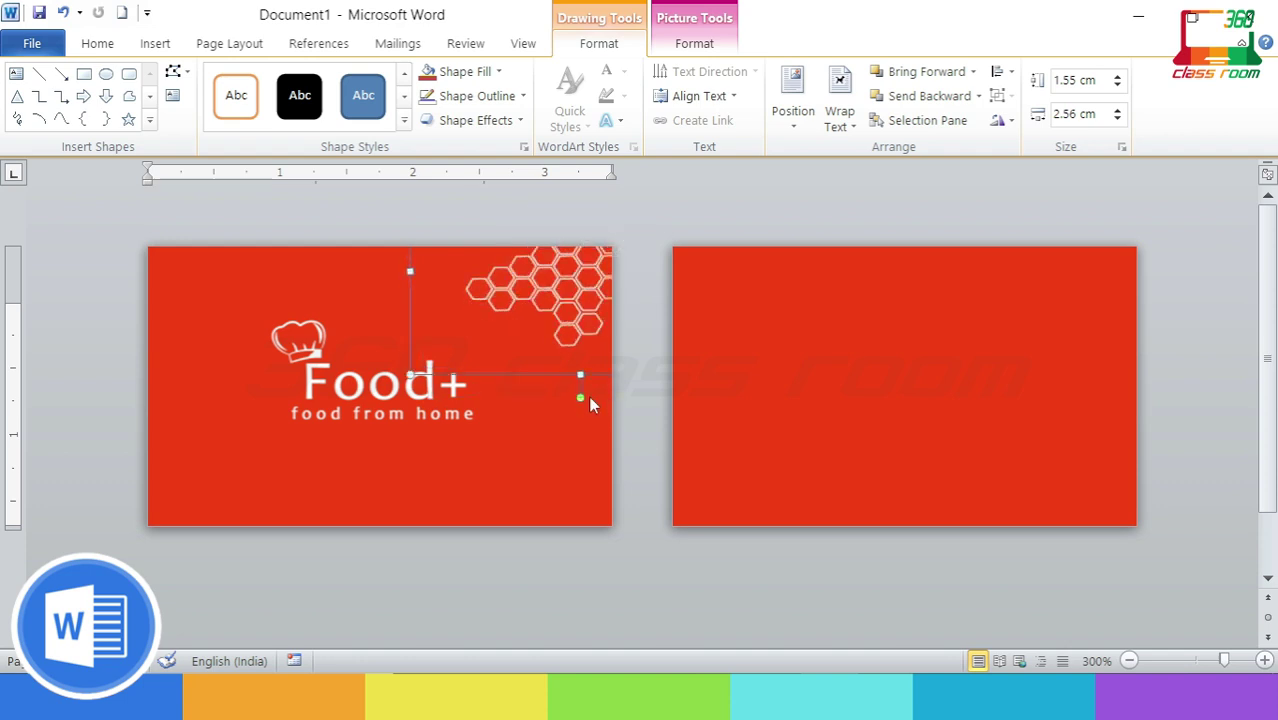
# Step: Enlarge and nudge the honeycomb to 2.24 cm × 3.39 cm in the top-right corner
pyautogui.moveTo(408, 266); pyautogui.dragTo(339, 271)
pyautogui.moveTo(544, 371); pyautogui.dragTo(556, 462)
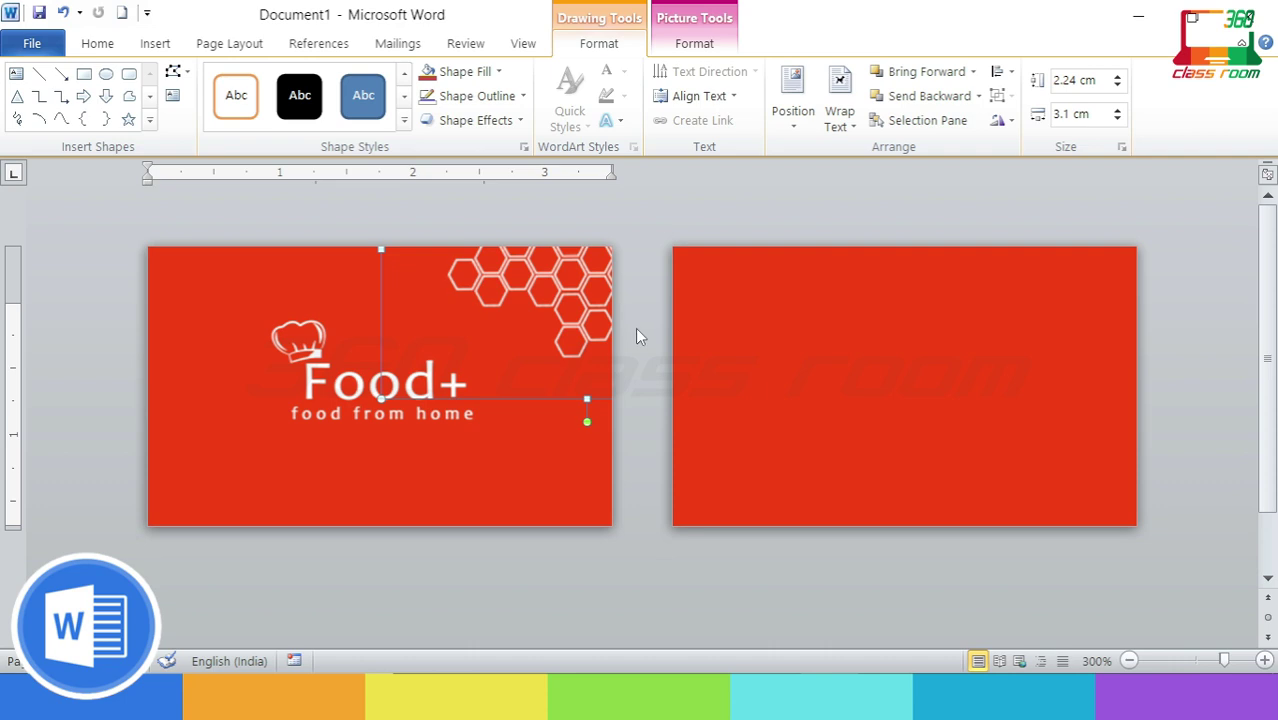
pyautogui.press('Down')
pyautogui.press('Down')
pyautogui.press('Down')
pyautogui.press('Down')
pyautogui.press('Down')
pyautogui.press('Left')
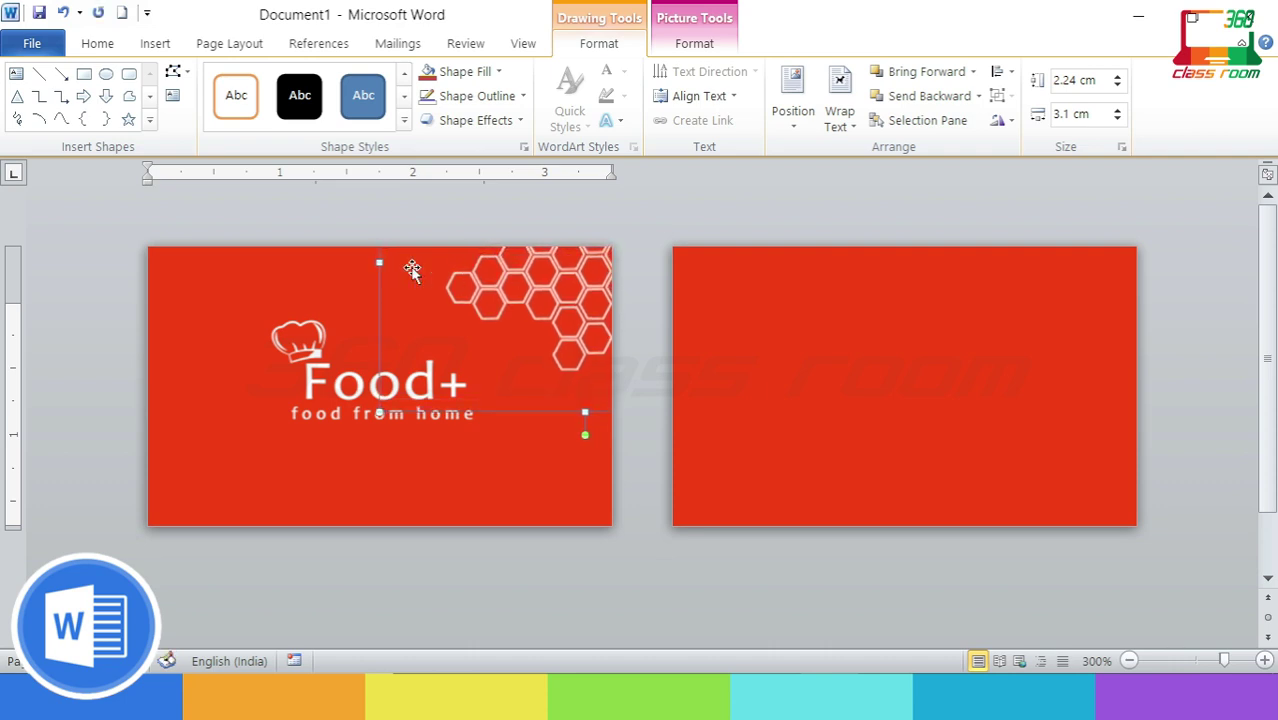
pyautogui.moveTo(384, 265); pyautogui.dragTo(341, 260)
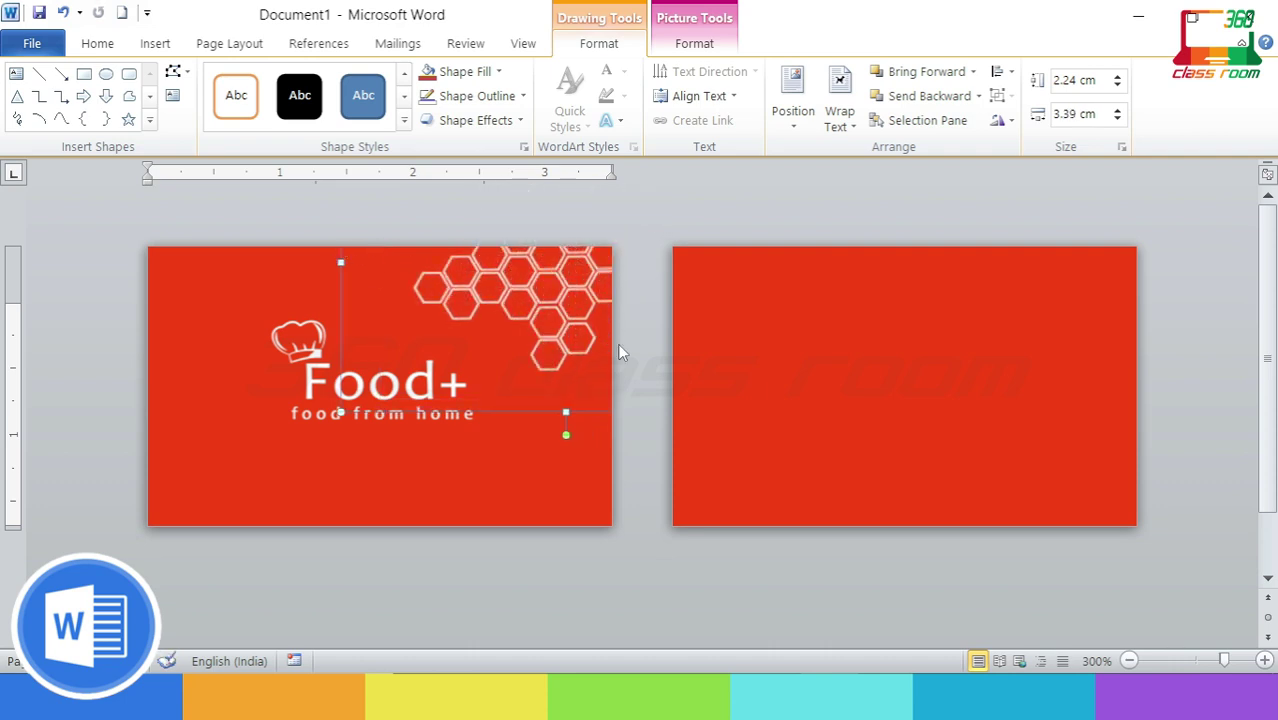
pyautogui.press('Right')
pyautogui.press('Right')
pyautogui.press('Right')
pyautogui.press('Right')
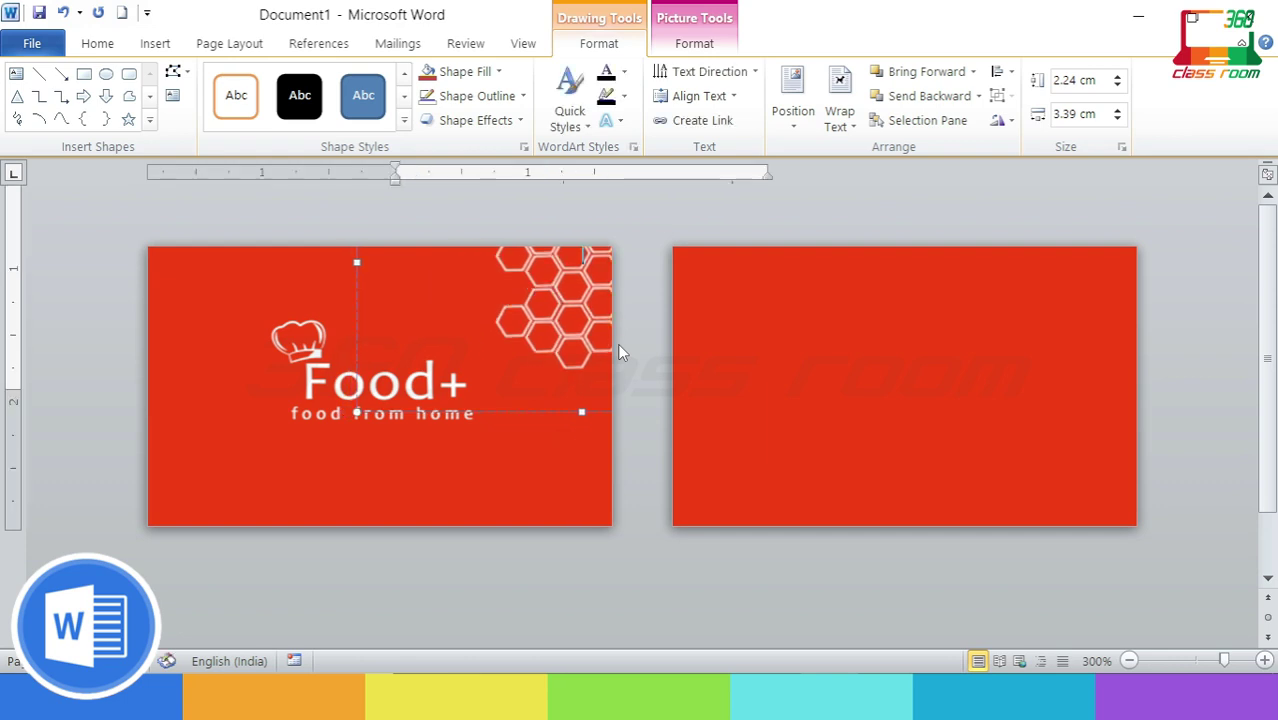
pyautogui.press('Left')
pyautogui.press('Left')
pyautogui.press('Left')
# Step: Reposition and rotate the honeycomb upright into the top-right corner, running off the card edges
pyautogui.click(589, 475)
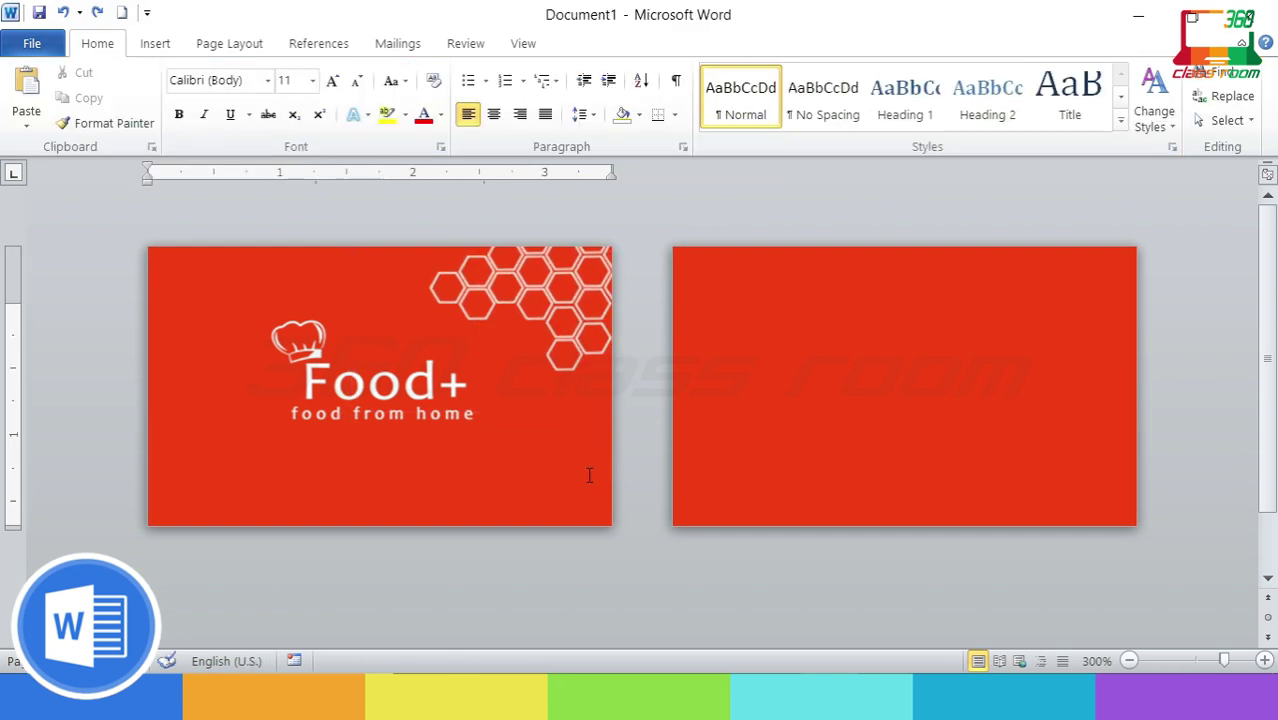
pyautogui.moveTo(586, 366)
pyautogui.mouseDown()
pyautogui.moveTo(593, 305)
pyautogui.moveTo(577, 330)
pyautogui.moveTo(563, 491)
pyautogui.moveTo(612, 463)
pyautogui.moveTo(657, 244)
pyautogui.mouseUp()
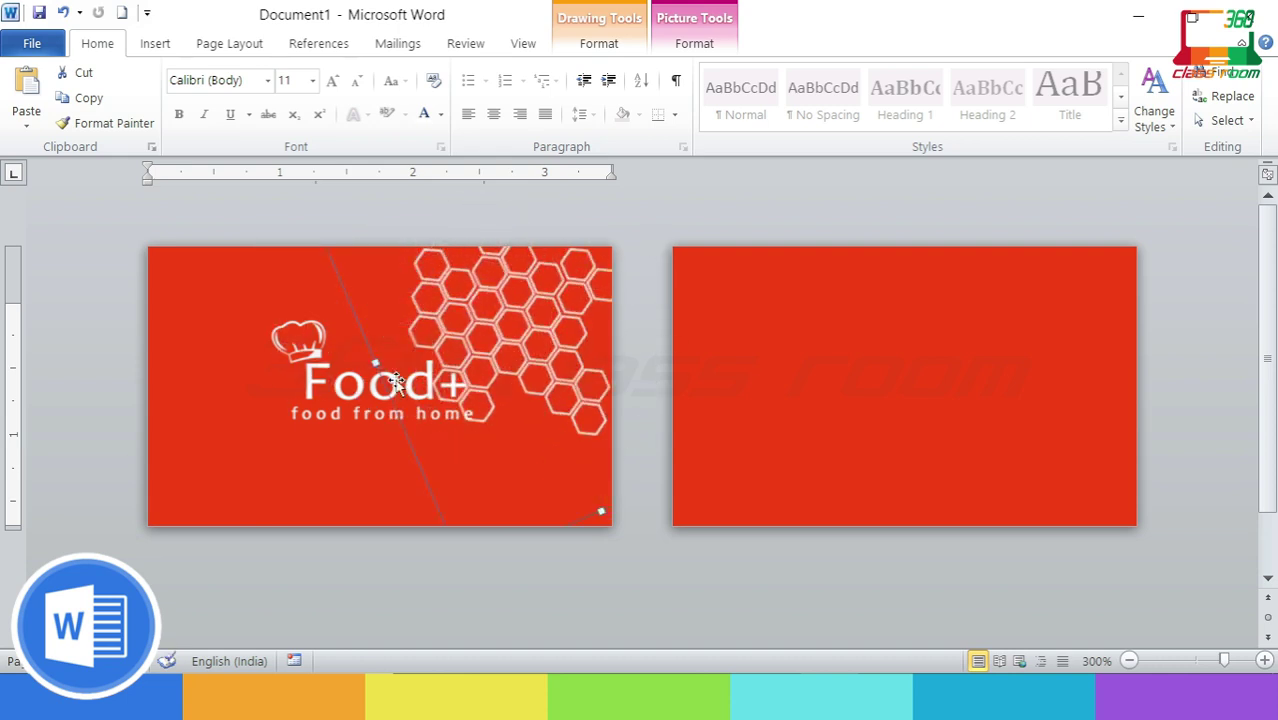
pyautogui.moveTo(395, 380); pyautogui.dragTo(220, 440)
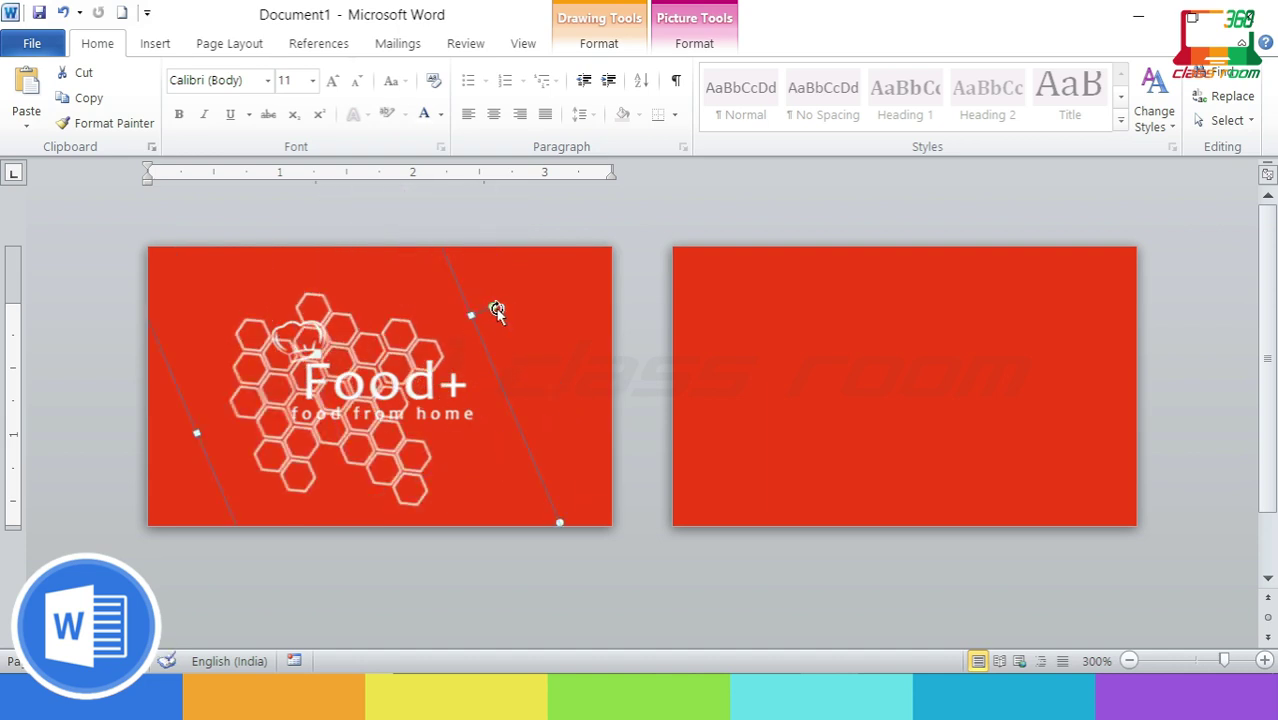
pyautogui.click(497, 310)
pyautogui.click(428, 350)
pyautogui.moveTo(492, 306)
pyautogui.mouseDown()
pyautogui.moveTo(497, 372)
pyautogui.moveTo(705, 222)
pyautogui.mouseUp()
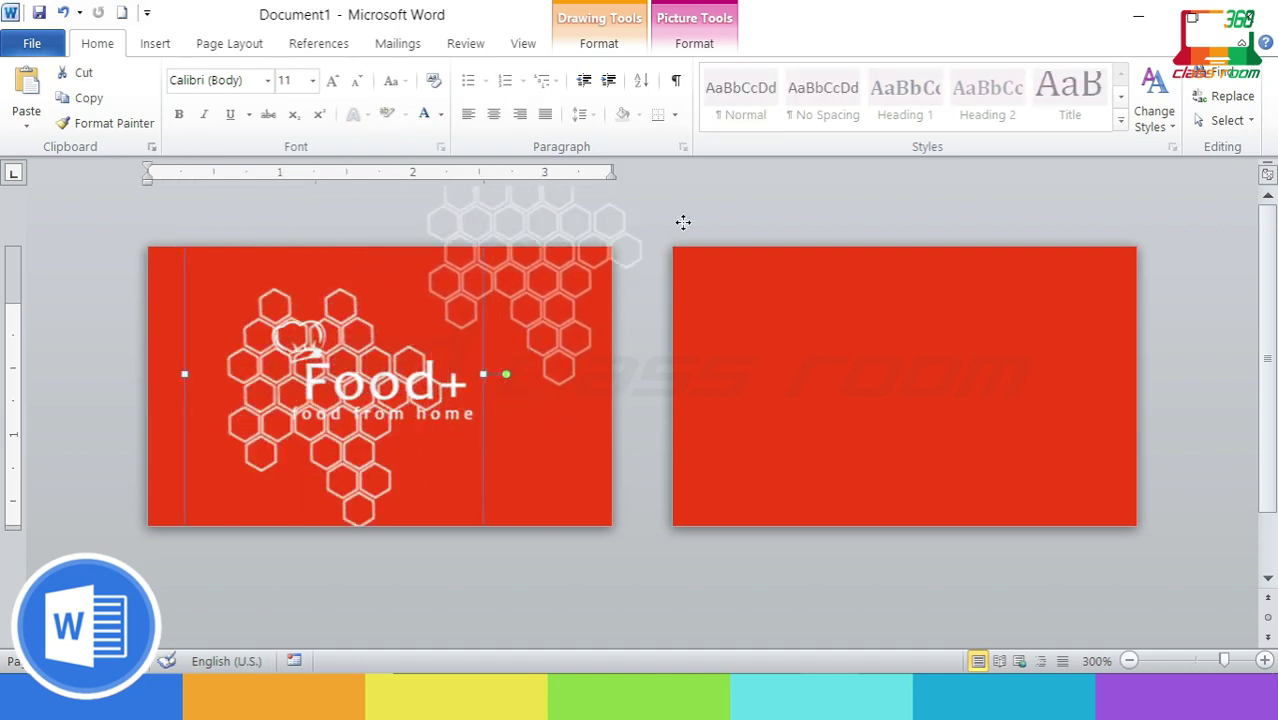
pyautogui.hotkey('ctrl', 'Down')
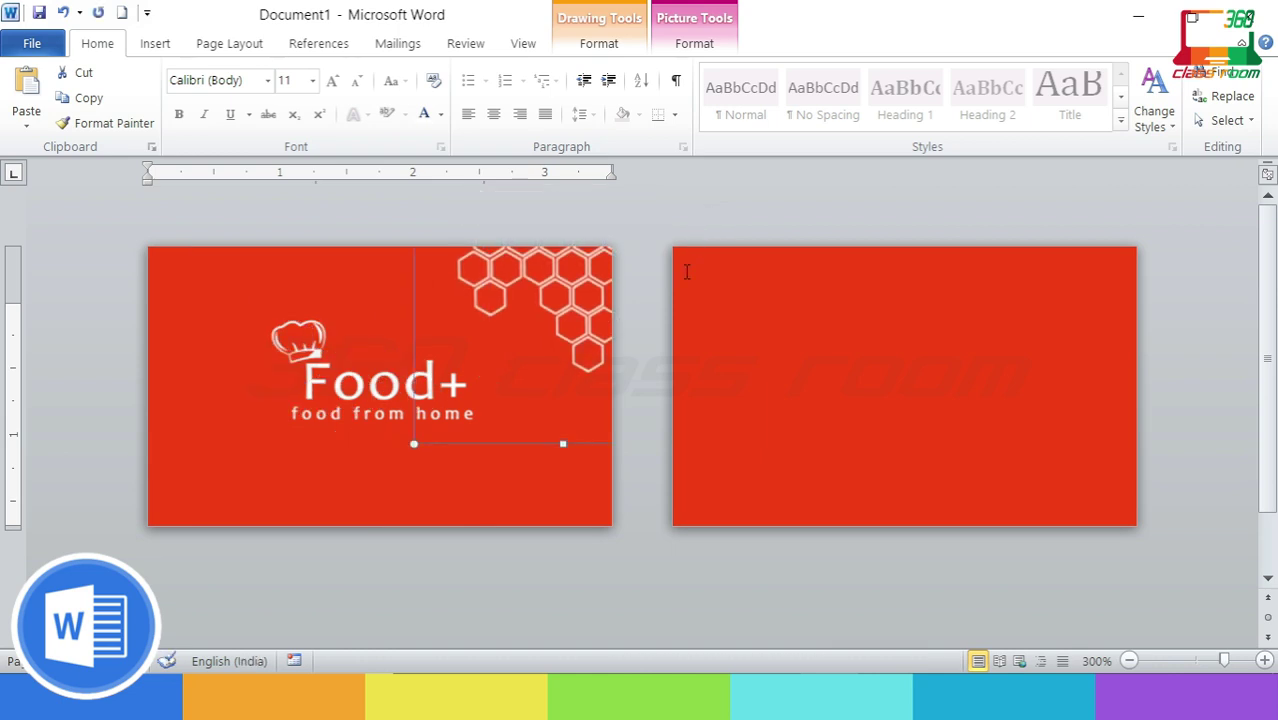
pyautogui.hotkey('ctrl', 'Down')
pyautogui.hotkey('ctrl', 'Down')
pyautogui.hotkey('ctrl', 'Down')
pyautogui.hotkey('ctrl', 'z')
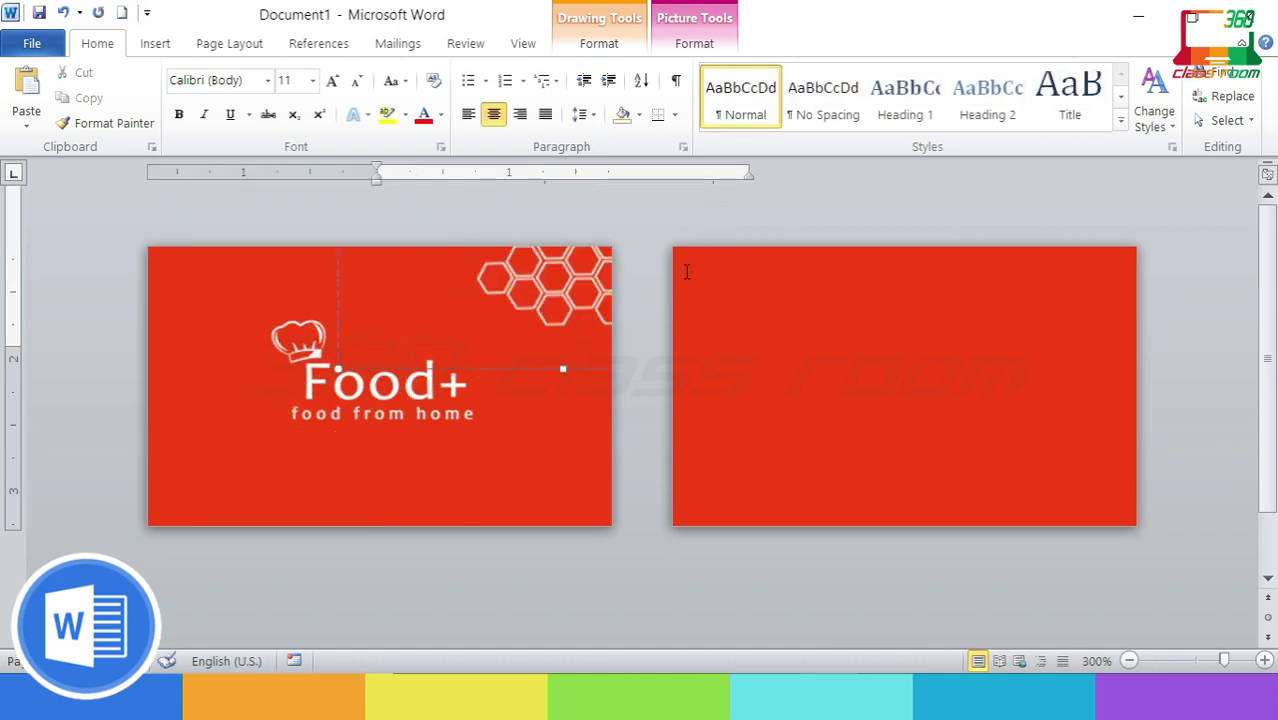
pyautogui.hotkey('ctrl', 'z')
pyautogui.click(797, 362)
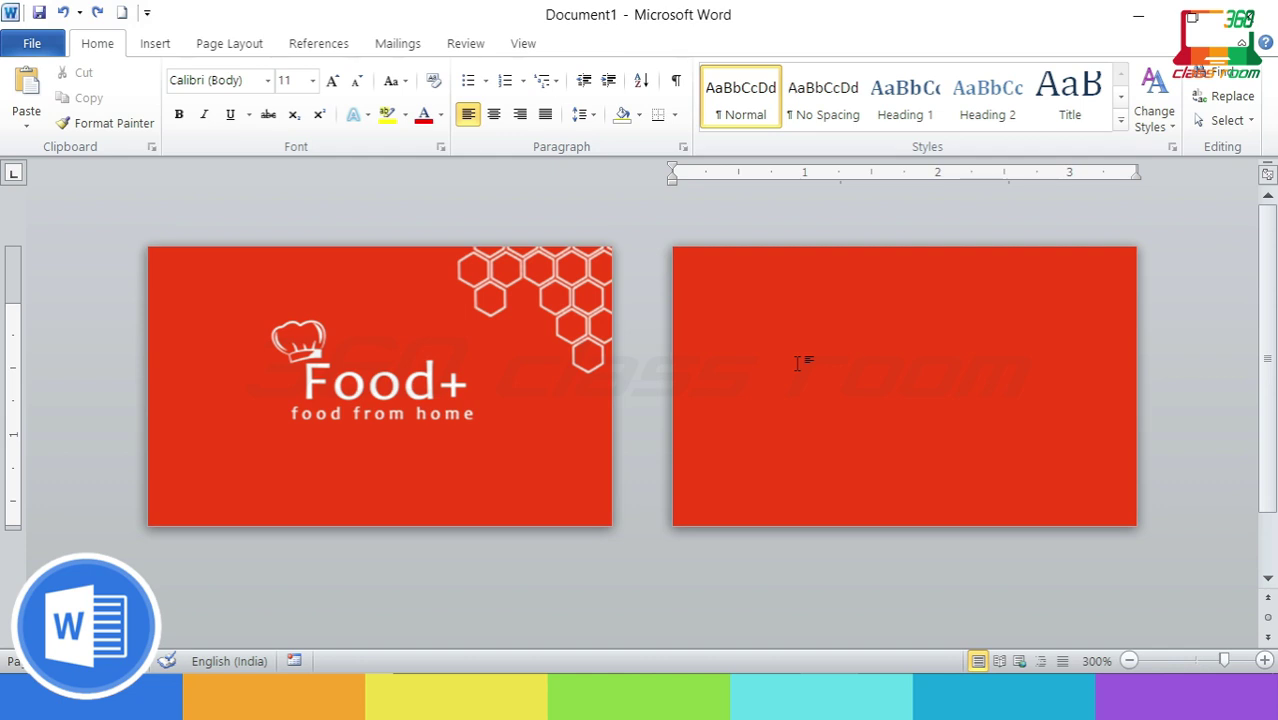
# Step: Draw a rectangle over the front card's lower-left area
pyautogui.click(155, 43)
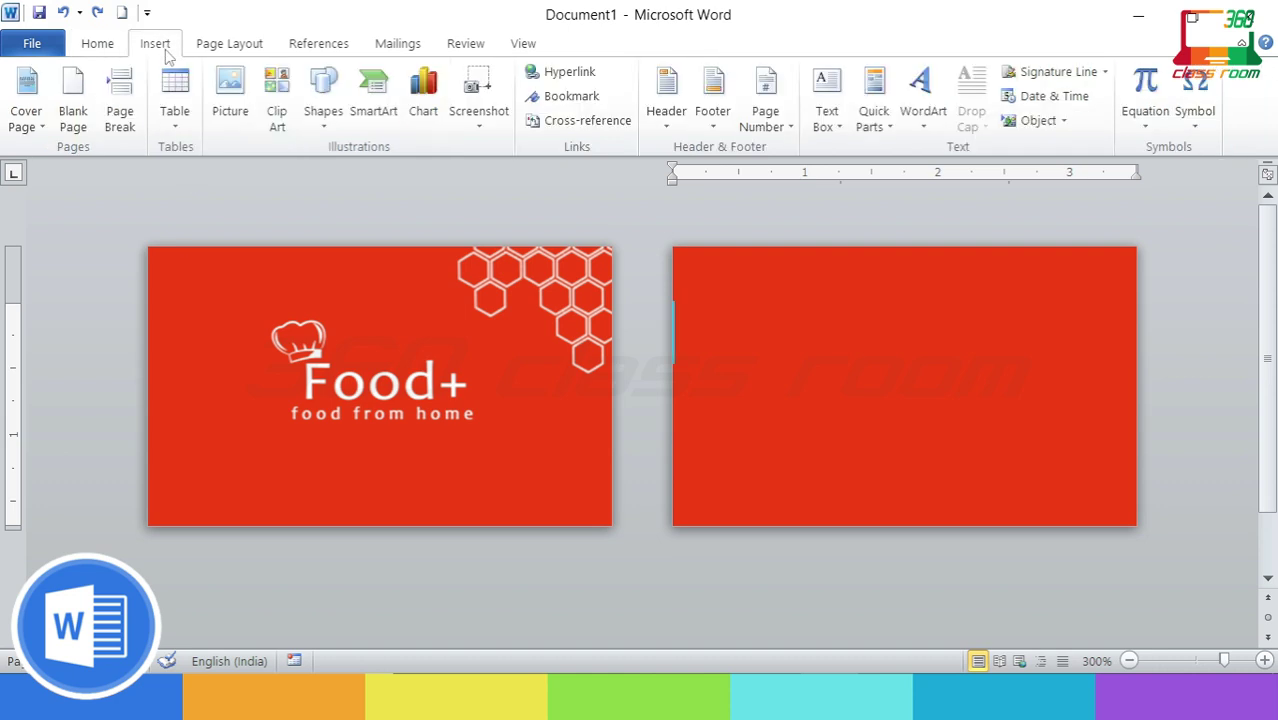
pyautogui.click(326, 125)
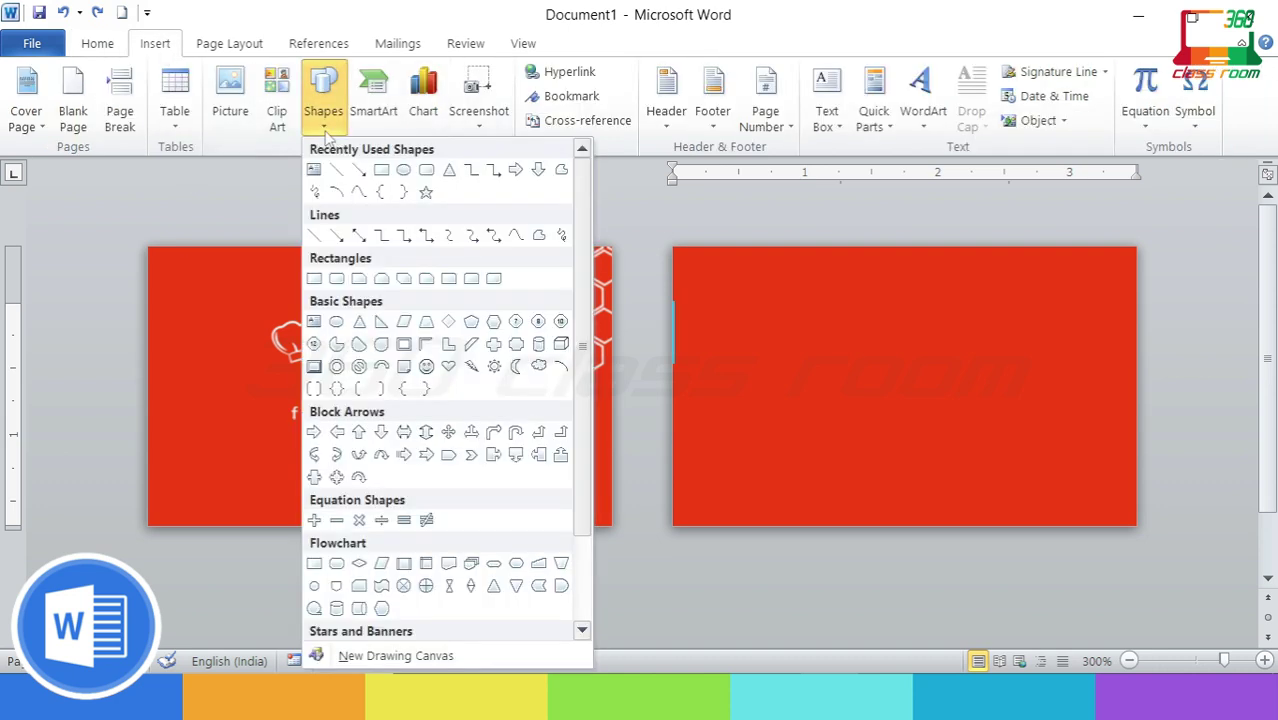
pyautogui.click(380, 170)
pyautogui.moveTo(150, 403); pyautogui.dragTo(436, 573)
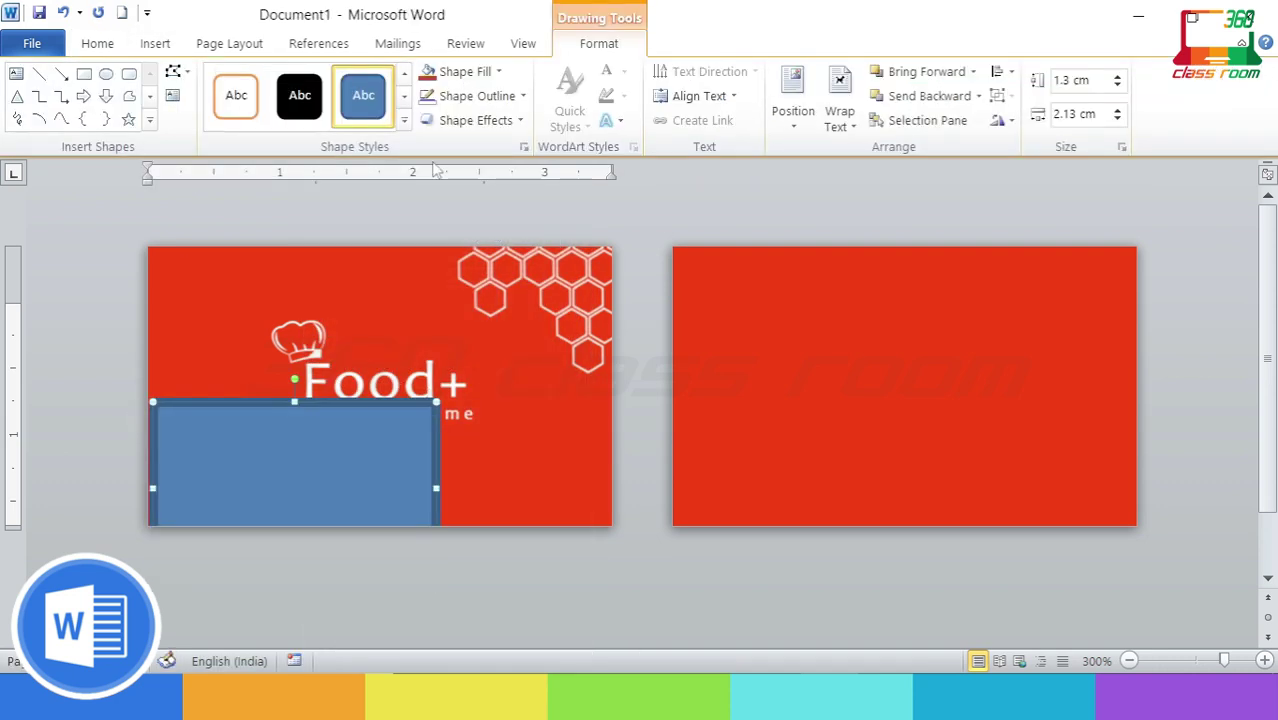
# Step: Fill the rectangle with the honeycomb picture and remove its outline
pyautogui.click(500, 75)
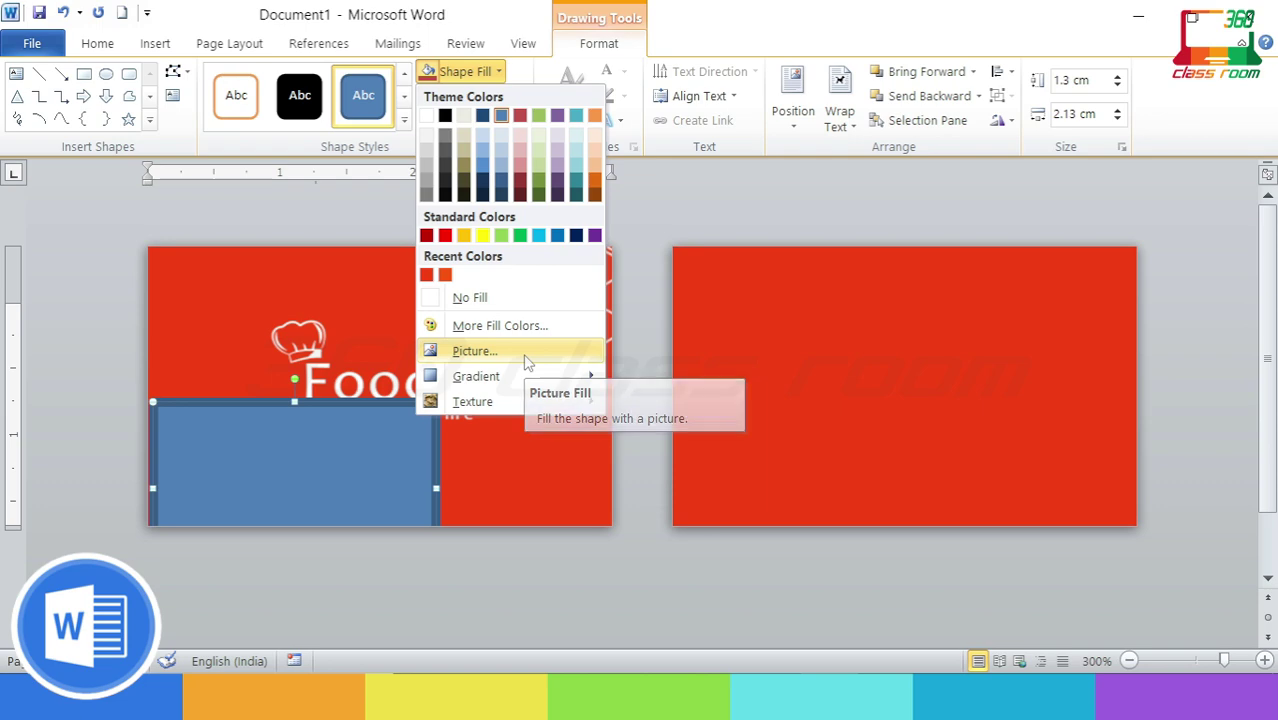
pyautogui.click(475, 351)
pyautogui.click(290, 360)
pyautogui.click(526, 516)
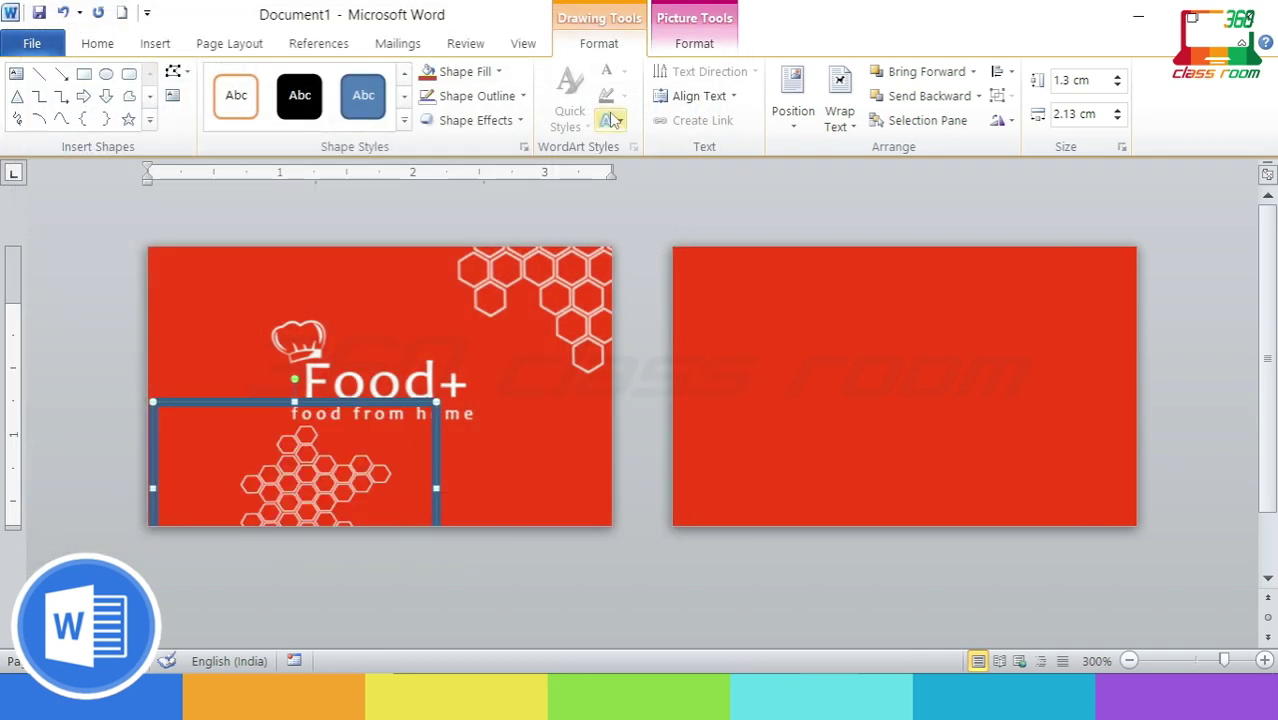
pyautogui.click(475, 96)
pyautogui.click(479, 321)
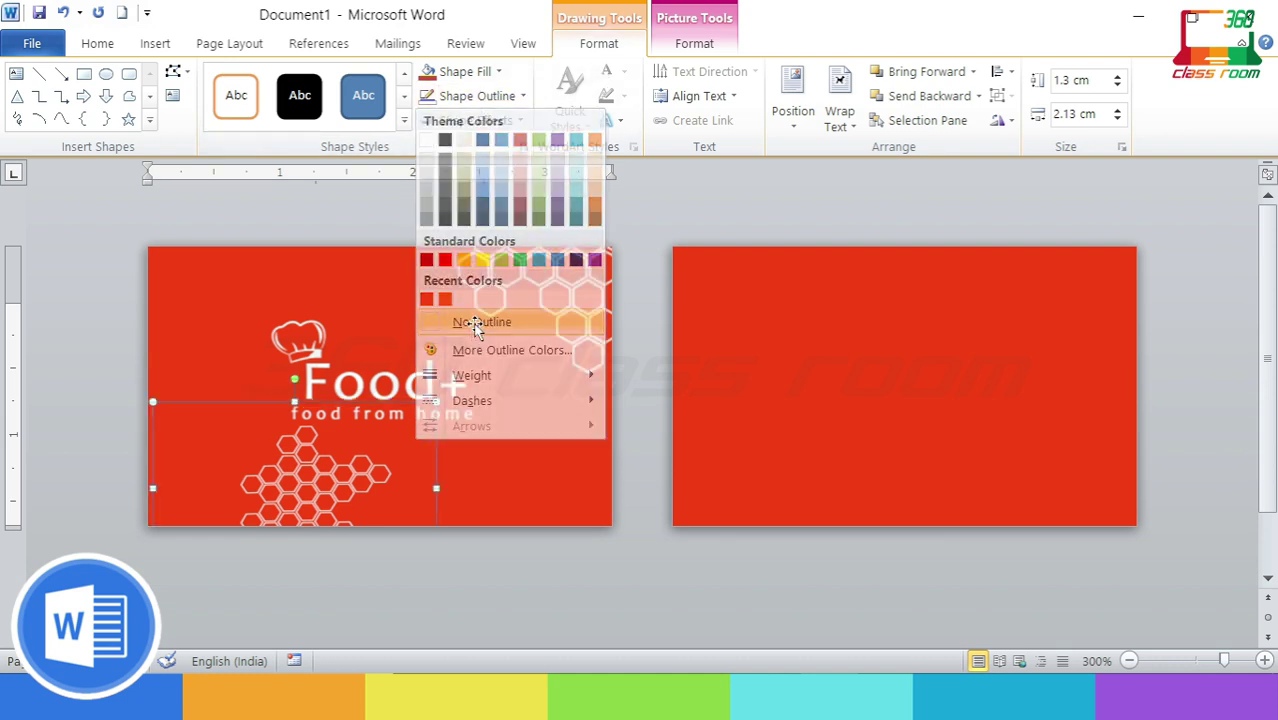
# Step: Resize the honeycomb shape into the card's bottom-left corner
pyautogui.moveTo(436, 488)
pyautogui.mouseDown()
pyautogui.moveTo(455, 445)
pyautogui.moveTo(333, 501)
pyautogui.mouseUp()
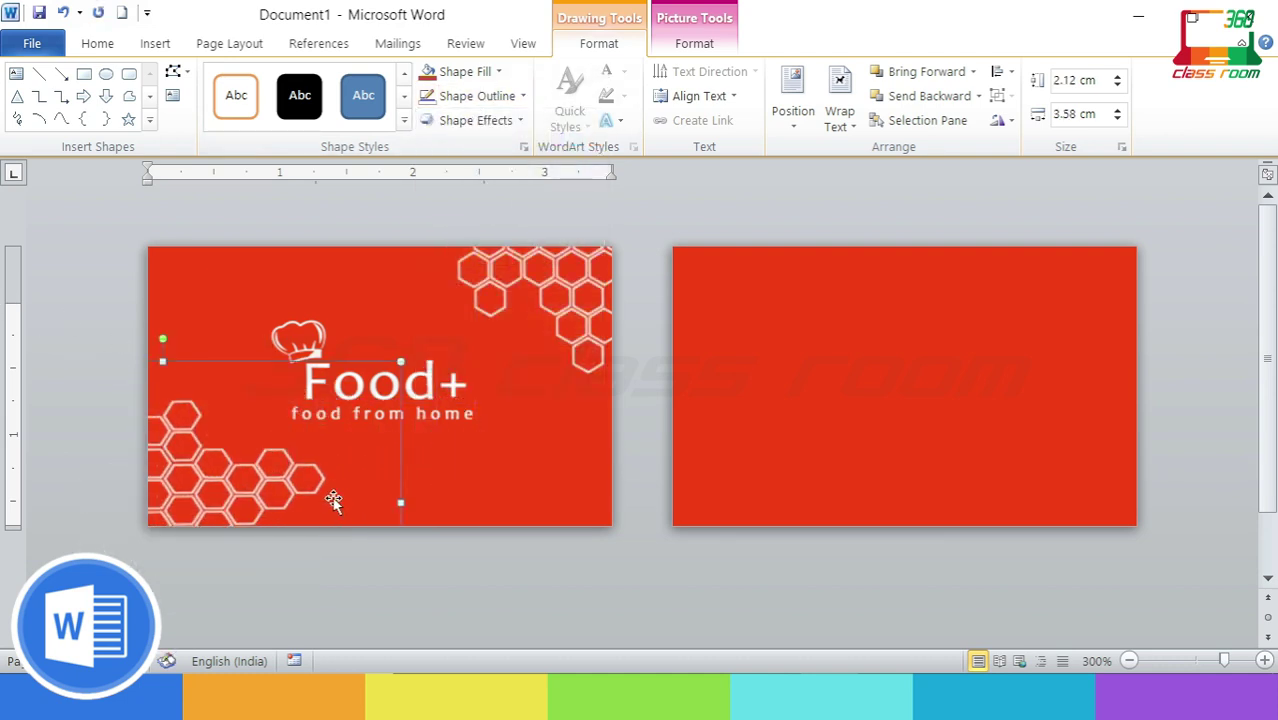
pyautogui.click(351, 501)
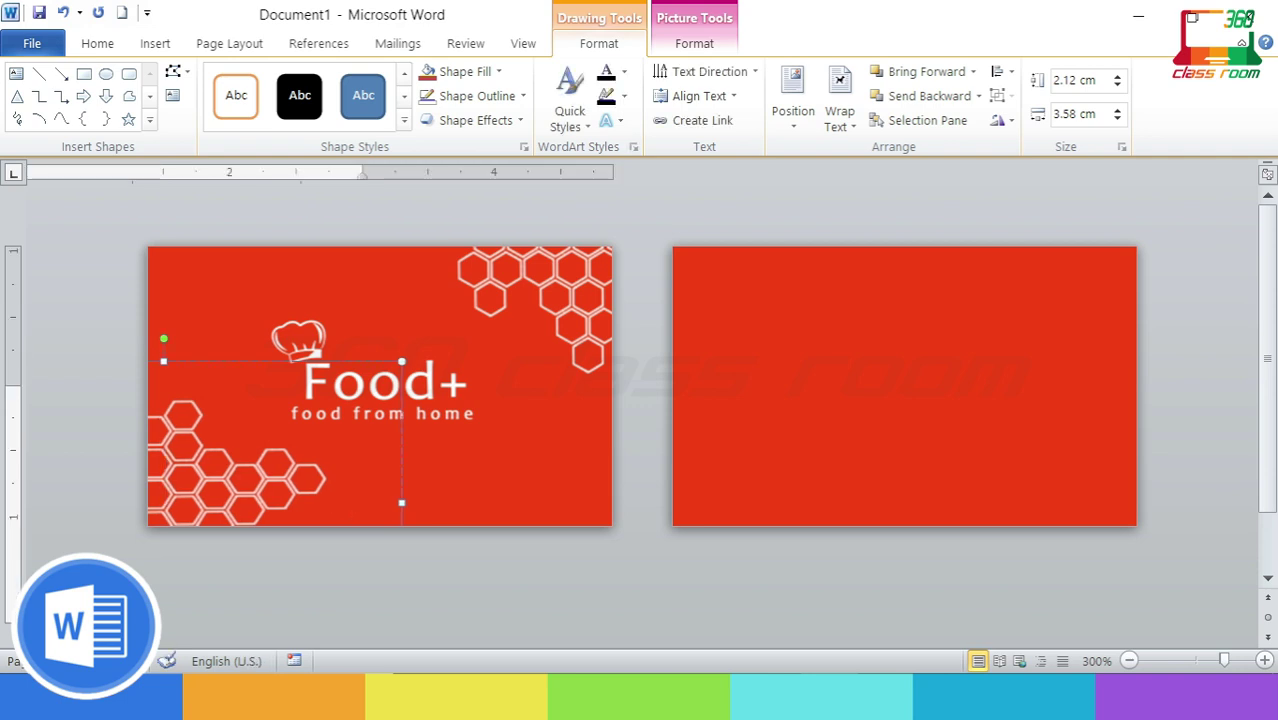
pyautogui.click(573, 511)
pyautogui.click(568, 499)
pyautogui.click(585, 499)
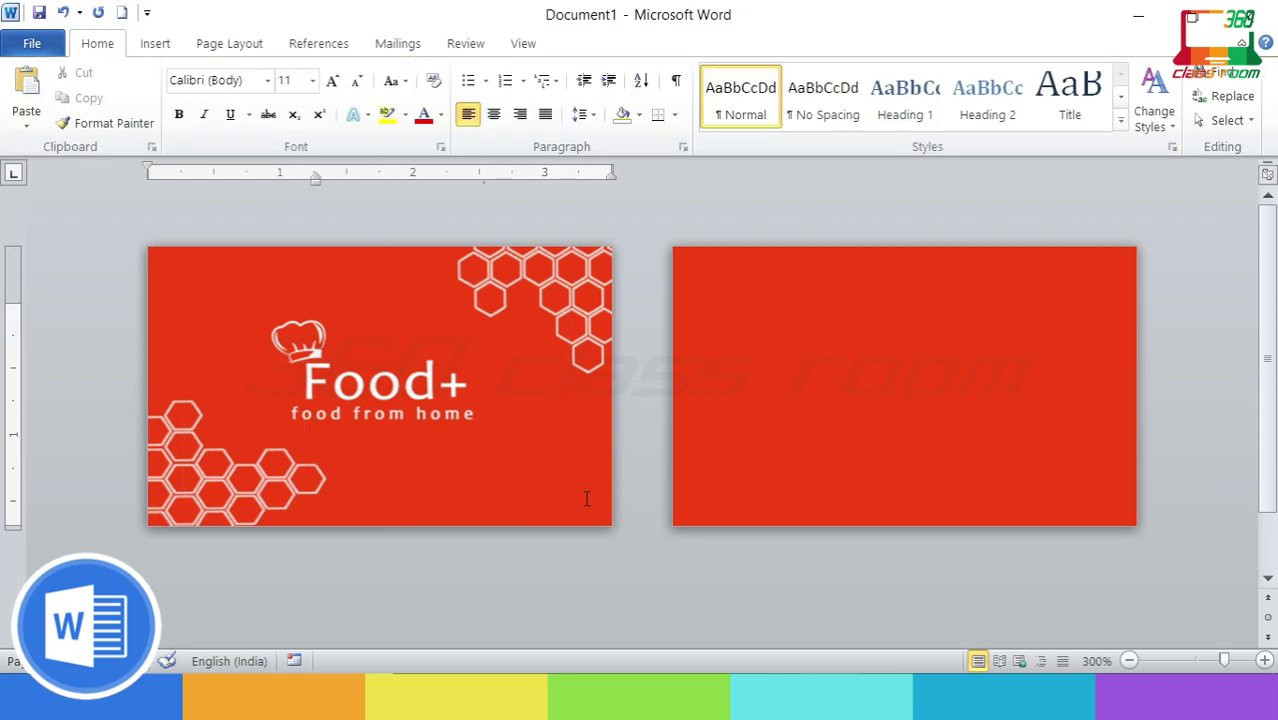
pyautogui.click(850, 473)
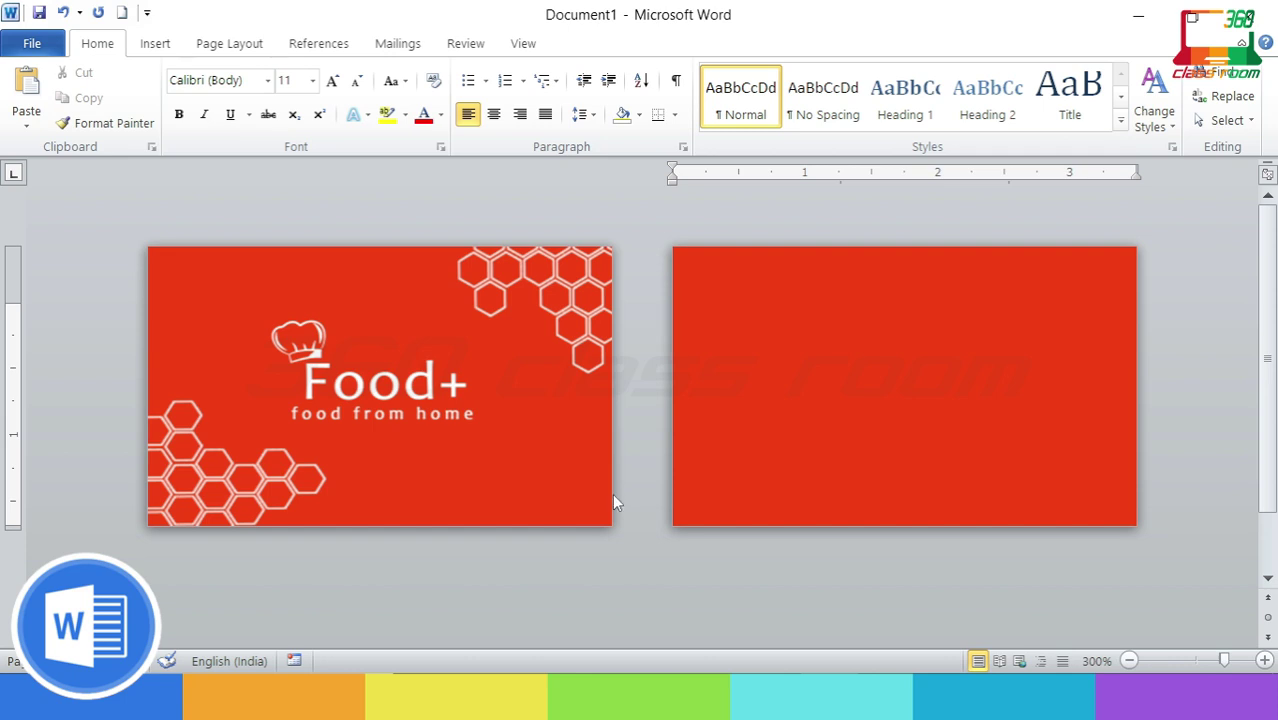
pyautogui.click(252, 364)
# Step: Duplicate the honeycomb shape and position the copy beside the original
pyautogui.hotkey('ctrl', 'c')
pyautogui.hotkey('ctrl', 'v')
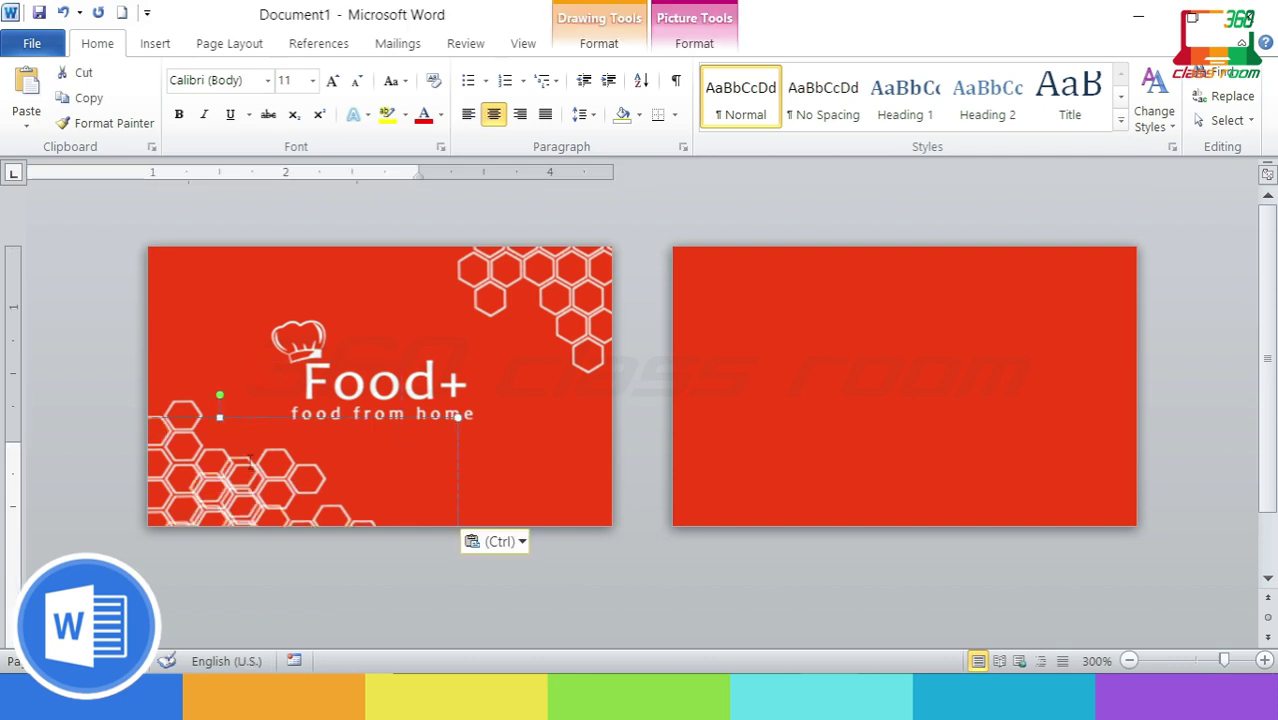
pyautogui.moveTo(330, 420); pyautogui.dragTo(425, 452)
pyautogui.press('Left')
pyautogui.press('Left')
pyautogui.press('Left')
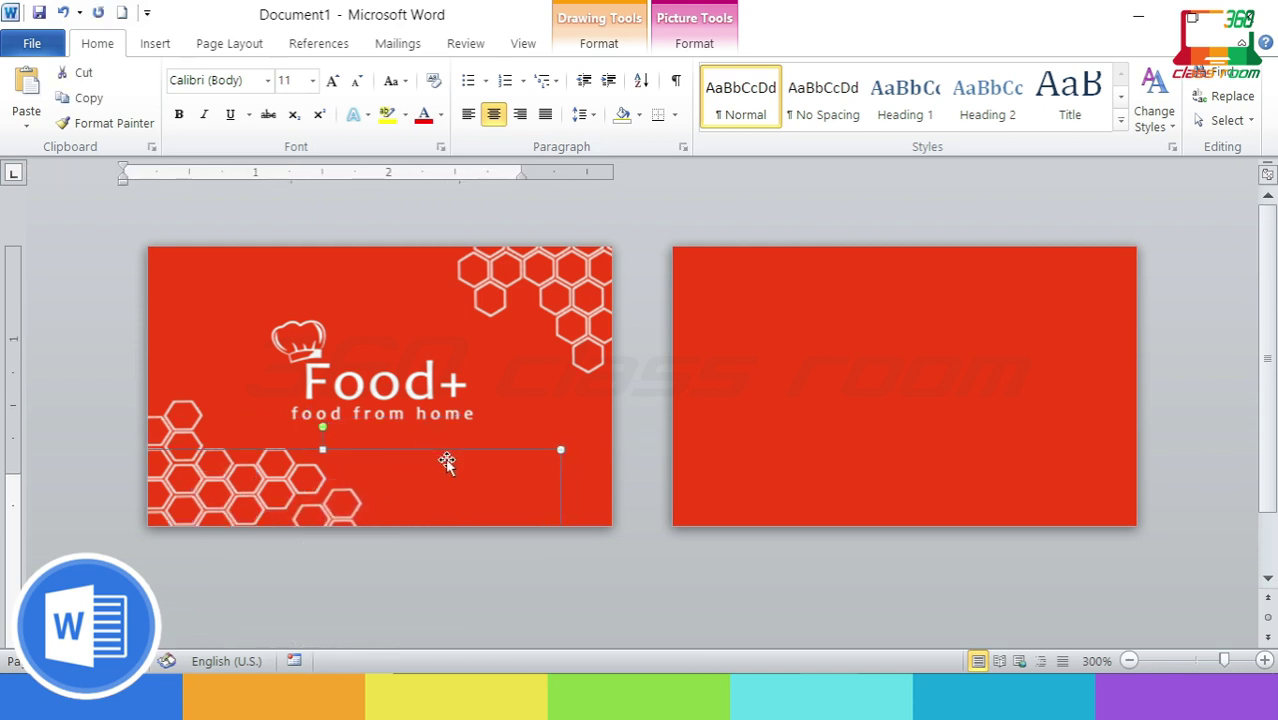
pyautogui.press('Up')
pyautogui.press('Up')
pyautogui.press('Right')
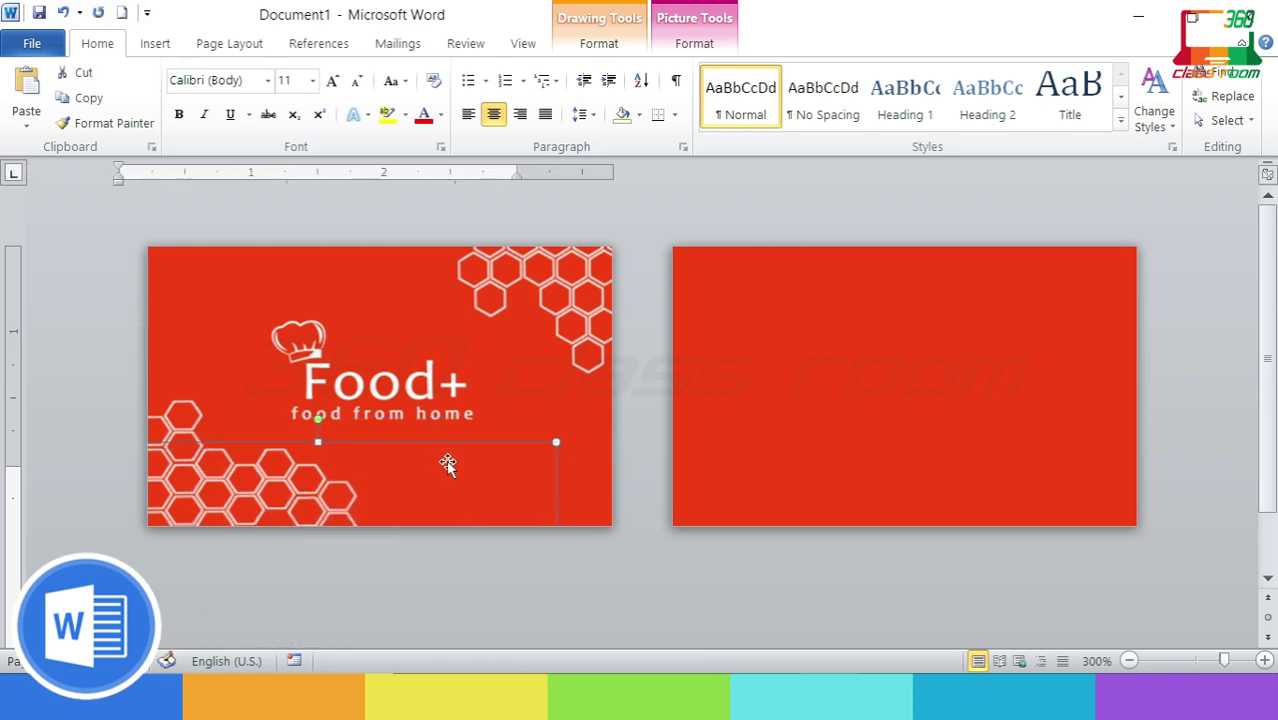
pyautogui.press('Up')
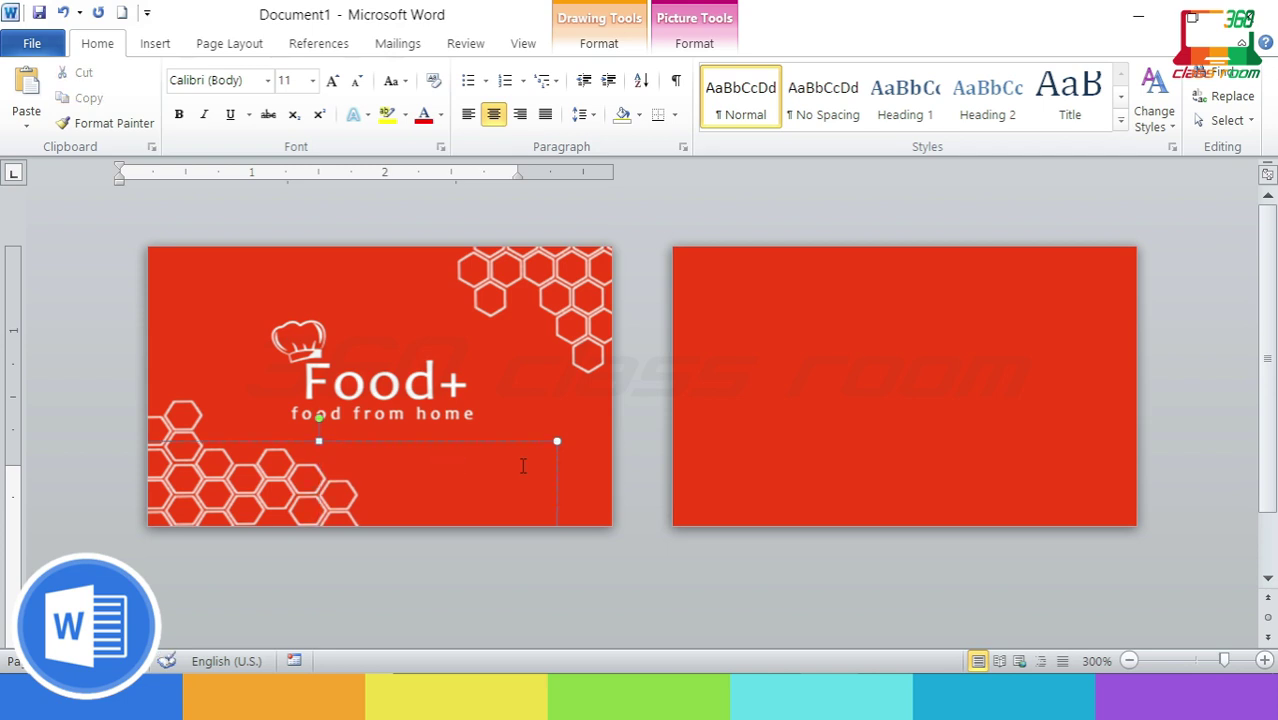
pyautogui.click(790, 445)
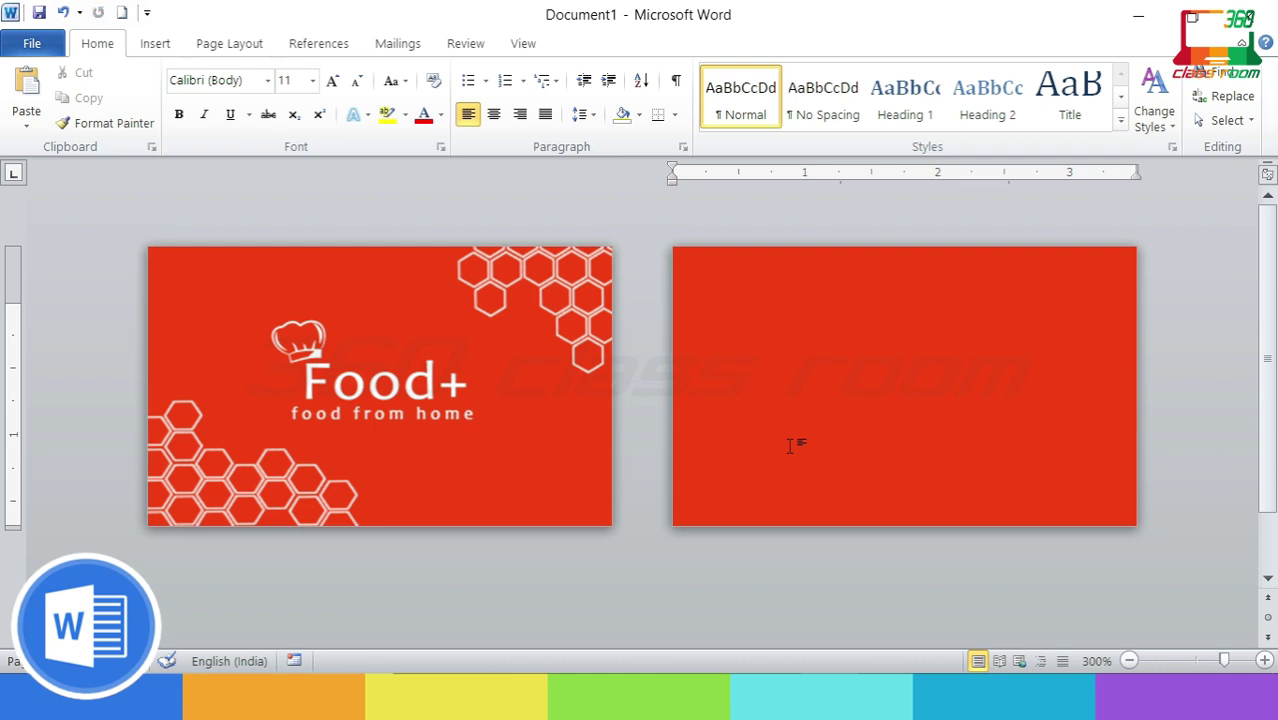
# Step: Paste another honeycomb copy and nudge it up and left into place
pyautogui.click(399, 441)
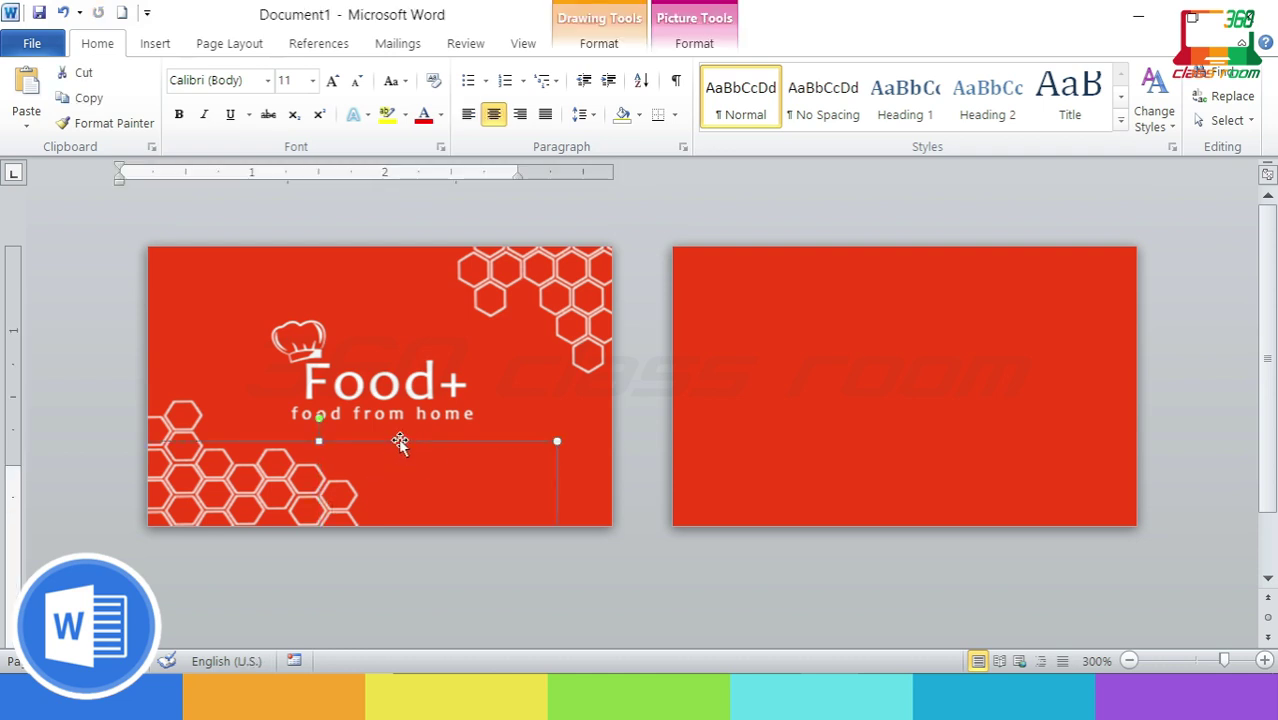
pyautogui.hotkey('ctrl', 'v')
pyautogui.press('Up')
pyautogui.press('Up')
pyautogui.press('Up')
pyautogui.press('Up')
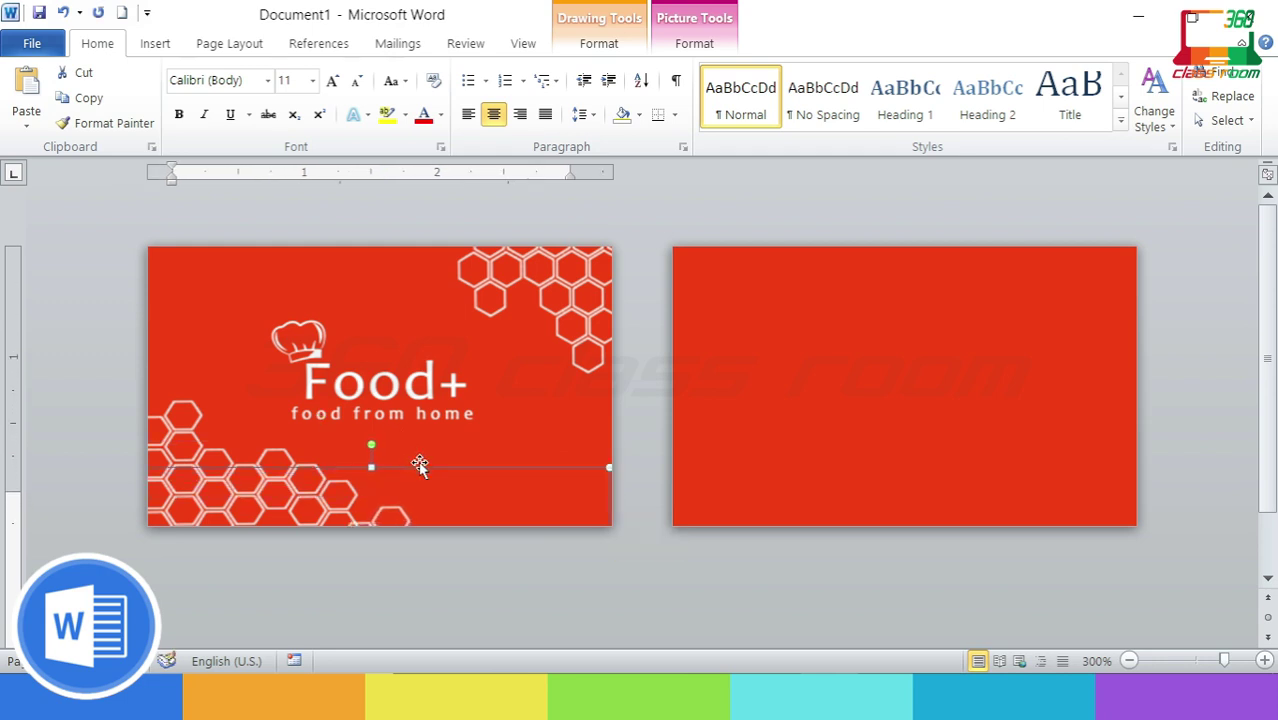
pyautogui.press('Left')
pyautogui.press('Left')
pyautogui.press('Left')
pyautogui.press('Left')
pyautogui.press('Left')
pyautogui.press('Left')
pyautogui.press('Left')
pyautogui.press('Left')
pyautogui.press('Left')
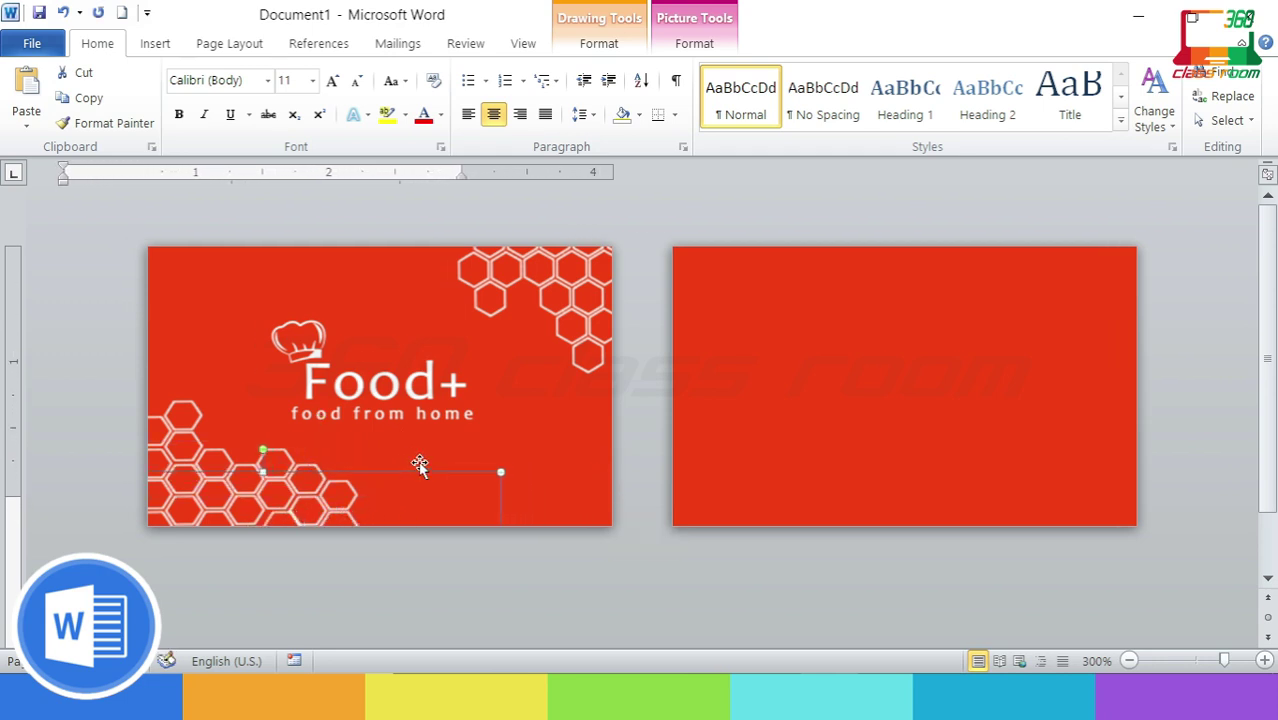
pyautogui.press('Down')
pyautogui.click(841, 431)
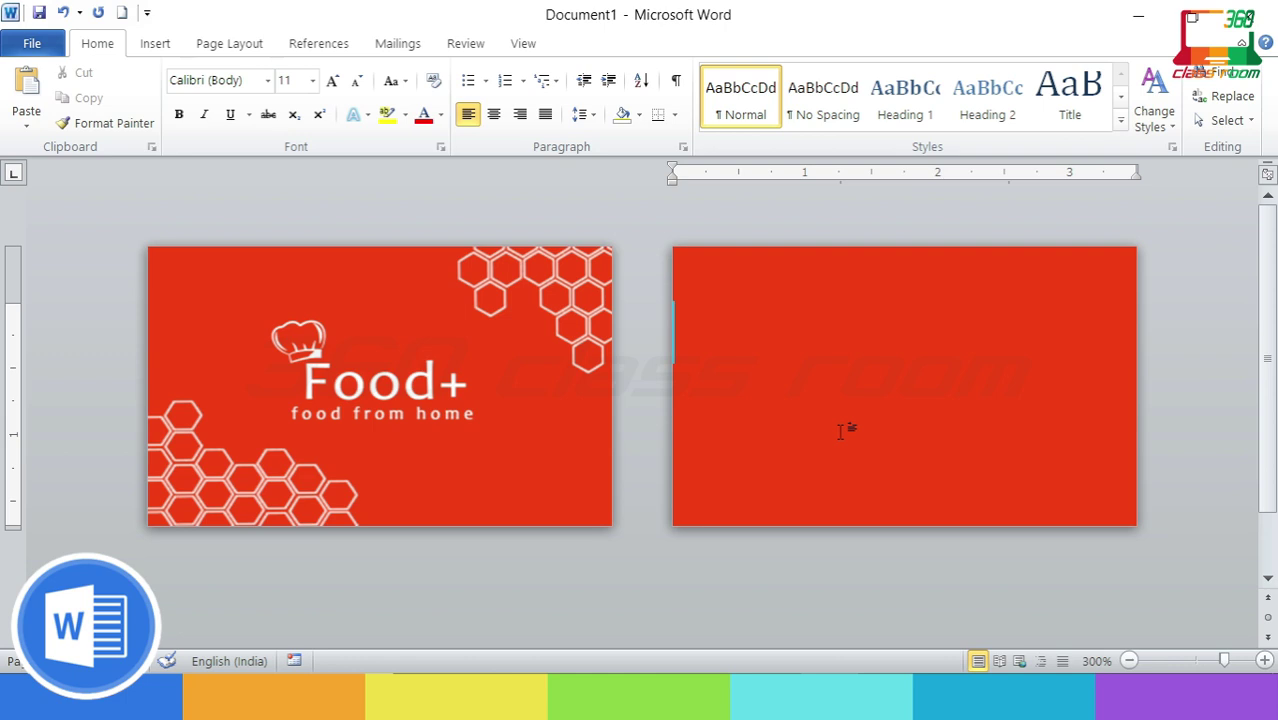
# Step: Slide the top-right honeycomb picture leftward and fine-tune its position
pyautogui.click(590, 289)
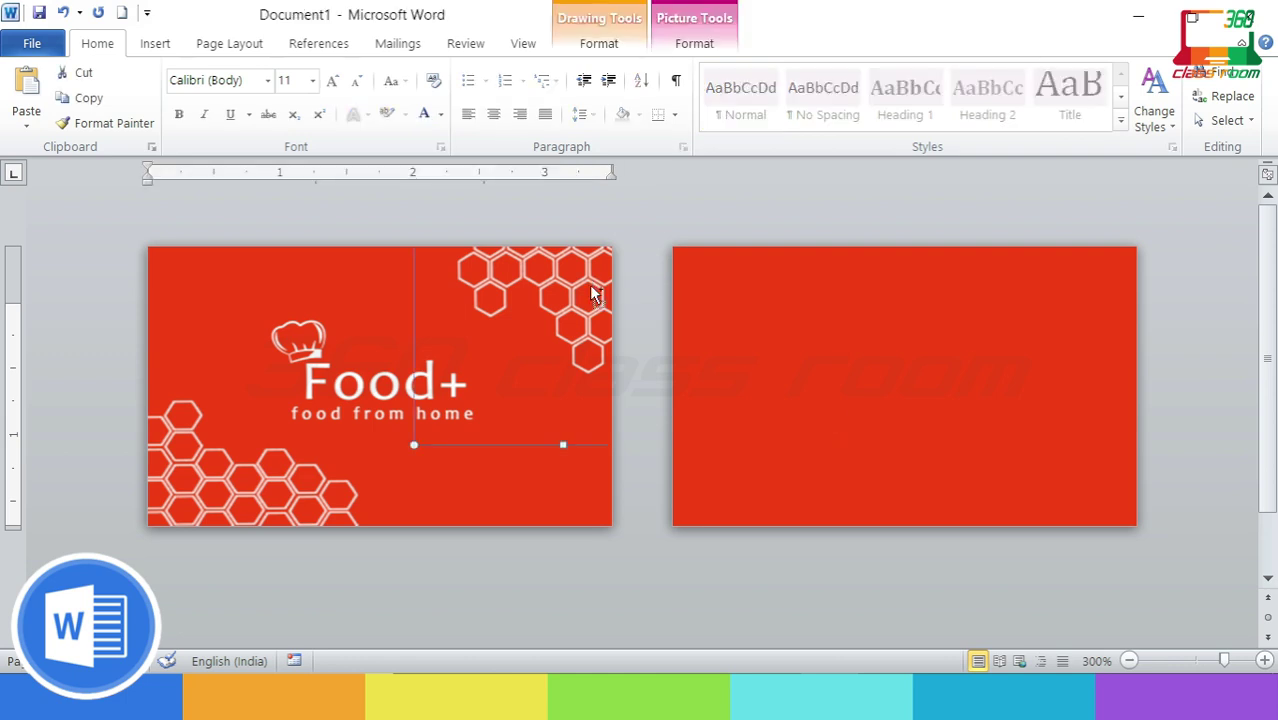
pyautogui.moveTo(590, 289); pyautogui.dragTo(352, 290)
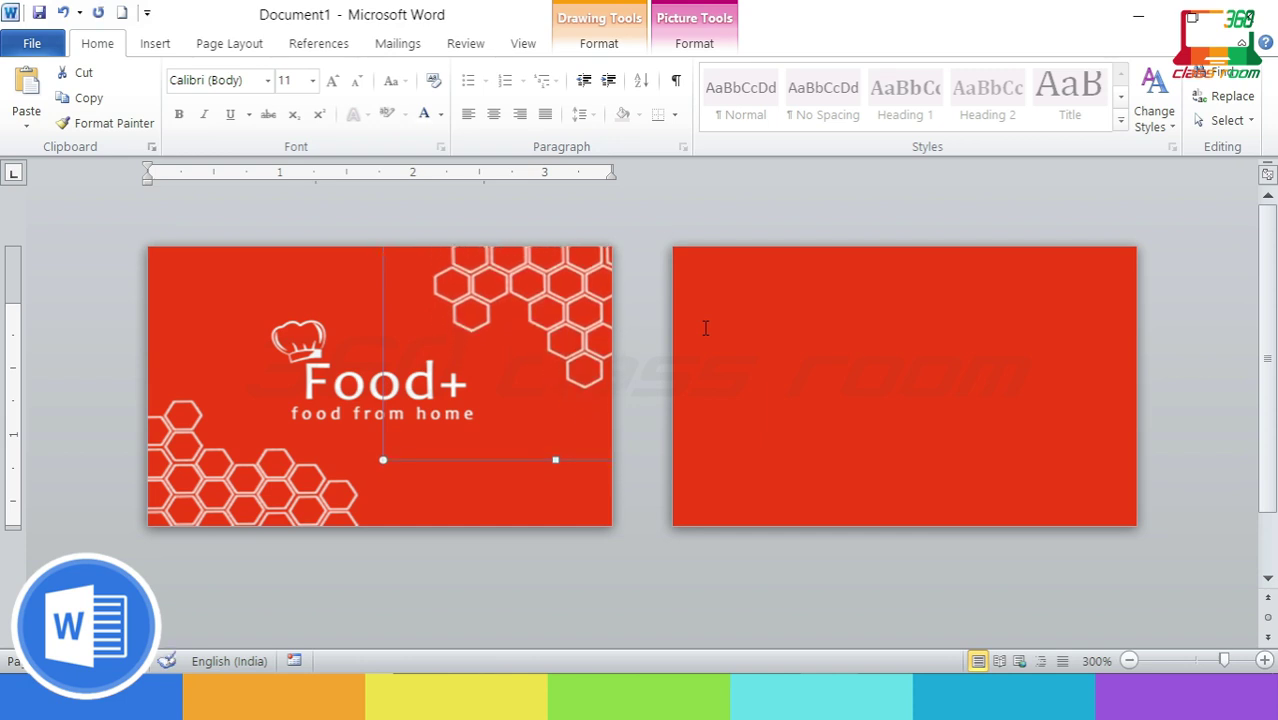
pyautogui.moveTo(570, 300); pyautogui.dragTo(589, 304)
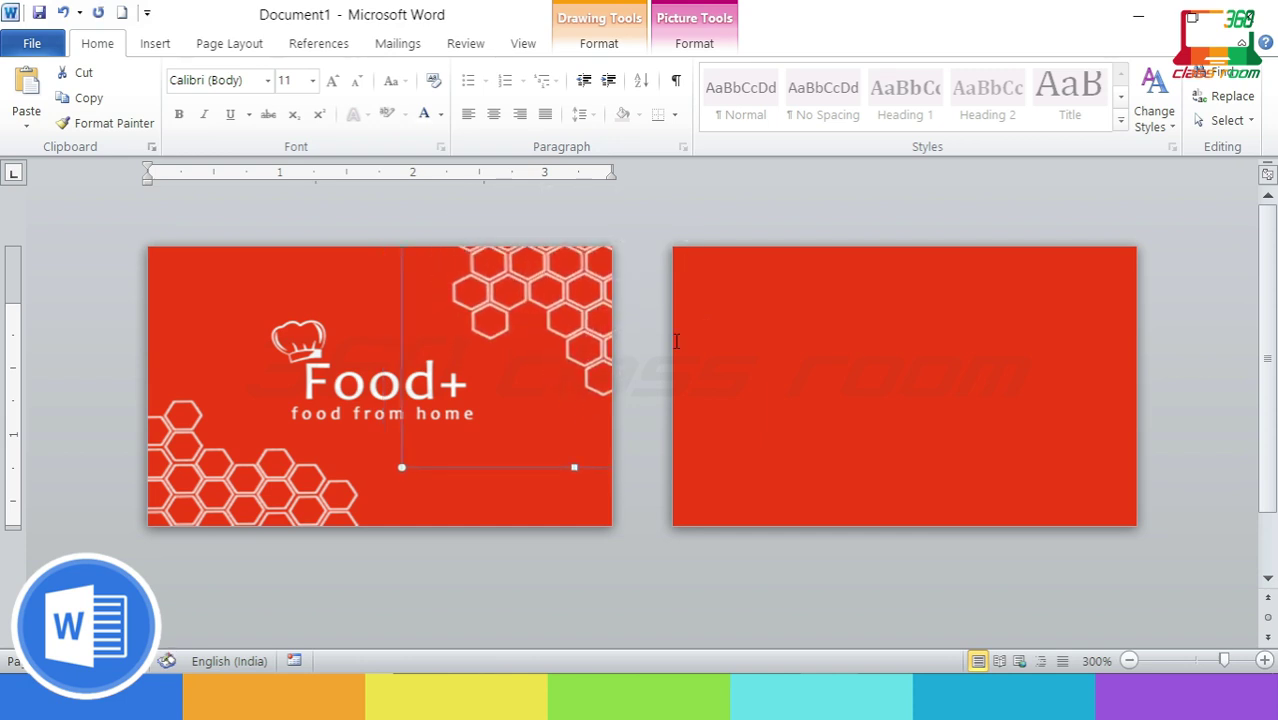
pyautogui.press('Up')
pyautogui.press('Up')
pyautogui.press('Up')
pyautogui.press('Up')
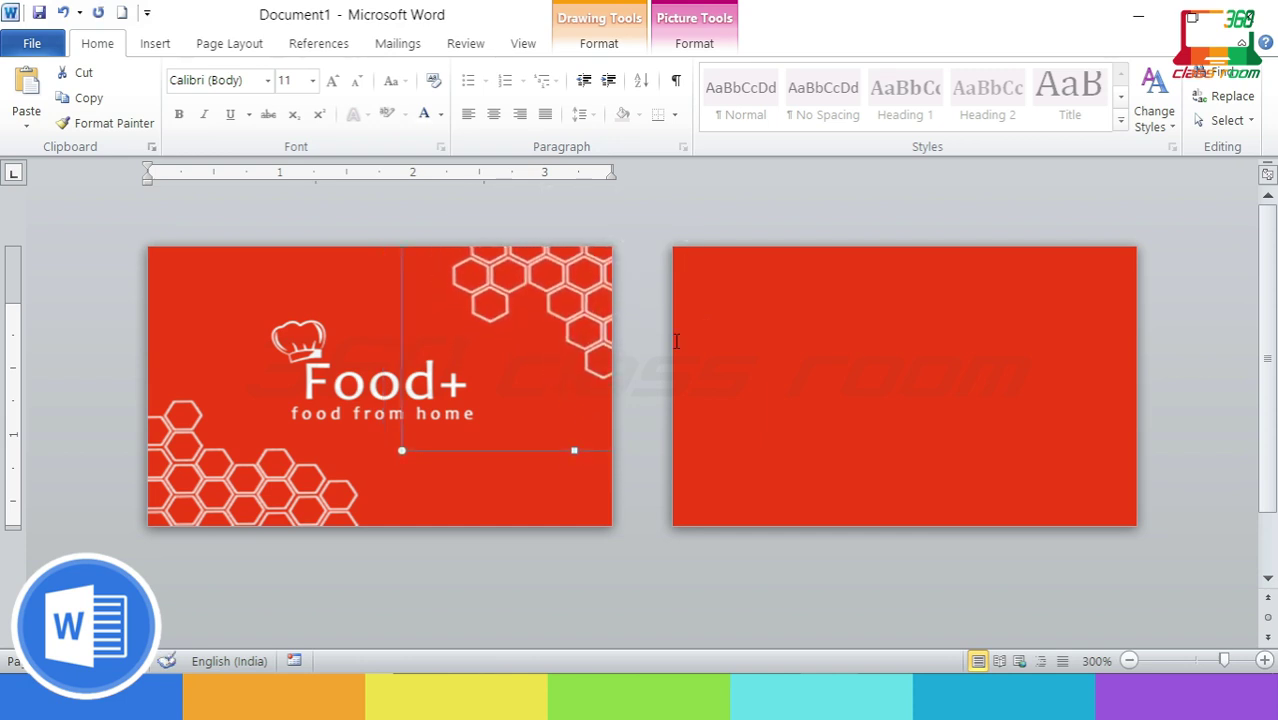
pyautogui.press('Down')
pyautogui.press('Down')
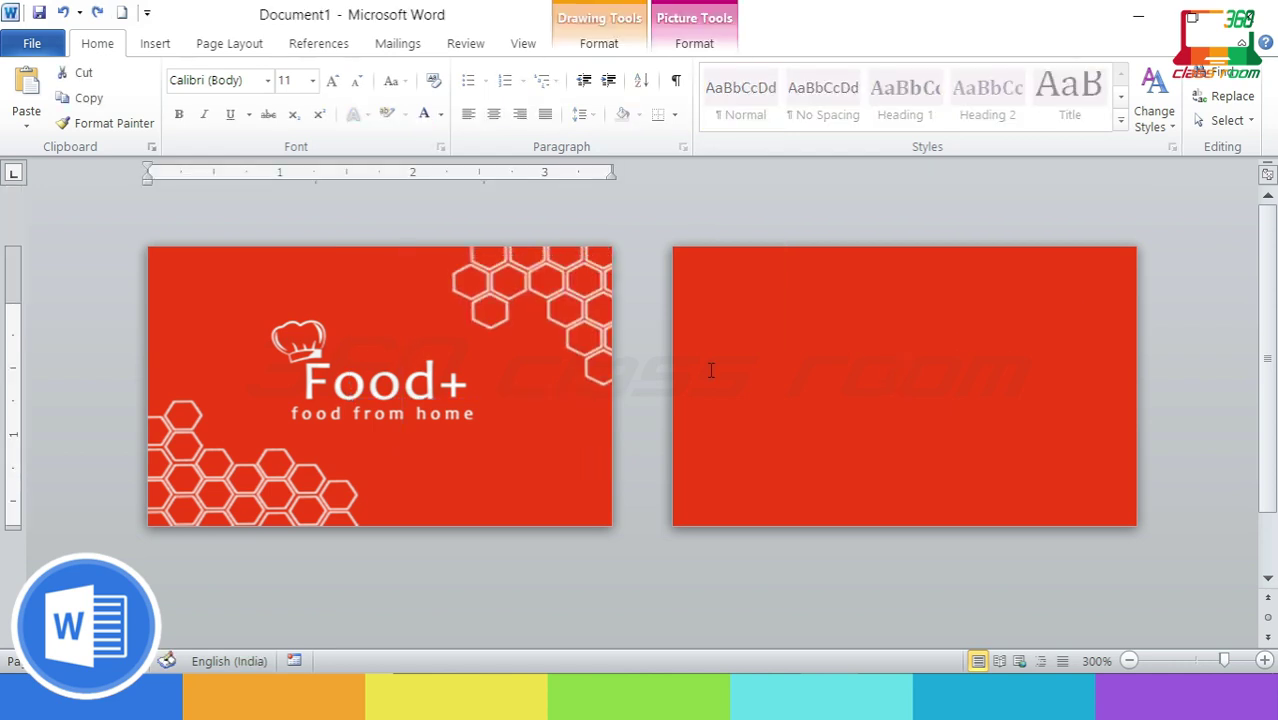
pyautogui.press('Down')
pyautogui.press('Down')
pyautogui.press('Up')
pyautogui.press('Up')
pyautogui.press('Right')
pyautogui.press('Right')
pyautogui.press('Right')
pyautogui.press('Tab')
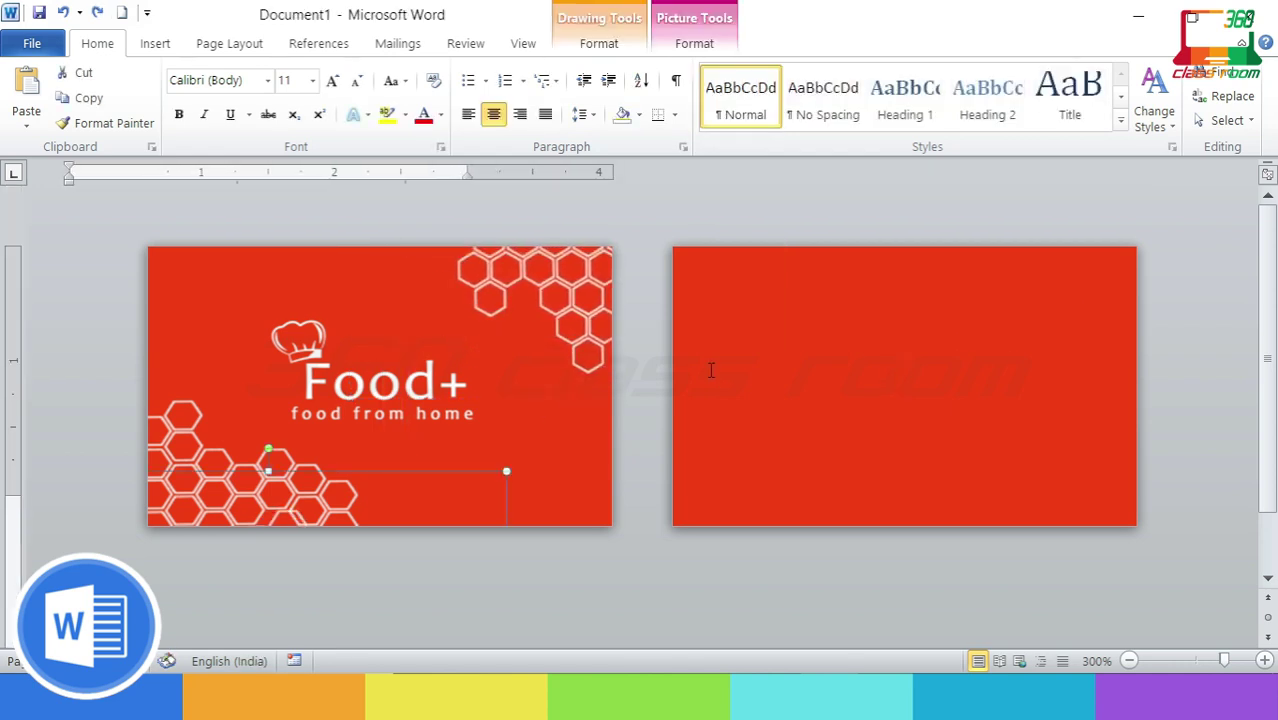
# Step: Readjust the top-right hexagon picture, undoing one move and shifting it right
pyautogui.press('Tab')
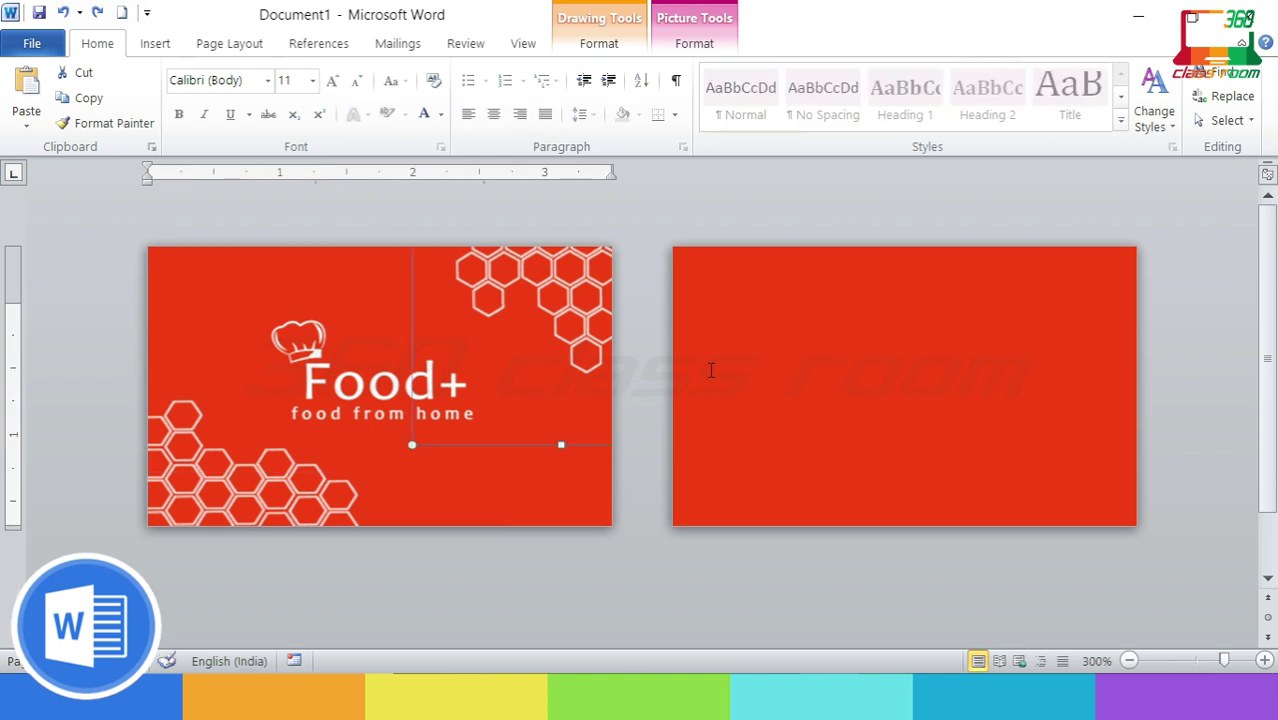
pyautogui.click(578, 475)
pyautogui.moveTo(578, 475); pyautogui.dragTo(592, 312)
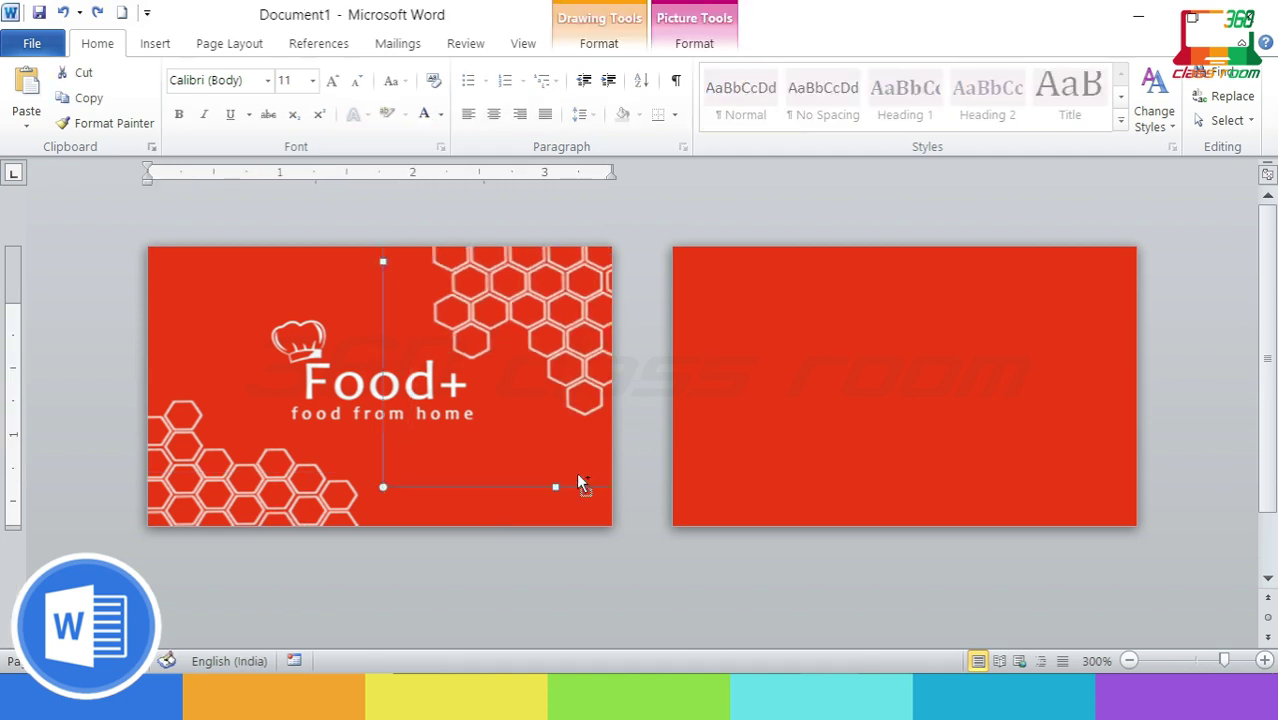
pyautogui.hotkey('ctrl', 'z')
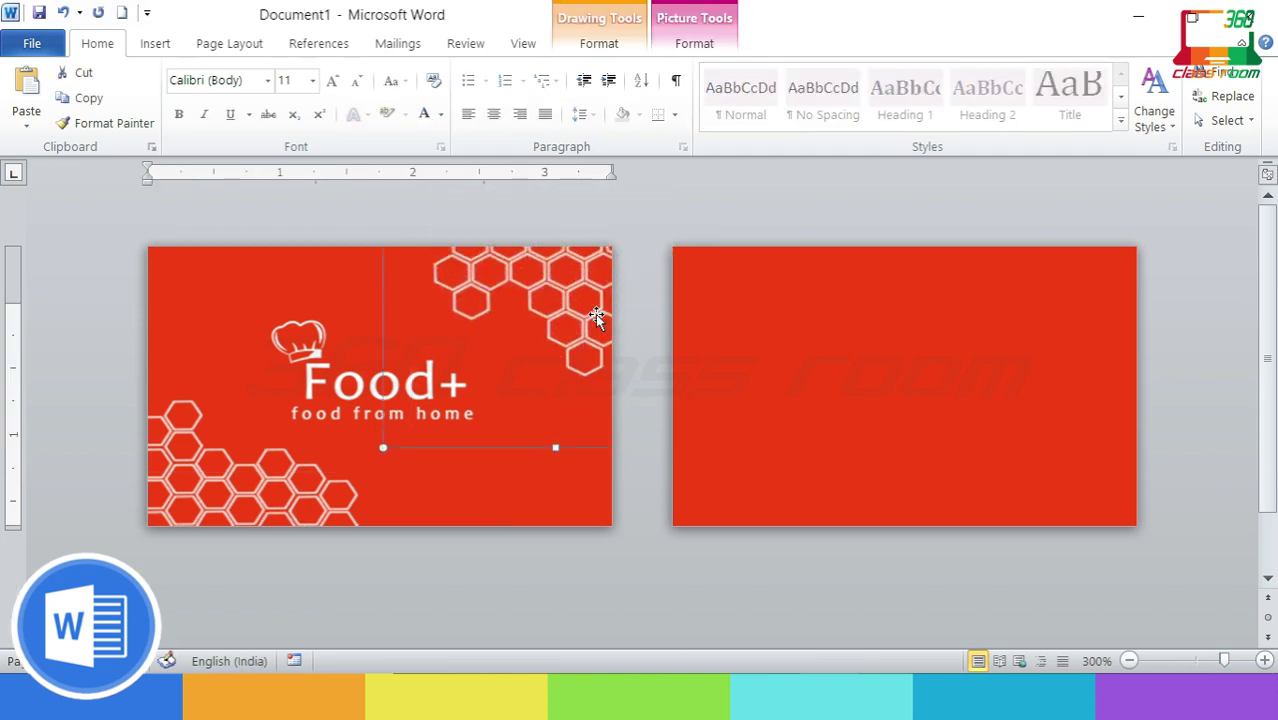
pyautogui.click(828, 342)
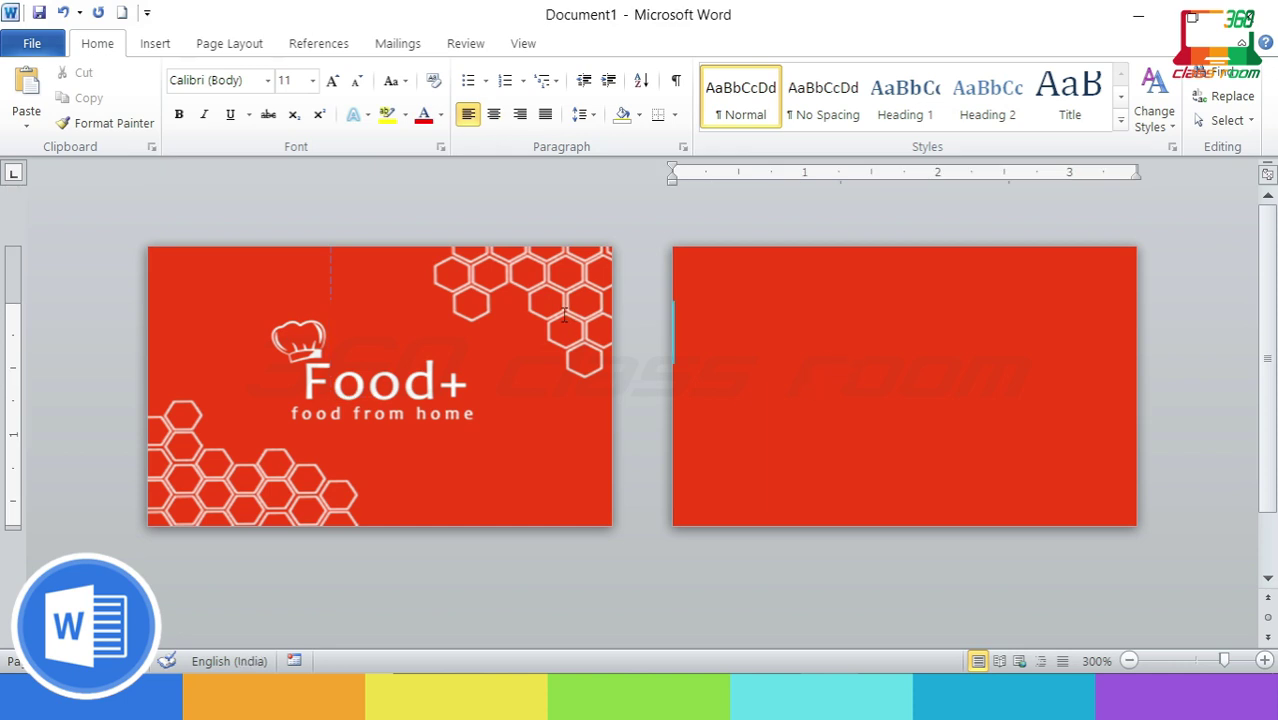
pyautogui.moveTo(565, 316); pyautogui.dragTo(601, 380)
# Step: Paste a hexagon copy toward the centre, then delete it where it covers the Food+ text
pyautogui.hotkey('ctrl', 'v')
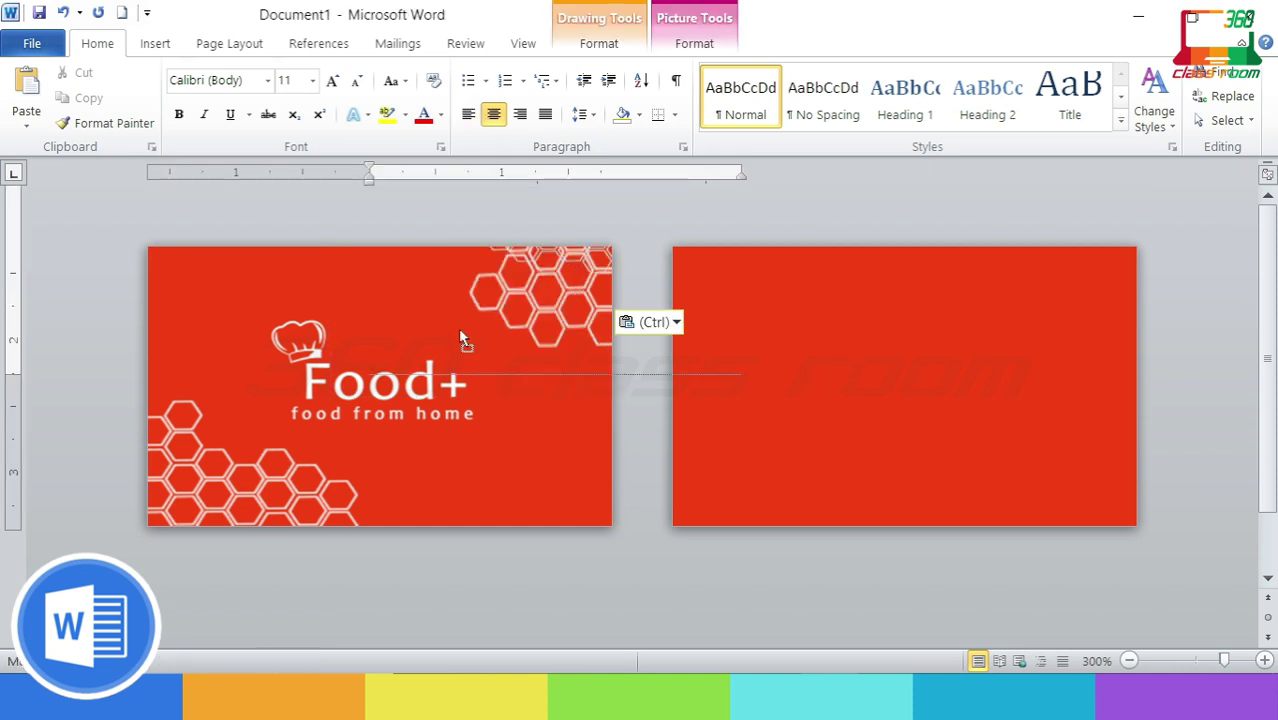
pyautogui.moveTo(458, 327)
pyautogui.mouseDown()
pyautogui.moveTo(374, 290)
pyautogui.moveTo(384, 350)
pyautogui.mouseUp()
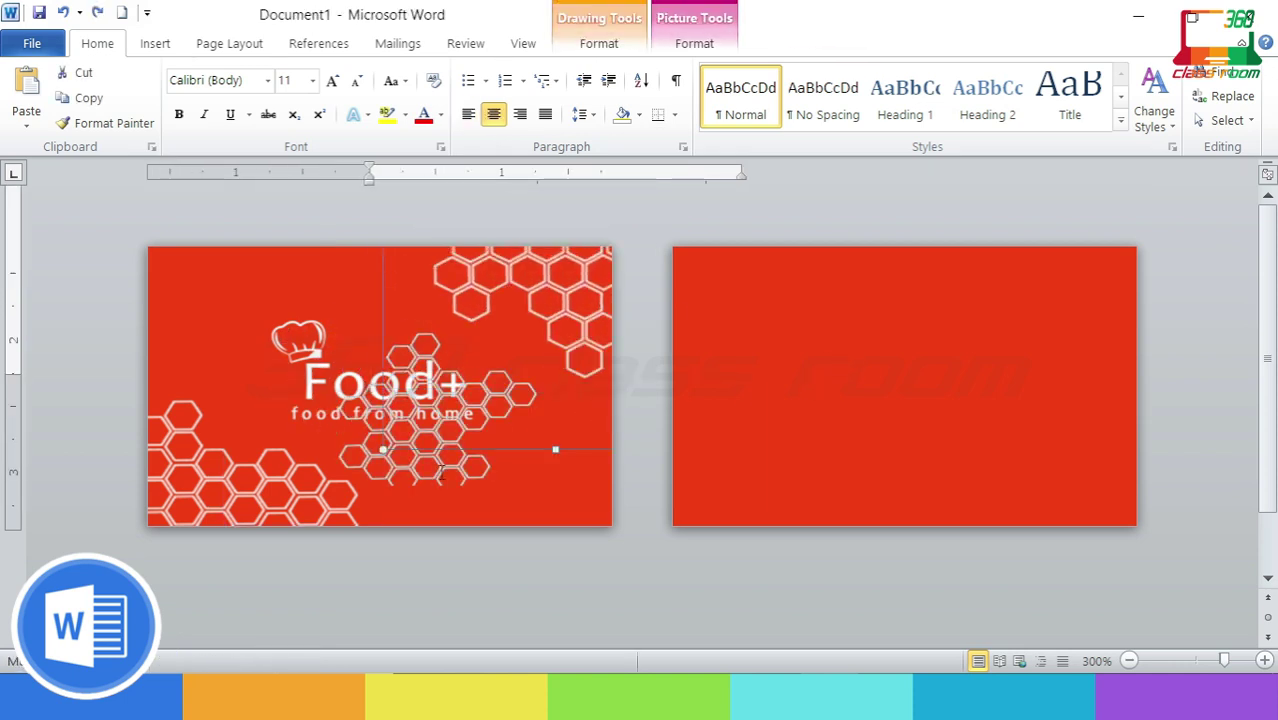
pyautogui.click(499, 418)
pyautogui.press('Delete')
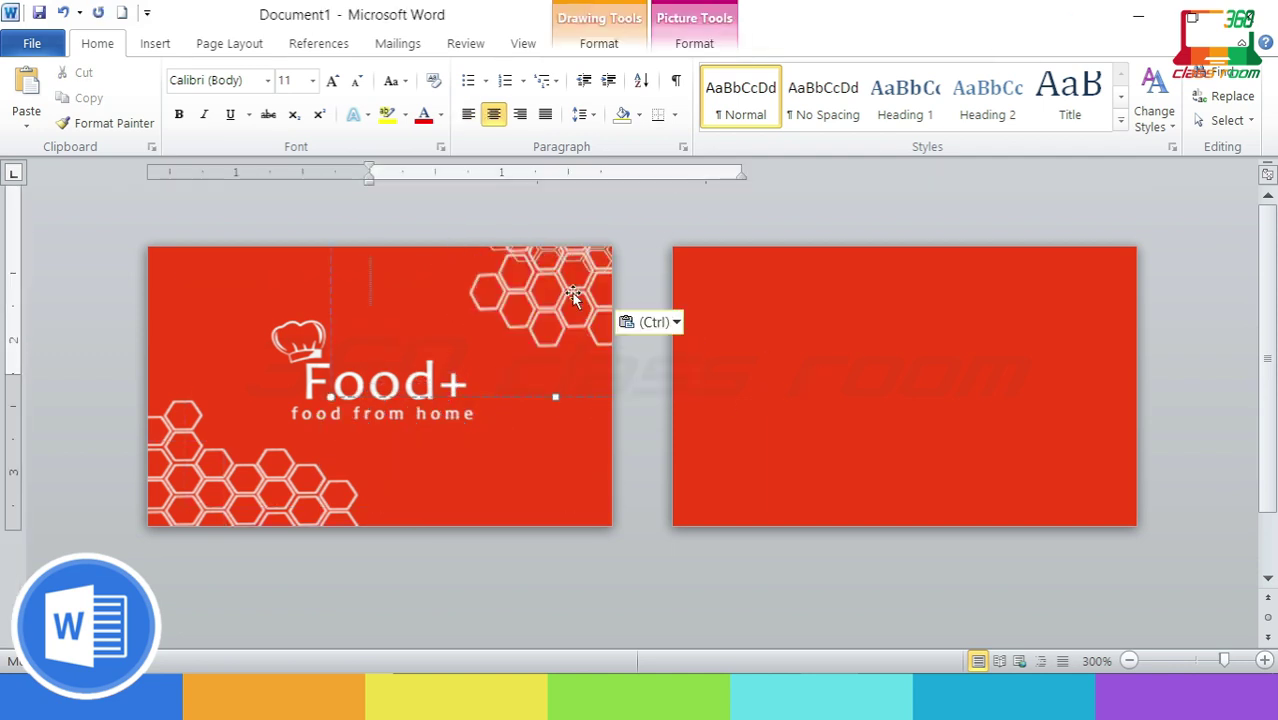
# Step: Reposition the hexagon picture and paste another copy into the top-right cluster
pyautogui.moveTo(585, 394); pyautogui.dragTo(585, 447)
pyautogui.rightClick(585, 447)
pyautogui.click(637, 76)
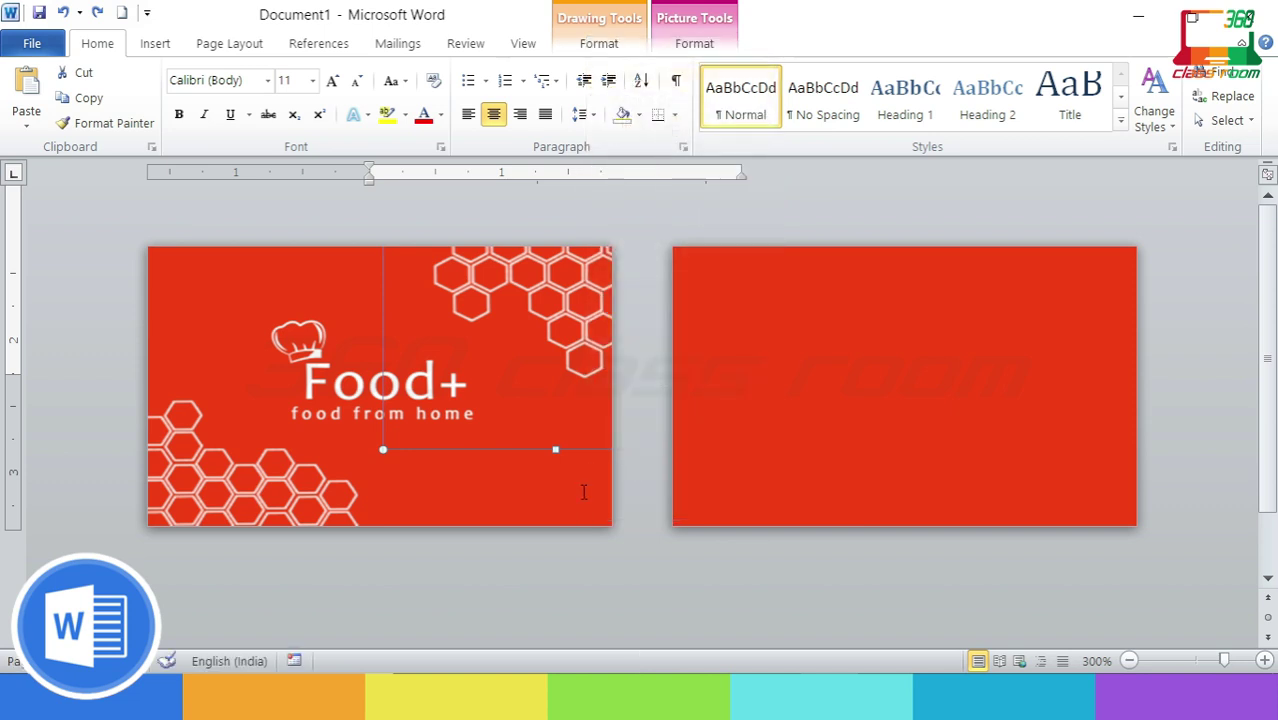
pyautogui.hotkey('ctrl', 'v')
pyautogui.moveTo(556, 467); pyautogui.dragTo(499, 376)
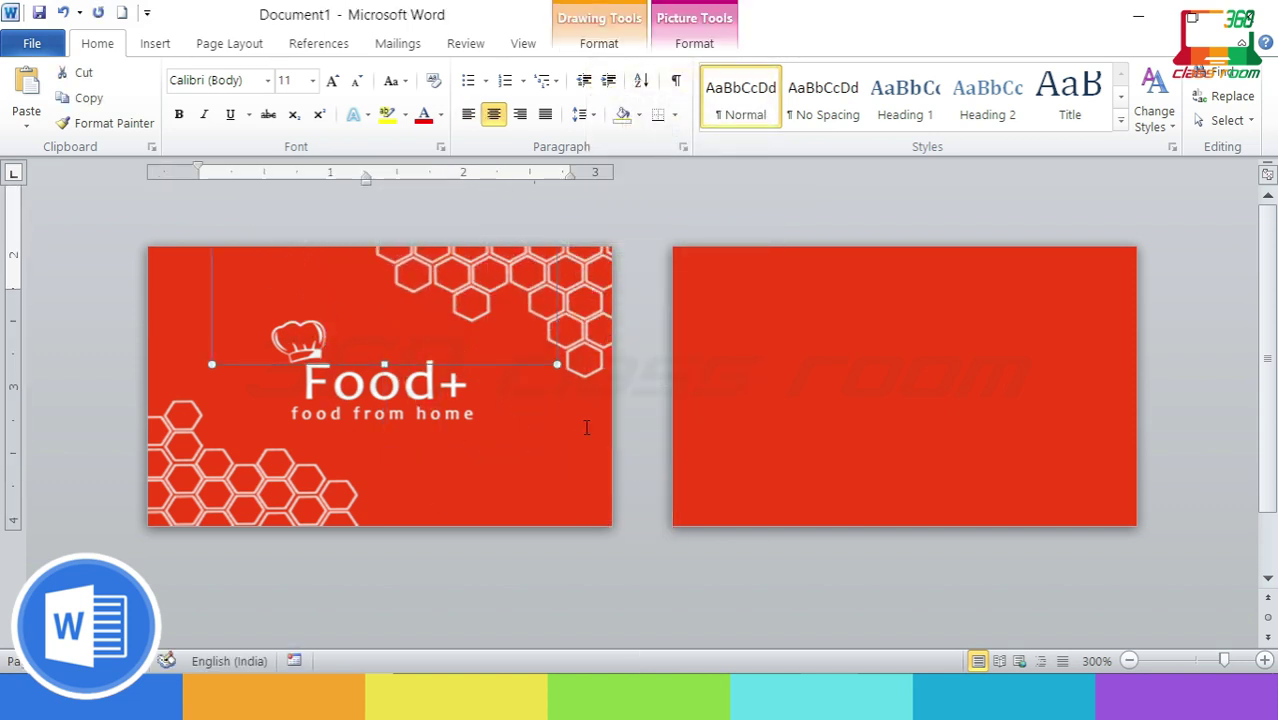
pyautogui.click(768, 418)
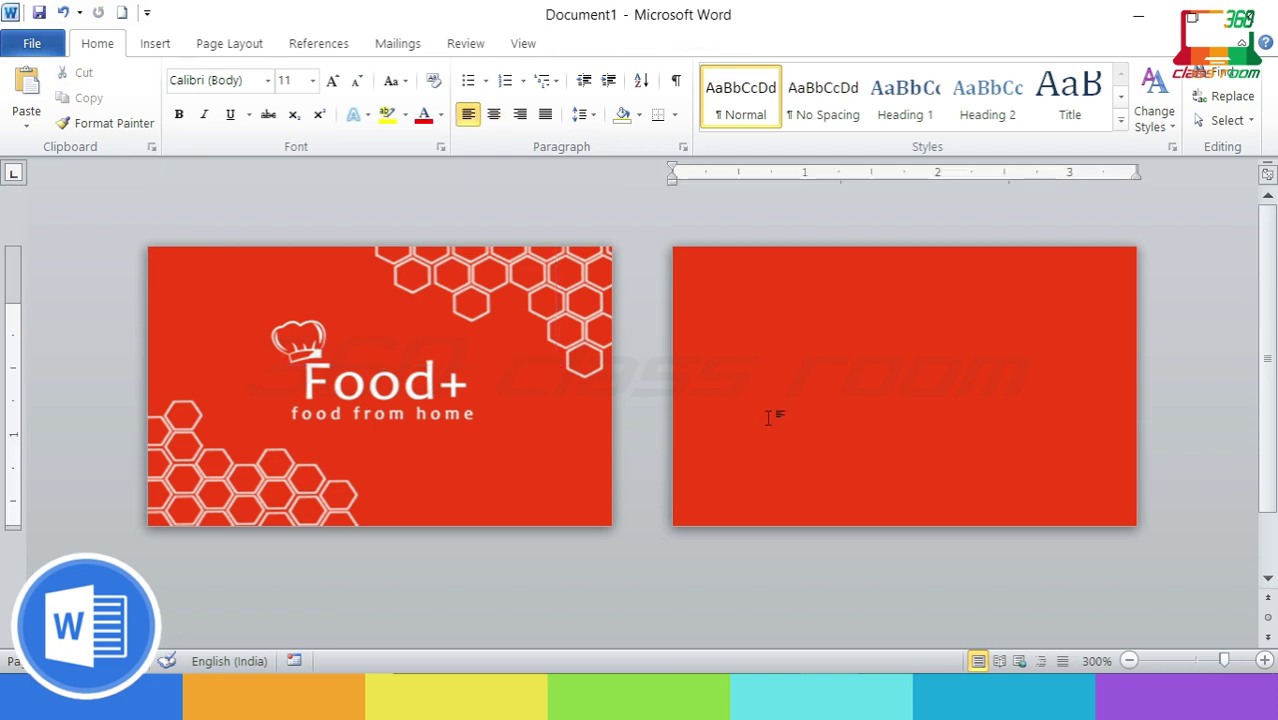
# Step: Draw a solid black rectangle with a 1 pt outline along the back card's bottom edge
pyautogui.click(155, 43)
pyautogui.click(323, 95)
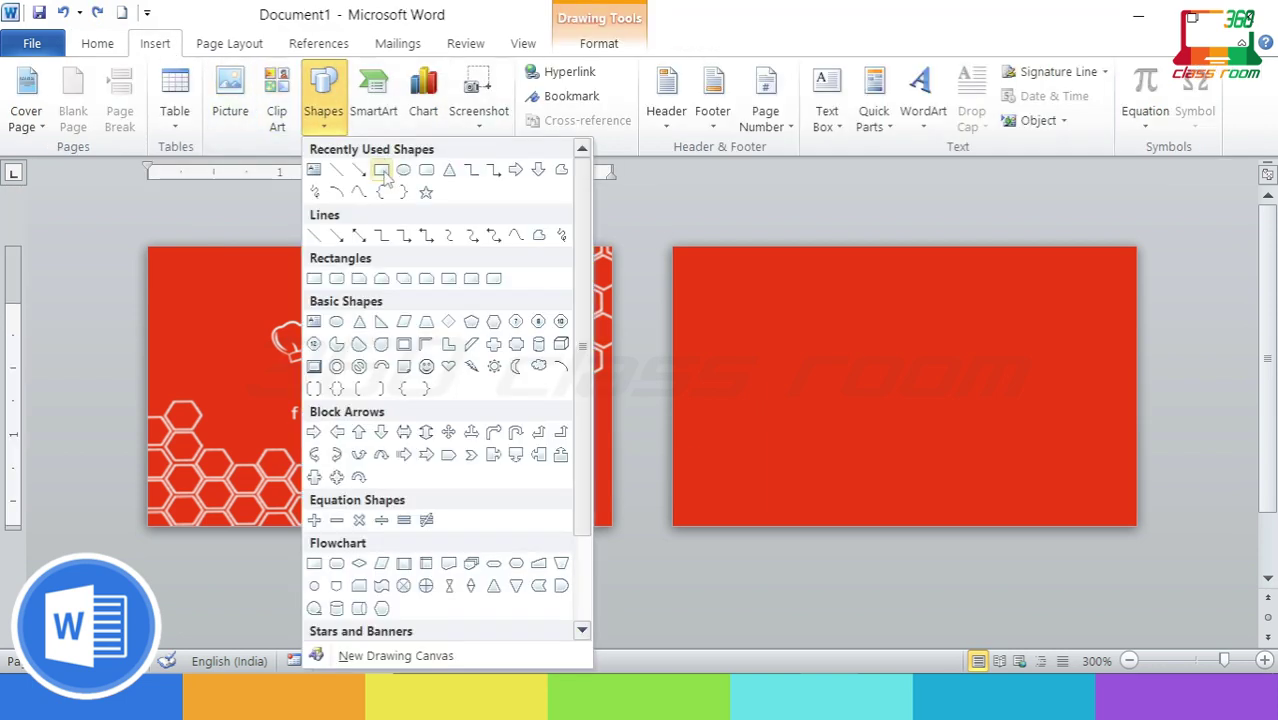
pyautogui.click(382, 172)
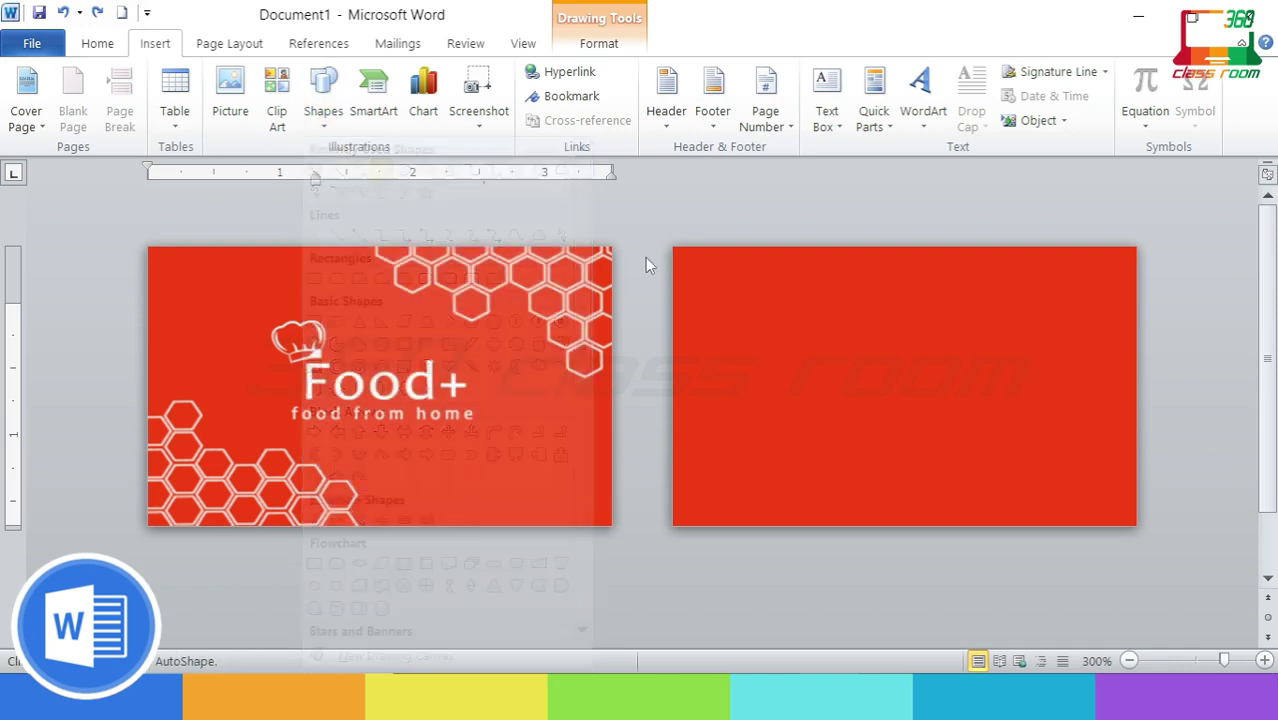
pyautogui.moveTo(713, 367); pyautogui.dragTo(1095, 445)
pyautogui.click(497, 100)
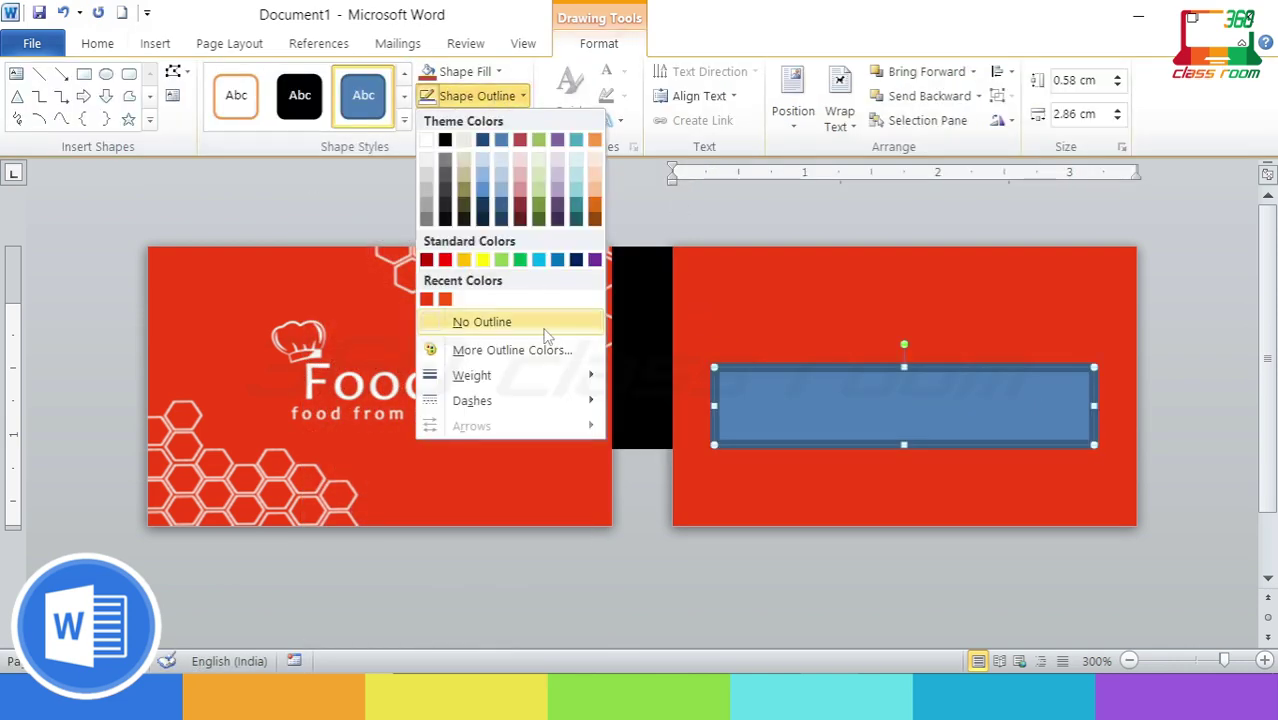
pyautogui.moveTo(470, 372)
pyautogui.click(728, 446)
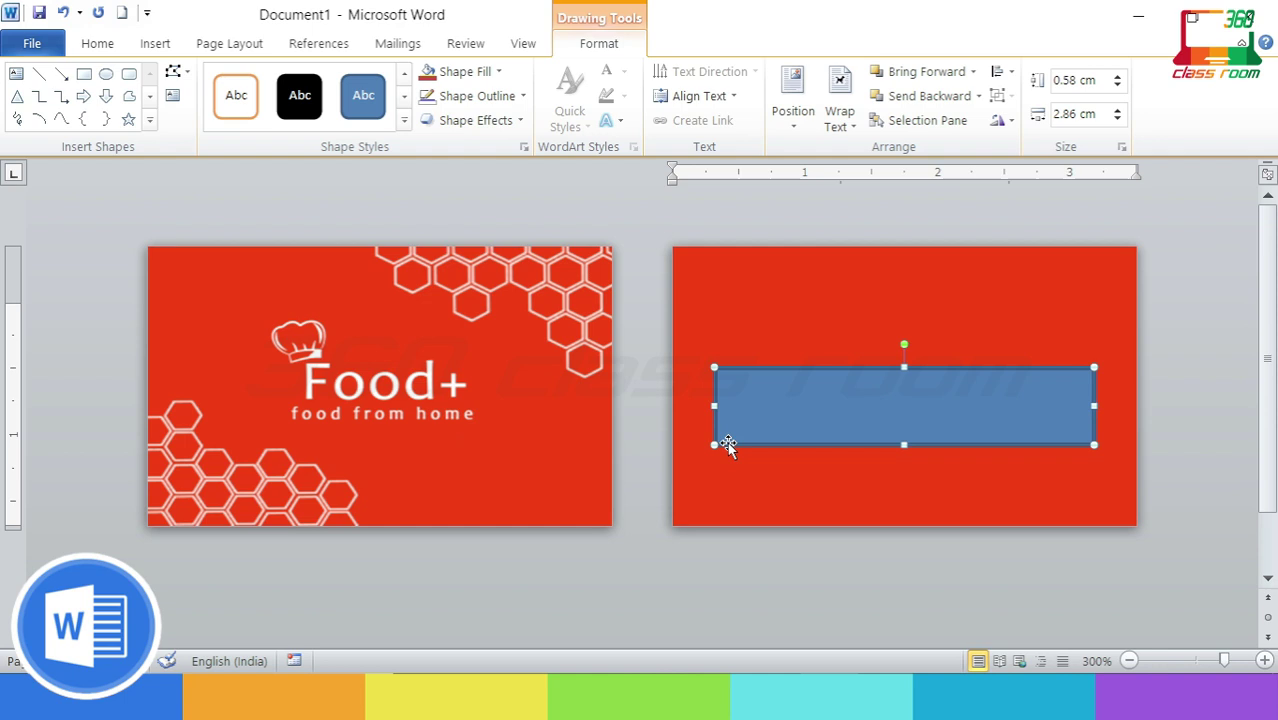
pyautogui.click(300, 95)
pyautogui.moveTo(940, 418)
pyautogui.mouseDown()
pyautogui.moveTo(975, 535)
pyautogui.moveTo(1013, 434)
pyautogui.moveTo(1175, 452)
pyautogui.mouseUp()
pyautogui.moveTo(1050, 462)
pyautogui.mouseDown()
pyautogui.moveTo(1014, 535)
pyautogui.moveTo(1018, 520)
pyautogui.mouseUp()
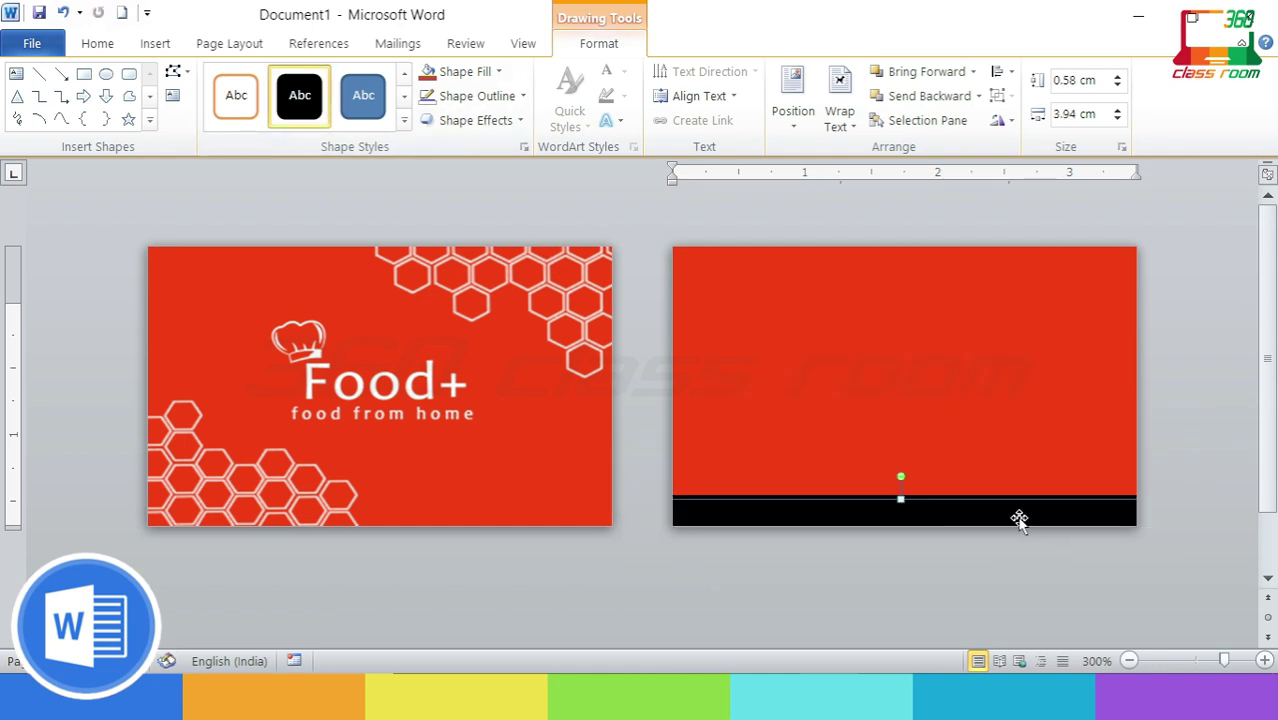
pyautogui.click(1195, 452)
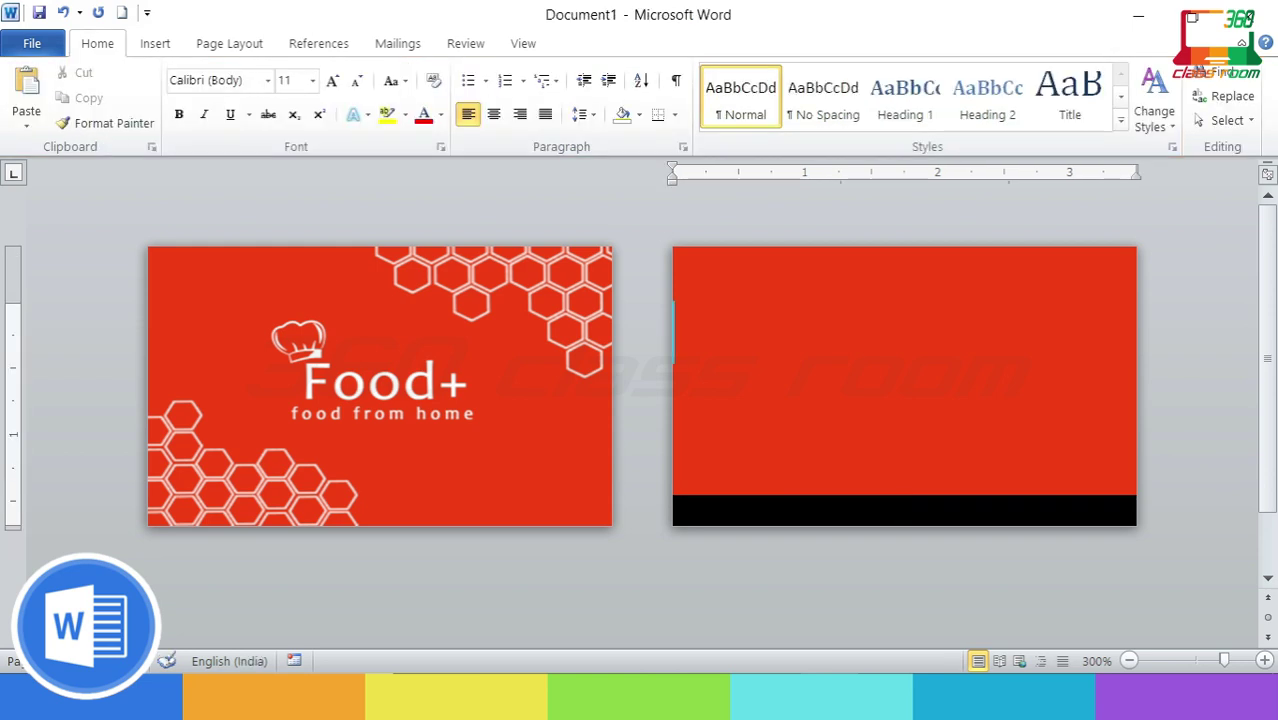
# Step: Add a solid black trapezoid, 2.55 cm wide, sitting on the black bar
pyautogui.click(155, 43)
pyautogui.click(323, 100)
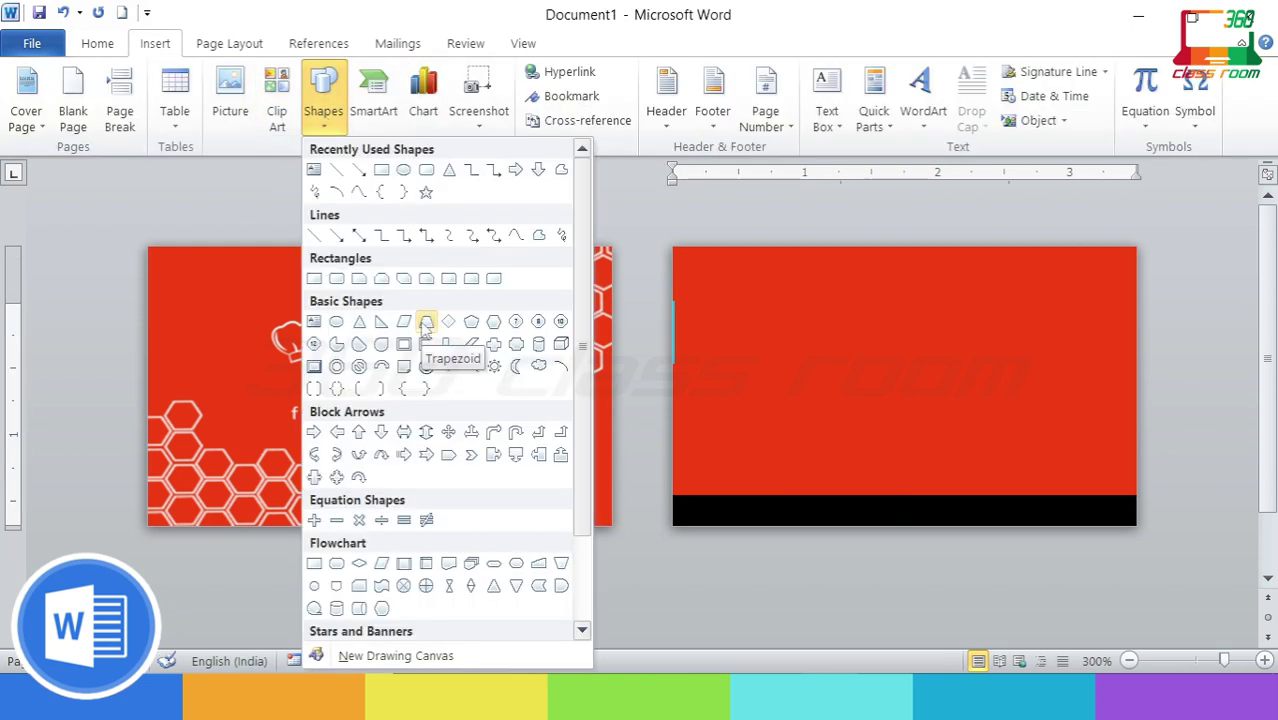
pyautogui.click(426, 326)
pyautogui.moveTo(816, 334); pyautogui.dragTo(1067, 438)
pyautogui.moveTo(962, 362); pyautogui.dragTo(916, 502)
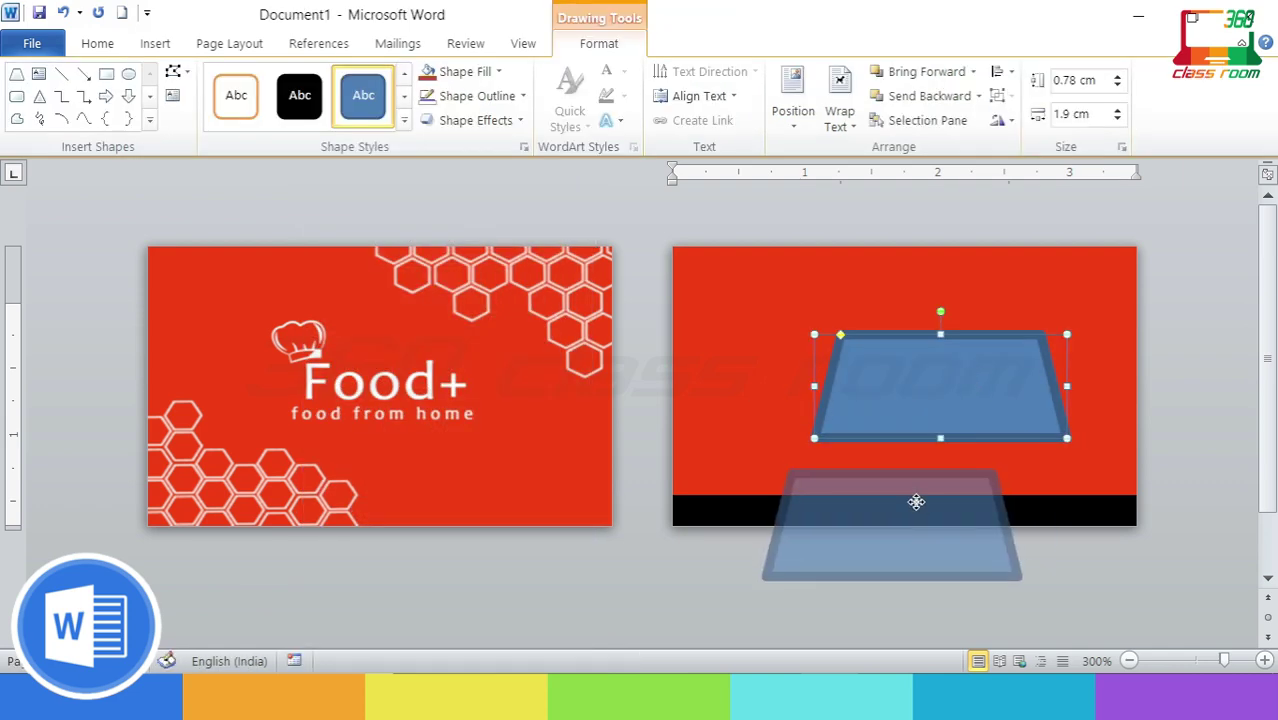
pyautogui.click(299, 95)
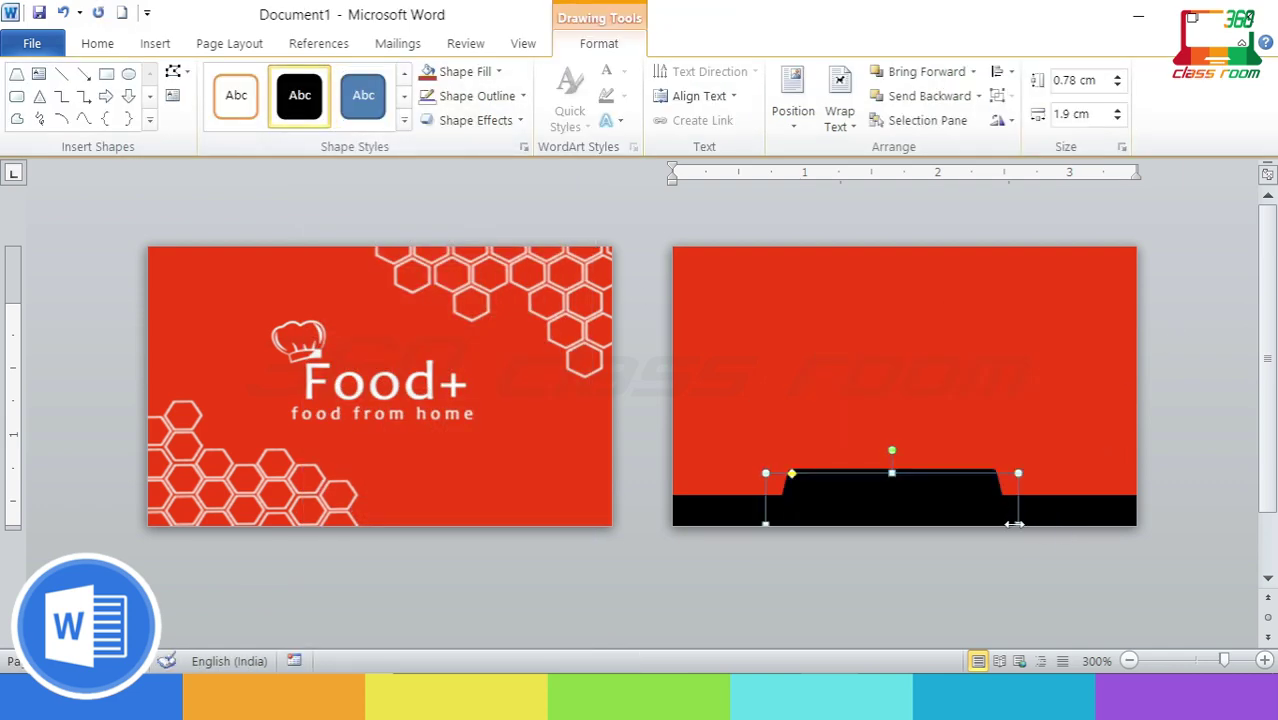
pyautogui.moveTo(1014, 523)
pyautogui.mouseDown()
pyautogui.moveTo(1101, 523)
pyautogui.moveTo(987, 513)
pyautogui.mouseUp()
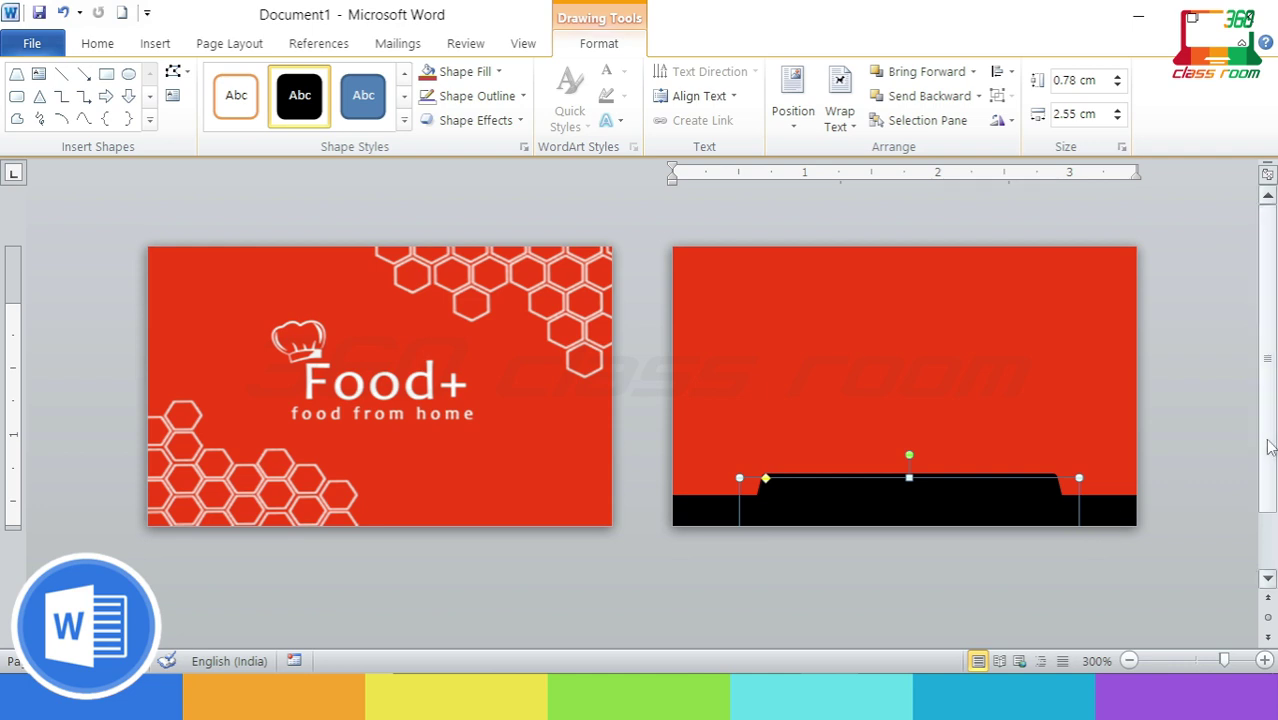
pyautogui.click(1225, 408)
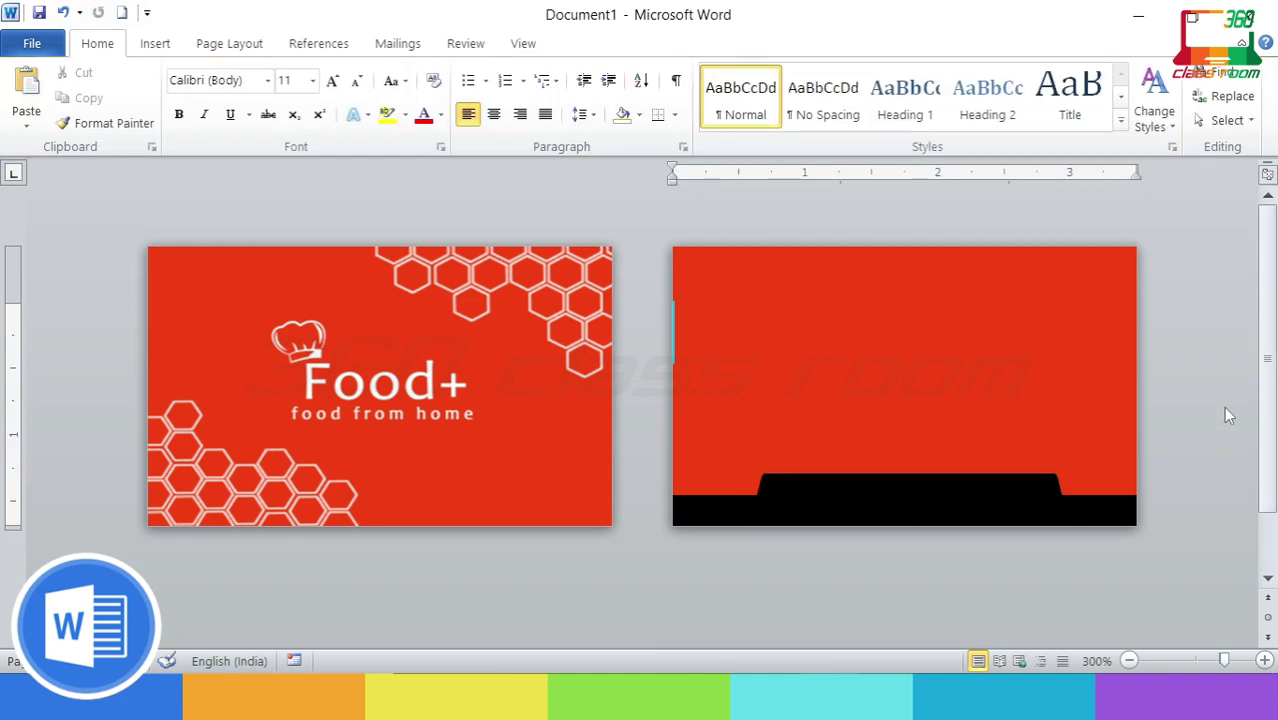
pyautogui.click(1004, 495)
pyautogui.click(1176, 462)
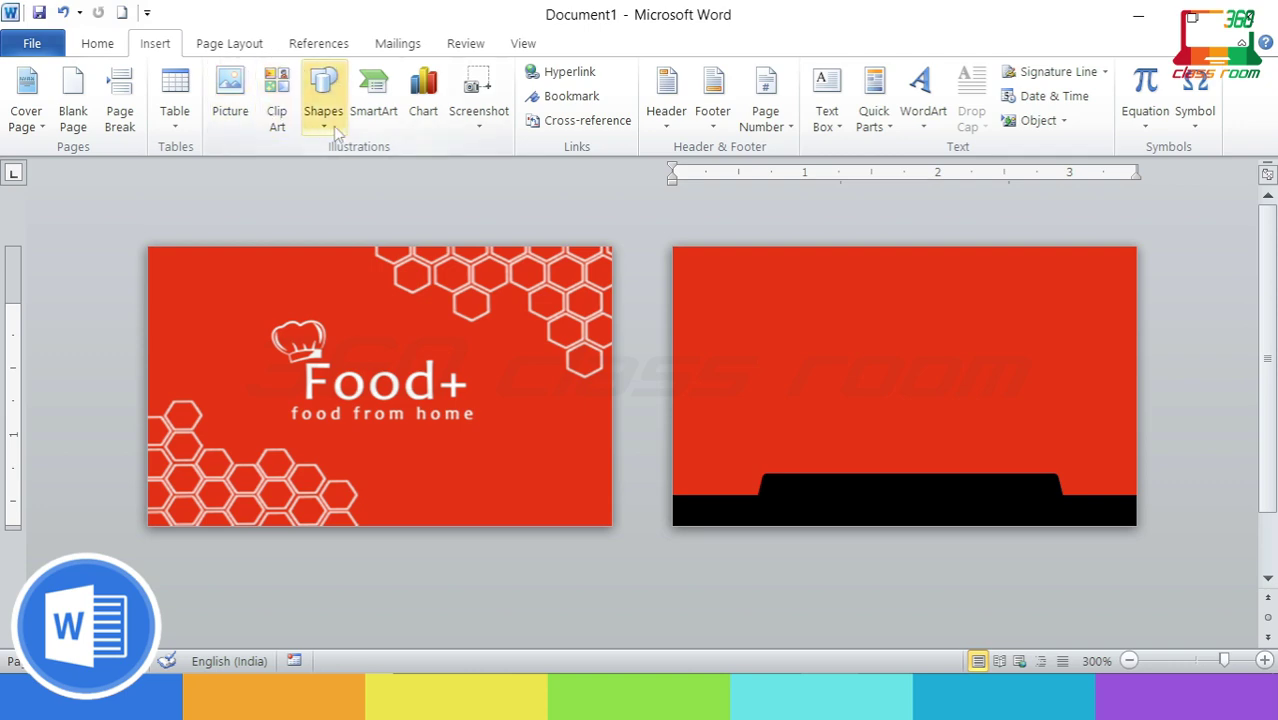
# Step: Add a thin white, outline-free bar across the card's bottom edge, placed behind the black tab
pyautogui.click(323, 95)
pyautogui.click(403, 170)
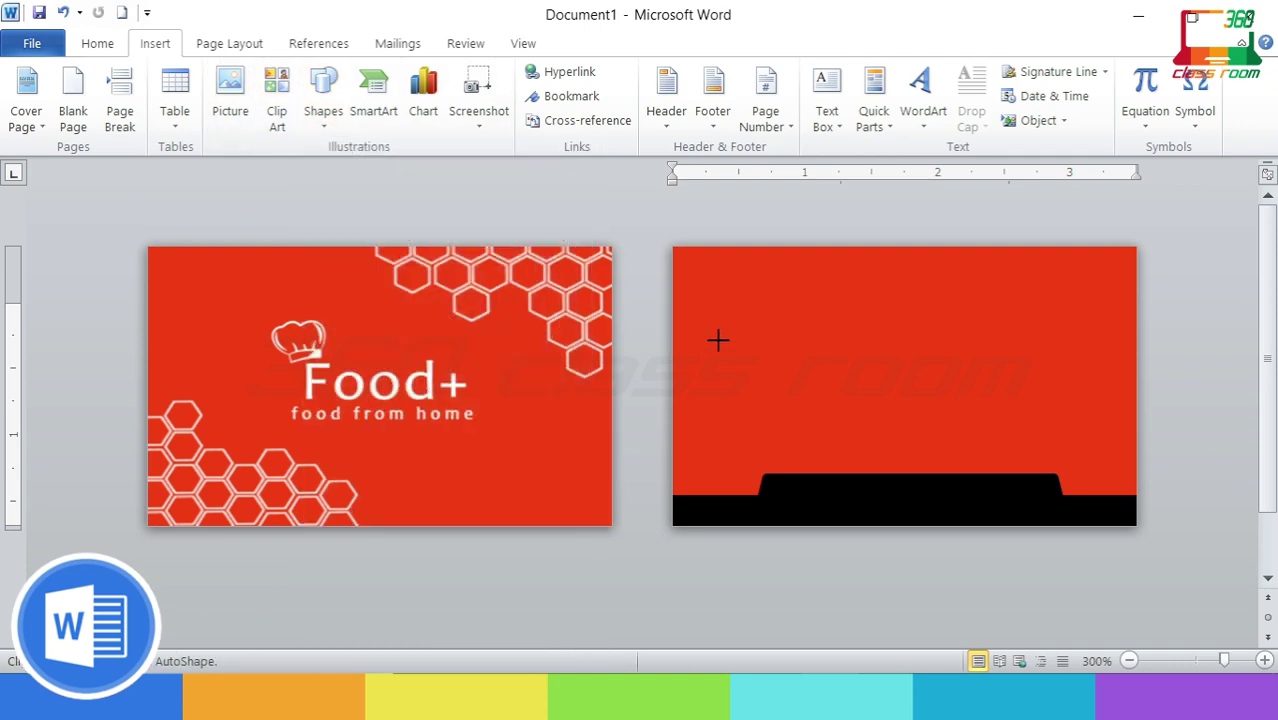
pyautogui.moveTo(714, 341); pyautogui.dragTo(1120, 365)
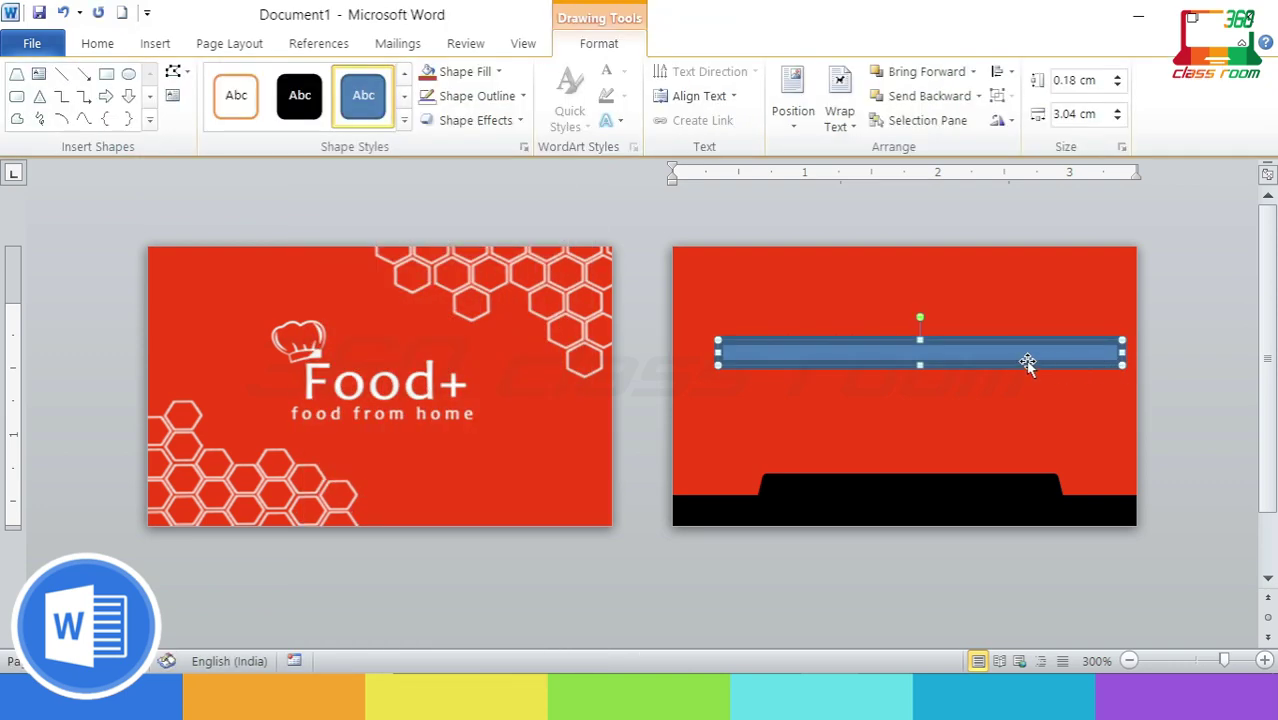
pyautogui.click(230, 105)
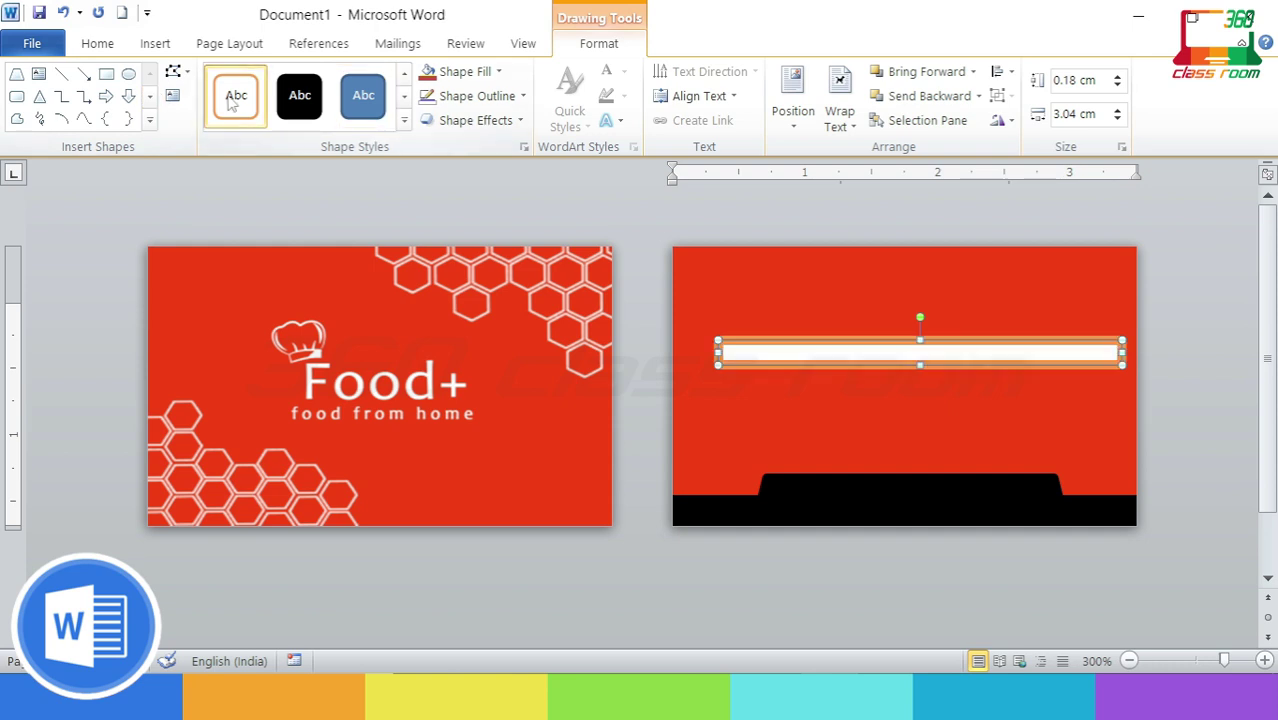
pyautogui.click(508, 97)
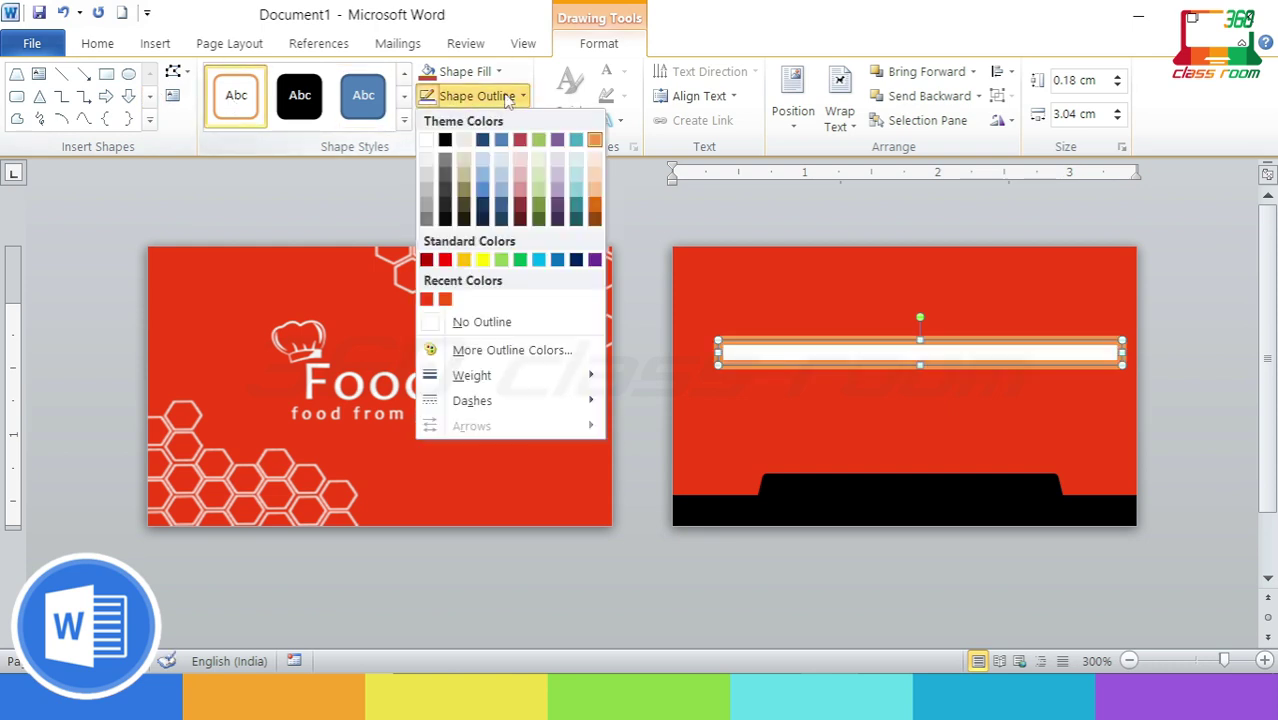
pyautogui.click(522, 318)
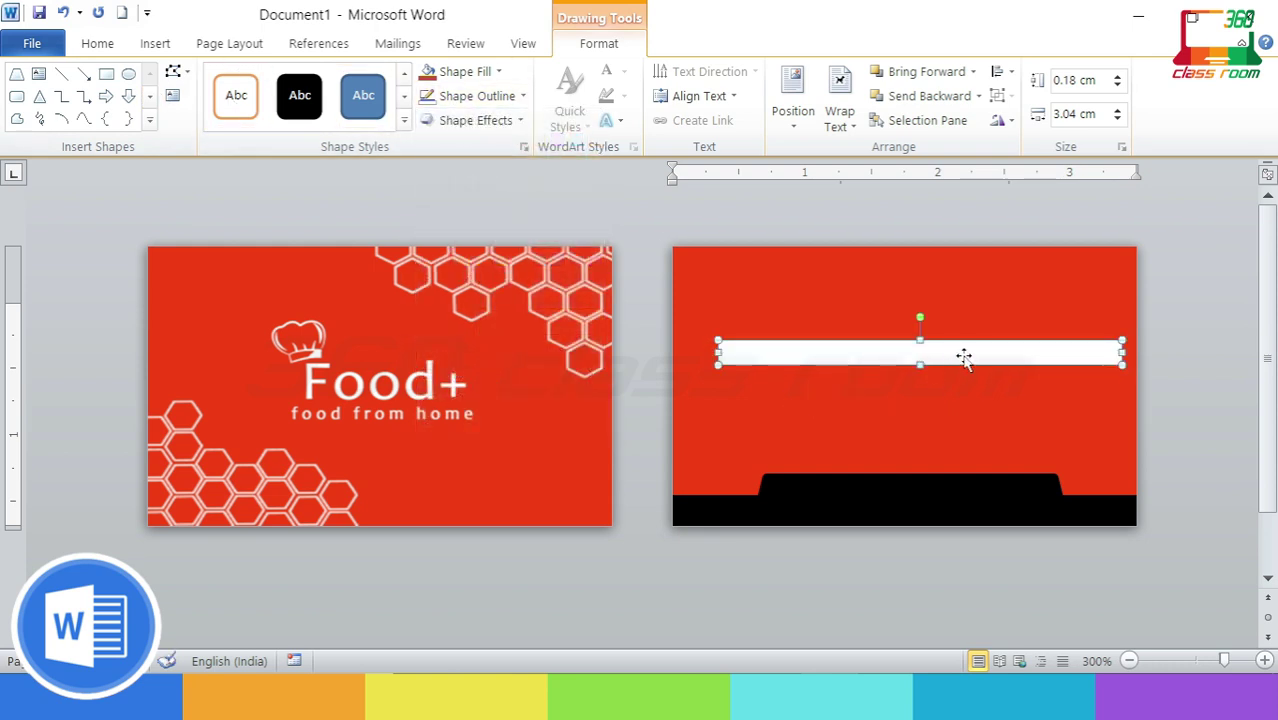
pyautogui.moveTo(964, 357); pyautogui.dragTo(942, 492)
pyautogui.moveTo(690, 496); pyautogui.dragTo(675, 496)
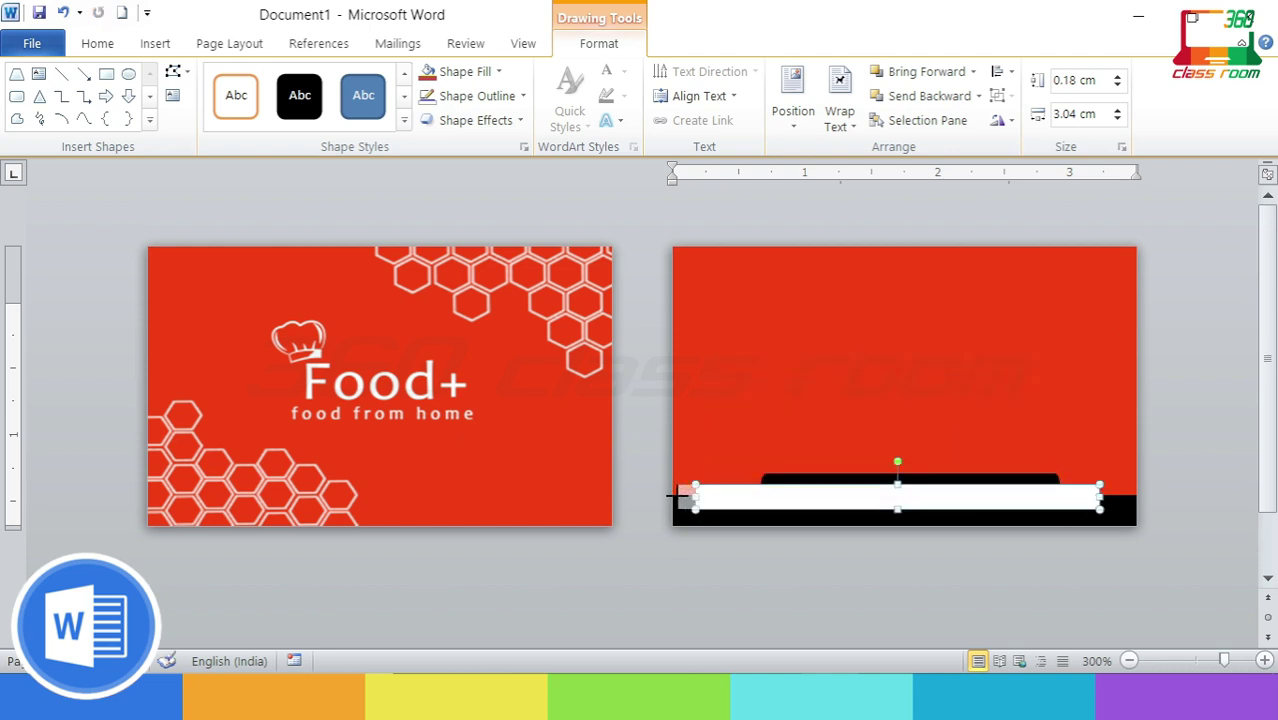
pyautogui.moveTo(1099, 492); pyautogui.dragTo(1135, 492)
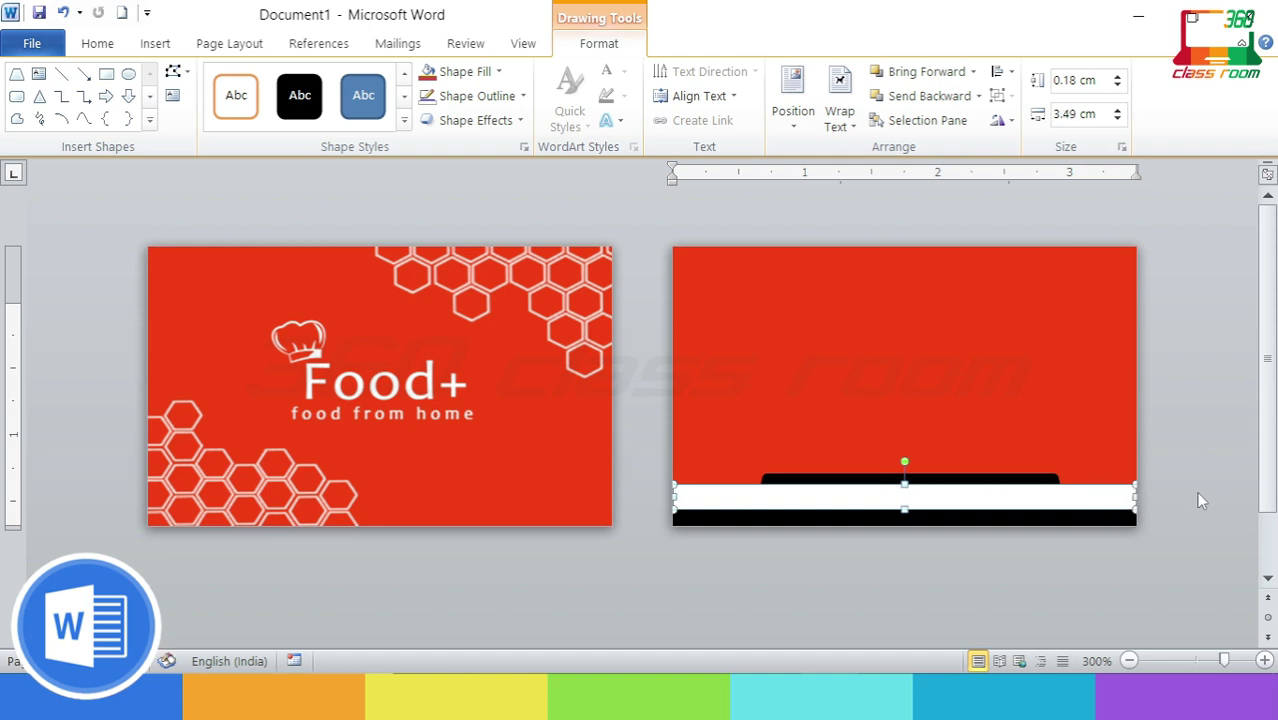
pyautogui.click(929, 96)
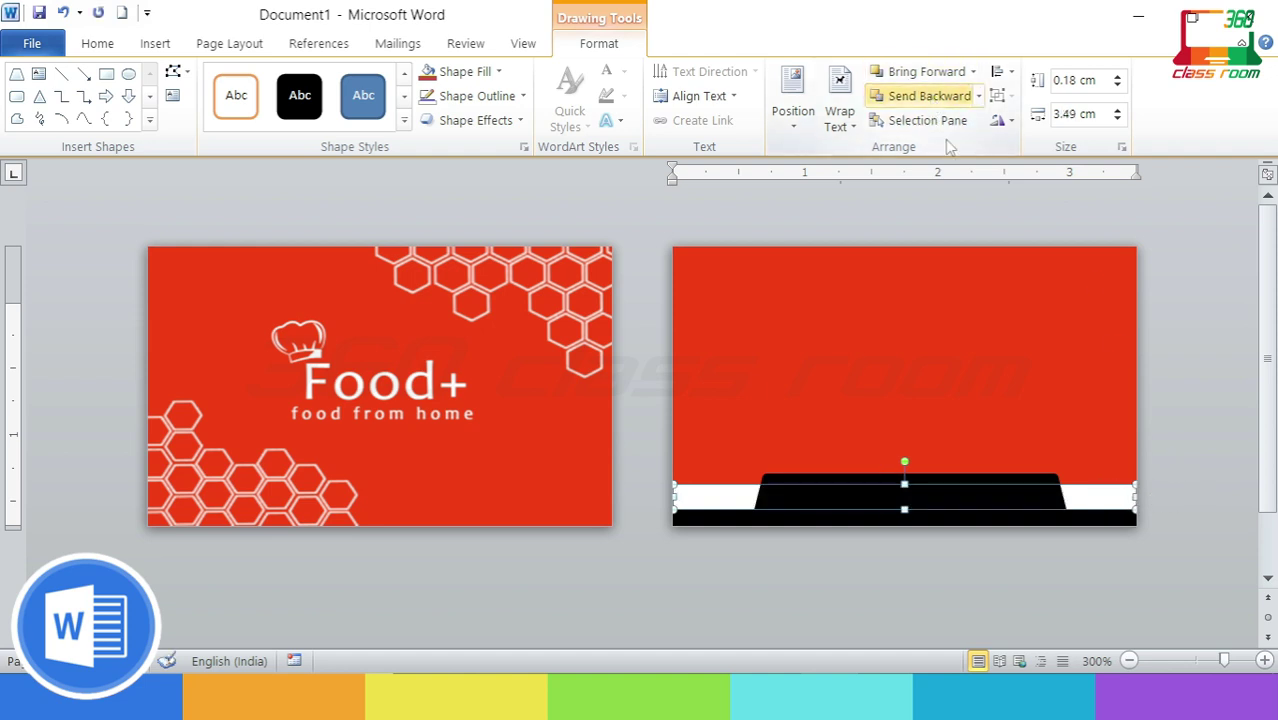
pyautogui.click(925, 96)
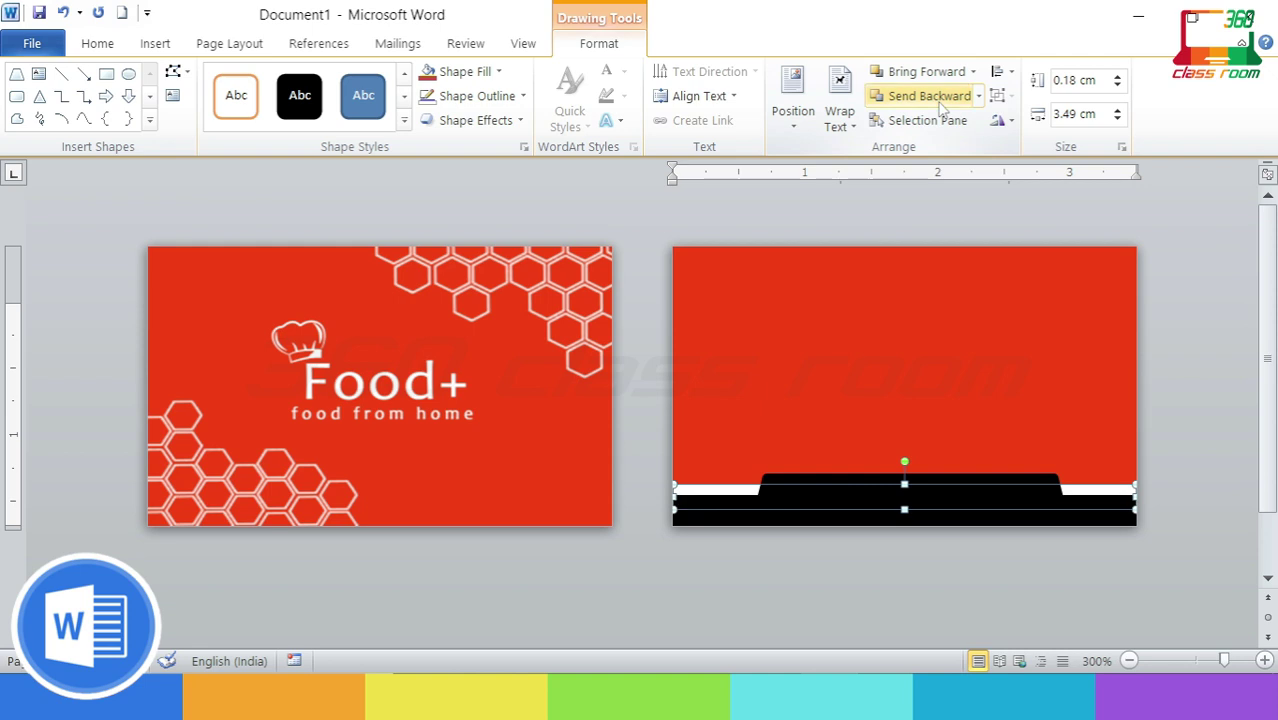
pyautogui.click(1210, 385)
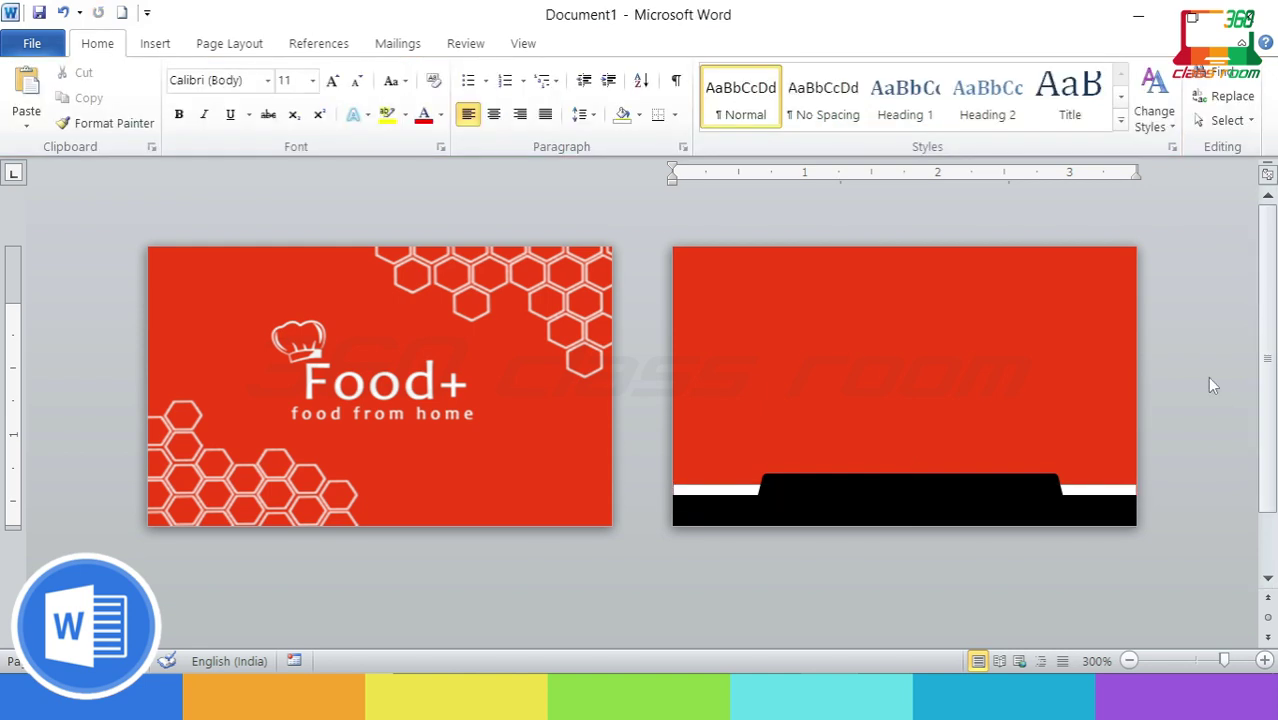
# Step: Widen the bottom bar to 3.59 cm, restore it after an accidental delete, and check the tab
pyautogui.click(1122, 488)
pyautogui.moveTo(1134, 492); pyautogui.dragTo(1148, 494)
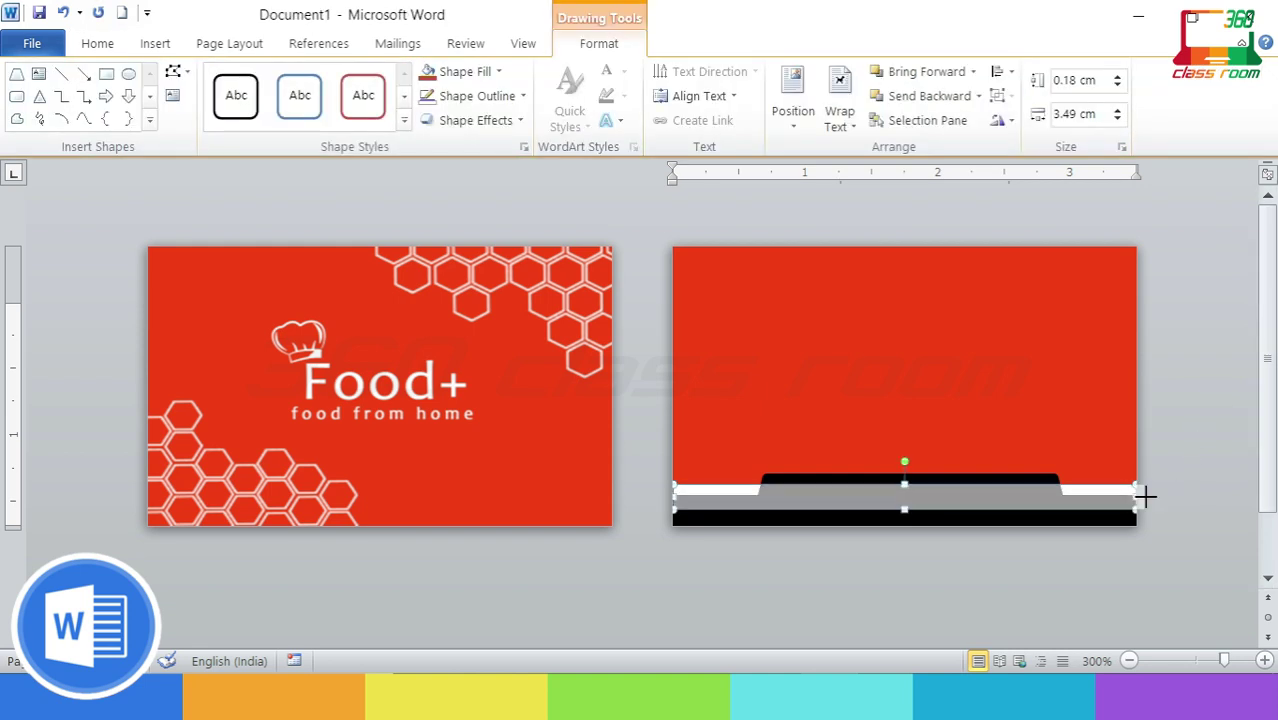
pyautogui.press('Delete')
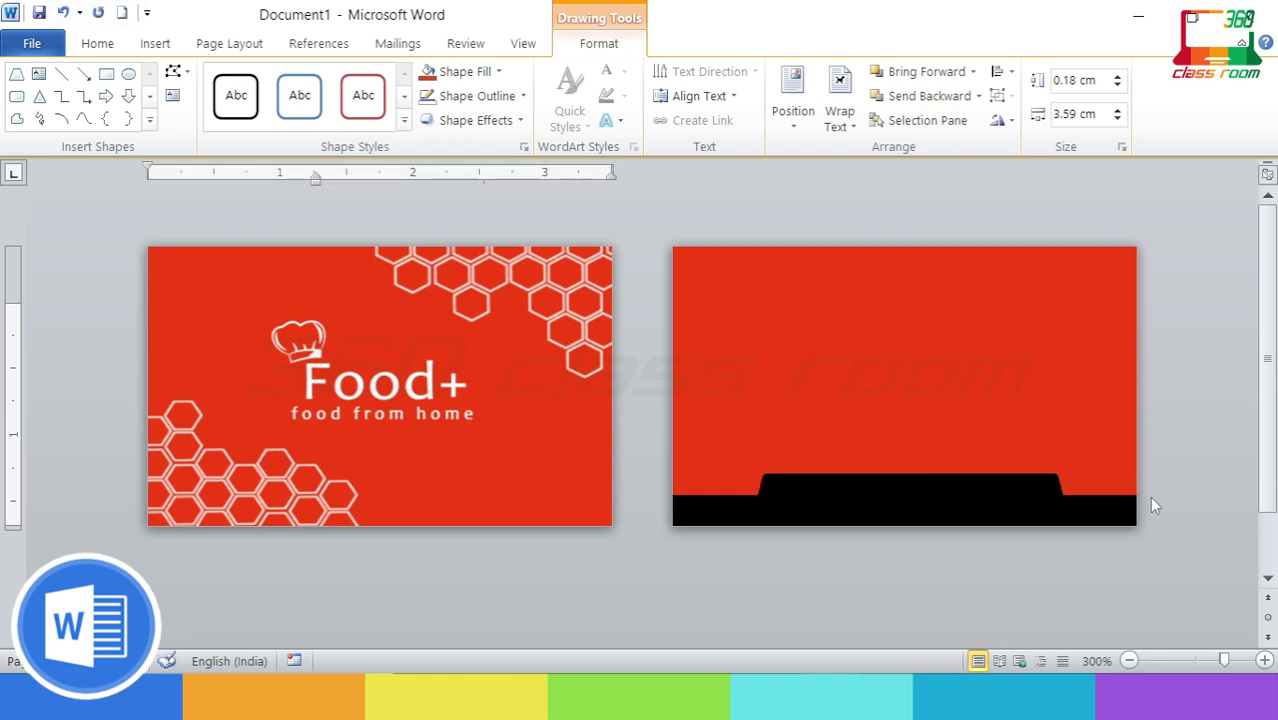
pyautogui.hotkey('ctrl', 'z')
pyautogui.click(1155, 478)
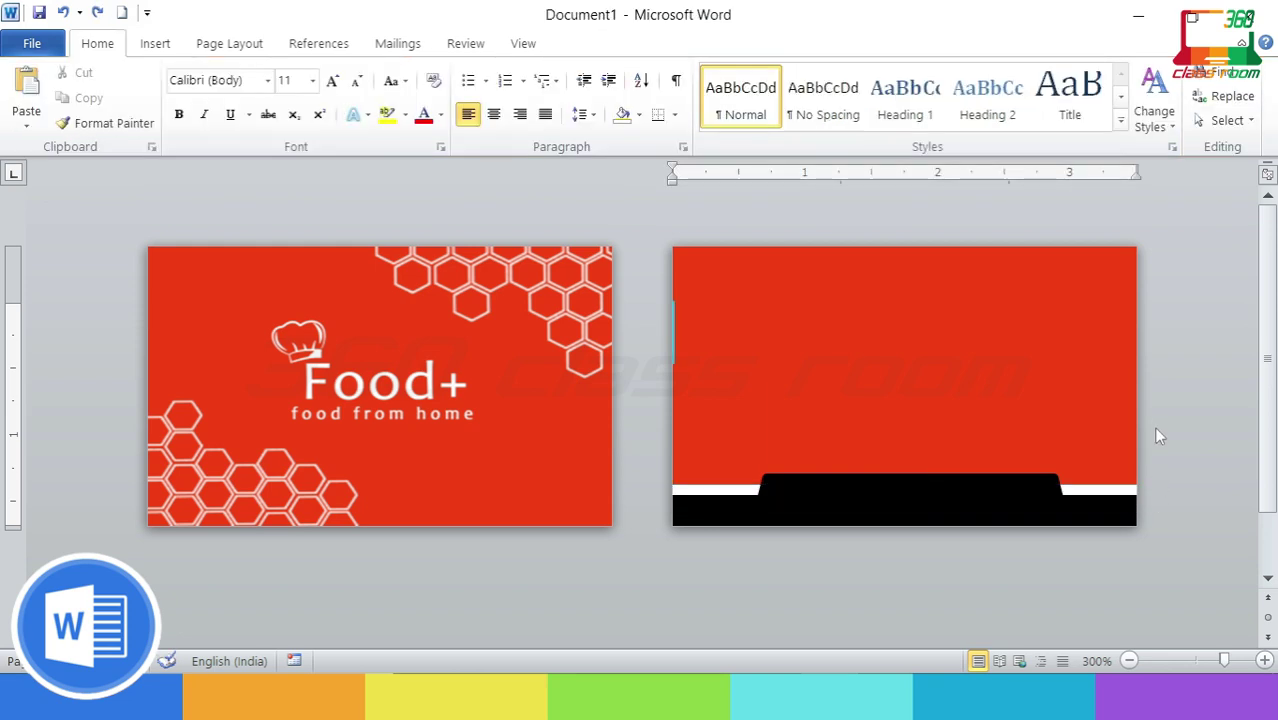
pyautogui.click(963, 500)
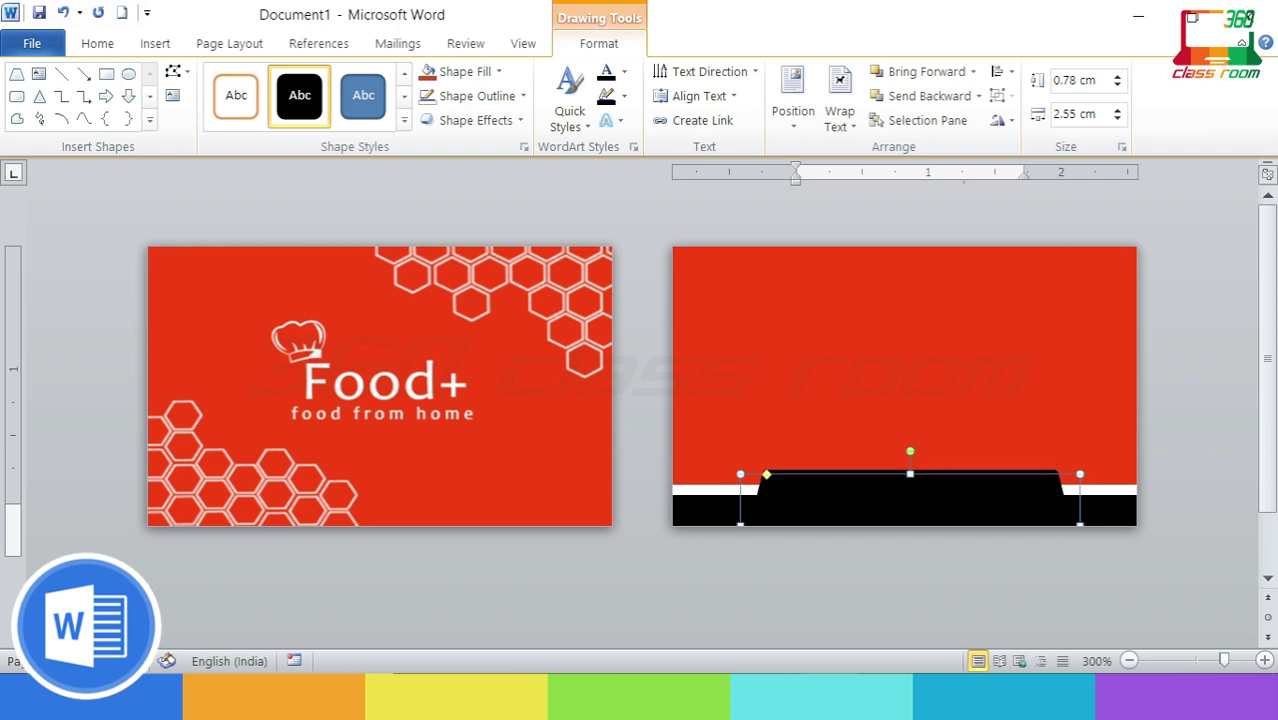
pyautogui.click(1248, 394)
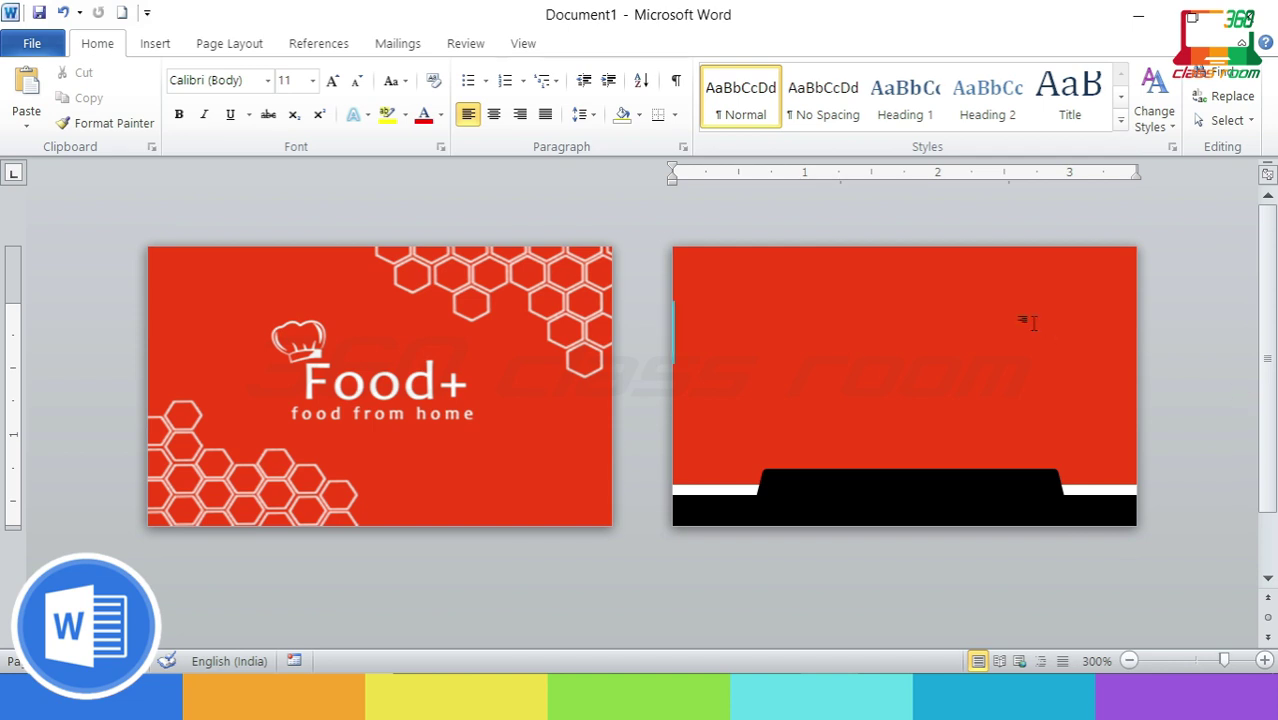
# Step: Pick the Text Box shape from the Insert Shapes gallery, then reopen the gallery
pyautogui.click(155, 43)
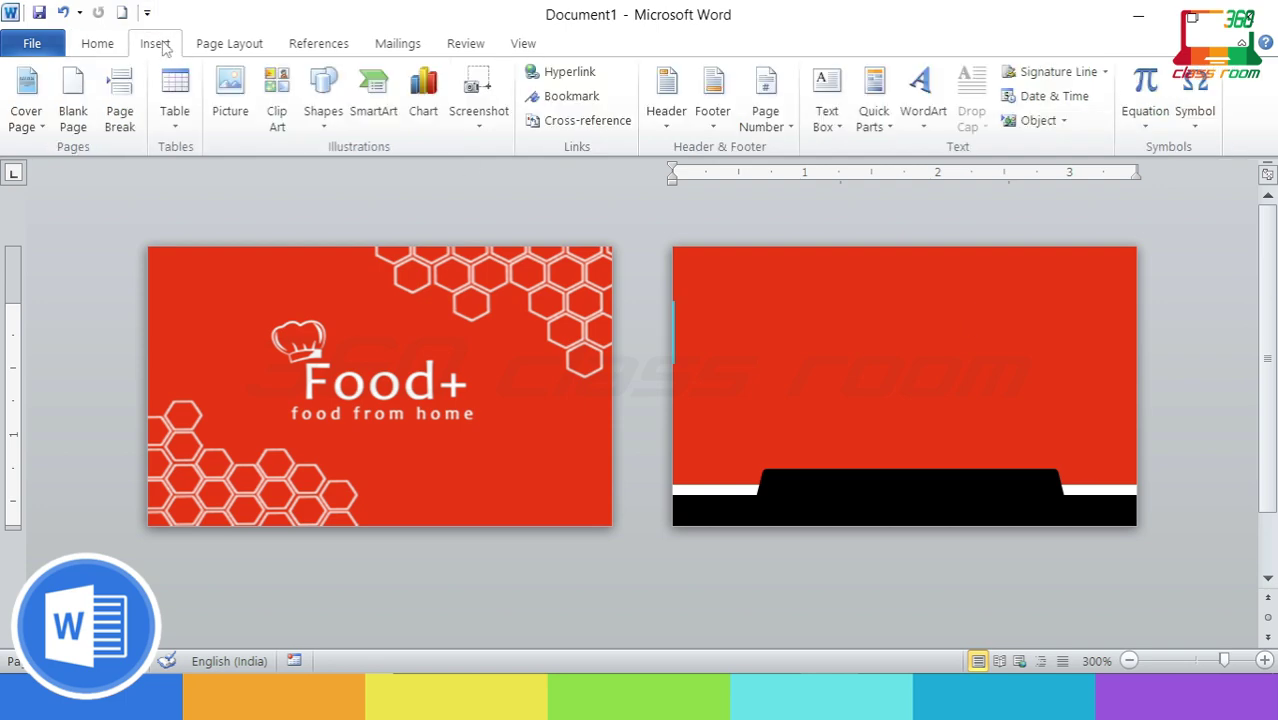
pyautogui.click(323, 100)
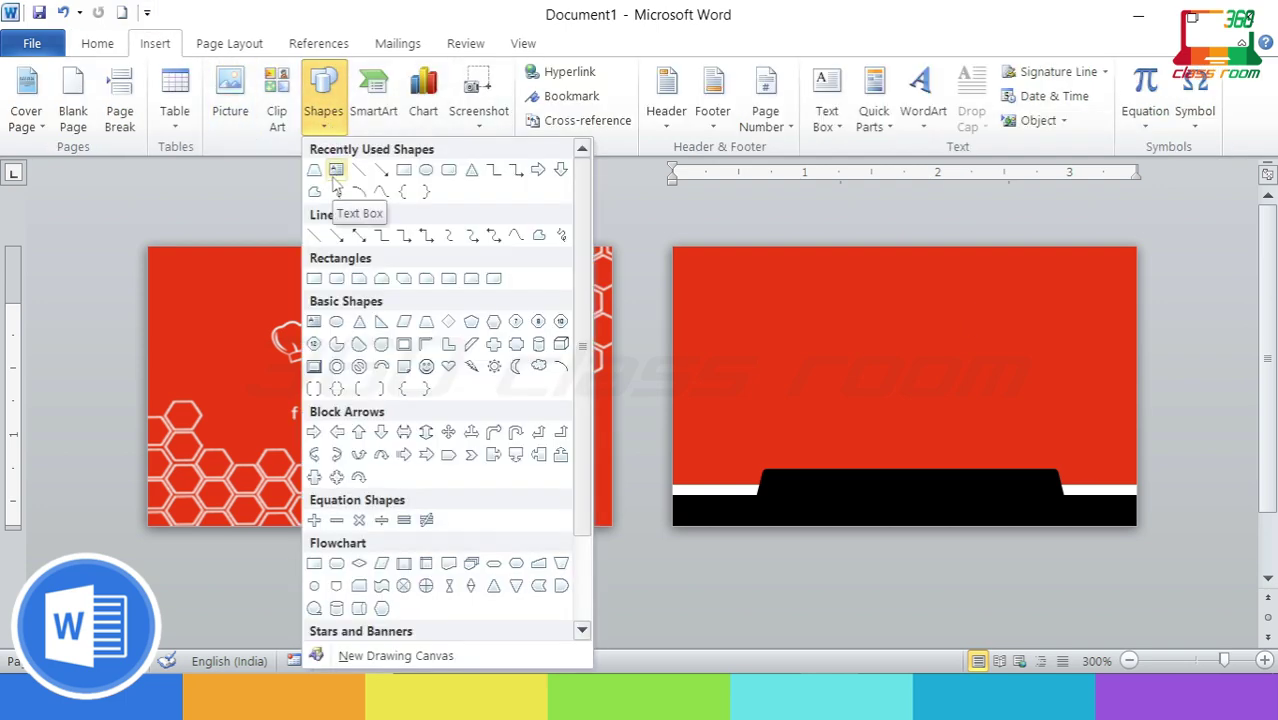
pyautogui.click(336, 172)
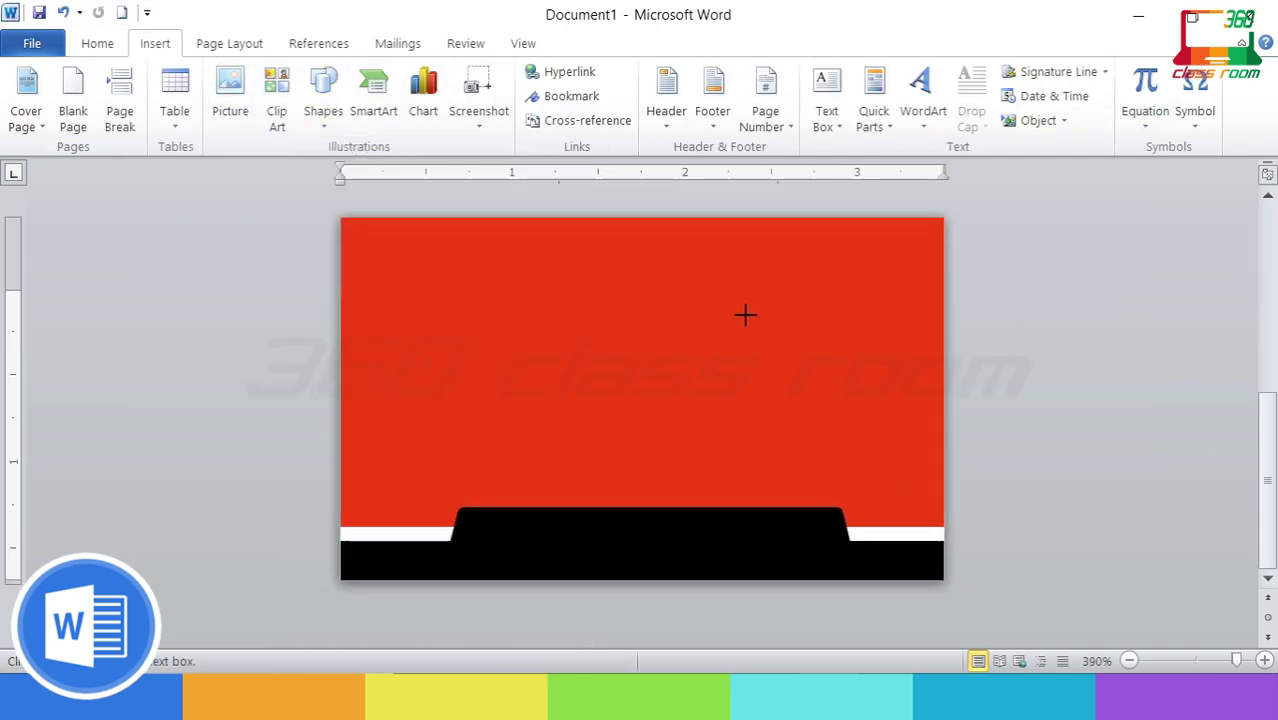
pyautogui.click(168, 48)
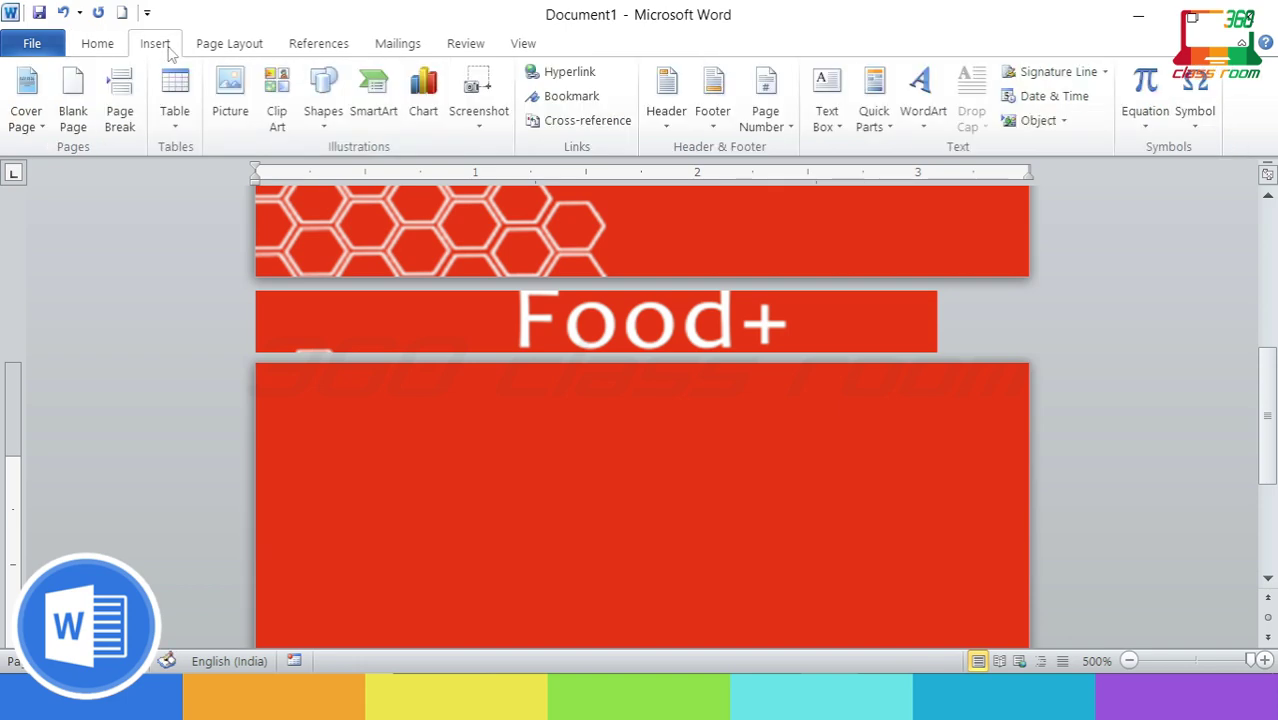
pyautogui.click(325, 110)
# Step: Draw a text box near the back card's top left with no fill and no outline
pyautogui.click(336, 170)
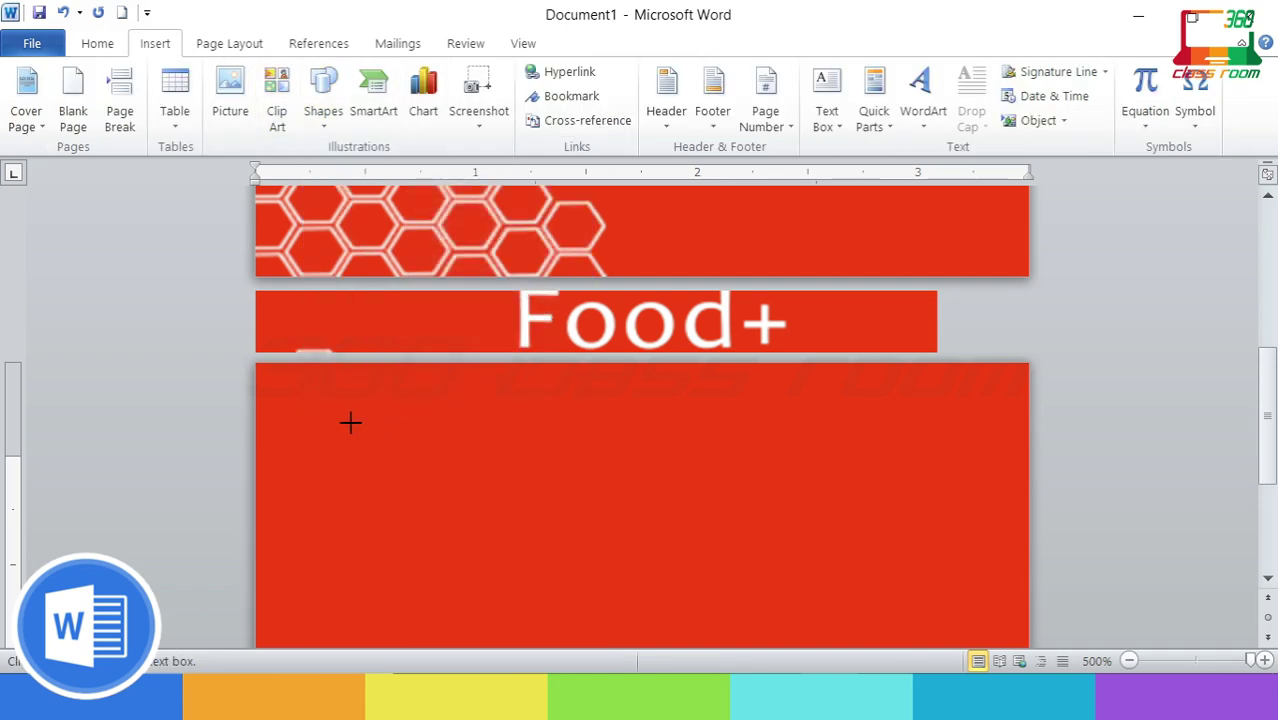
pyautogui.moveTo(351, 423); pyautogui.dragTo(604, 486)
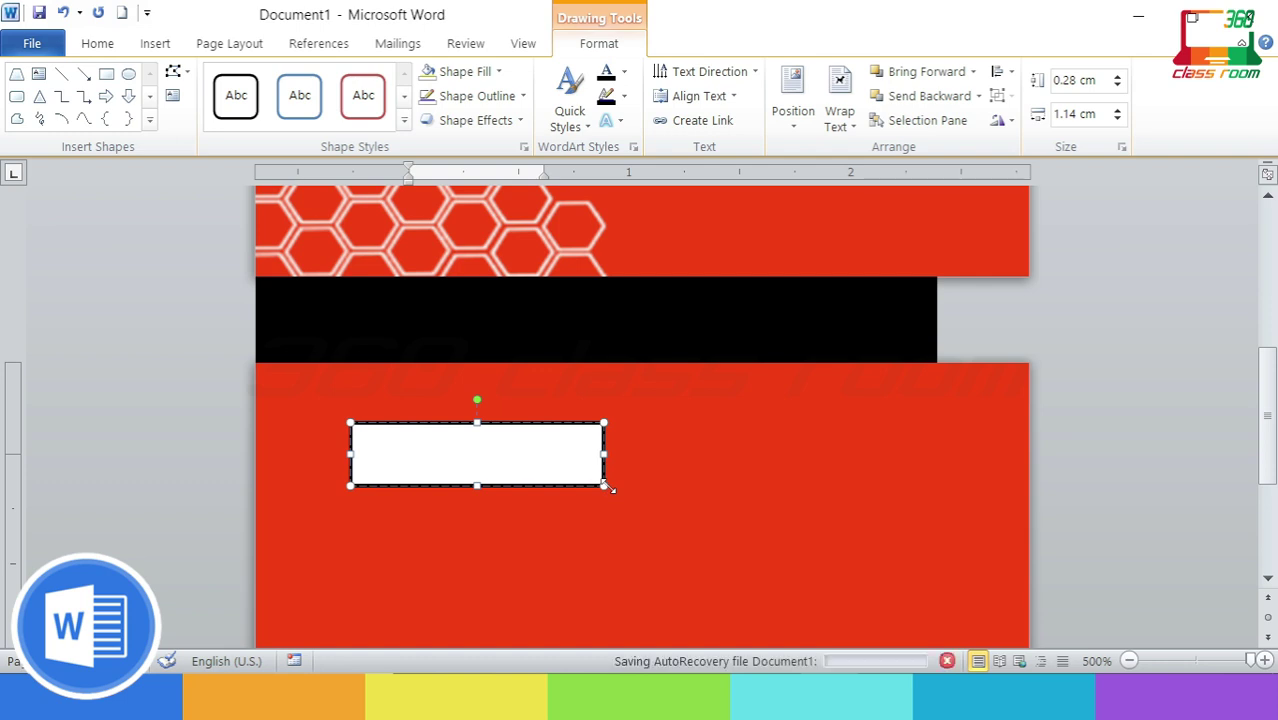
pyautogui.click(498, 72)
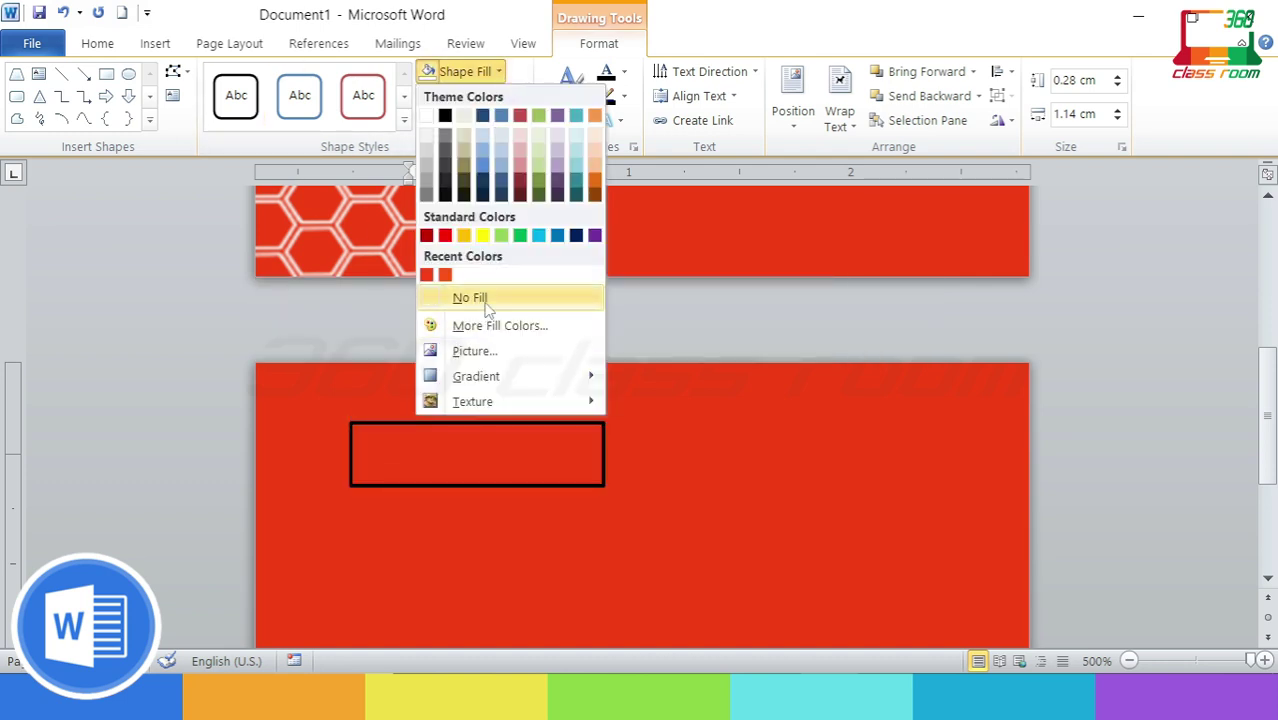
pyautogui.click(485, 300)
pyautogui.click(515, 95)
pyautogui.click(490, 323)
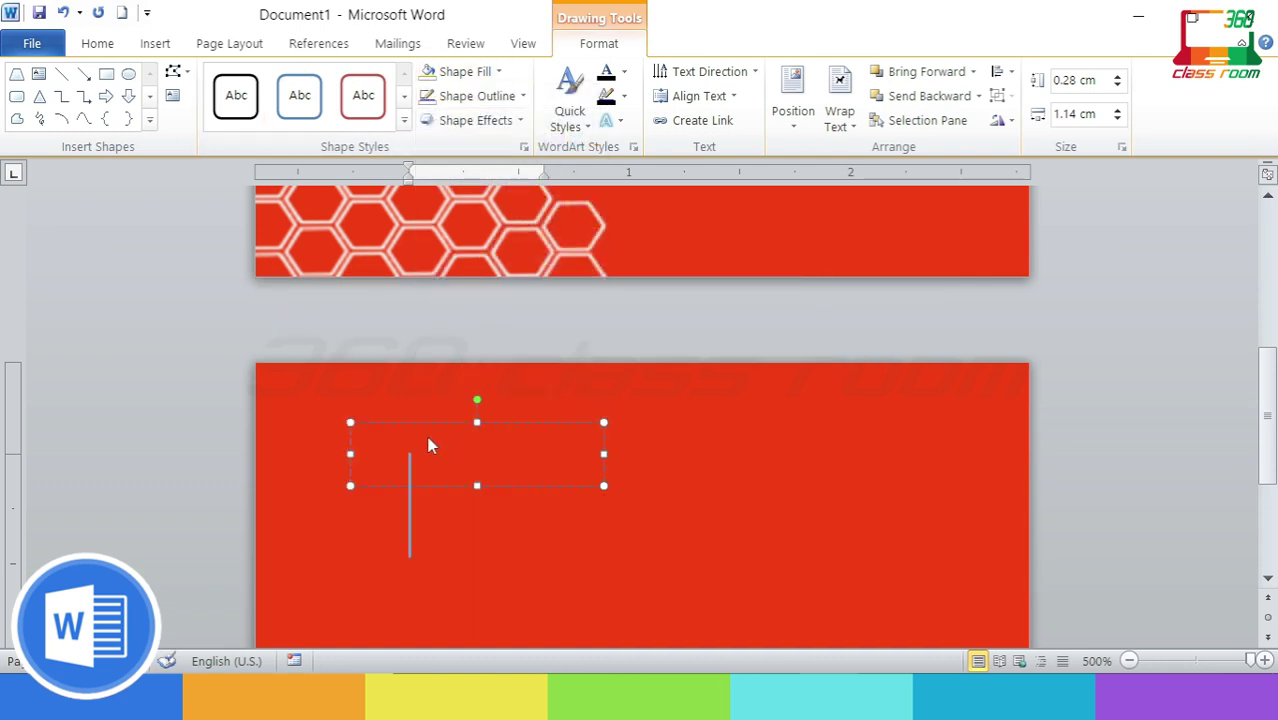
# Step: Adjust the Phone text's font size, ending with larger lettering
pyautogui.click(97, 43)
pyautogui.click(358, 81)
pyautogui.click(358, 81)
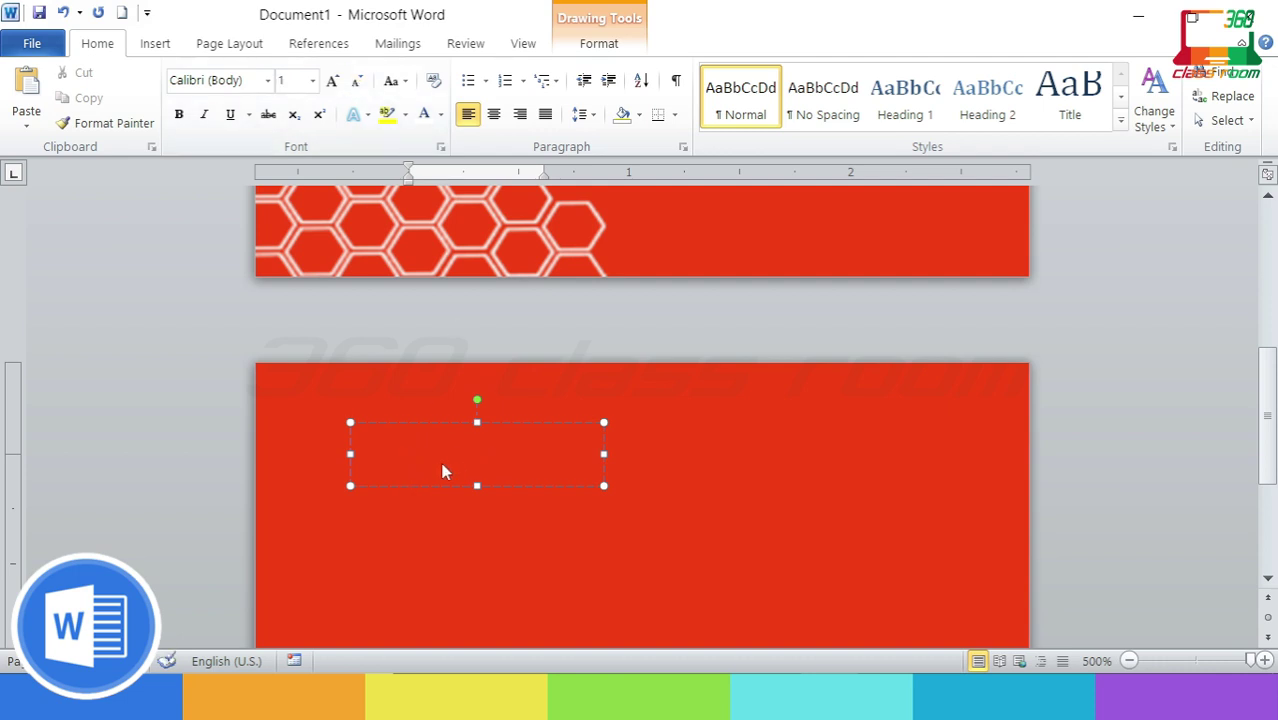
pyautogui.hotkey('ctrl', 'a')
pyautogui.click(333, 81)
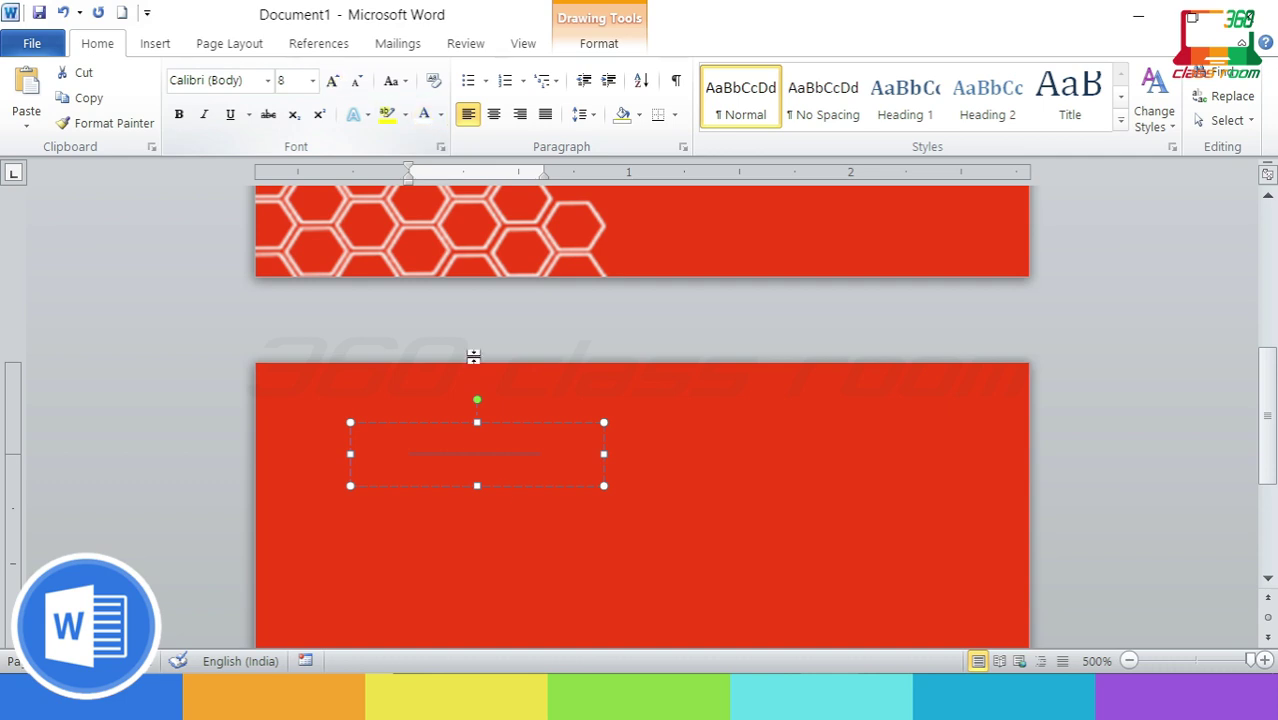
pyautogui.click(474, 488)
# Step: Widen the text box and shrink the word Phone to a much smaller size
pyautogui.moveTo(605, 511); pyautogui.dragTo(922, 505)
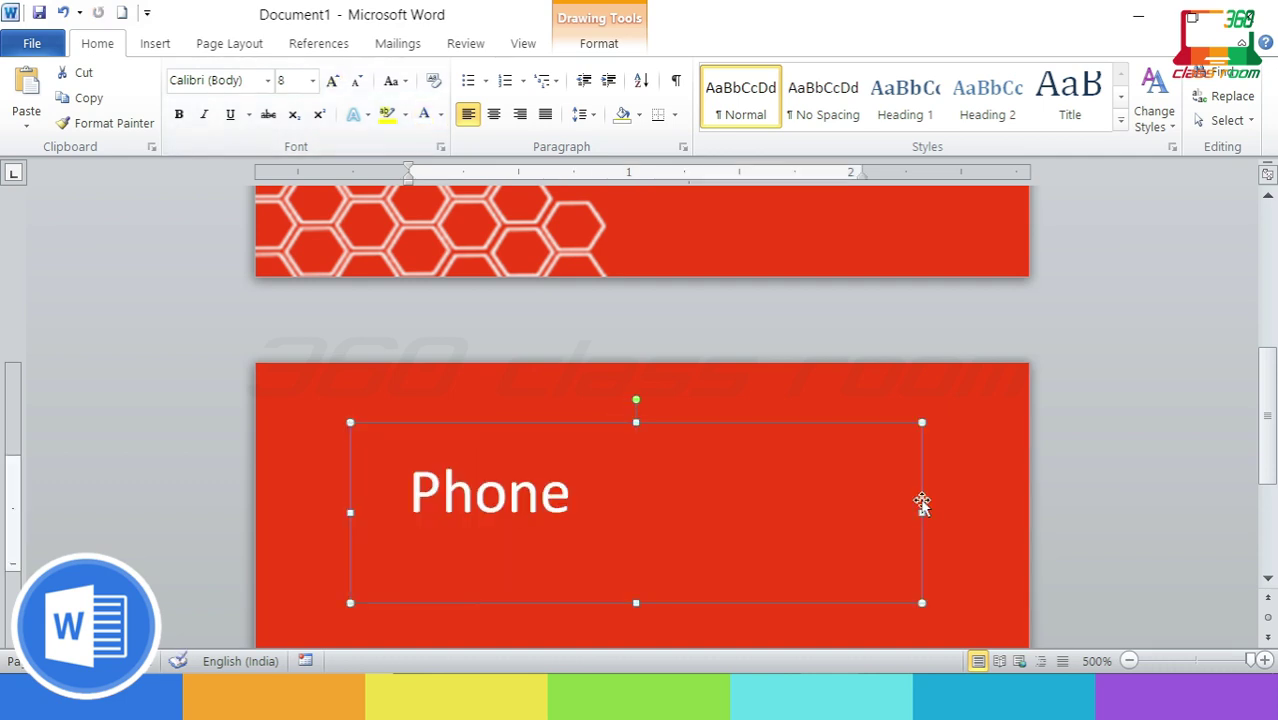
pyautogui.moveTo(593, 491); pyautogui.dragTo(411, 500)
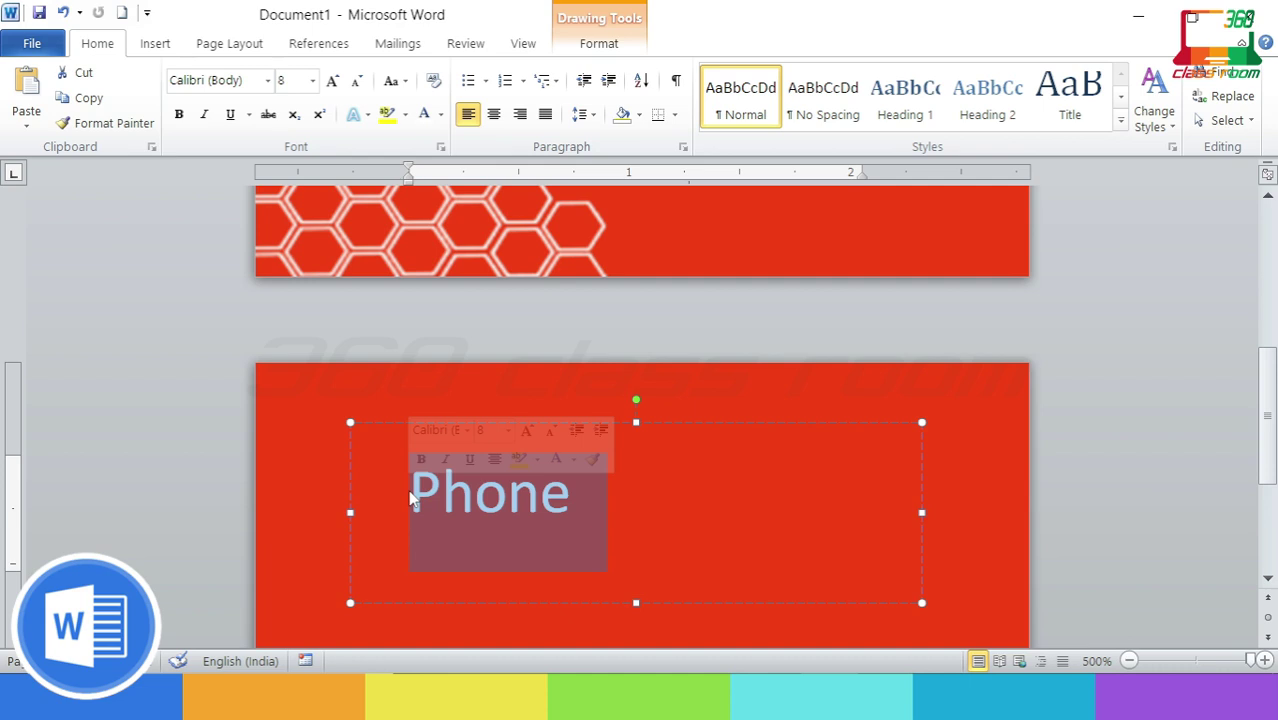
pyautogui.click(357, 84)
pyautogui.click(357, 84)
pyautogui.click(357, 84)
pyautogui.click(357, 84)
pyautogui.click(357, 84)
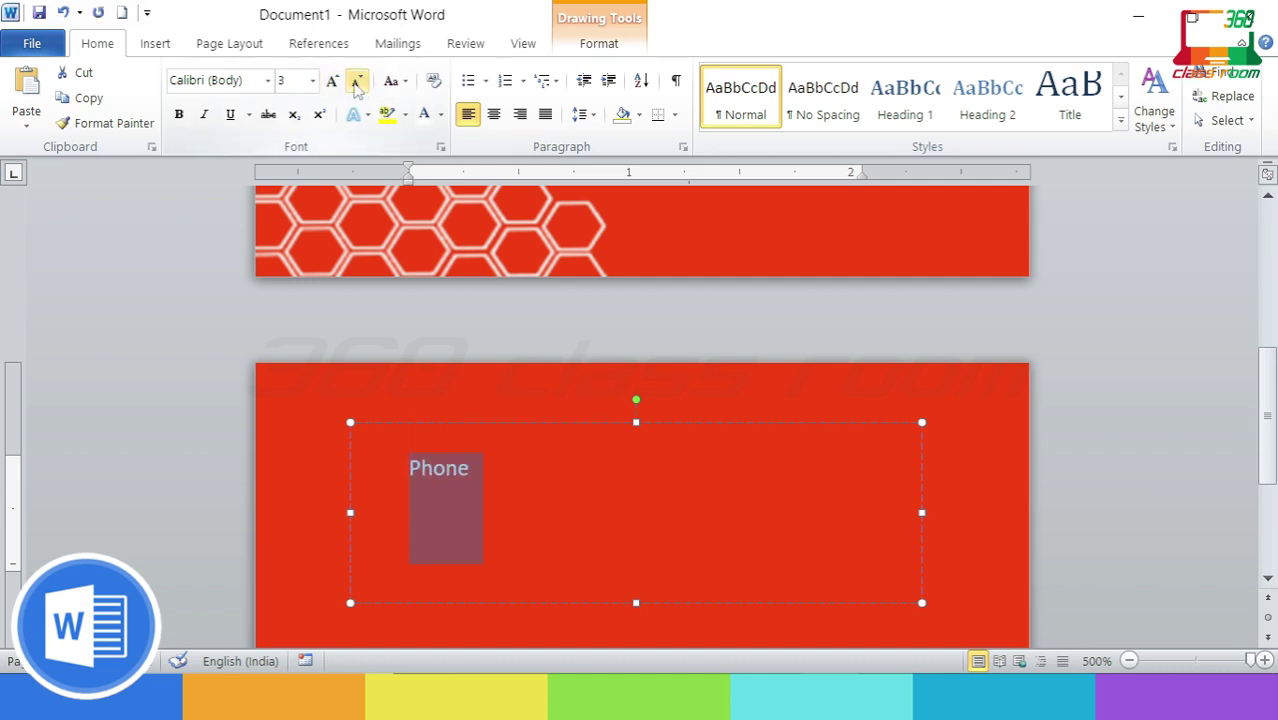
pyautogui.click(357, 84)
pyautogui.click(333, 80)
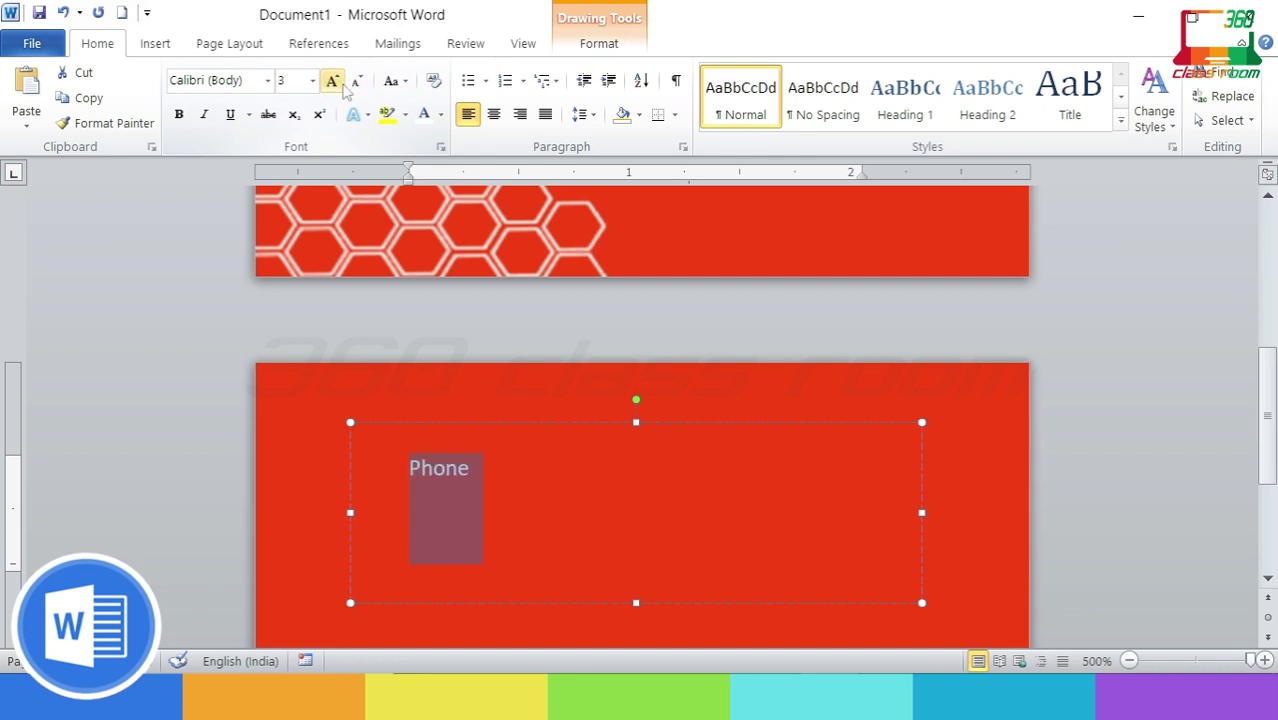
pyautogui.click(499, 477)
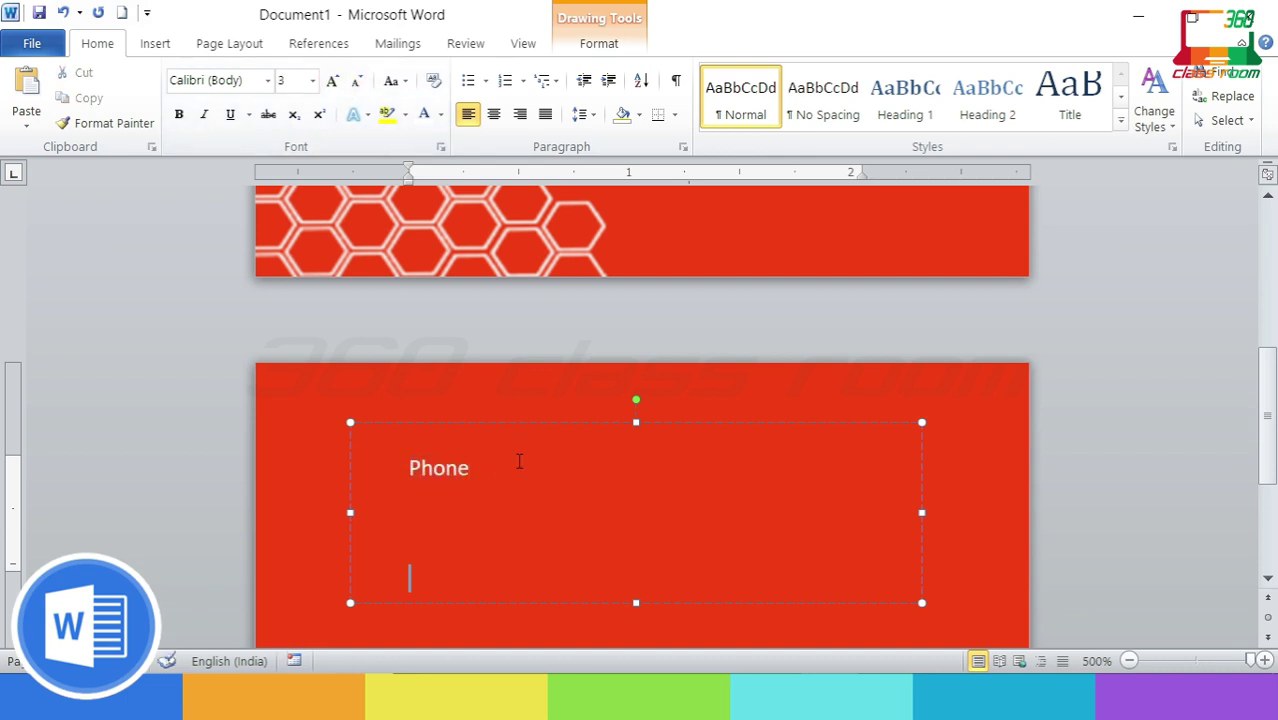
# Step: Delete the phone number line and shorten the text box to a single line
pyautogui.click(823, 105)
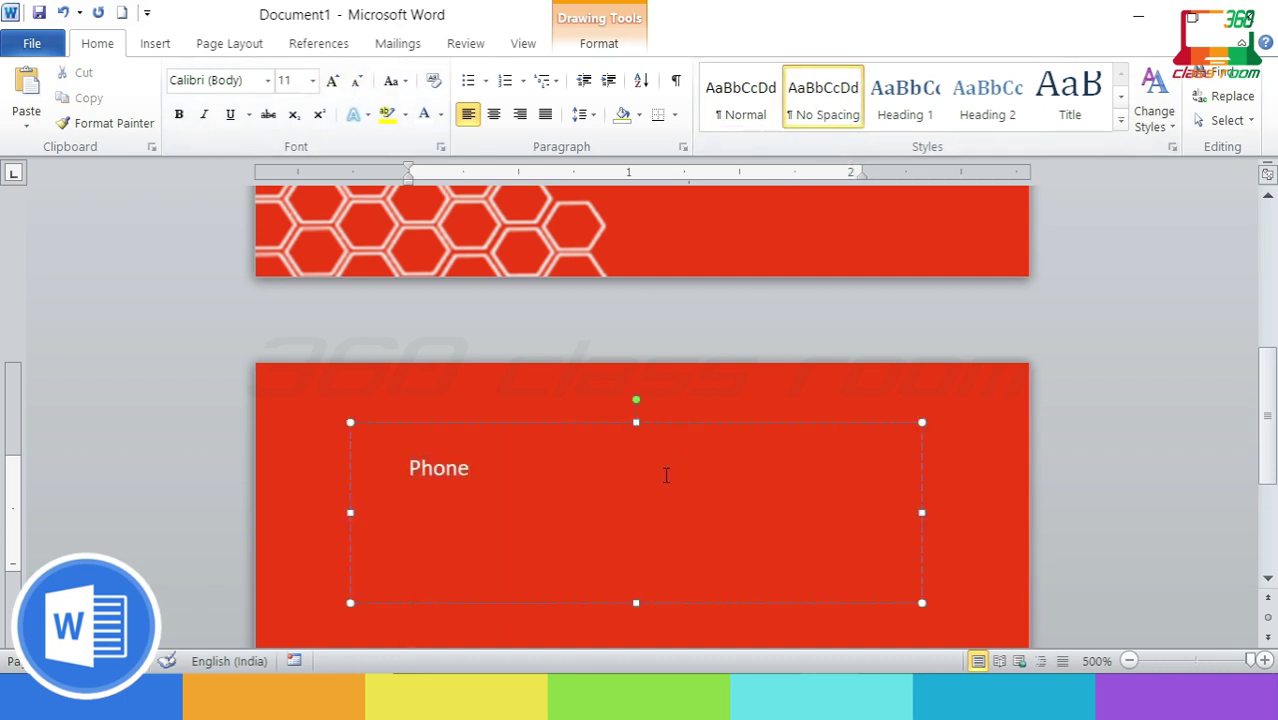
pyautogui.hotkey('ctrl', 'z')
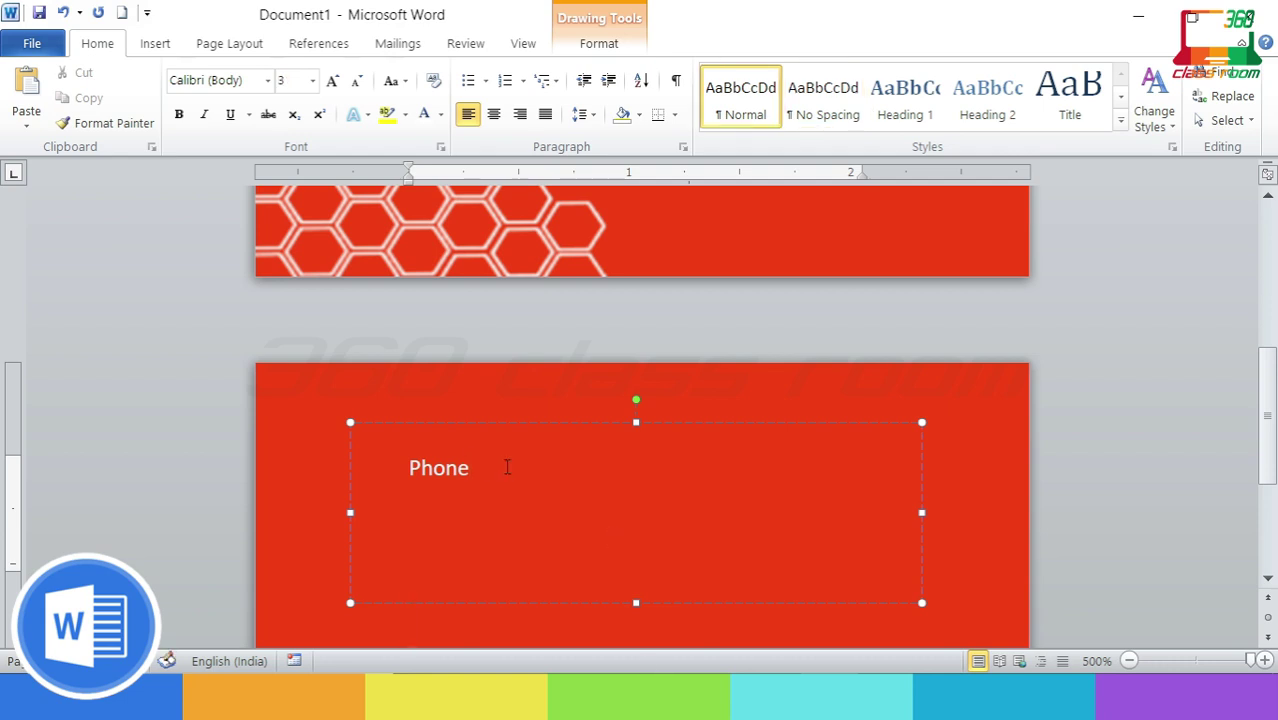
pyautogui.hotkey('ctrl', 'z')
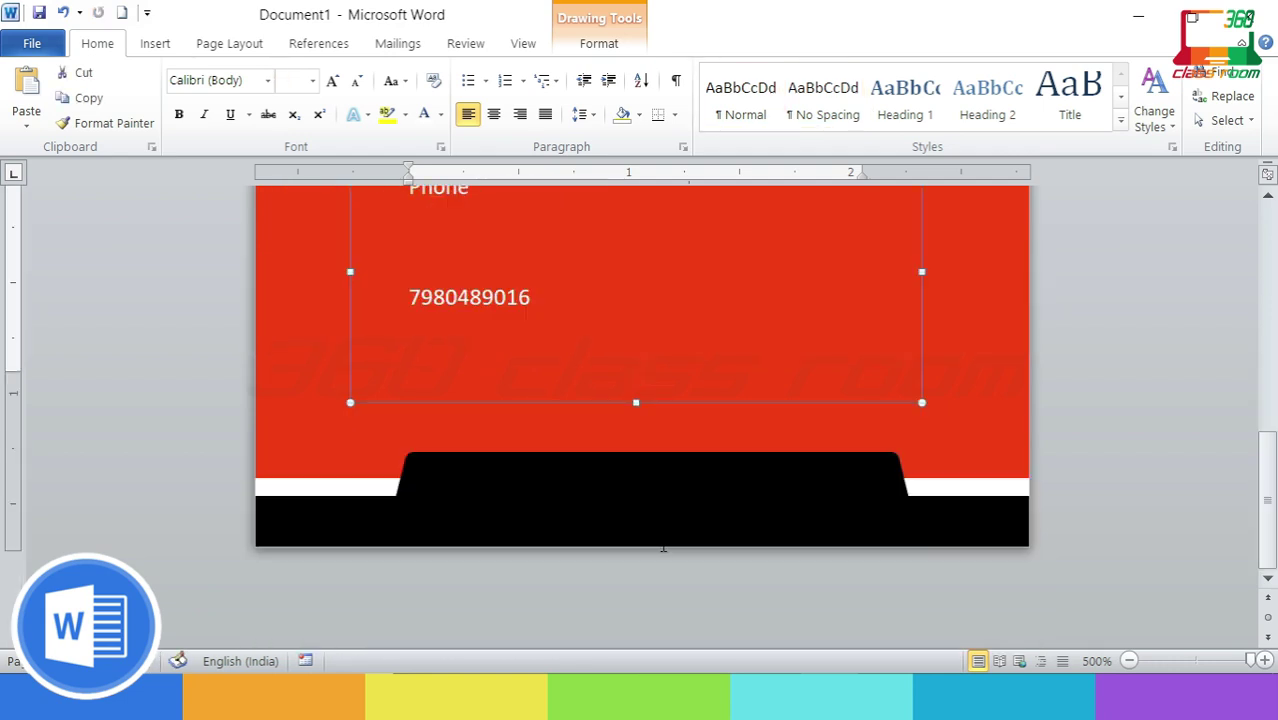
pyautogui.moveTo(524, 368); pyautogui.dragTo(403, 292)
pyautogui.hotkey('ctrl', 'c')
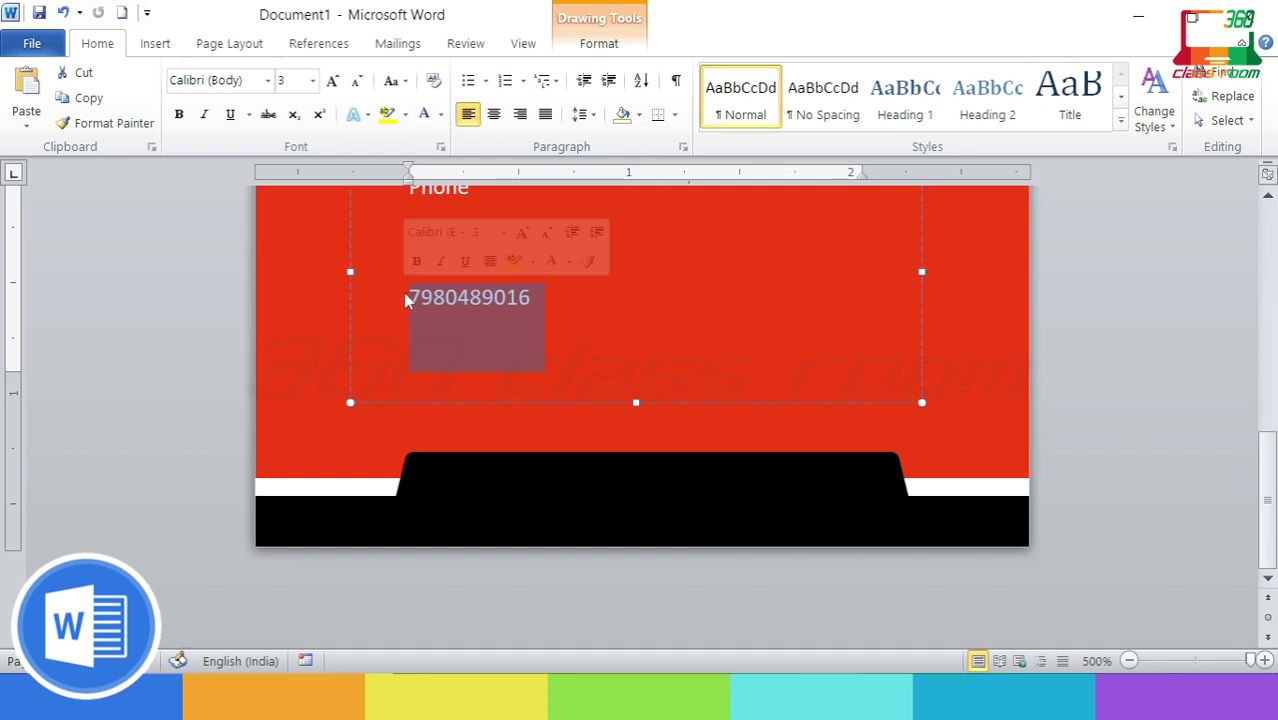
pyautogui.press('Delete')
pyautogui.moveTo(635, 402); pyautogui.dragTo(635, 232)
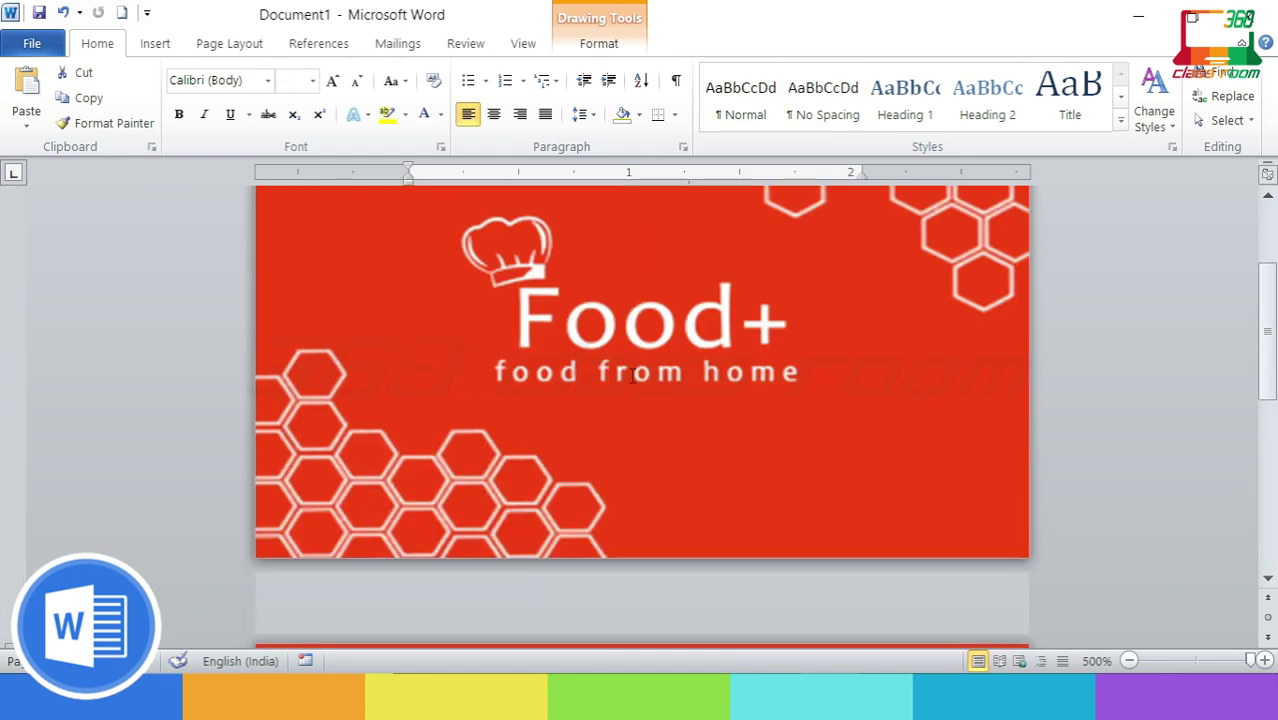
pyautogui.scroll(2, 640, 380)
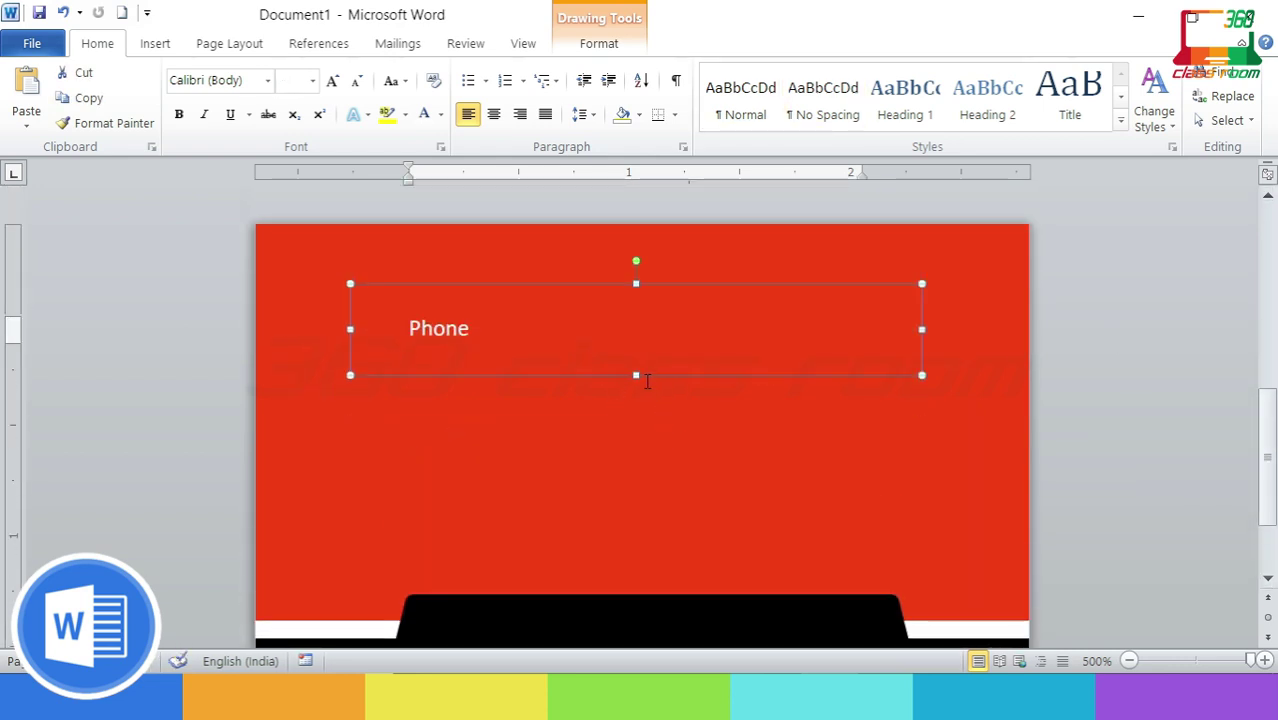
# Step: Narrow the text box and paste the phone number right after Phone
pyautogui.moveTo(636, 371)
pyautogui.mouseDown()
pyautogui.moveTo(630, 349)
pyautogui.moveTo(637, 379)
pyautogui.mouseUp()
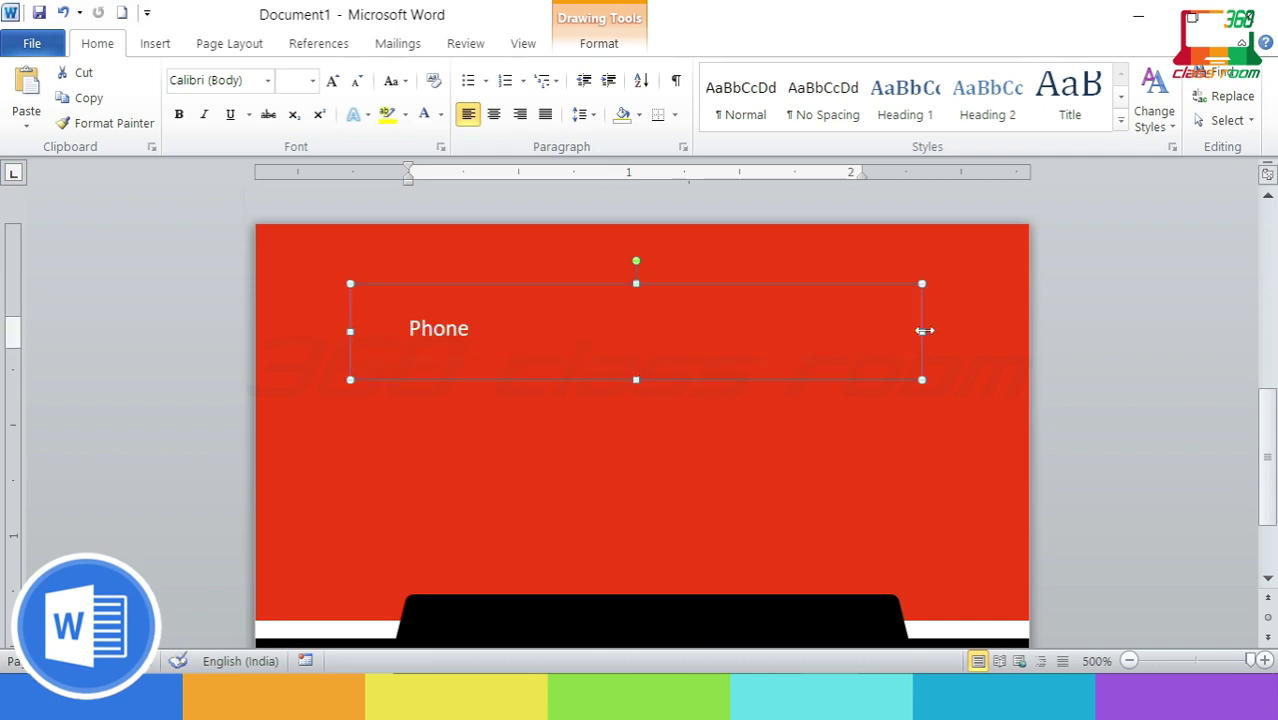
pyautogui.moveTo(922, 331); pyautogui.dragTo(673, 333)
pyautogui.click(446, 328)
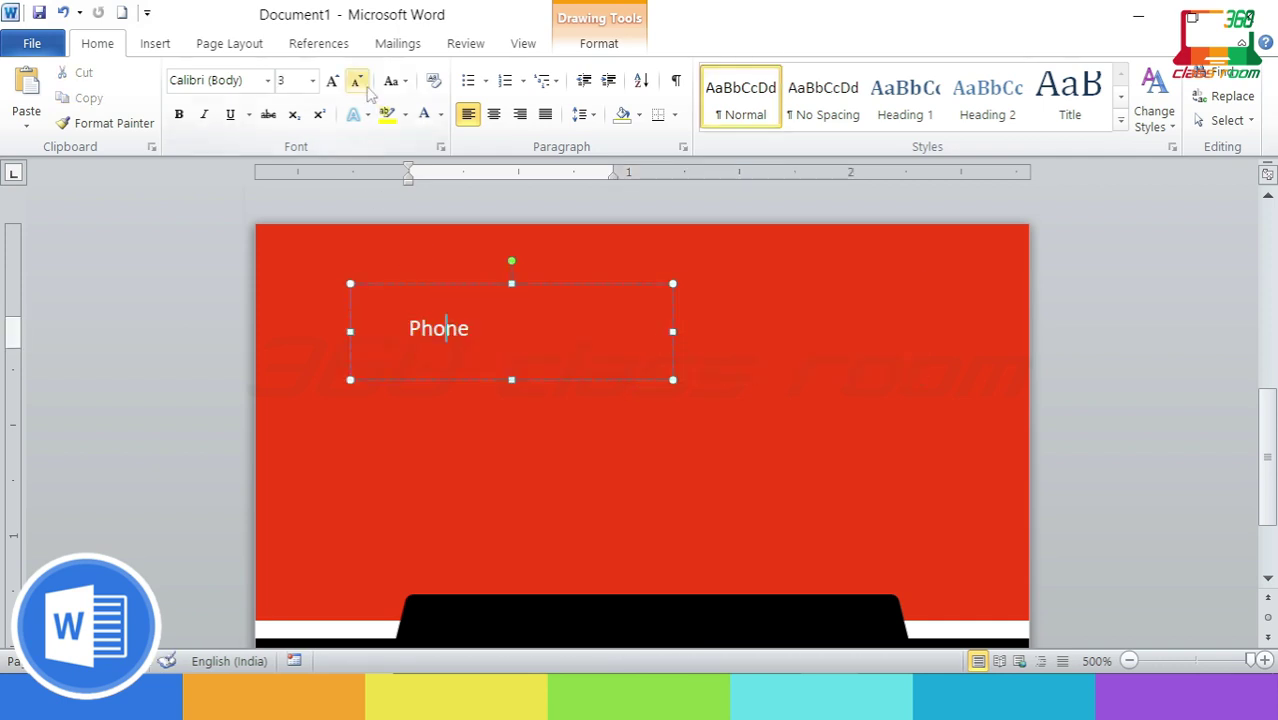
pyautogui.hotkey('ctrl', 'shift', ',')
pyautogui.hotkey('ctrl', 'v')
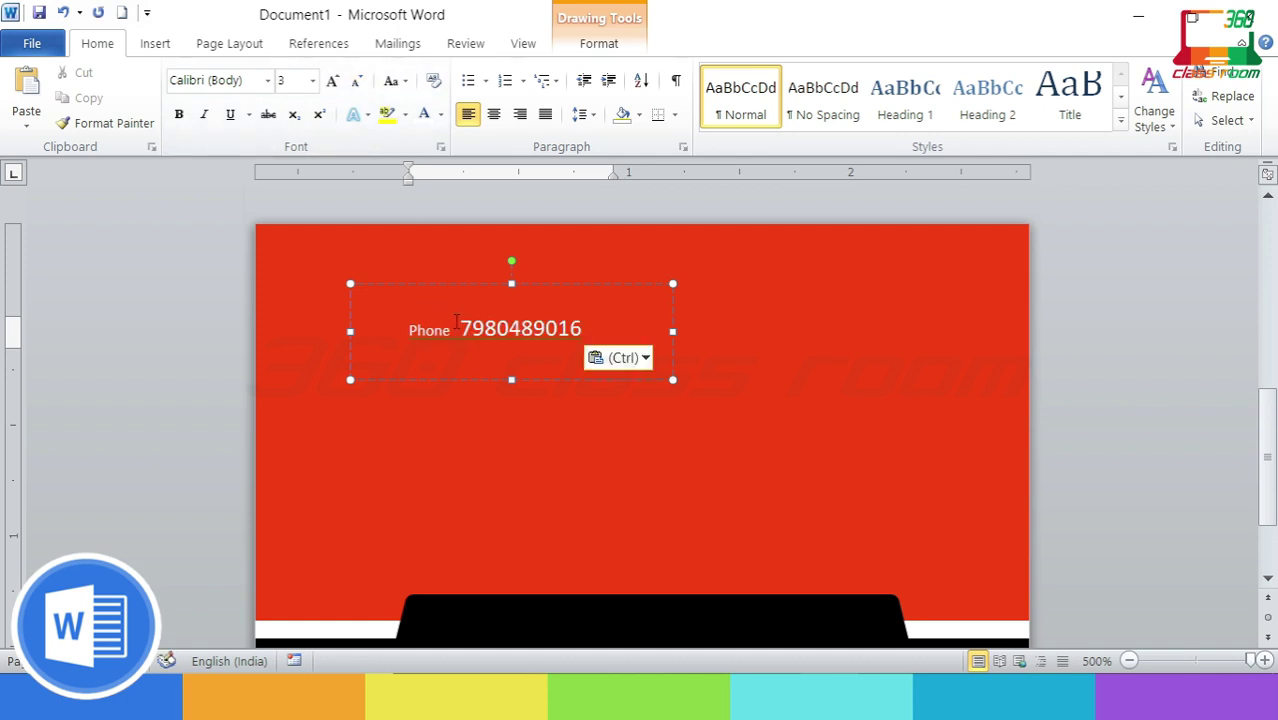
# Step: Enlarge the phone number, widen the box to fit it, and nudge the box up-left
pyautogui.moveTo(461, 331); pyautogui.dragTo(582, 331)
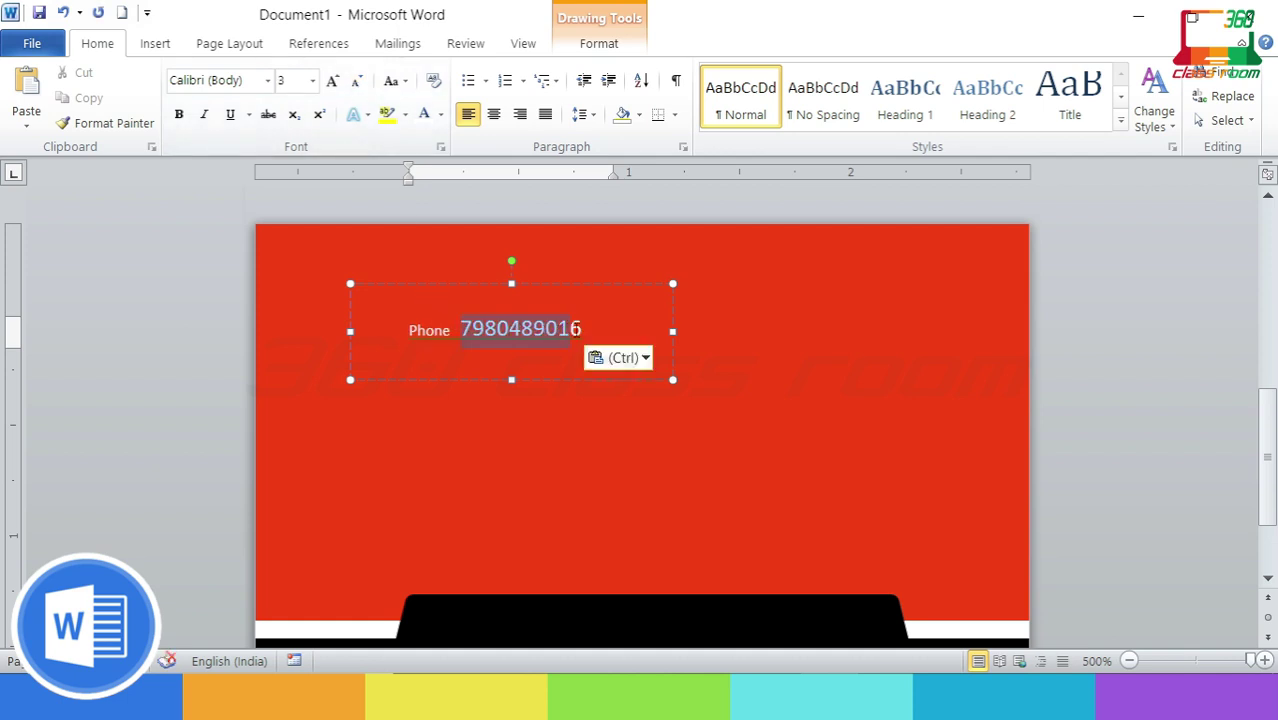
pyautogui.click(357, 81)
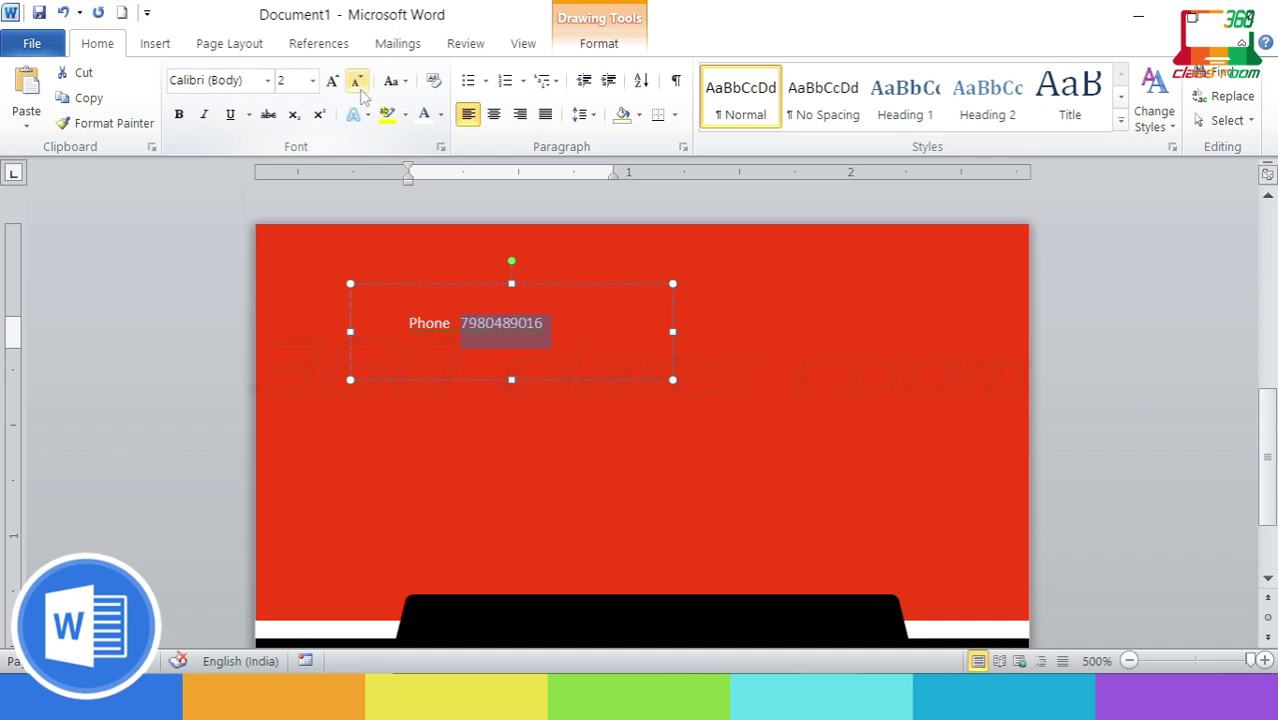
pyautogui.click(332, 80)
pyautogui.click(332, 80)
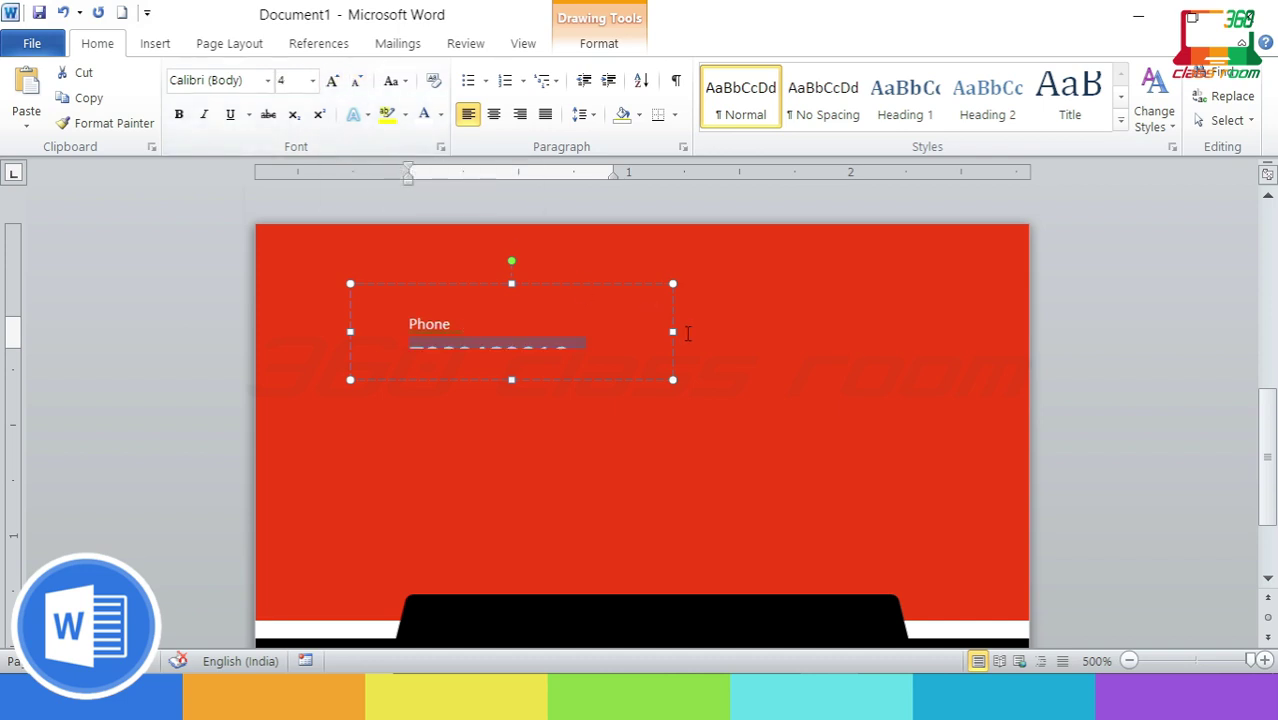
pyautogui.moveTo(673, 331); pyautogui.dragTo(712, 331)
pyautogui.rightClick(545, 340)
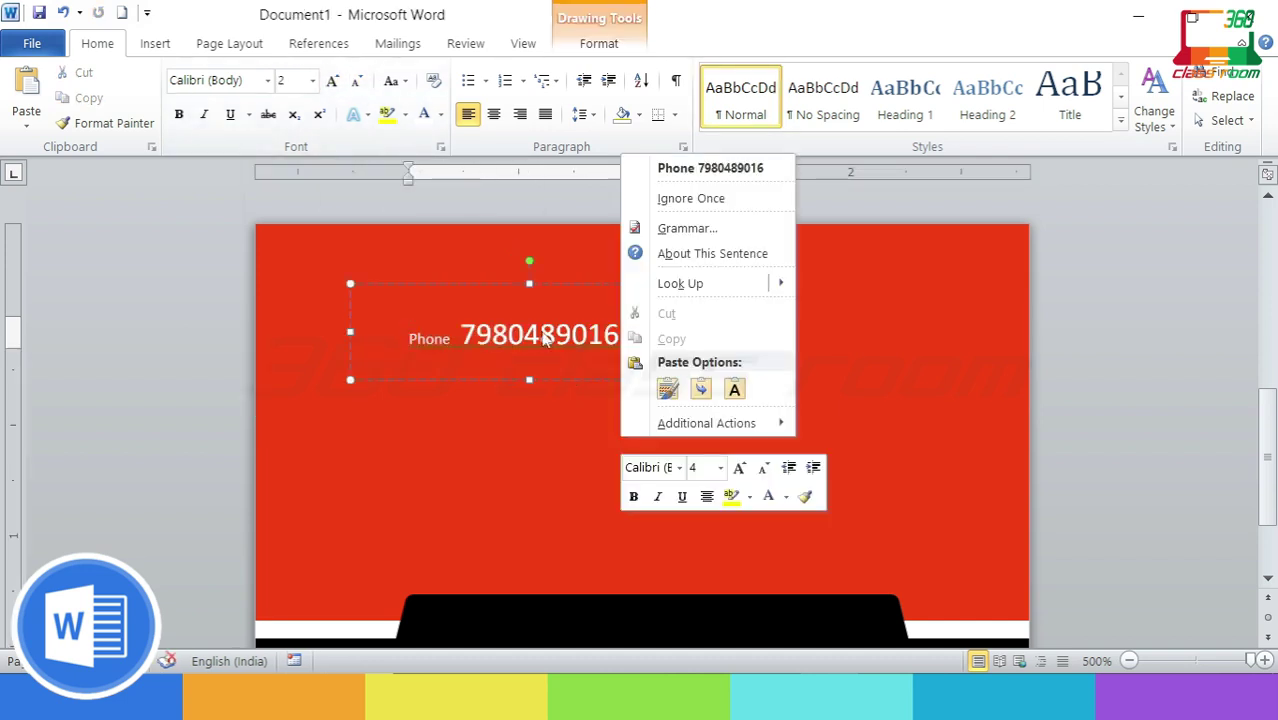
pyautogui.click(770, 423)
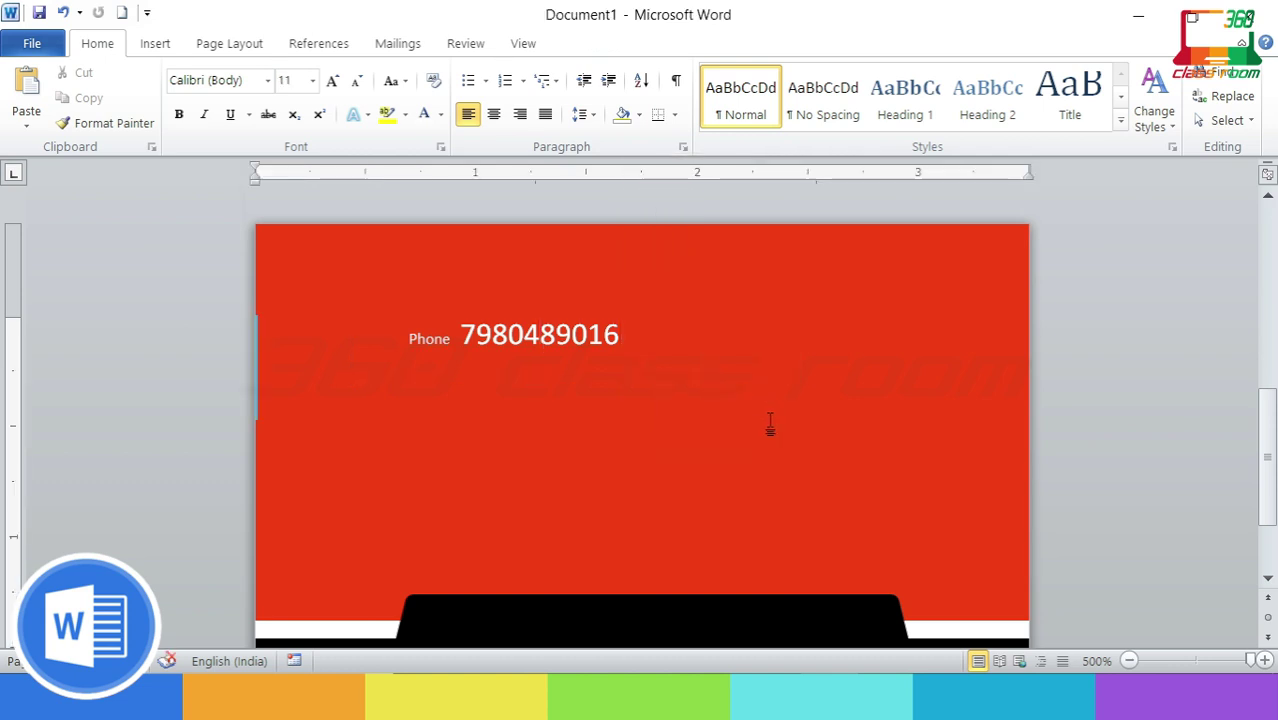
pyautogui.click(571, 287)
pyautogui.moveTo(571, 287); pyautogui.dragTo(525, 278)
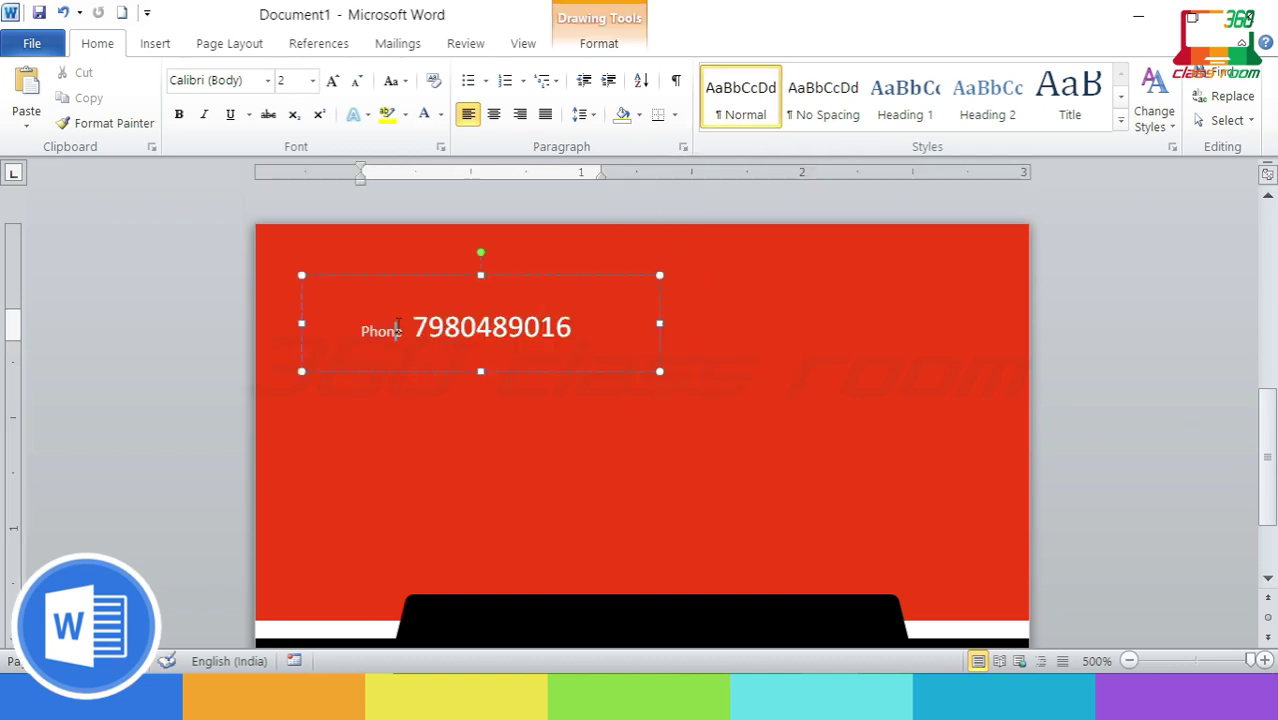
# Step: Move the Phone text box up toward the top-left of the card and adjust its font size
pyautogui.moveTo(375, 323); pyautogui.dragTo(361, 328)
pyautogui.click(332, 80)
pyautogui.click(332, 80)
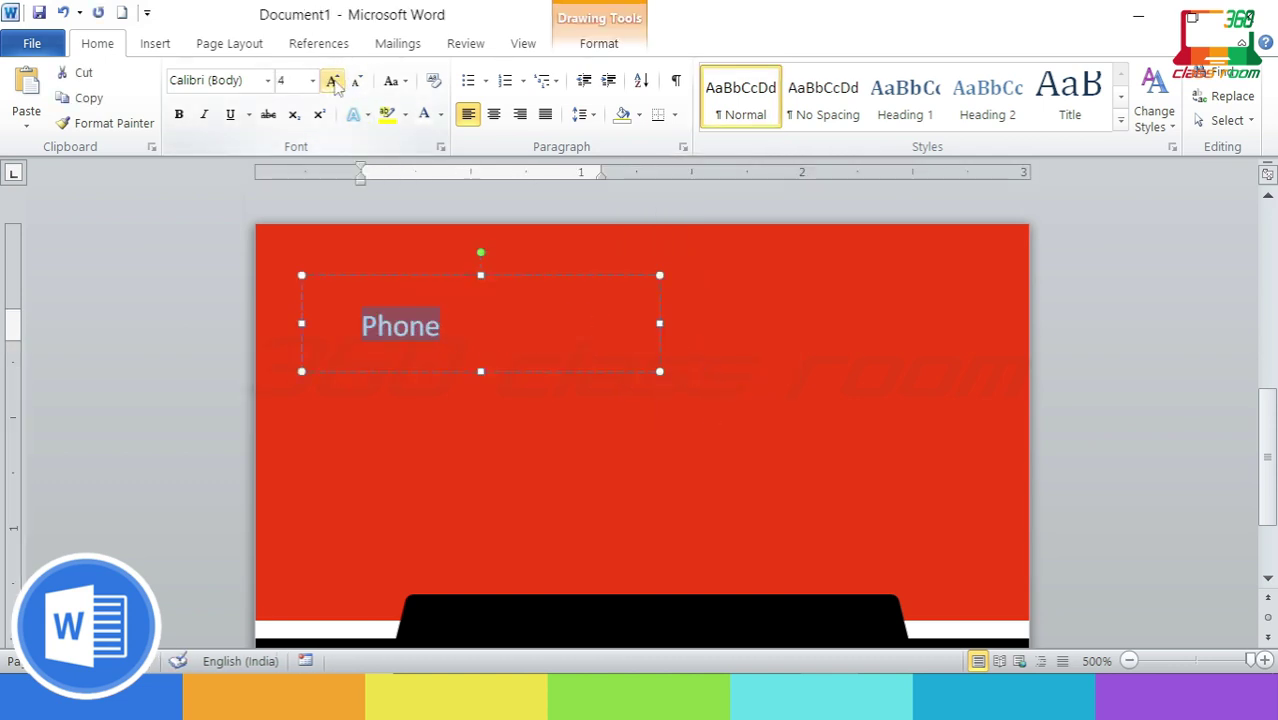
pyautogui.moveTo(477, 368); pyautogui.dragTo(476, 434)
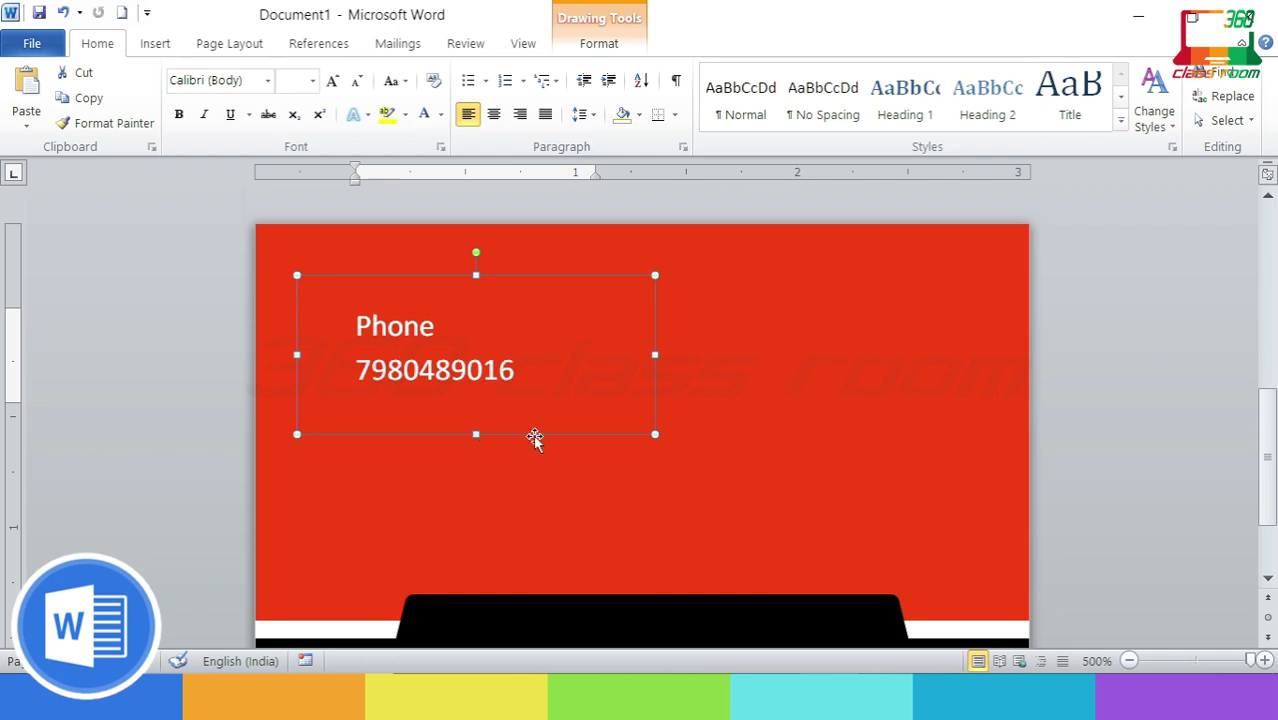
pyautogui.moveTo(522, 277); pyautogui.dragTo(514, 231)
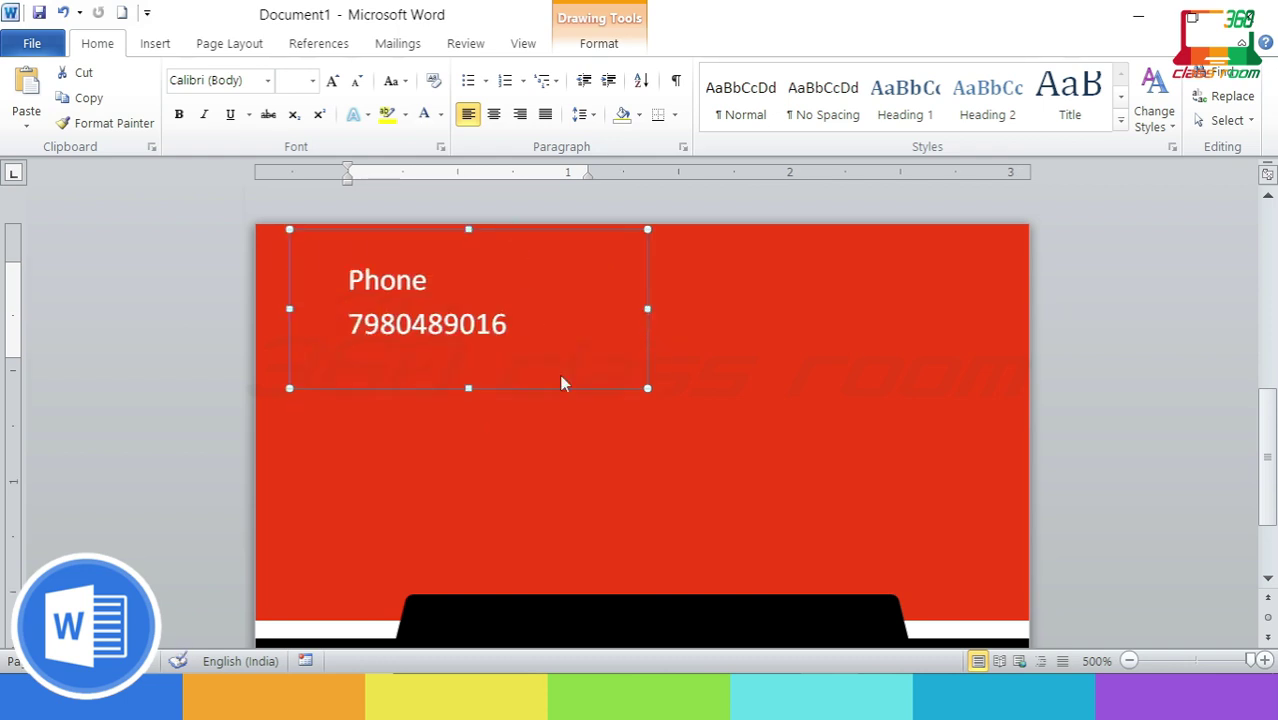
pyautogui.press('Up')
pyautogui.press('Left')
pyautogui.press('Left')
pyautogui.press('Left')
pyautogui.press('Left')
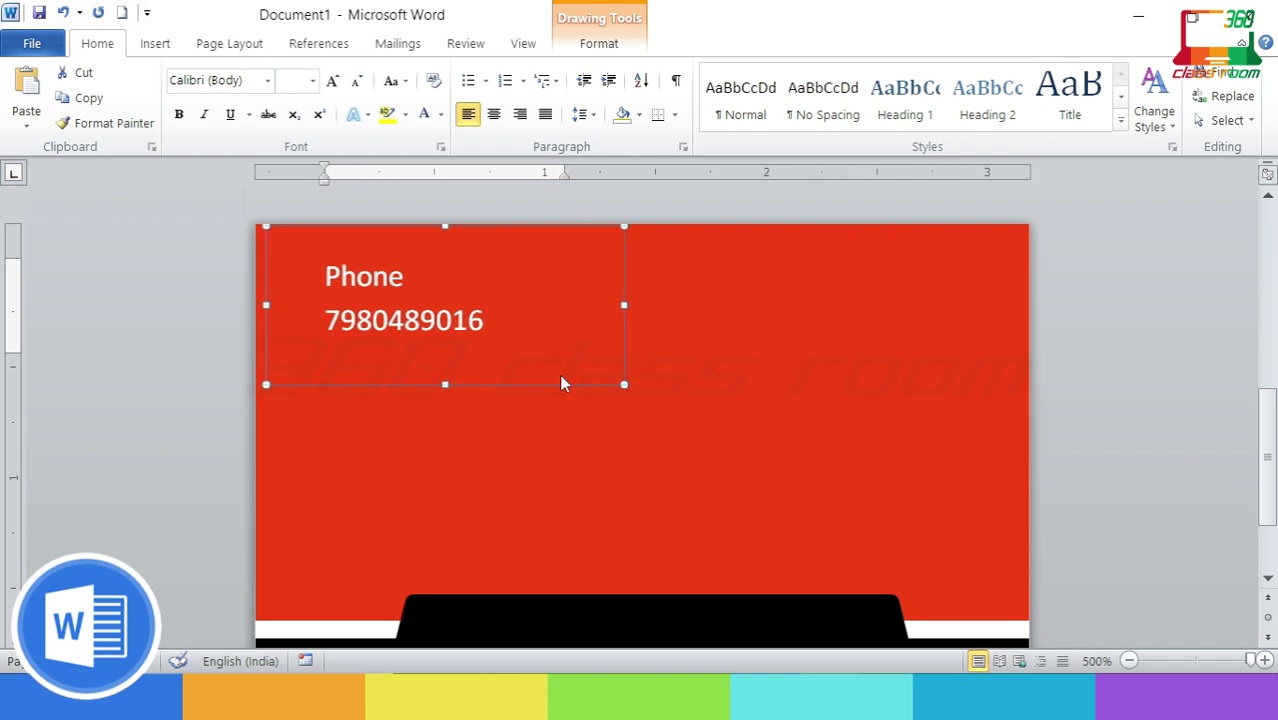
pyautogui.click(356, 80)
pyautogui.click(356, 80)
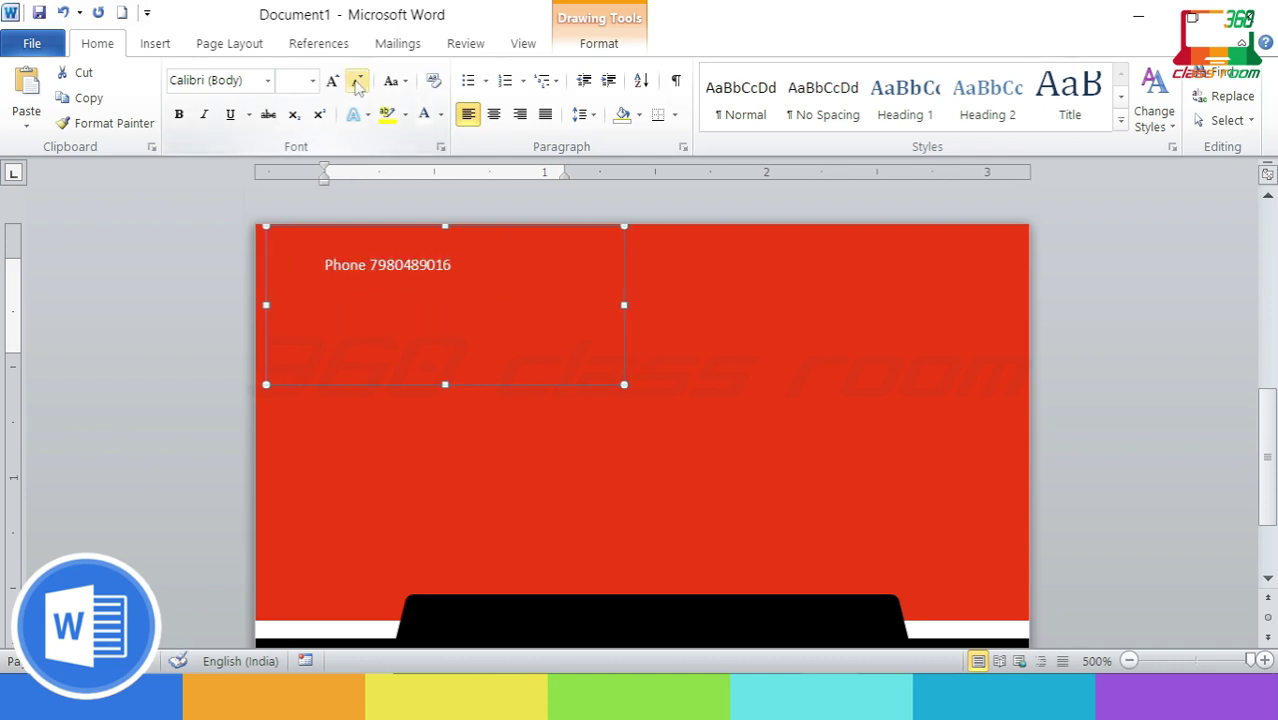
# Step: Try deleting the phone number, restore it, and ignore its spelling flag
pyautogui.click(372, 265)
pyautogui.hotkey('shift', 'End')
pyautogui.press('Delete')
pyautogui.hotkey('ctrl', 'z')
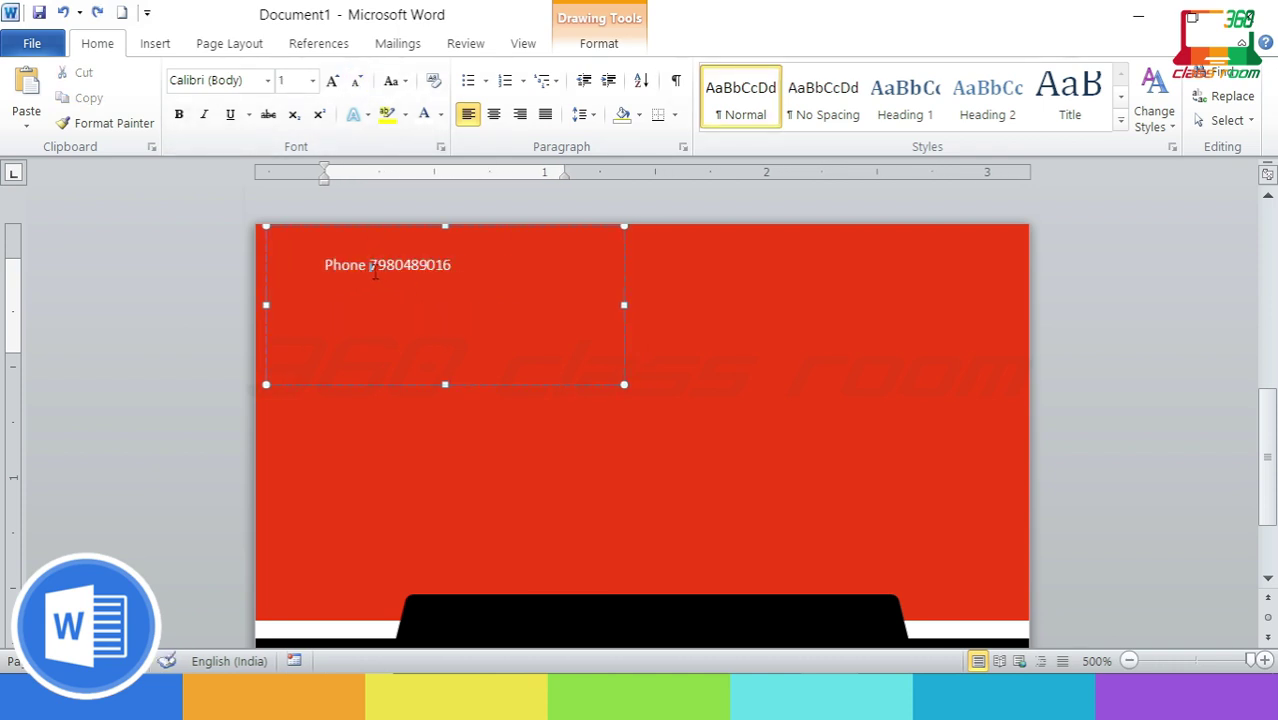
pyautogui.hotkey('ctrl', 'y')
pyautogui.hotkey('ctrl', 'z')
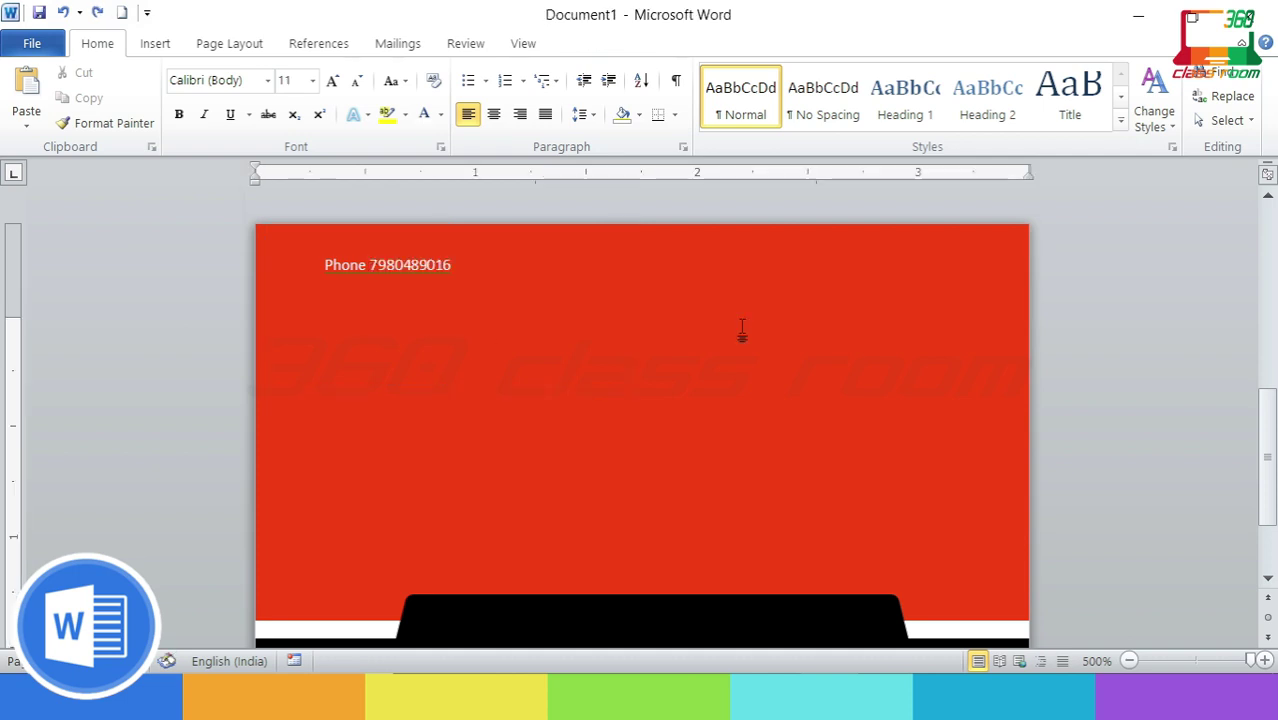
pyautogui.rightClick(408, 270)
pyautogui.click(493, 408)
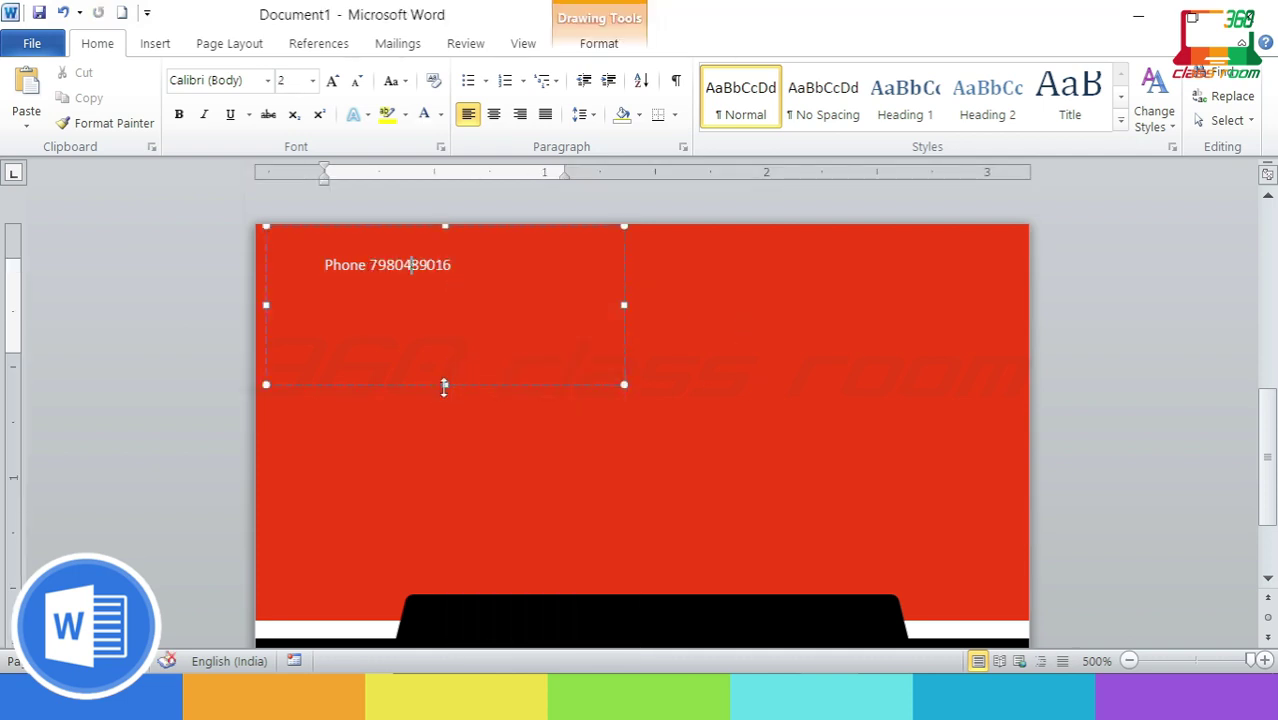
# Step: Make the box taller and put the number below Phone, with No Spacing and text shrunk to 2 pt
pyautogui.moveTo(445, 384); pyautogui.dragTo(449, 474)
pyautogui.click(371, 267)
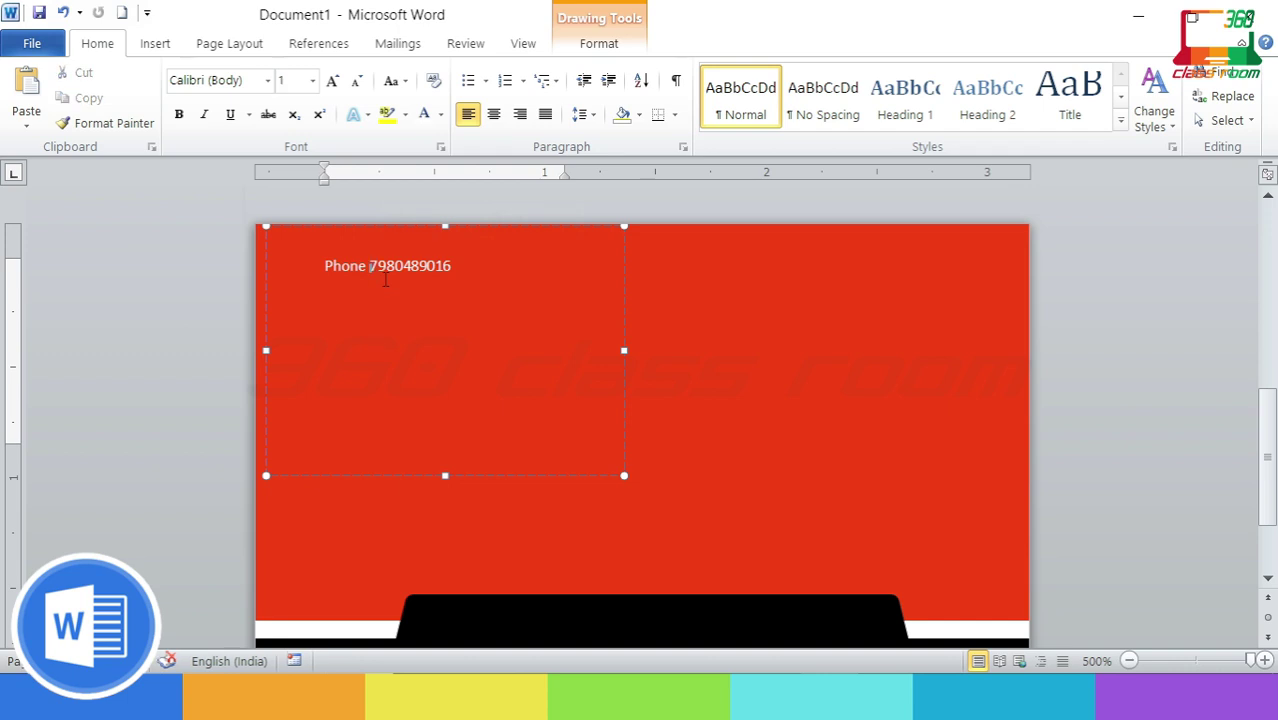
pyautogui.press('Return')
pyautogui.press('Return')
pyautogui.press('Return')
pyautogui.moveTo(420, 440); pyautogui.dragTo(322, 262)
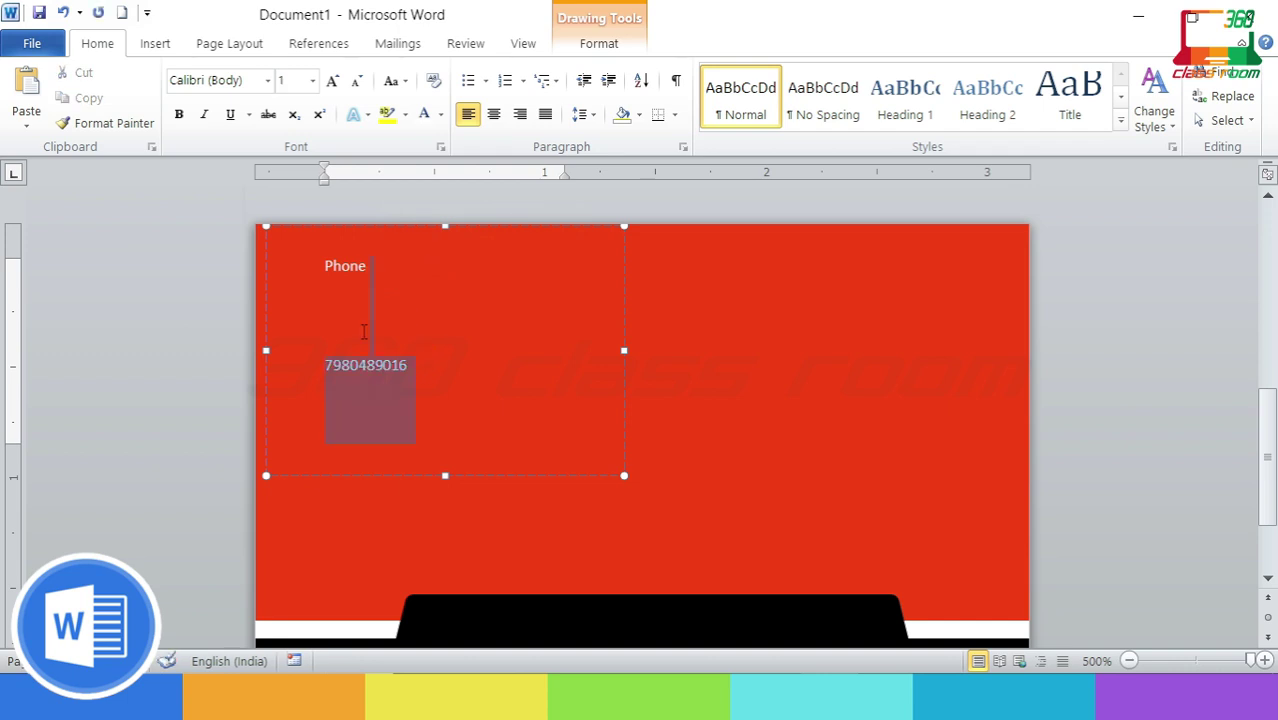
pyautogui.click(823, 100)
pyautogui.click(359, 84)
pyautogui.click(359, 84)
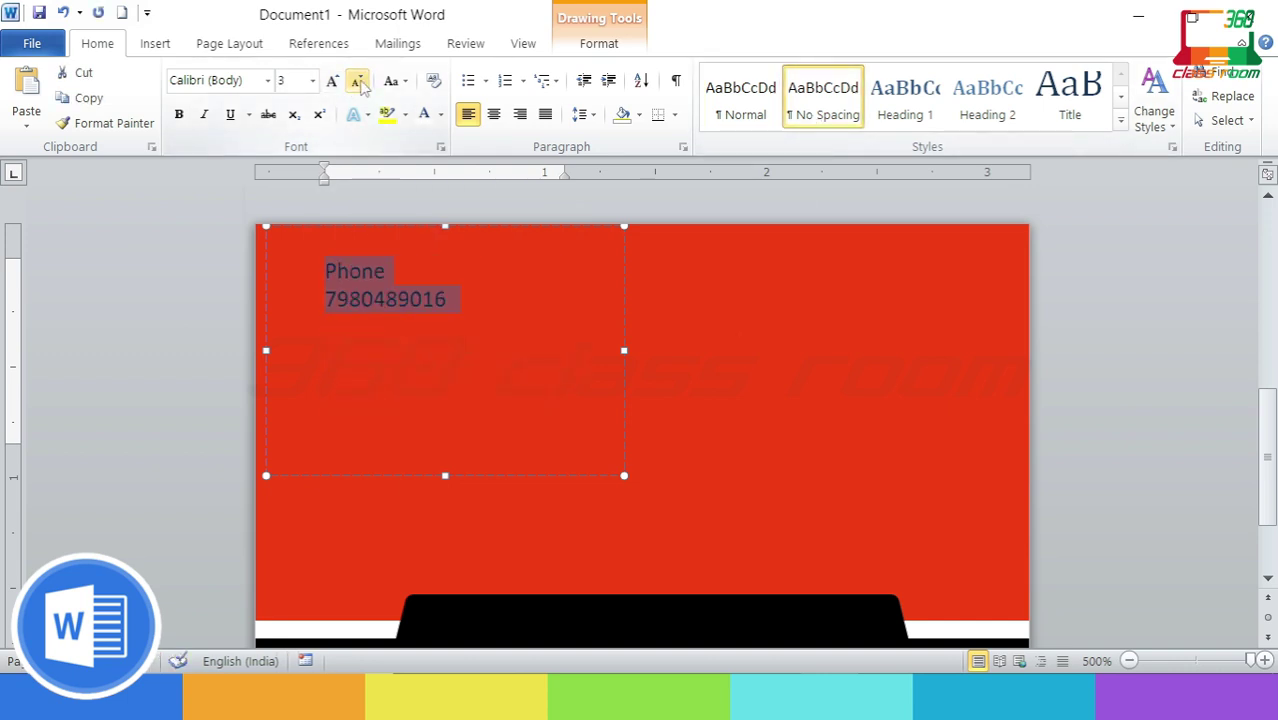
pyautogui.click(359, 84)
pyautogui.click(451, 290)
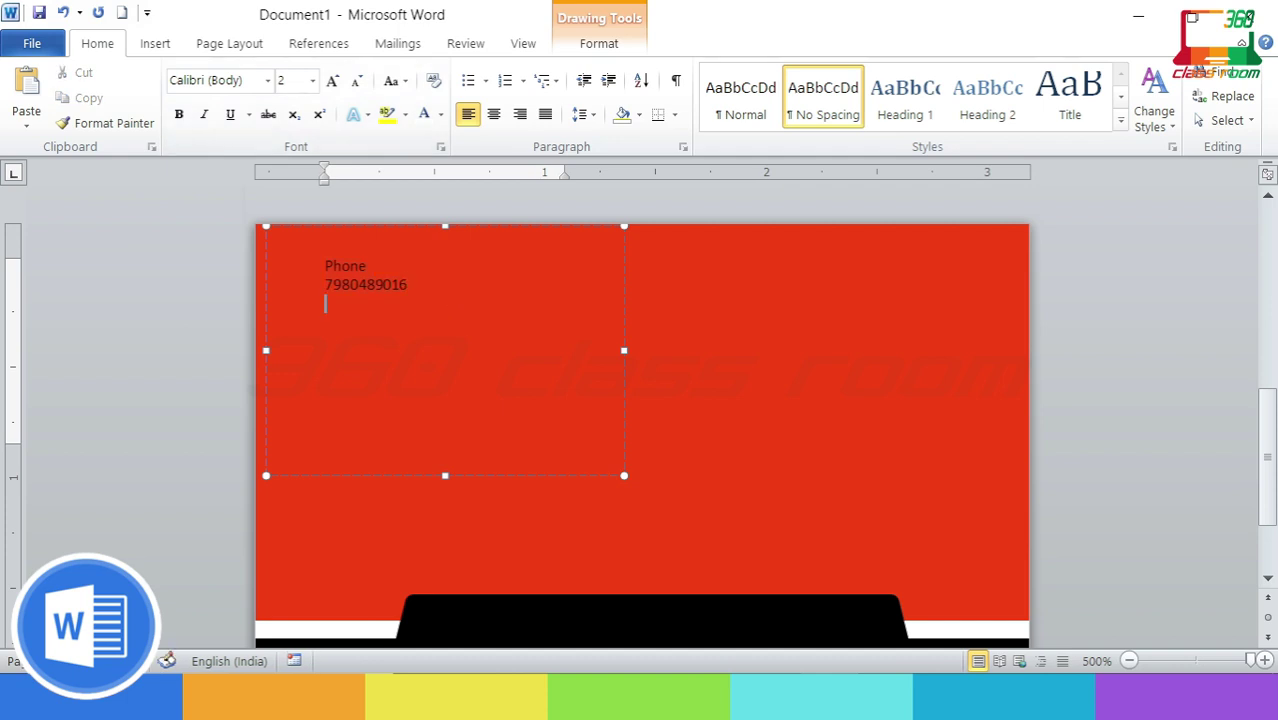
# Step: Paste the Email and Location lines, joining 'Bengal' onto the West line with a capital B
pyautogui.hotkey('ctrl', 'v')
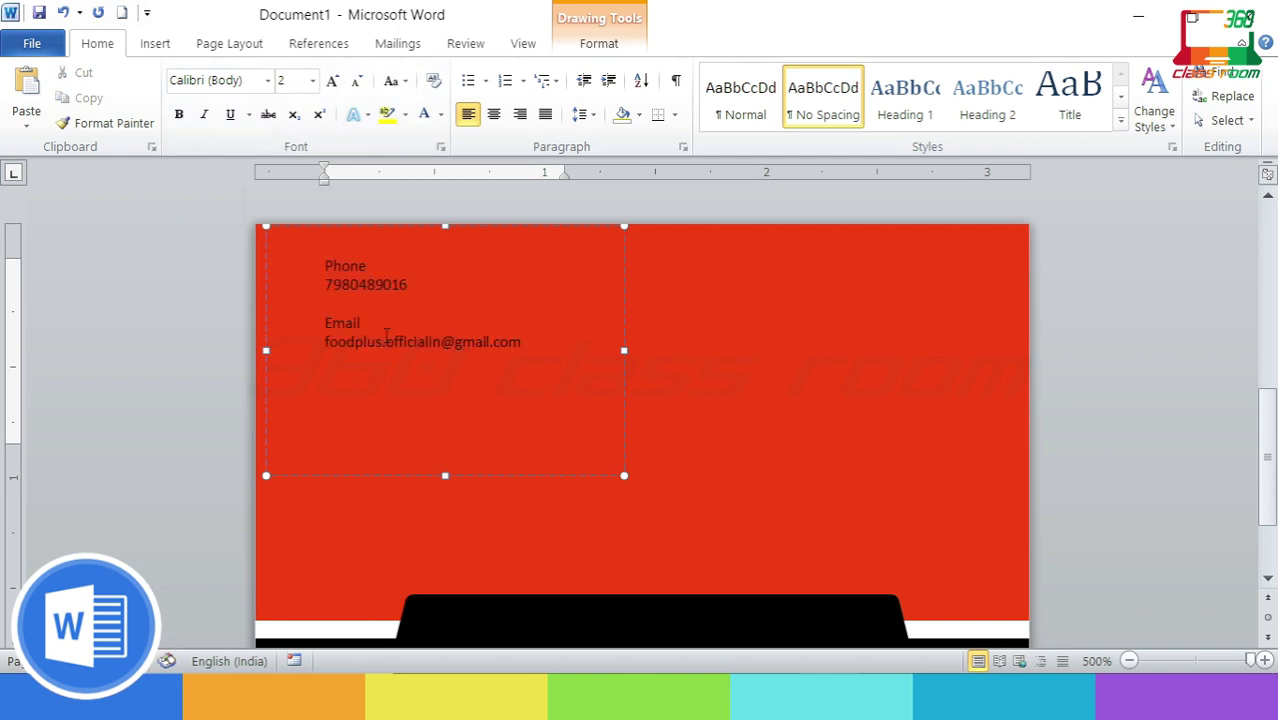
pyautogui.press('Return')
pyautogui.write('Location Barasat, Kolkata-700125, West Bengal.')
pyautogui.click(527, 399)
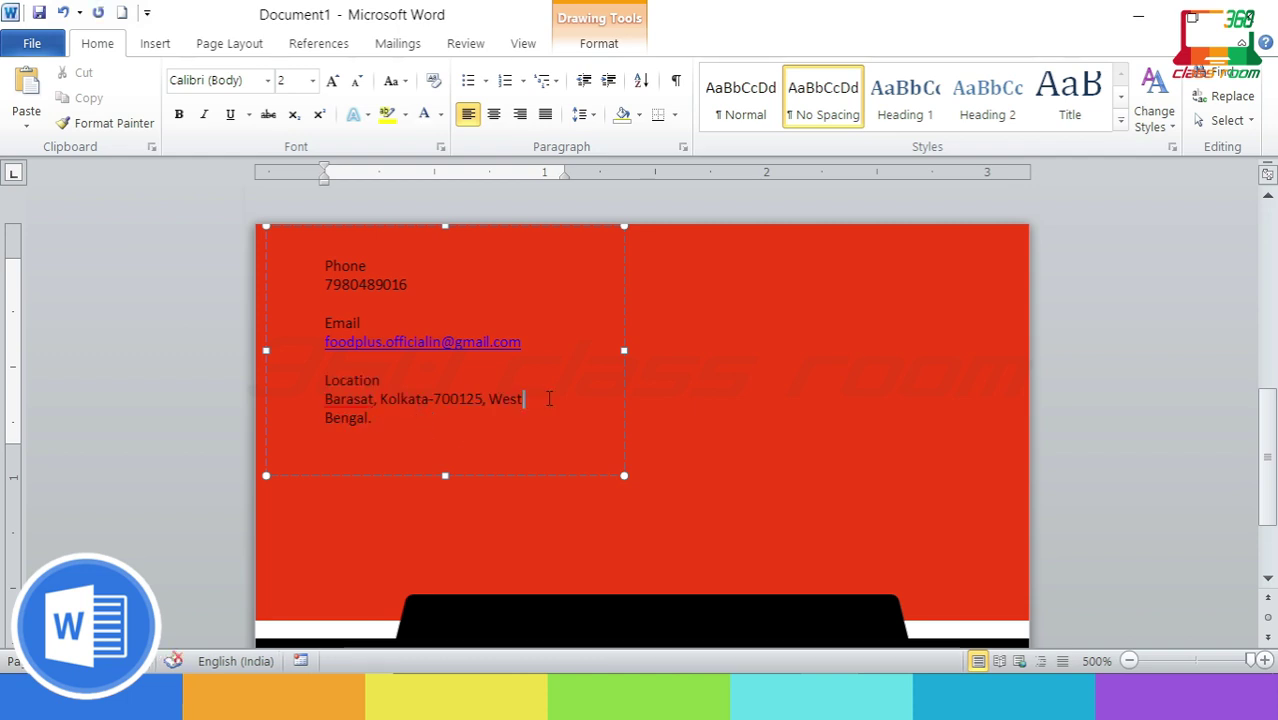
pyautogui.press('Delete')
pyautogui.press('Delete')
pyautogui.write('b')
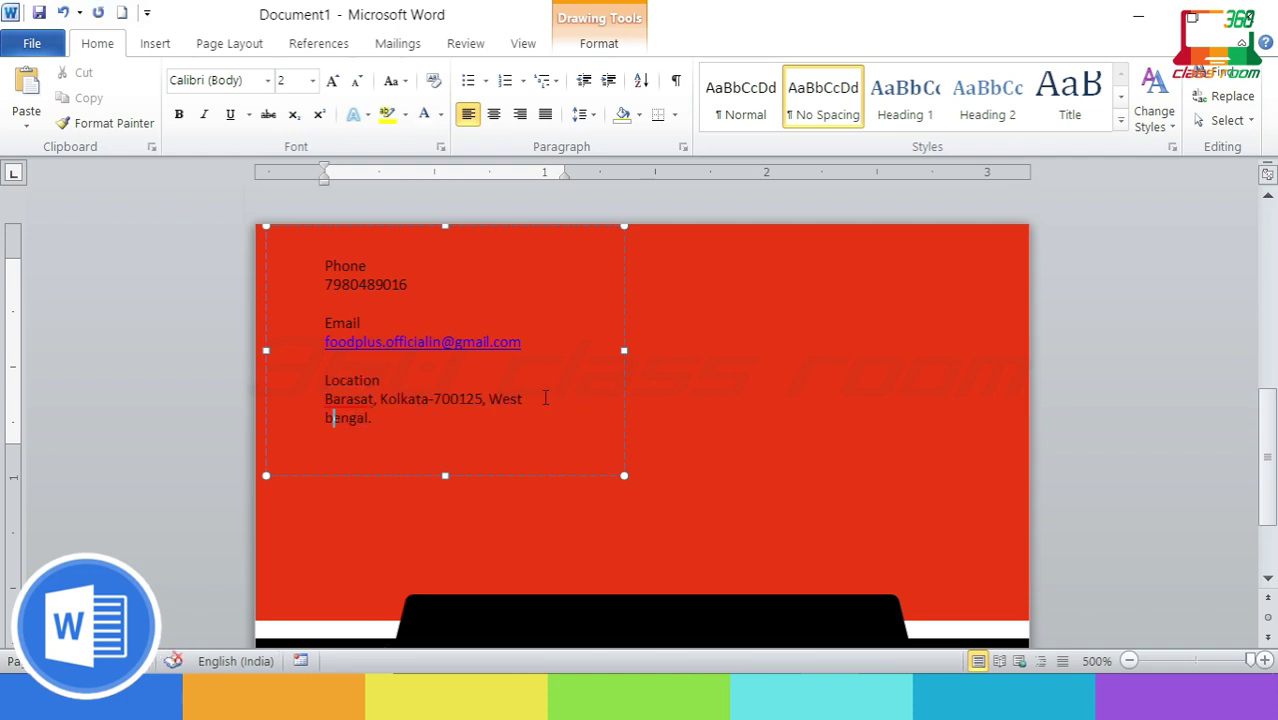
pyautogui.press('BackSpace')
pyautogui.write('b')
pyautogui.press('BackSpace')
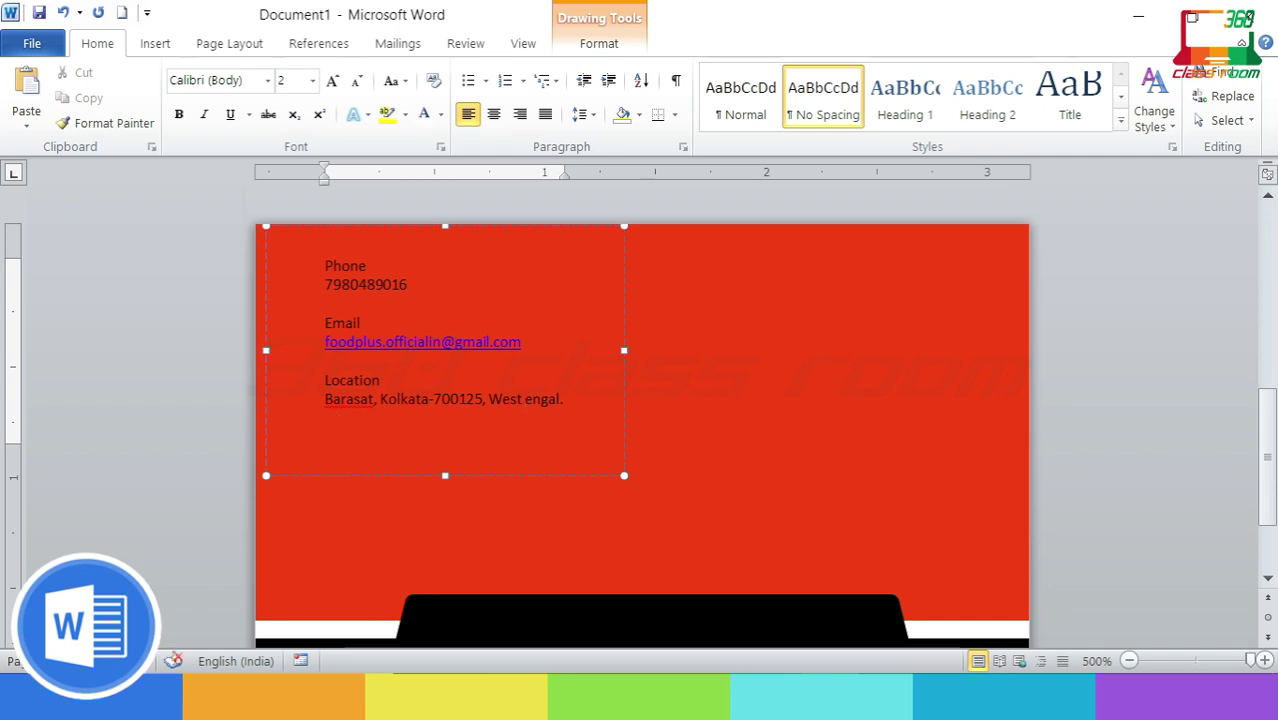
pyautogui.write('B')
# Step: Widen the text box so the address fits one line and ignore the flags on West and Barasat
pyautogui.moveTo(624, 350); pyautogui.dragTo(649, 347)
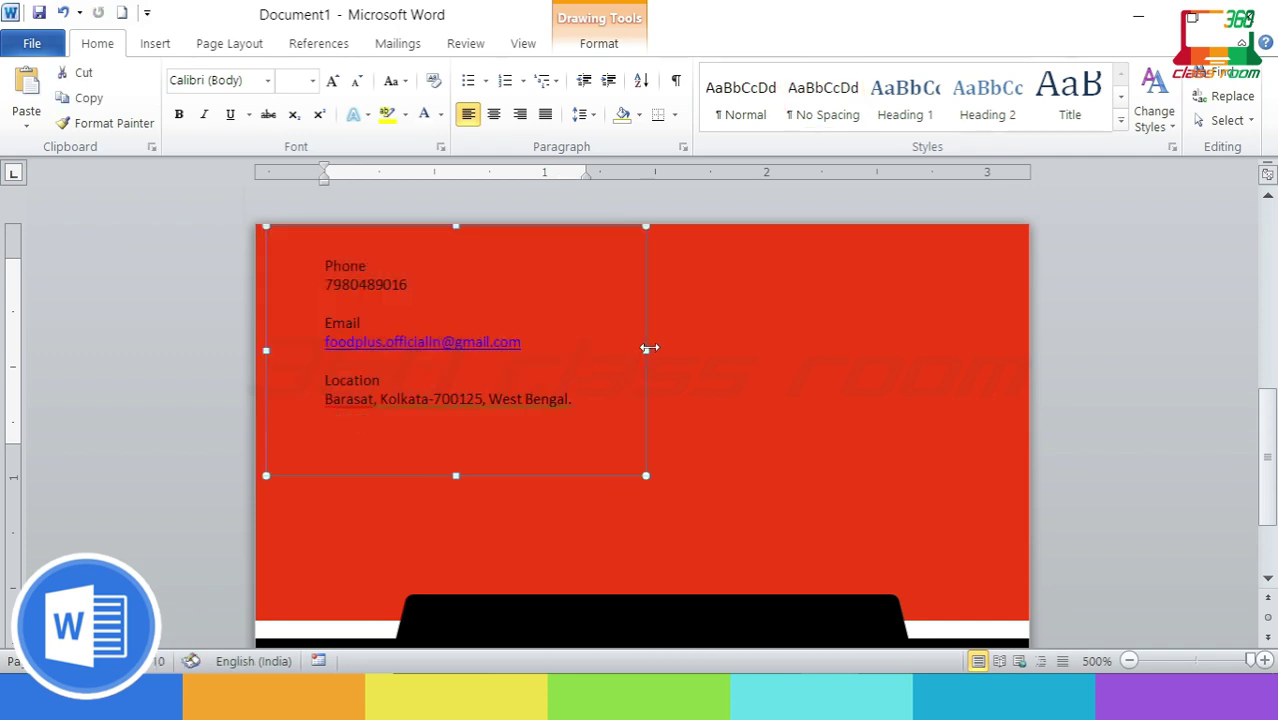
pyautogui.rightClick(527, 398)
pyautogui.click(485, 399)
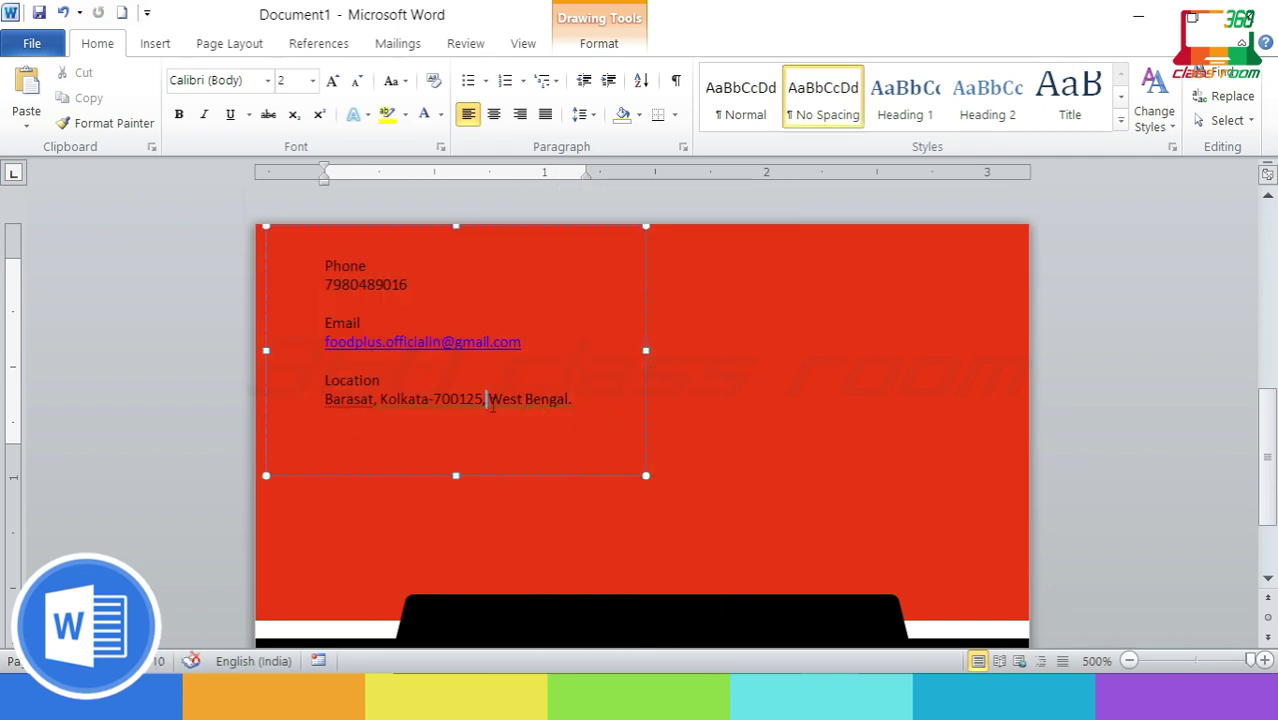
pyautogui.rightClick(522, 405)
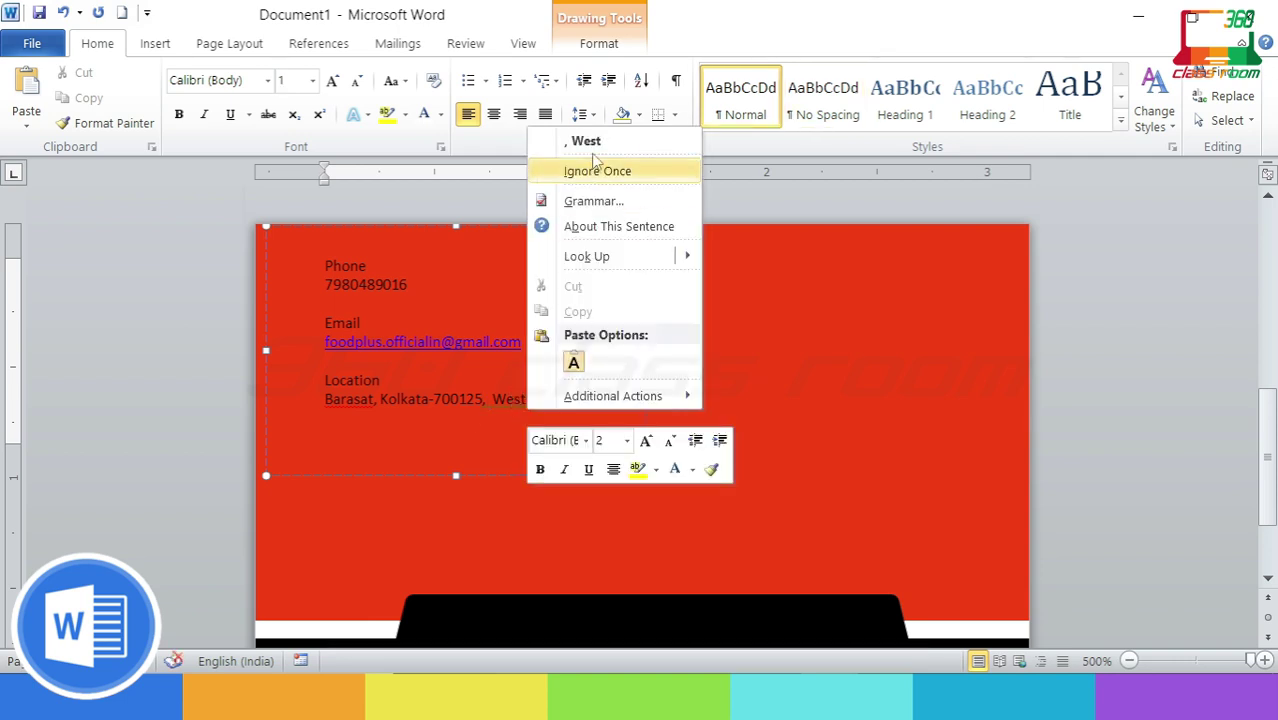
pyautogui.click(727, 380)
pyautogui.rightClick(423, 403)
pyautogui.press('Escape')
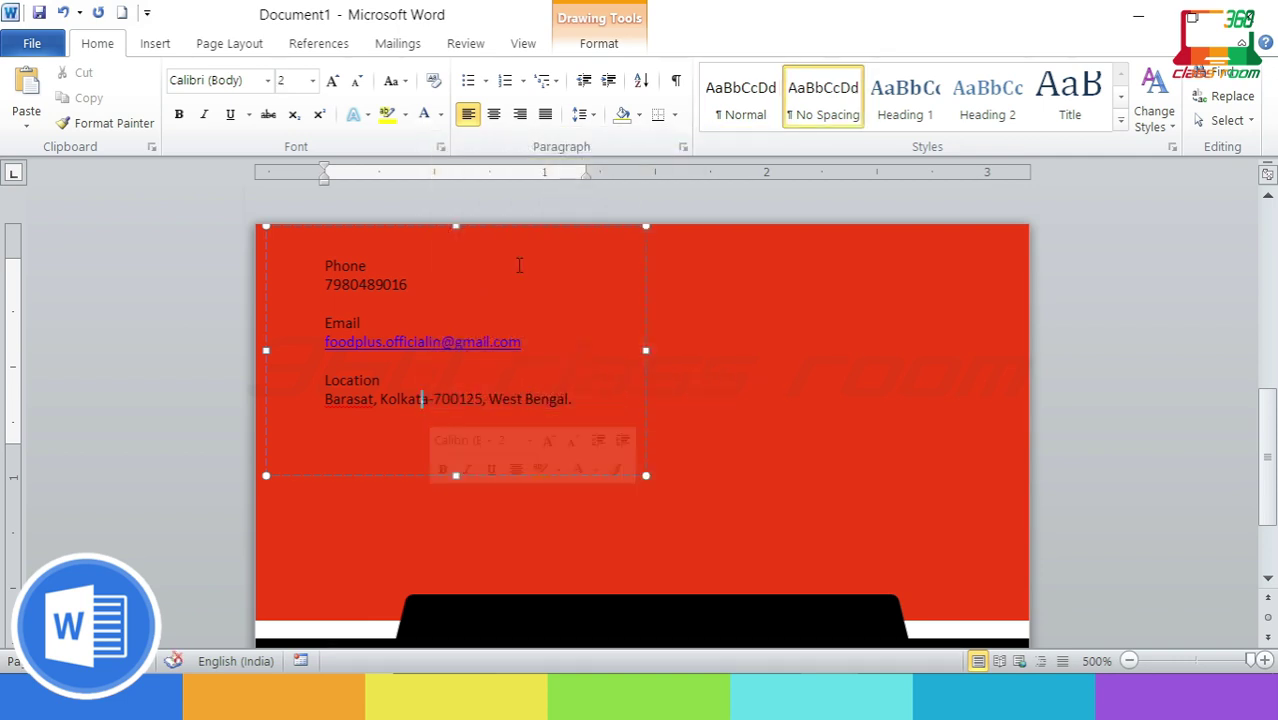
pyautogui.rightClick(362, 408)
pyautogui.click(452, 352)
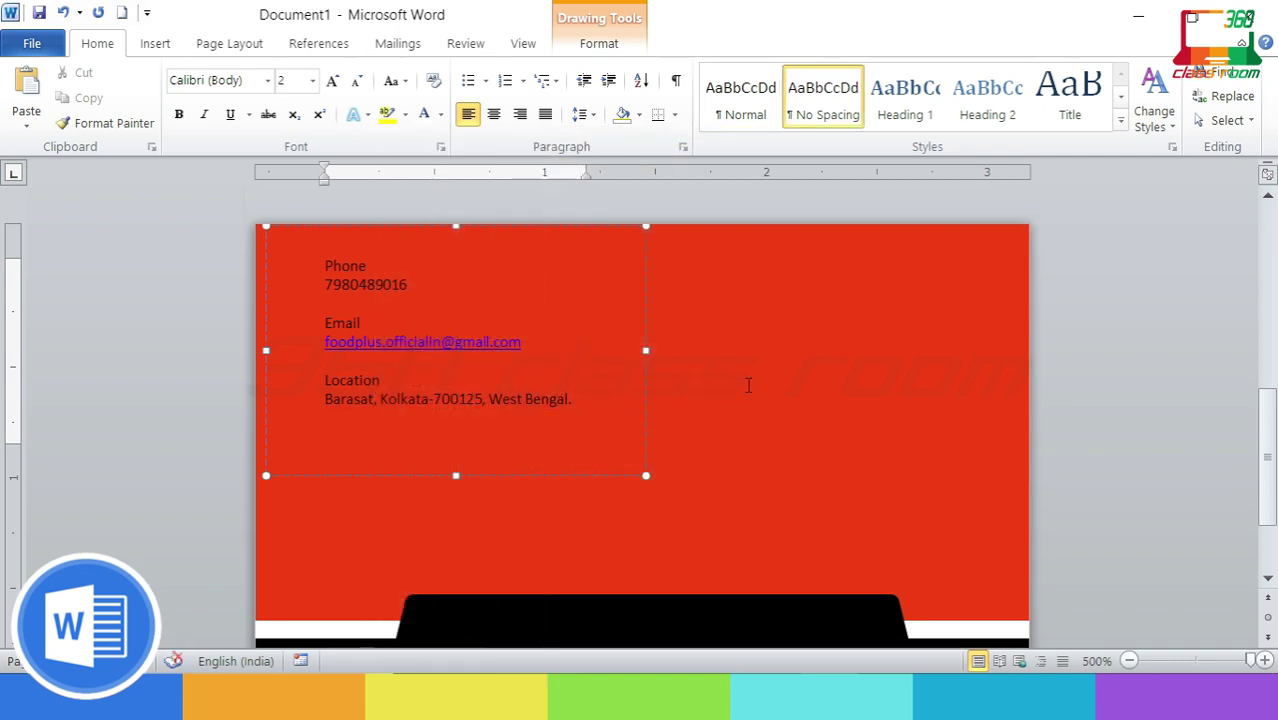
pyautogui.click(742, 390)
# Step: Make all the contact text white, enlarge its text box, and grow the font
pyautogui.hotkey('ctrl', 'a')
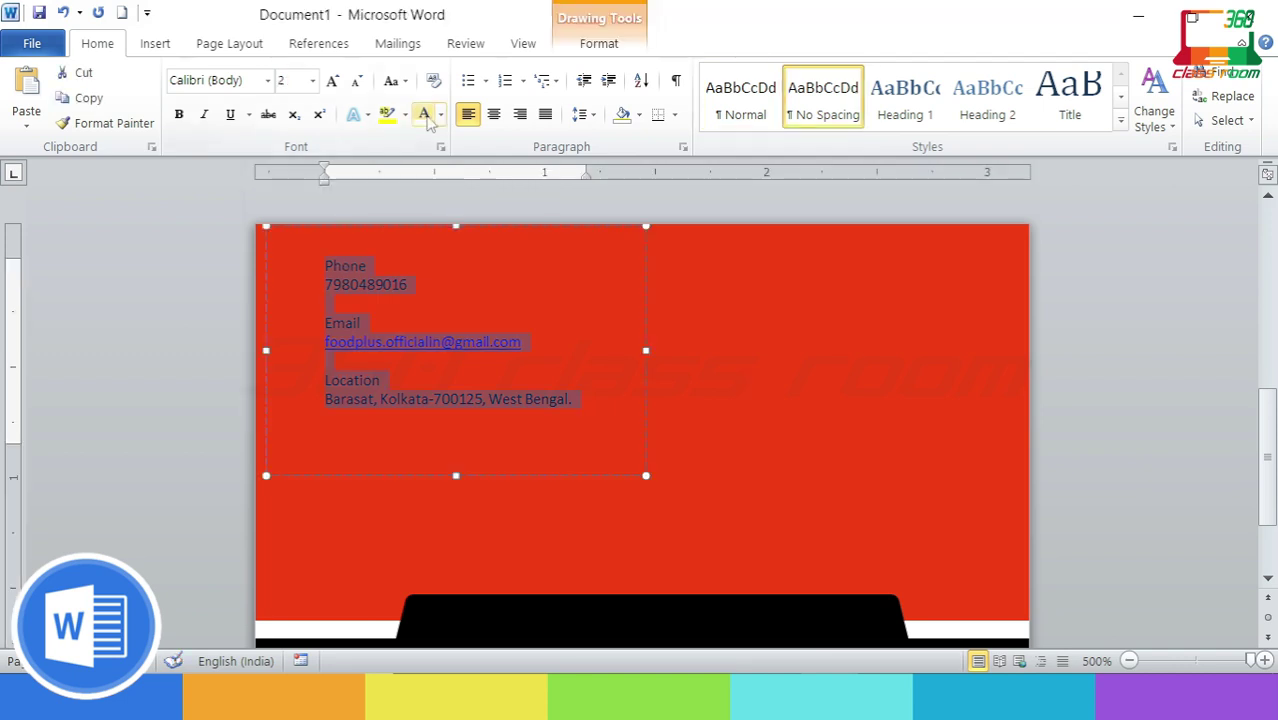
pyautogui.click(699, 419)
pyautogui.click(620, 455)
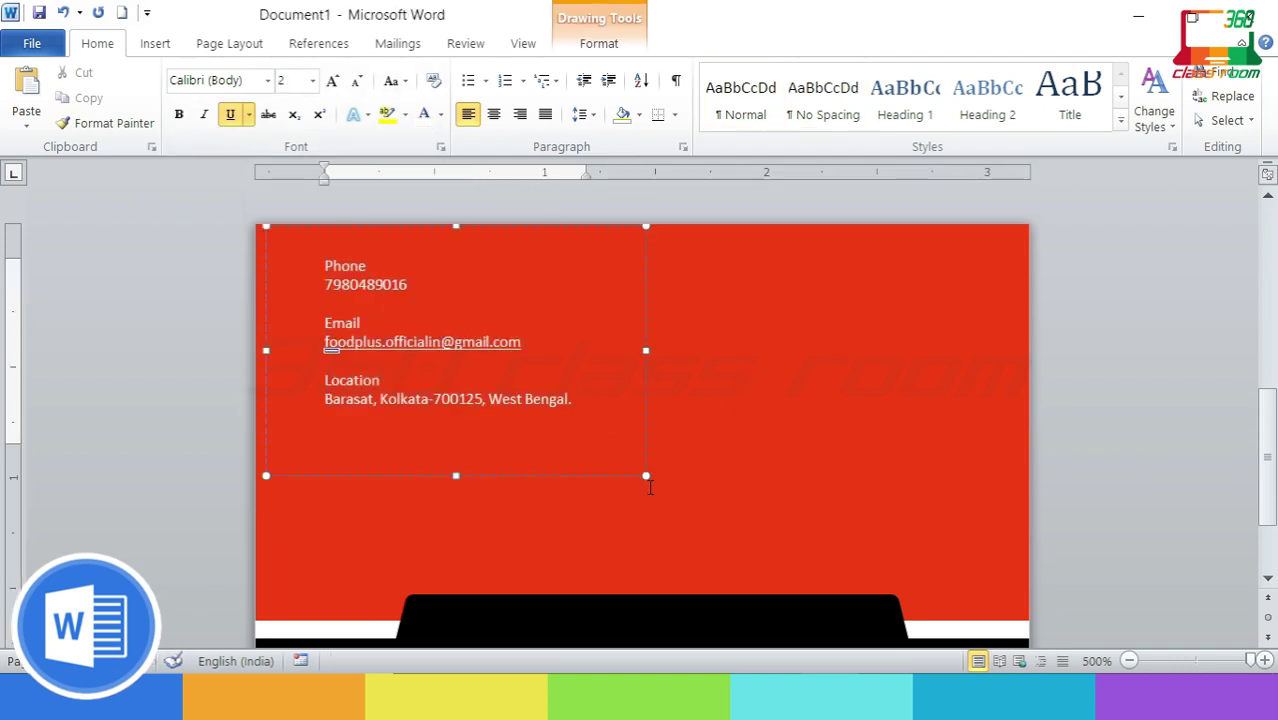
pyautogui.moveTo(646, 476); pyautogui.dragTo(806, 592)
pyautogui.moveTo(593, 414); pyautogui.dragTo(316, 248)
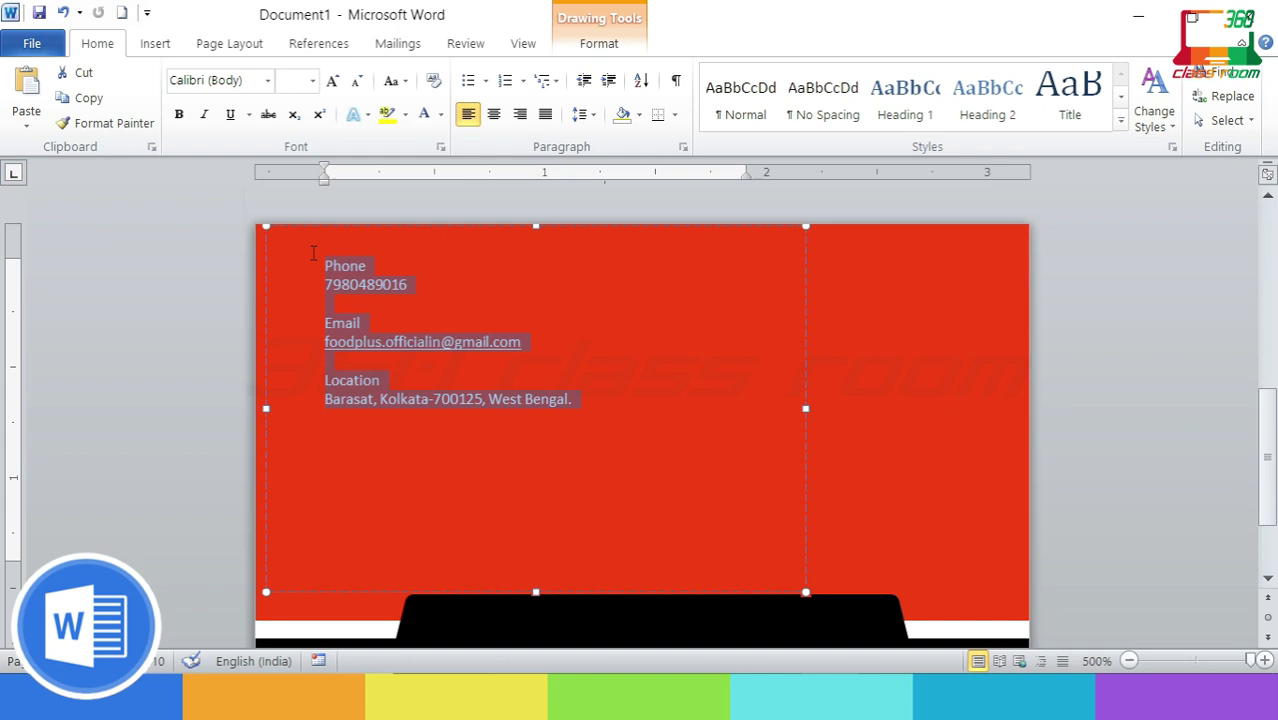
pyautogui.click(333, 80)
pyautogui.click(830, 409)
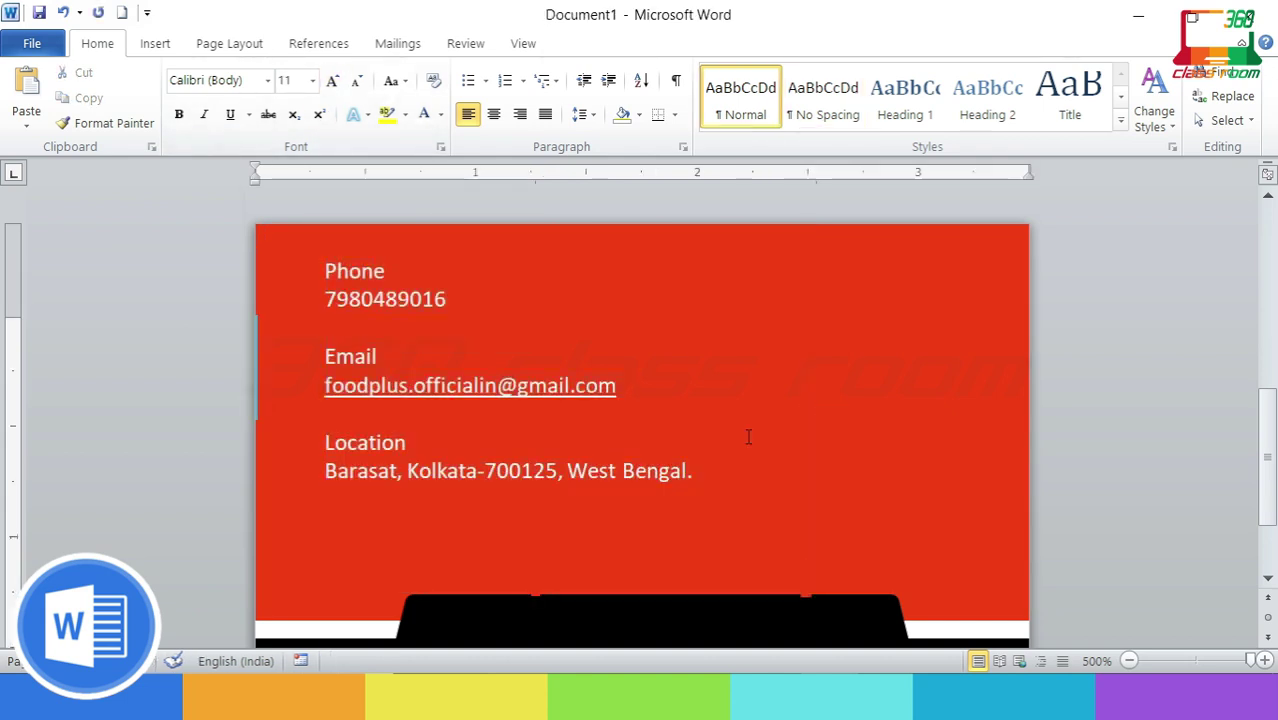
# Step: Shift the contact text box slightly up on the red card
pyautogui.click(360, 298)
pyautogui.moveTo(540, 225); pyautogui.dragTo(541, 217)
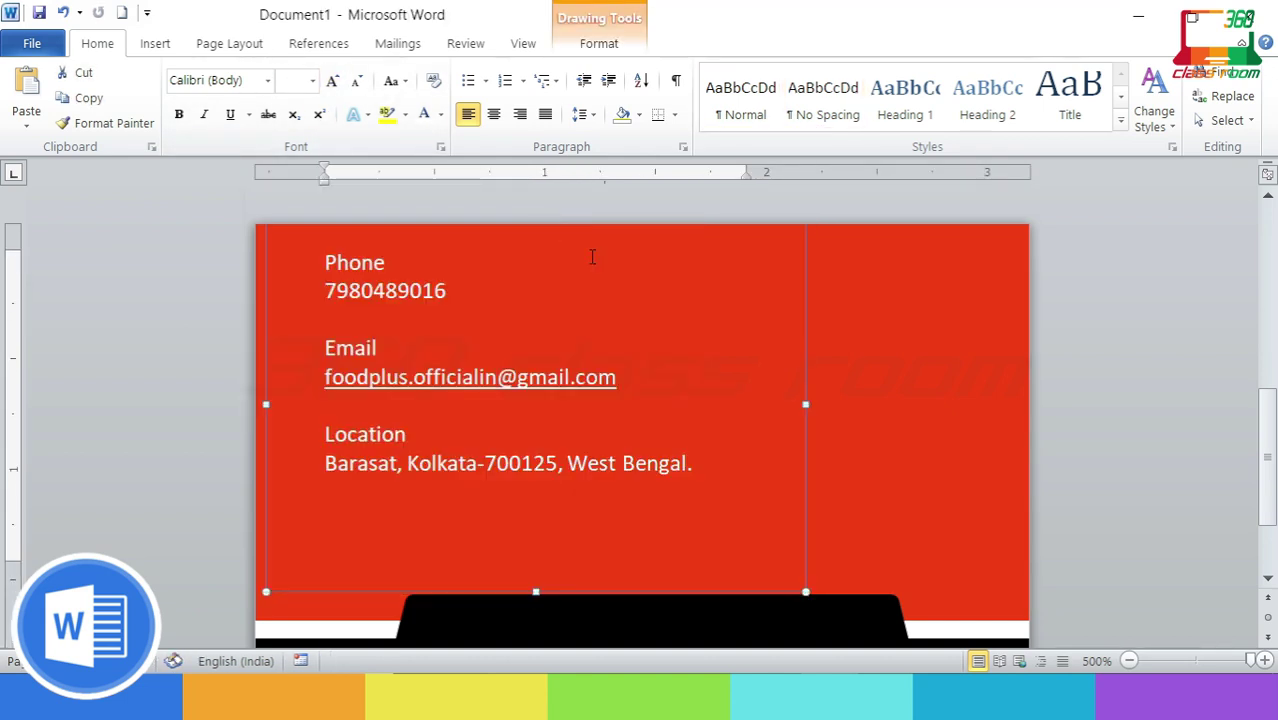
pyautogui.click(916, 426)
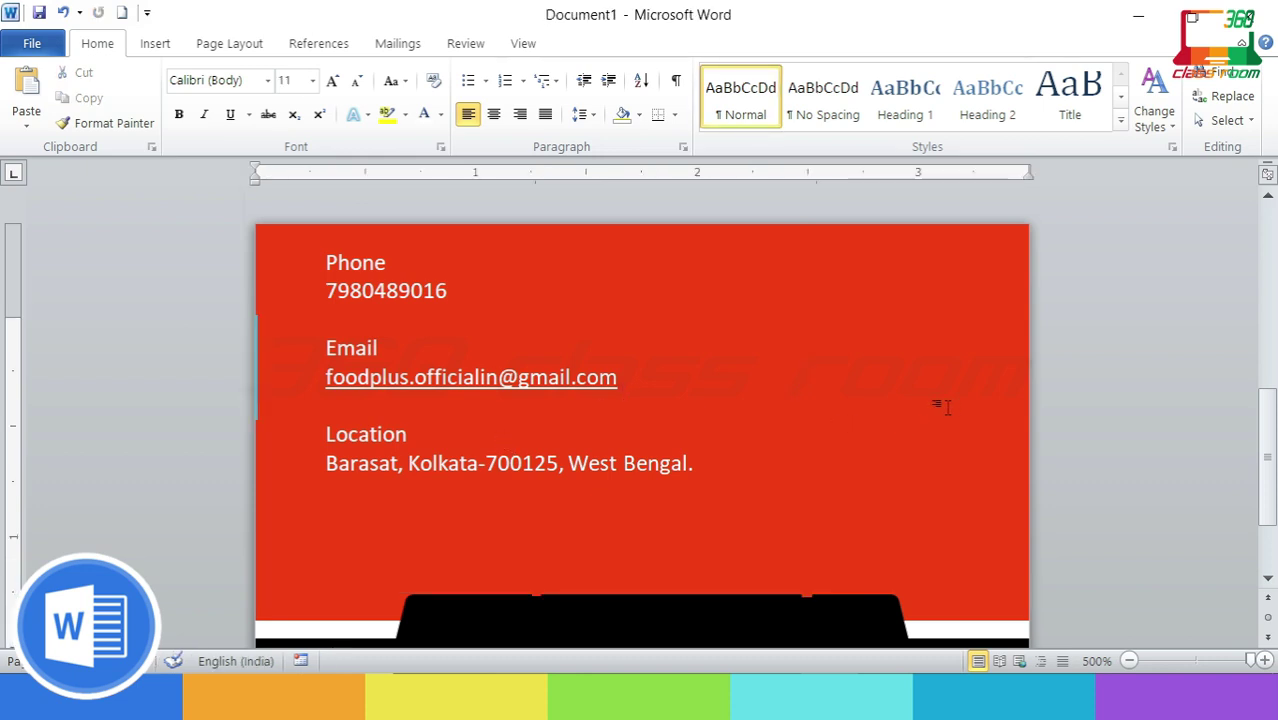
pyautogui.click(880, 608)
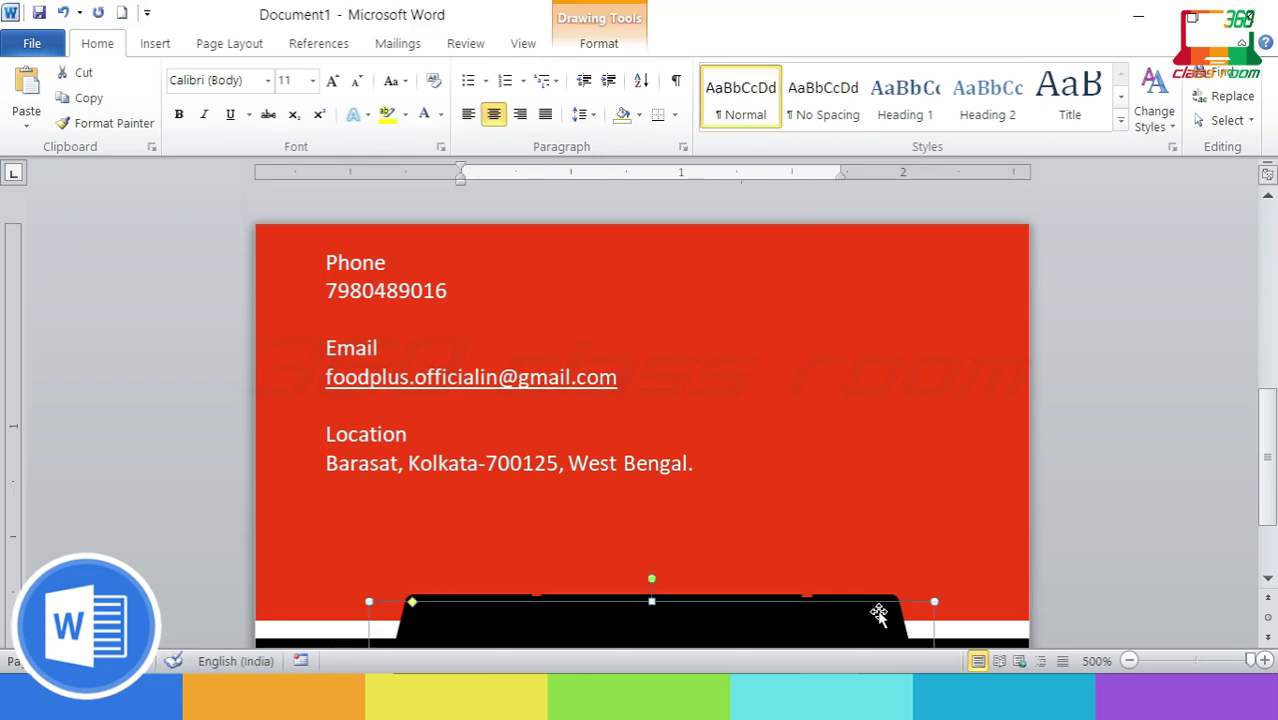
pyautogui.click(614, 450)
pyautogui.doubleClick(614, 450)
pyautogui.press('Up')
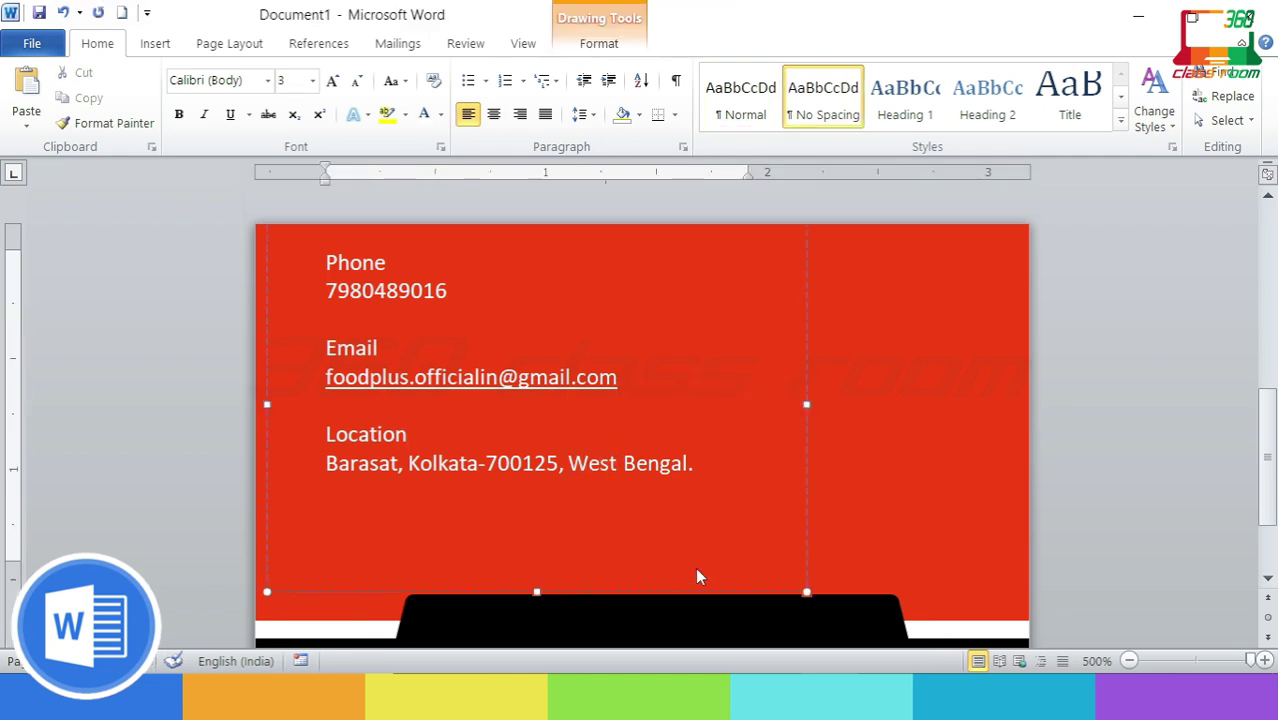
pyautogui.click(858, 487)
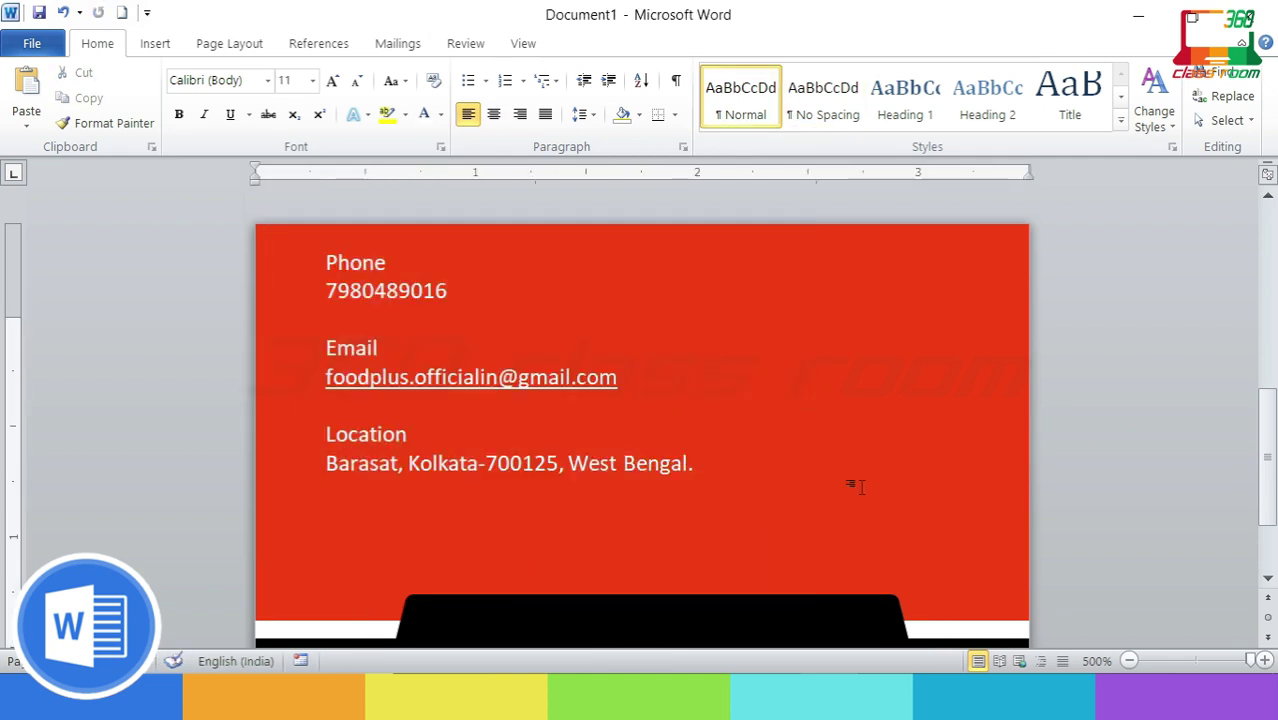
# Step: Draw a small rectangle beside Phone and fill it with the email logo from D:\PIC
pyautogui.click(155, 43)
pyautogui.click(322, 100)
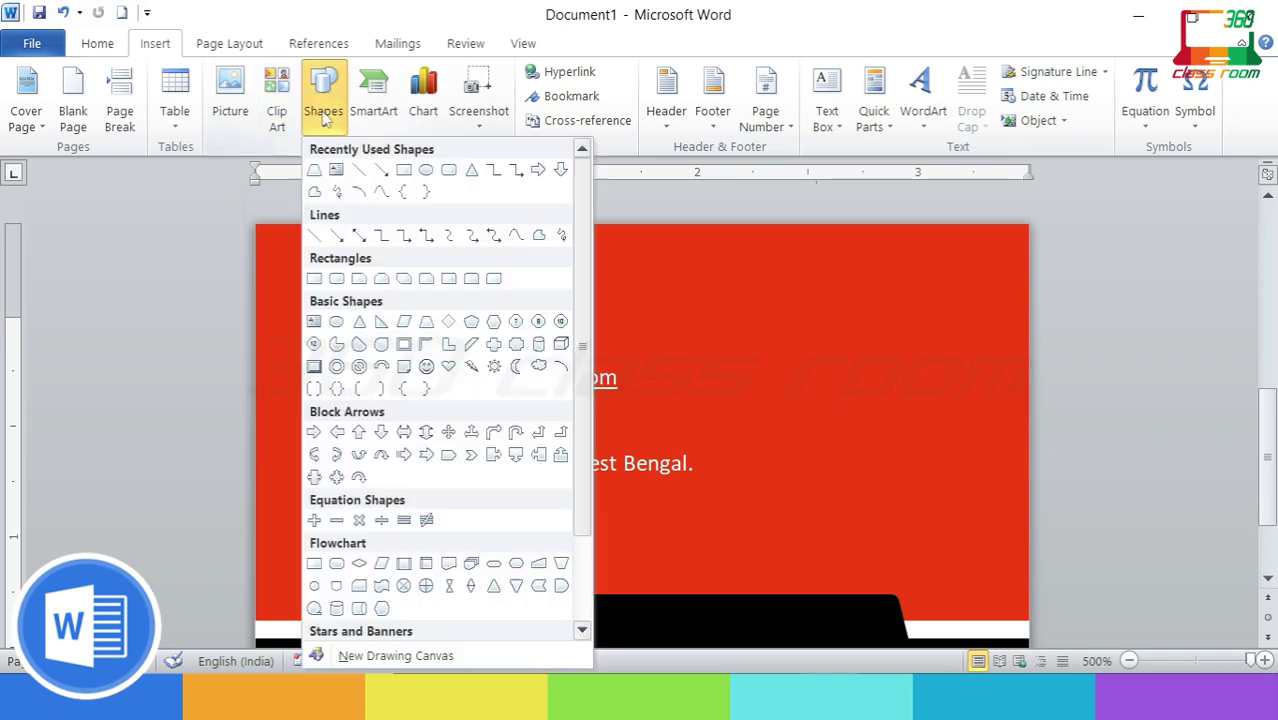
pyautogui.click(408, 171)
pyautogui.moveTo(676, 317)
pyautogui.mouseDown()
pyautogui.moveTo(718, 327)
pyautogui.moveTo(291, 276)
pyautogui.mouseUp()
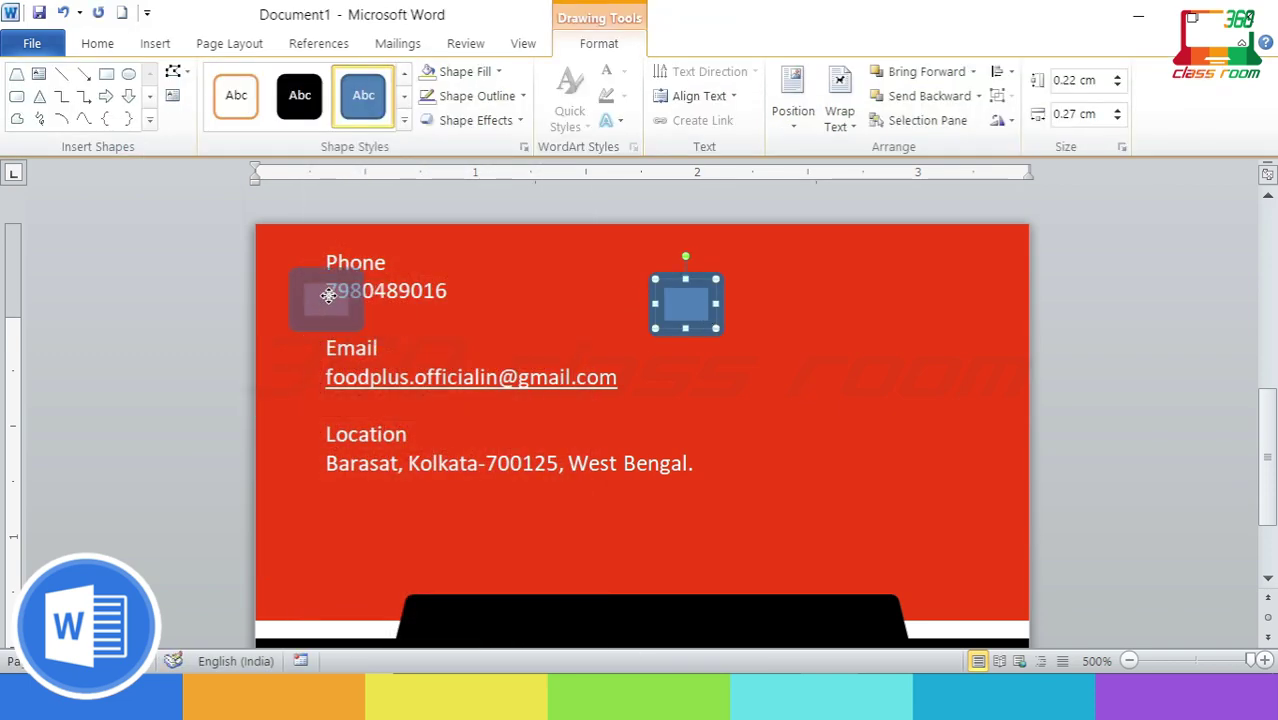
pyautogui.click(465, 71)
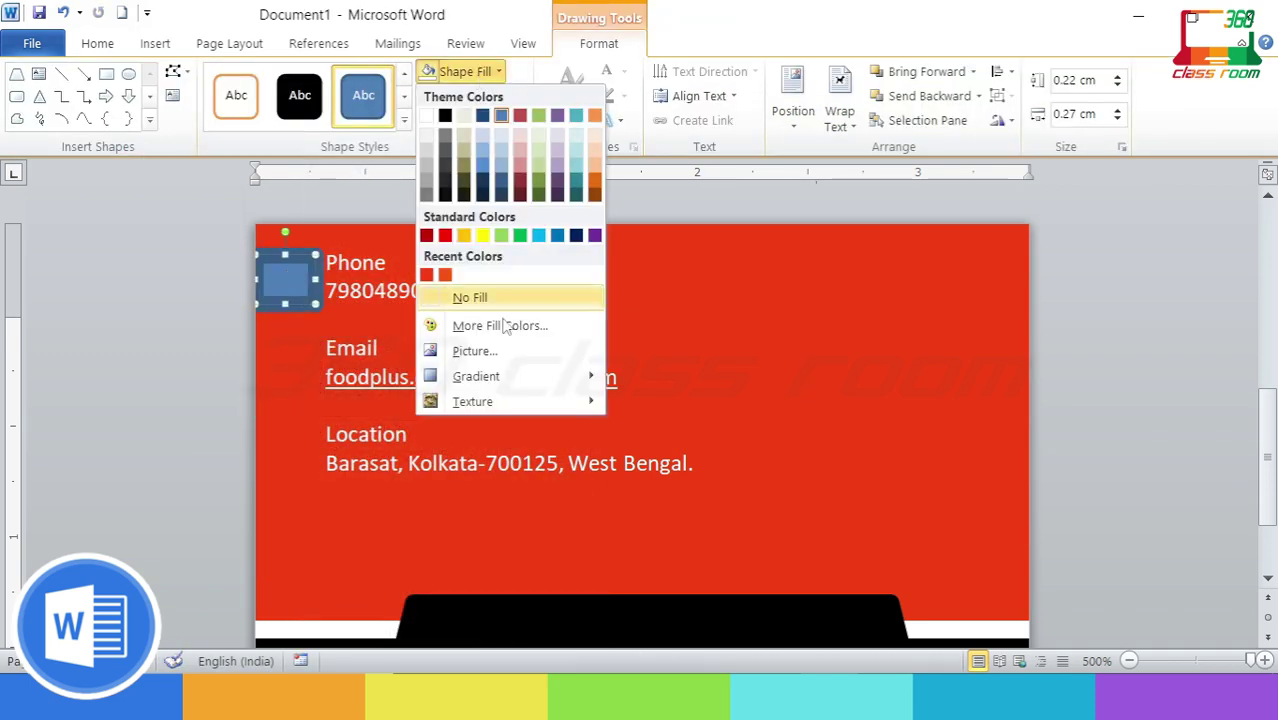
pyautogui.click(500, 348)
pyautogui.click(150, 434)
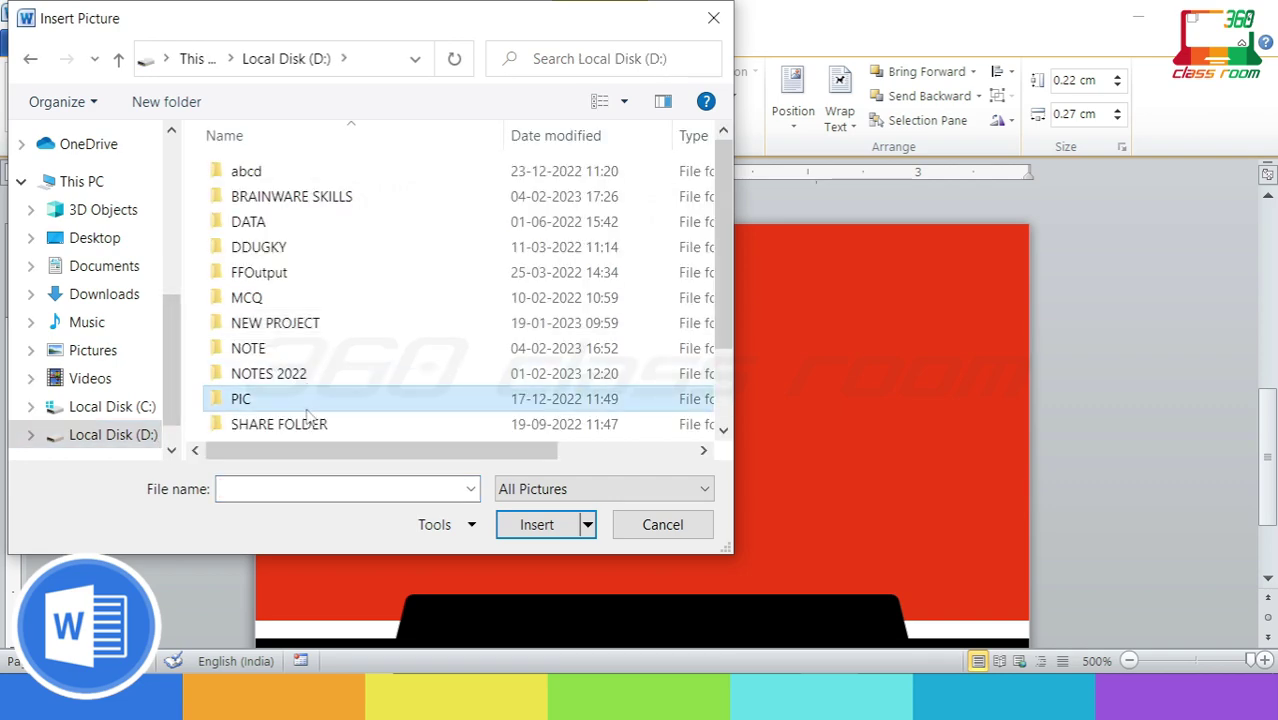
pyautogui.doubleClick(257, 397)
pyautogui.click(645, 175)
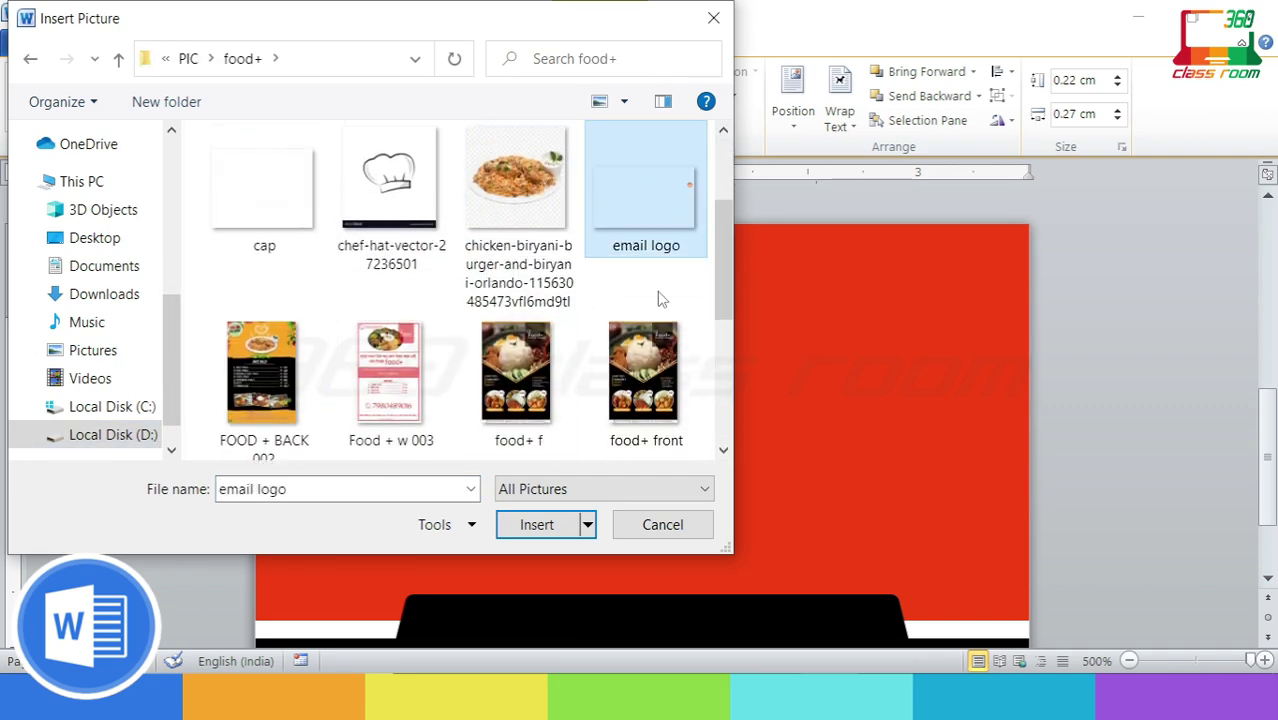
pyautogui.click(536, 524)
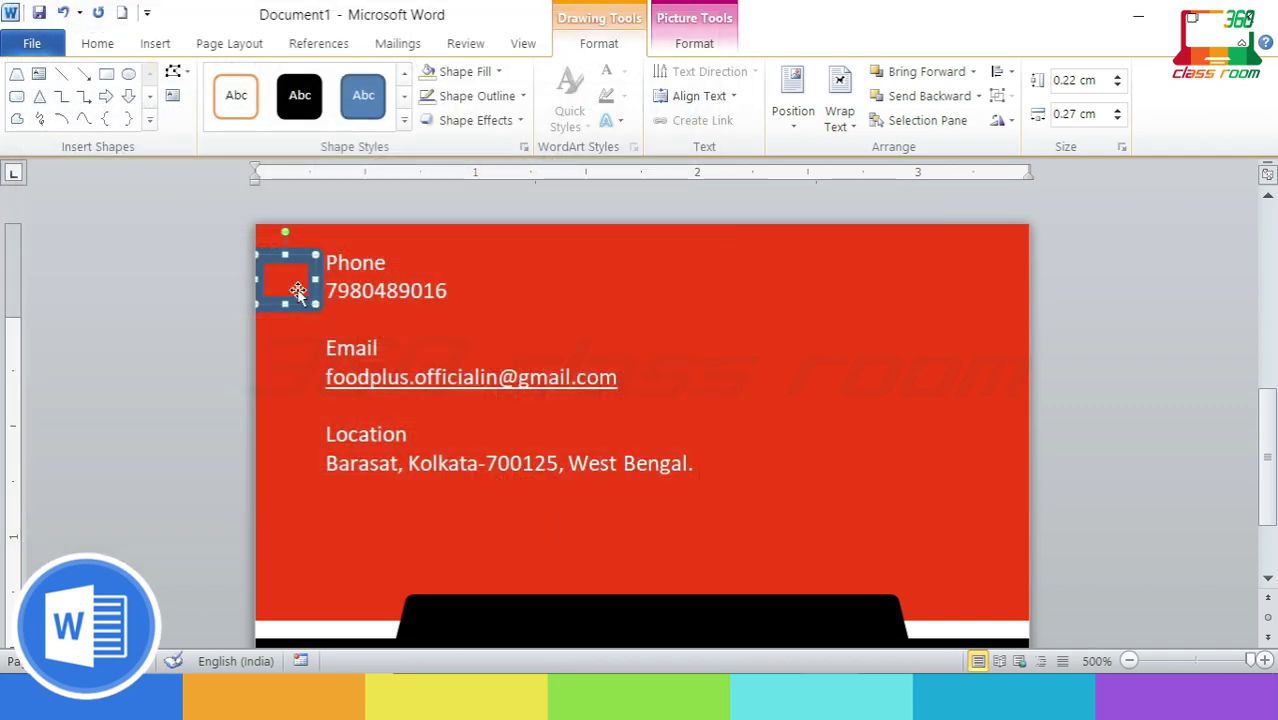
pyautogui.click(288, 262)
# Step: Insert the email logo as a picture, set it In Front of Text, and move it to the Email line
pyautogui.click(155, 43)
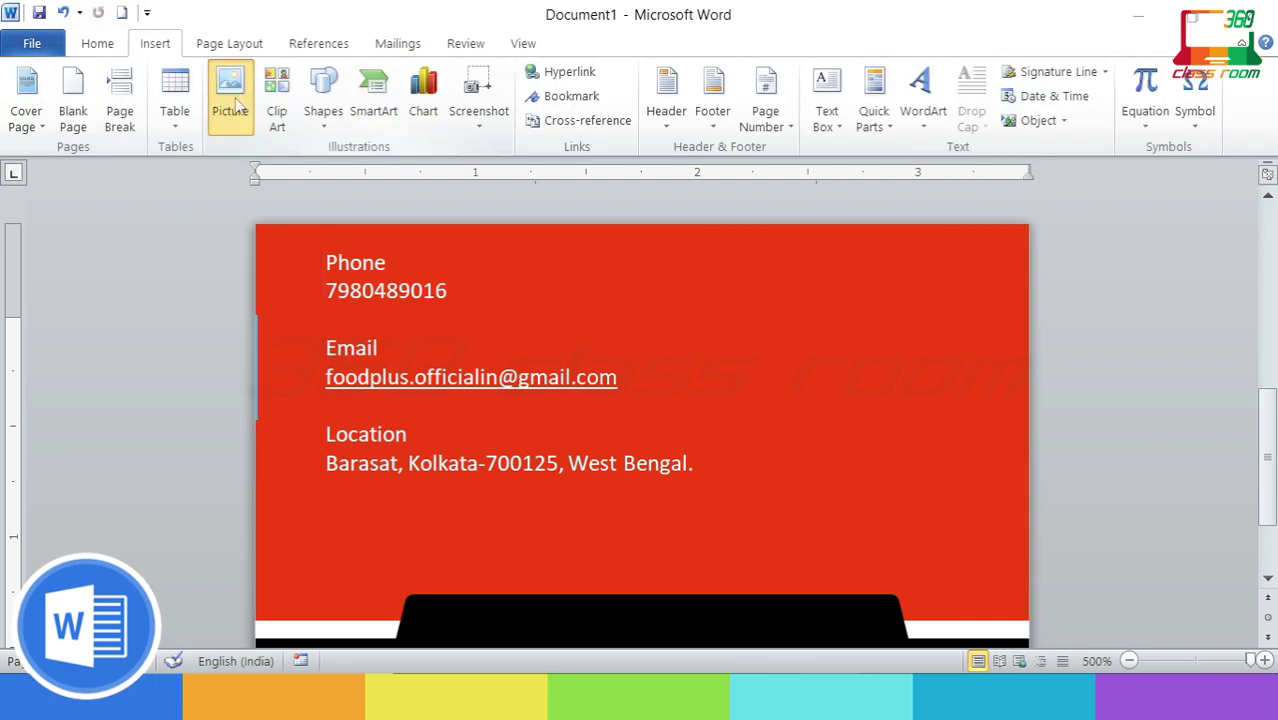
pyautogui.click(238, 103)
pyautogui.click(645, 312)
pyautogui.click(535, 524)
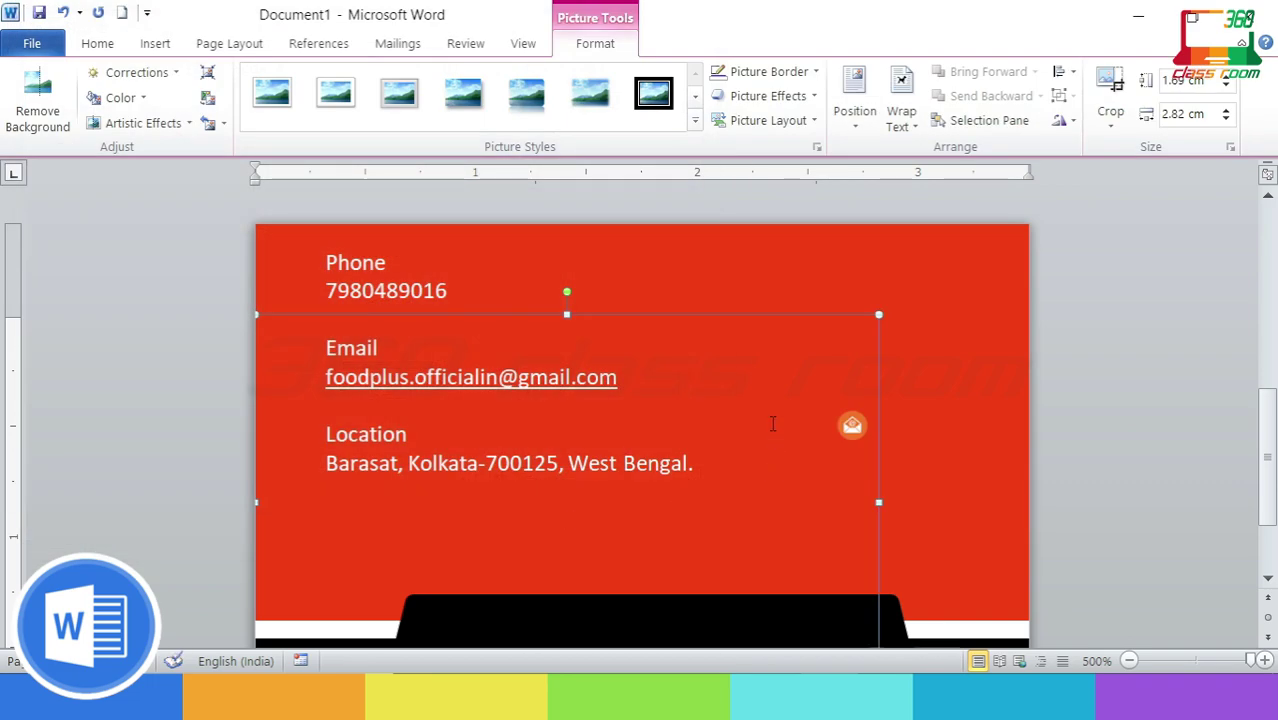
pyautogui.moveTo(755, 314); pyautogui.dragTo(382, 310)
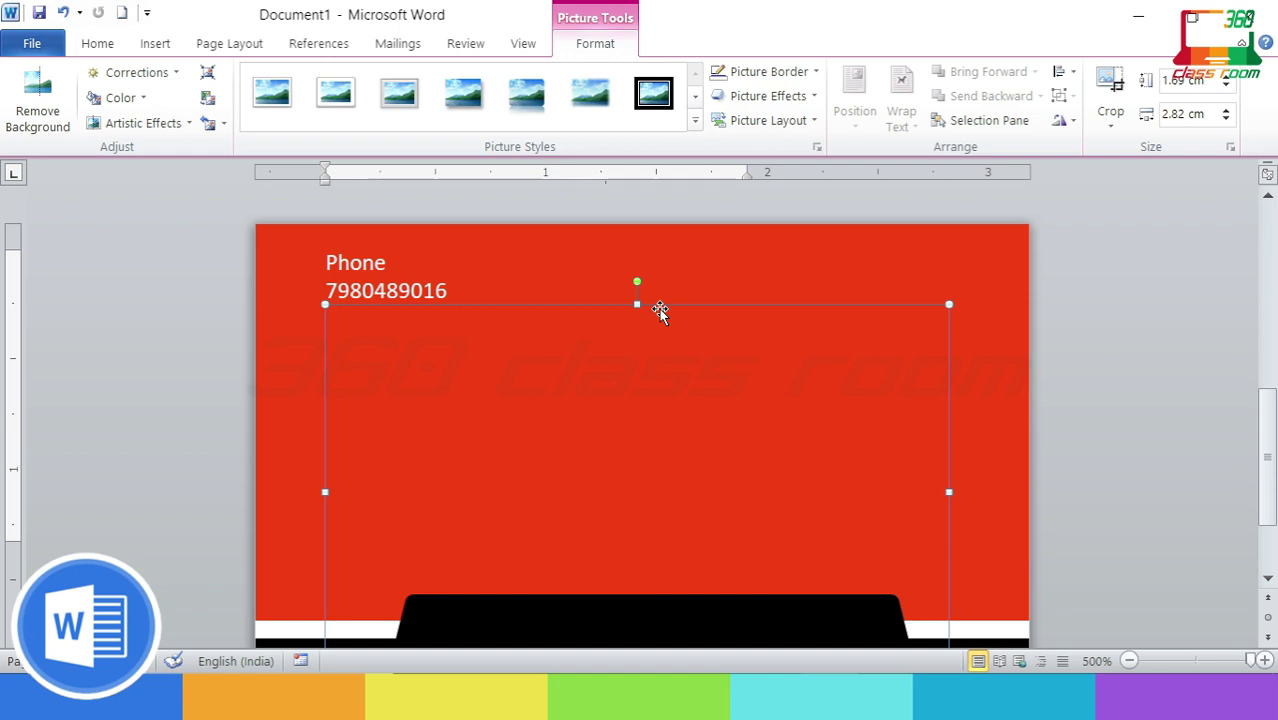
pyautogui.rightClick(704, 314)
pyautogui.moveTo(836, 606)
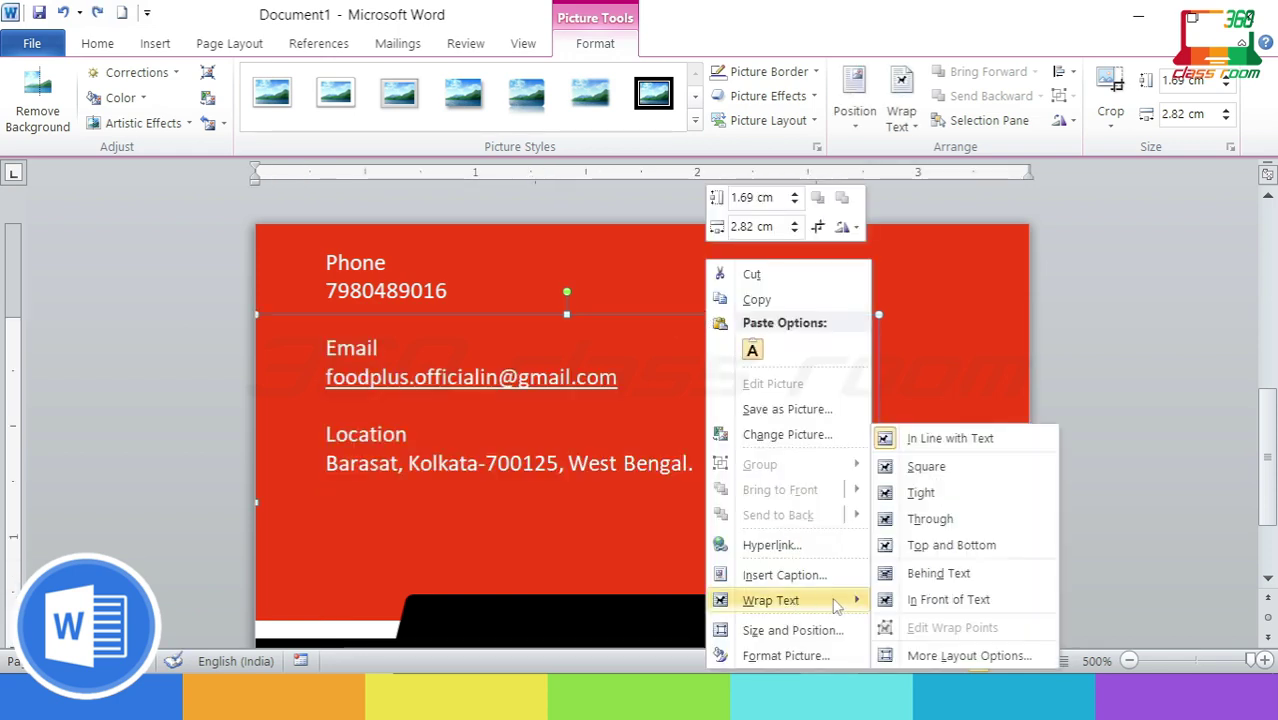
pyautogui.click(907, 600)
pyautogui.moveTo(822, 314); pyautogui.dragTo(771, 321)
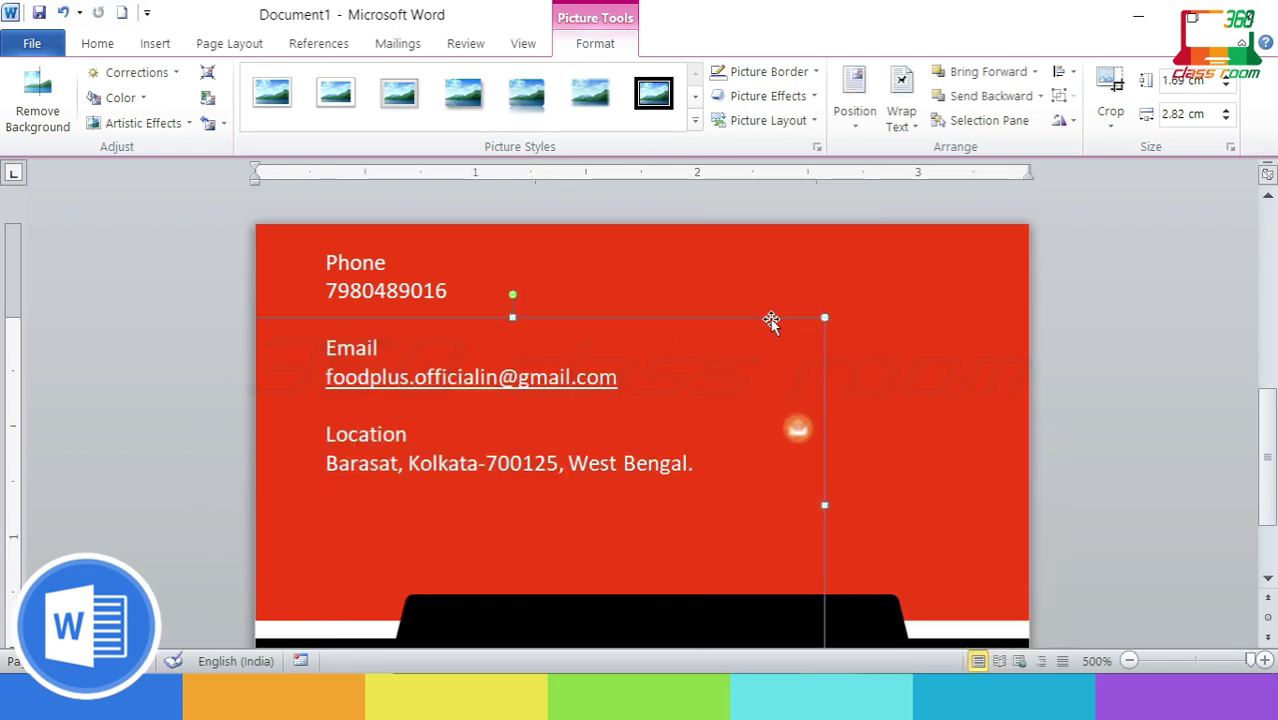
pyautogui.click(771, 321)
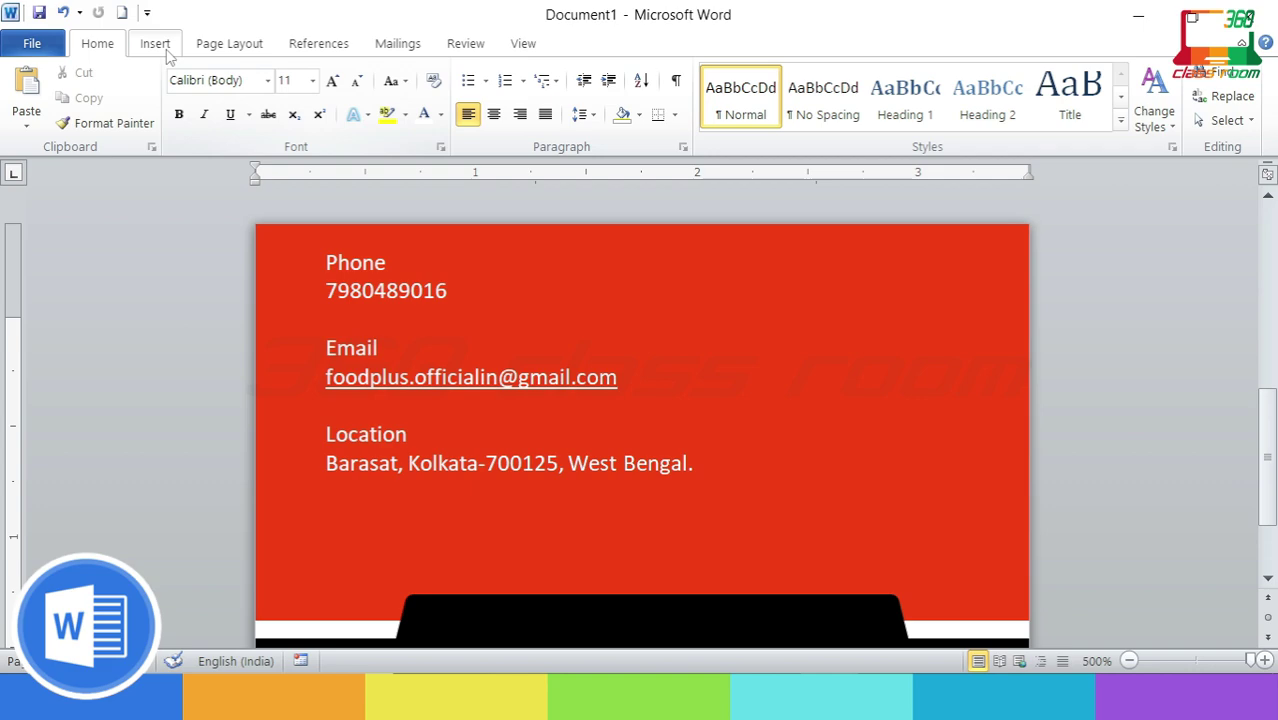
# Step: Draw an oval shape near the top right of the card
pyautogui.click(155, 43)
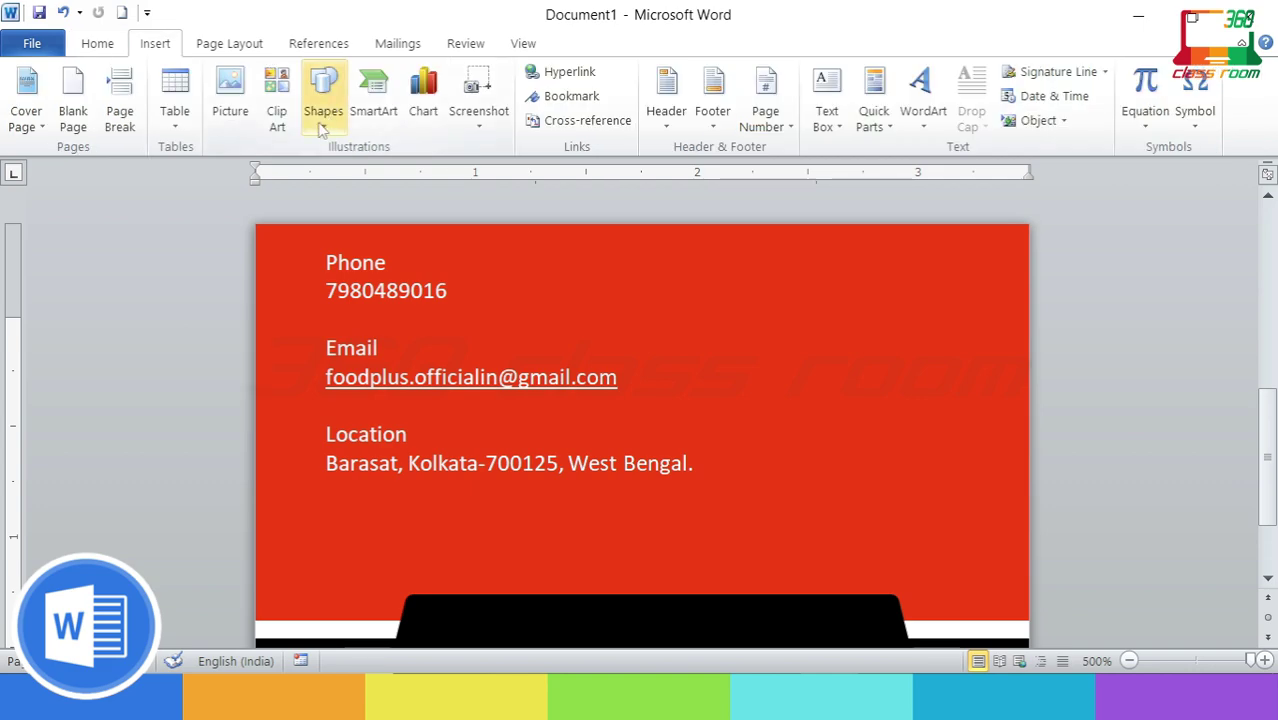
pyautogui.click(322, 120)
pyautogui.click(410, 172)
pyautogui.moveTo(267, 216); pyautogui.dragTo(807, 572)
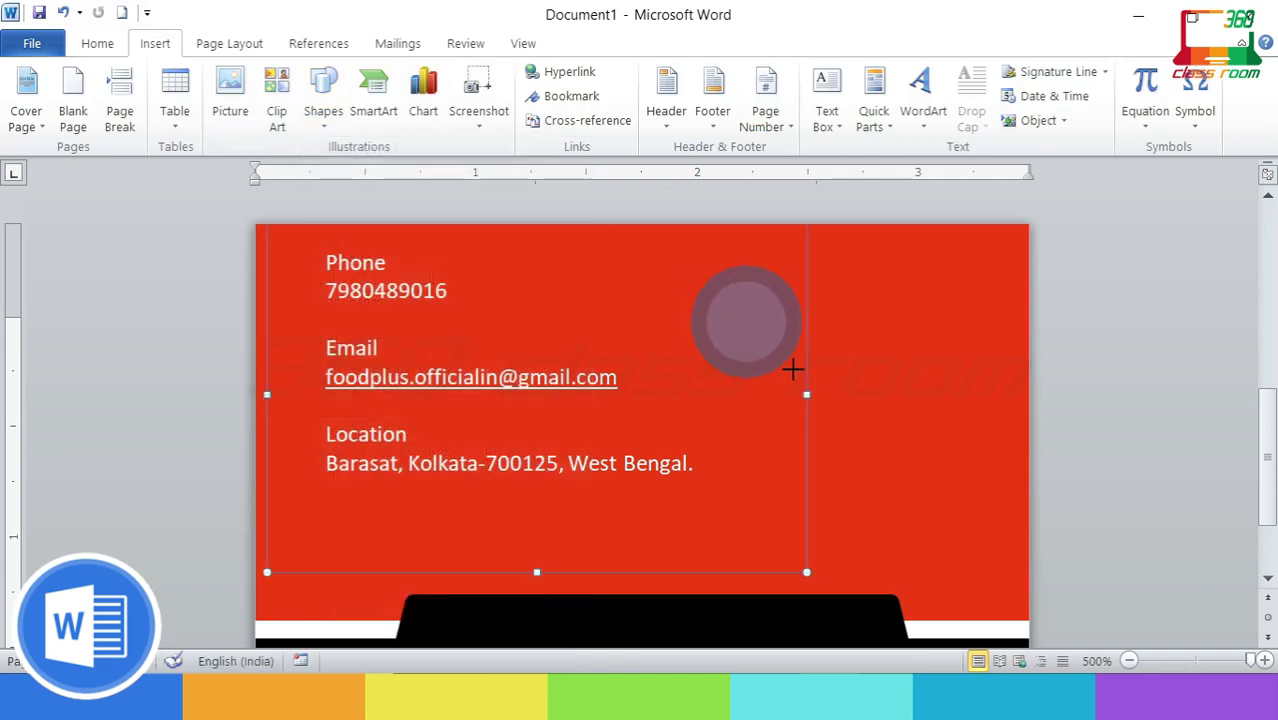
pyautogui.moveTo(792, 370); pyautogui.dragTo(810, 369)
pyautogui.moveTo(758, 322); pyautogui.dragTo(853, 325)
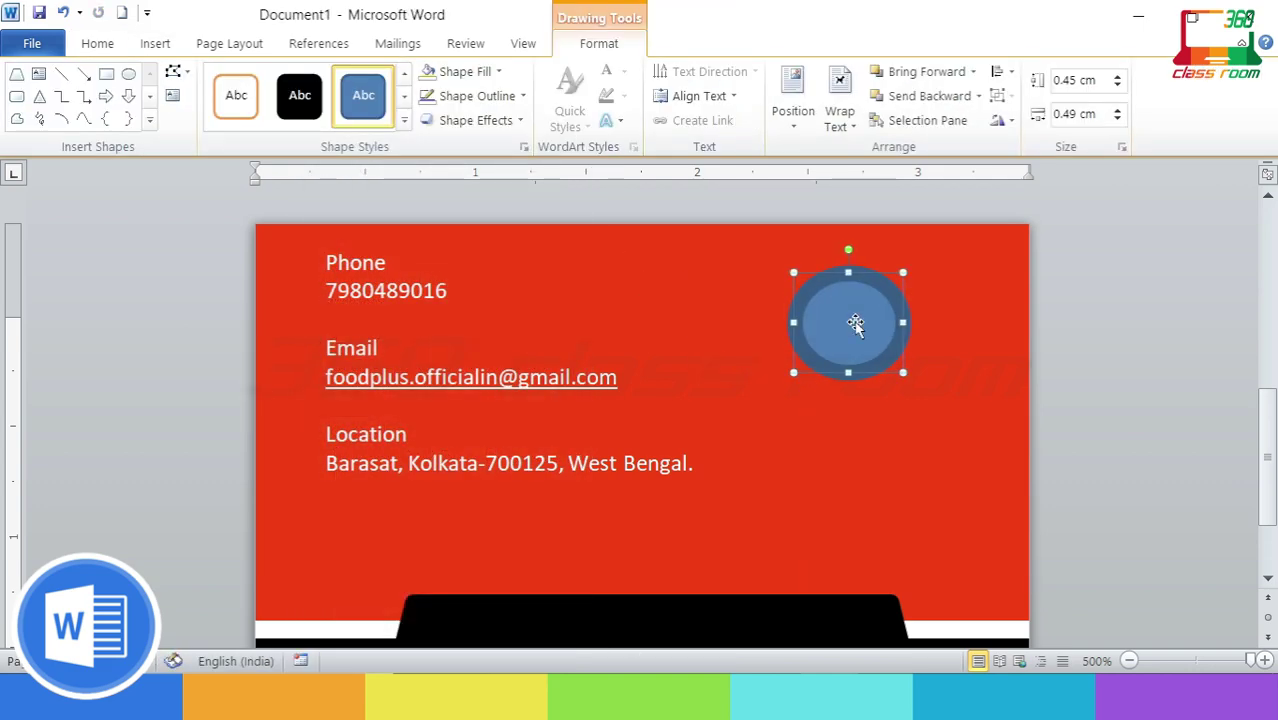
# Step: Fill the oval with the PH image from NEW PROJECT\MS PAINT\WORD V2 and remove its outline
pyautogui.click(488, 74)
pyautogui.click(483, 350)
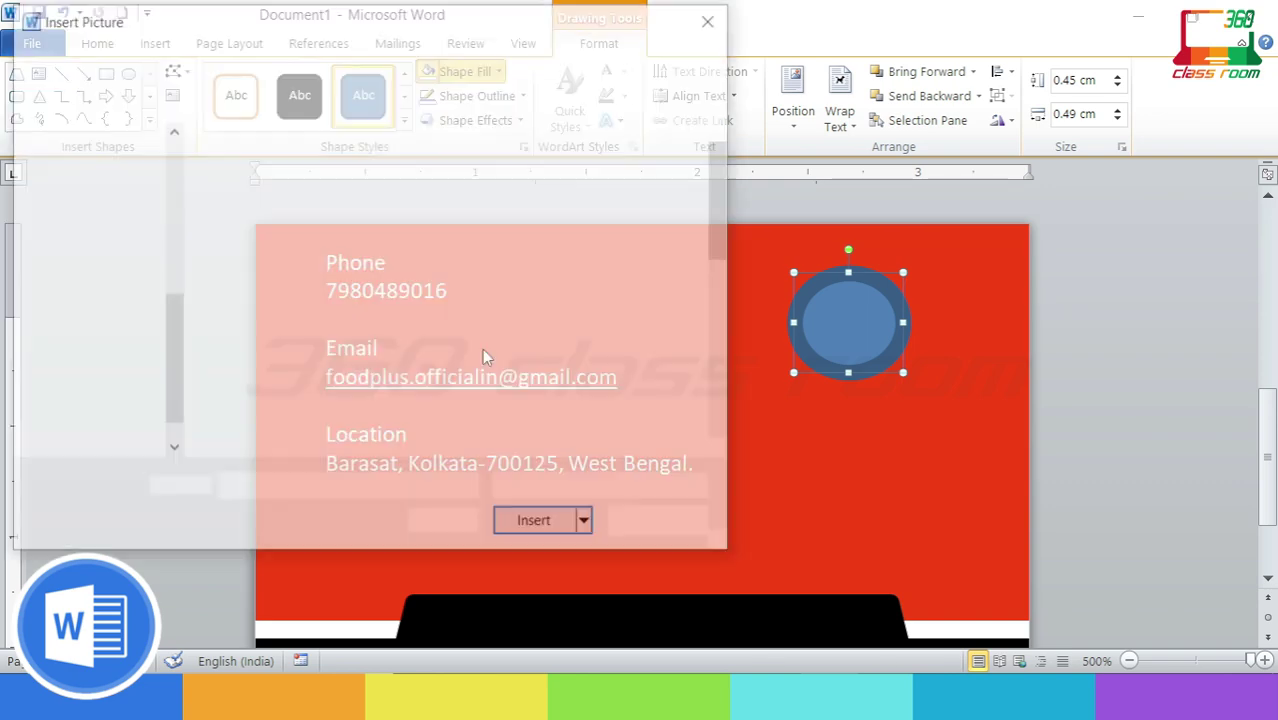
pyautogui.click(113, 434)
pyautogui.doubleClick(335, 262)
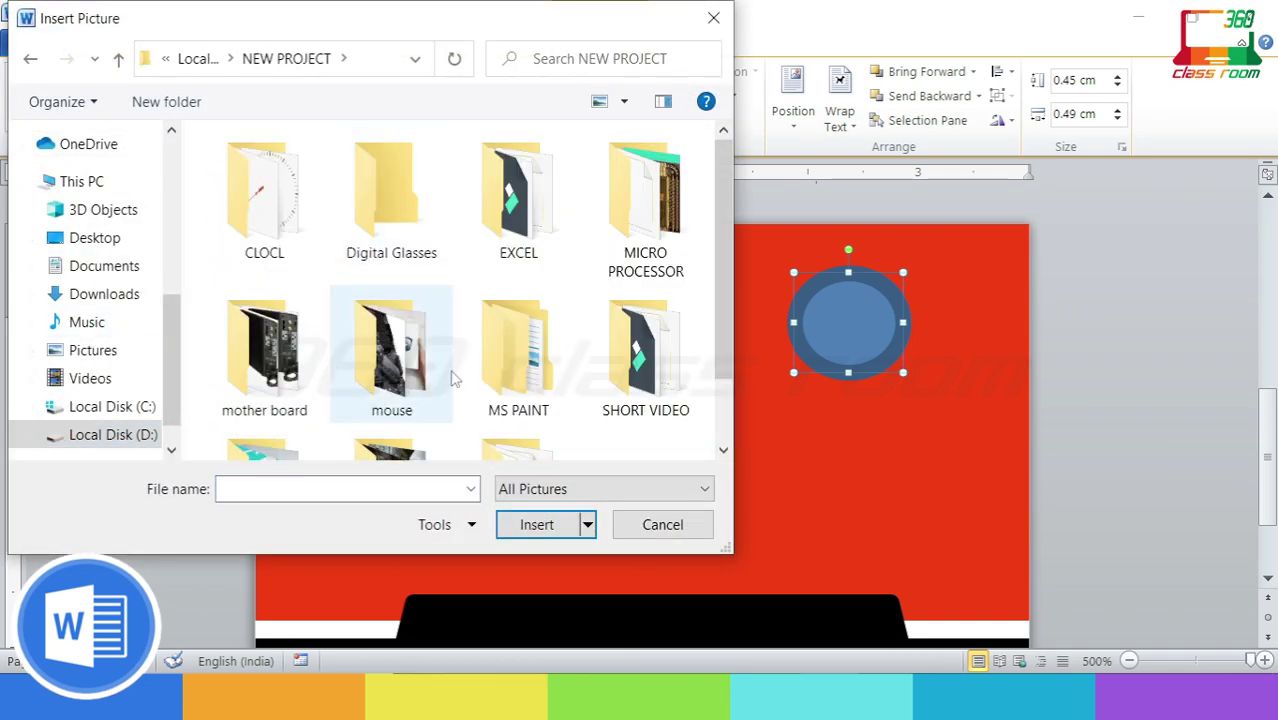
pyautogui.doubleClick(505, 360)
pyautogui.doubleClick(388, 371)
pyautogui.click(400, 388)
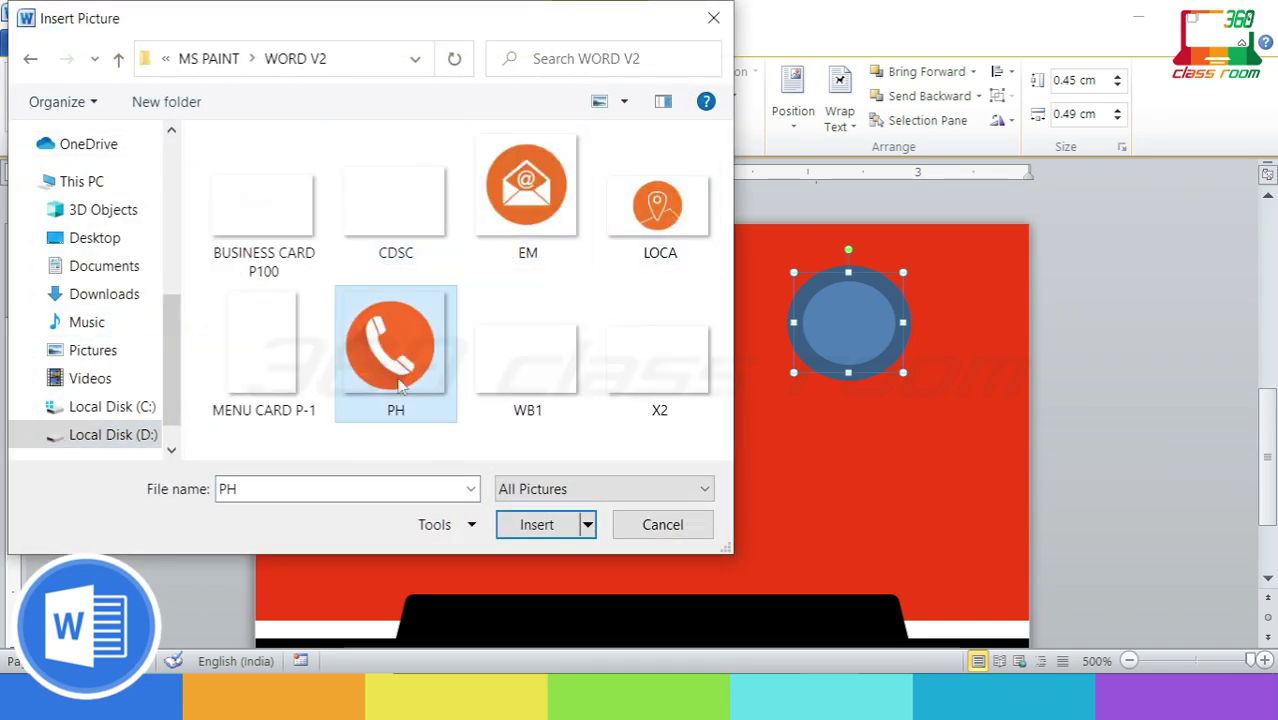
pyautogui.click(536, 524)
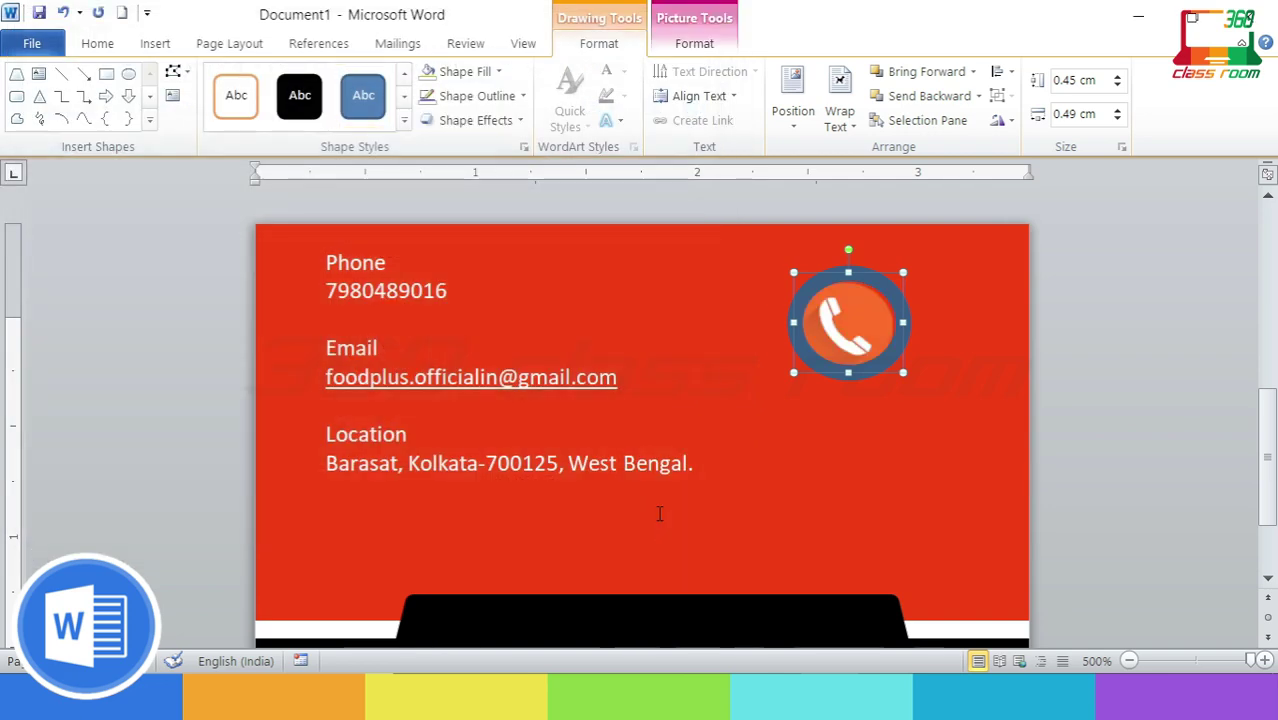
pyautogui.click(522, 96)
pyautogui.click(471, 322)
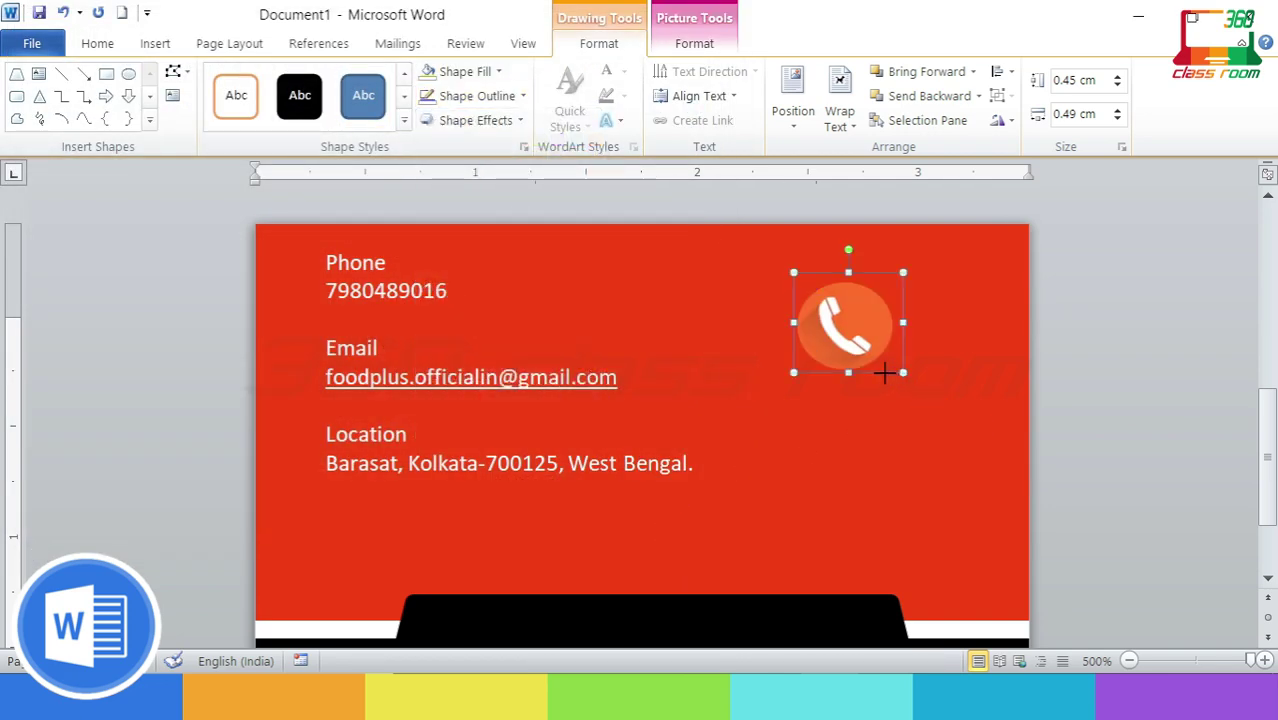
# Step: Shrink the phone icon and move it beside the Phone heading
pyautogui.moveTo(903, 372); pyautogui.dragTo(891, 364)
pyautogui.moveTo(797, 272); pyautogui.dragTo(802, 272)
pyautogui.moveTo(891, 317); pyautogui.dragTo(877, 317)
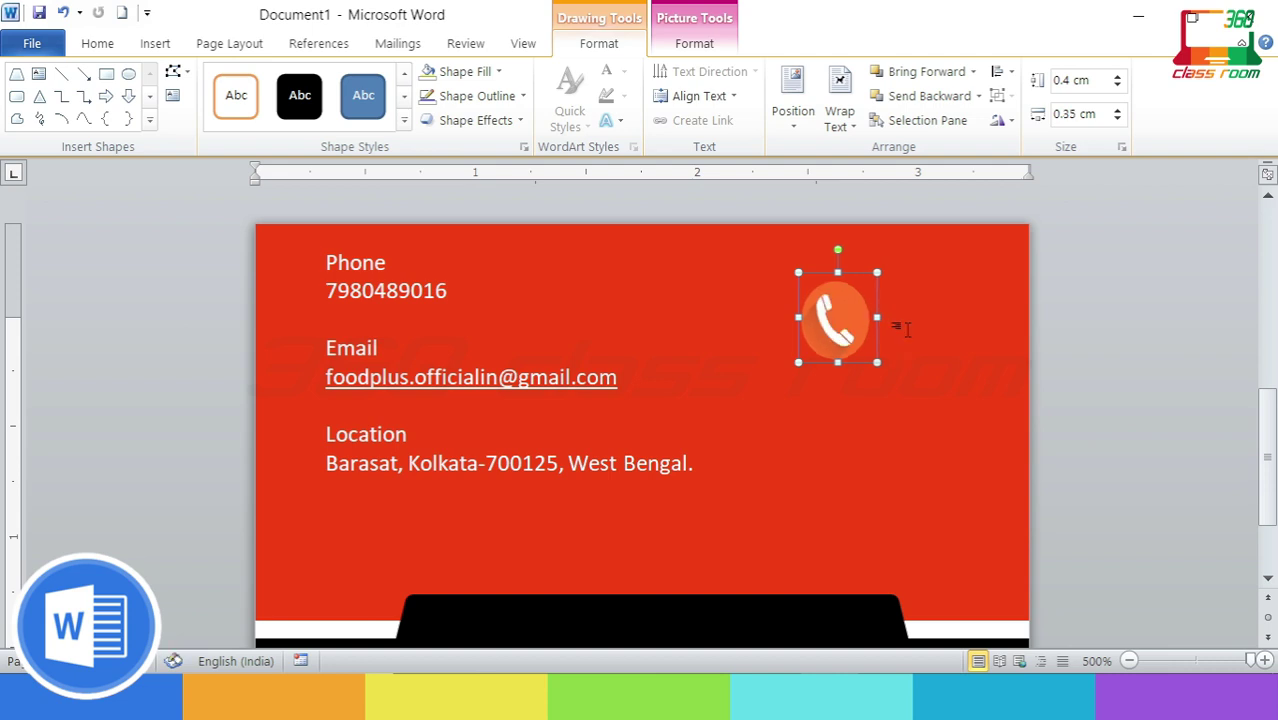
pyautogui.moveTo(838, 272); pyautogui.dragTo(840, 290)
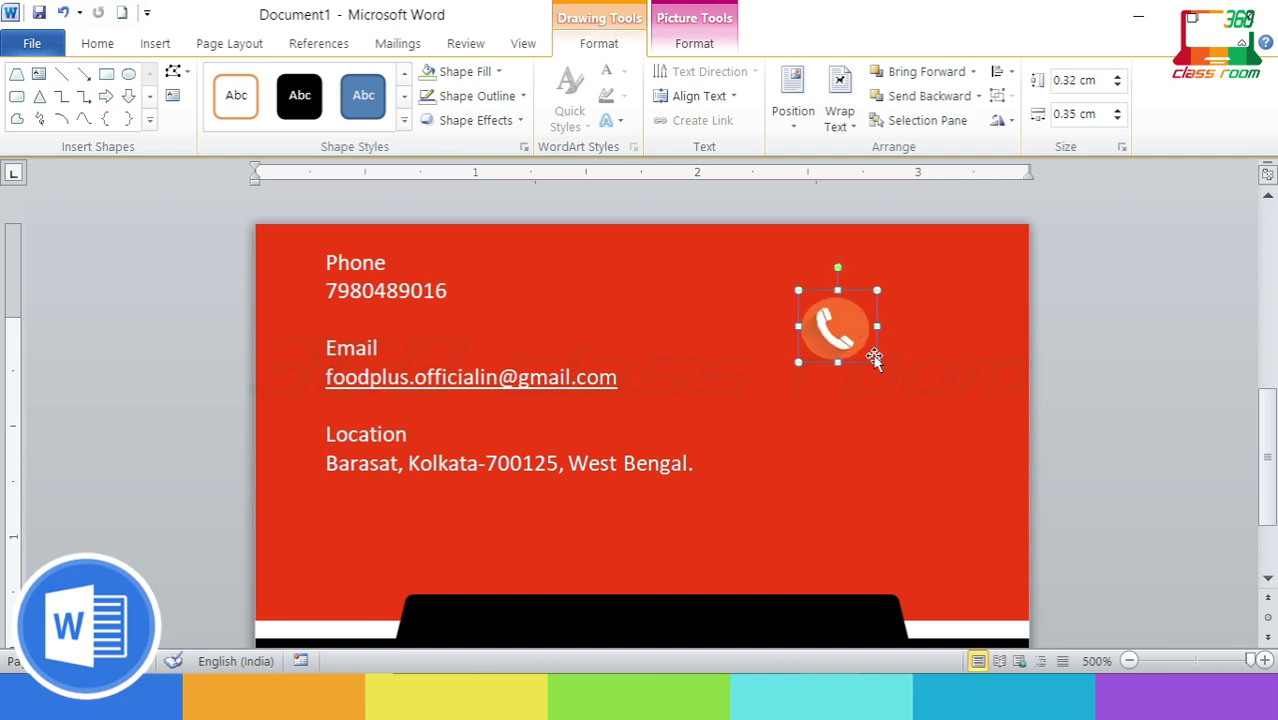
pyautogui.moveTo(877, 362); pyautogui.dragTo(834, 320)
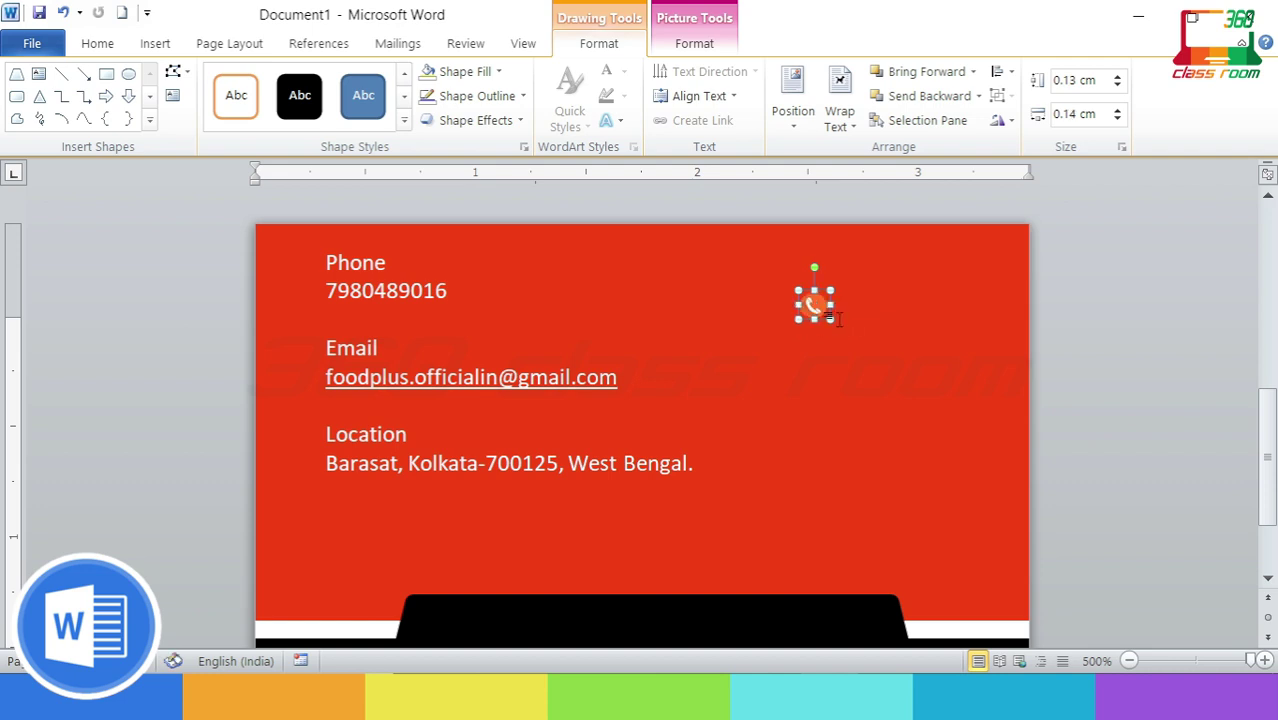
pyautogui.moveTo(298, 266); pyautogui.dragTo(296, 265)
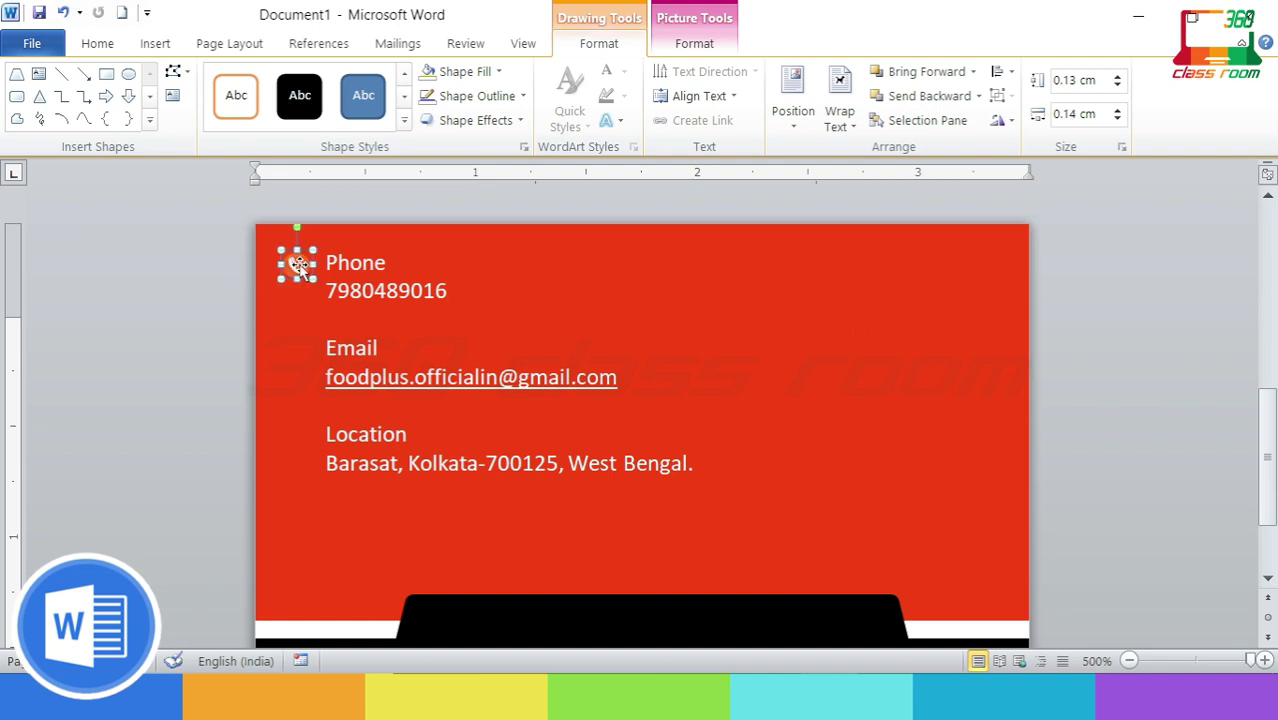
pyautogui.click(956, 400)
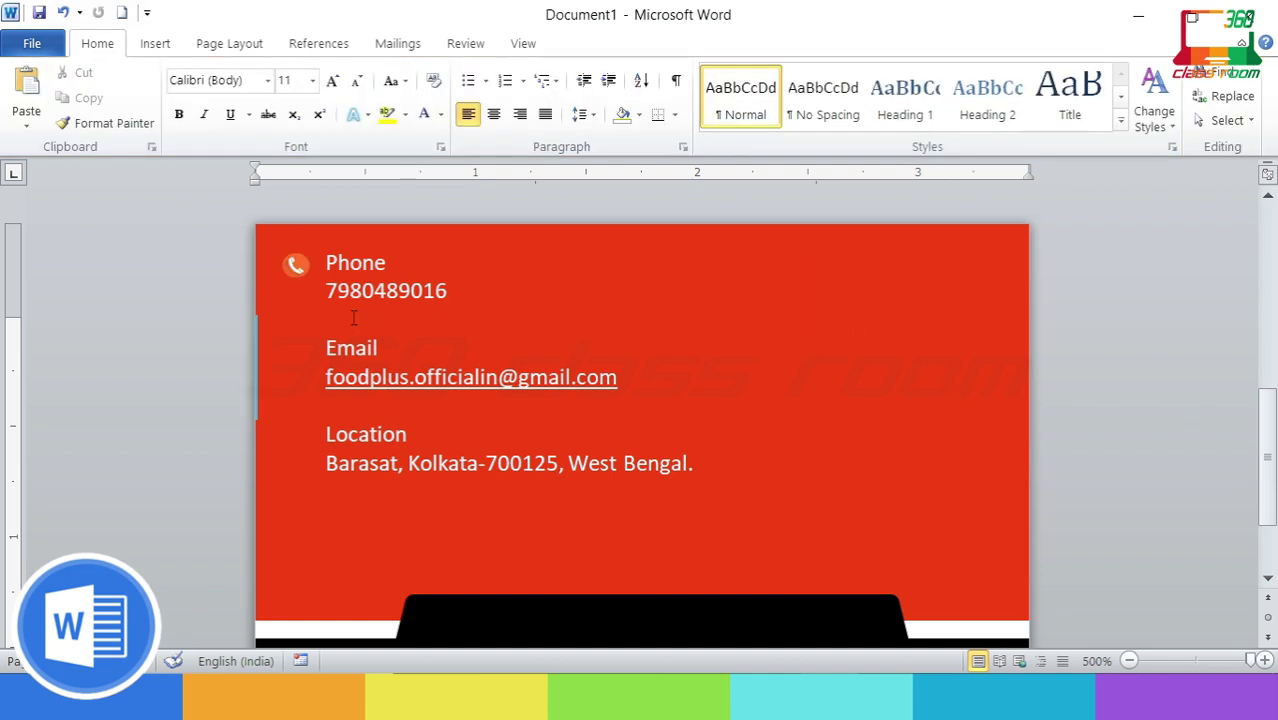
# Step: Adjust the phone icon's height and width so it is round
pyautogui.click(298, 266)
pyautogui.click(682, 340)
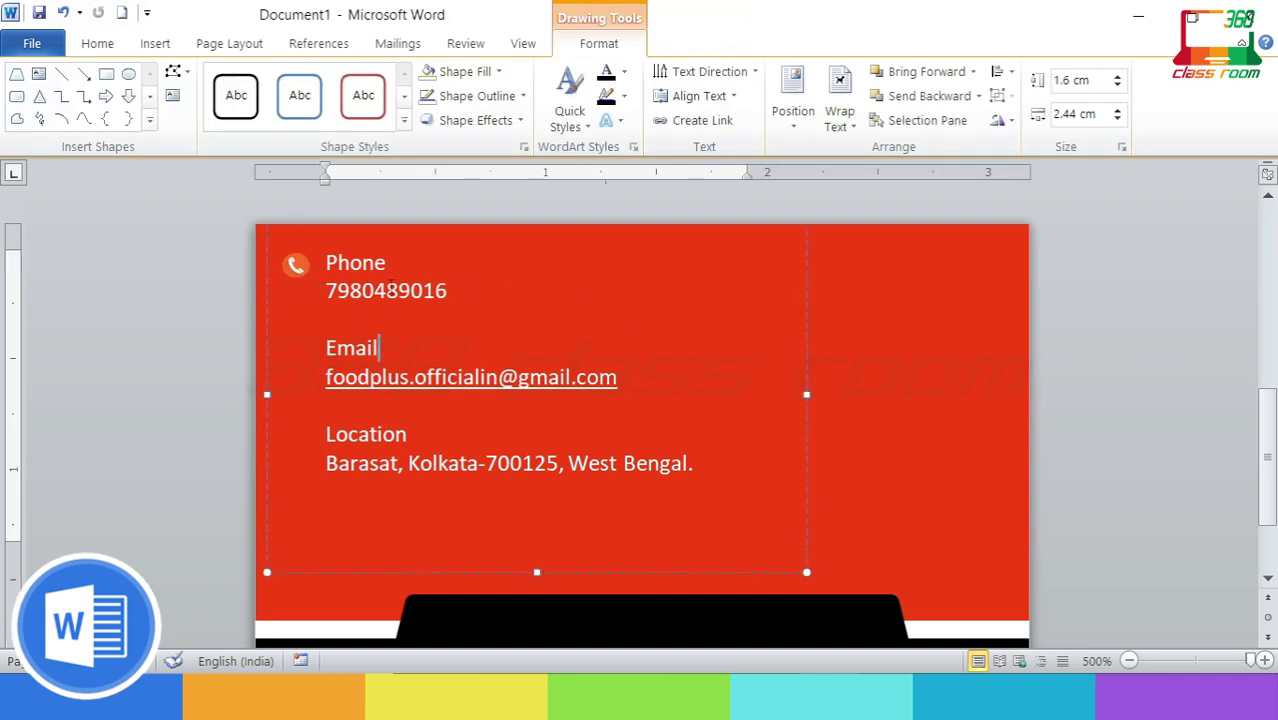
pyautogui.click(298, 265)
pyautogui.moveTo(297, 285); pyautogui.dragTo(297, 289)
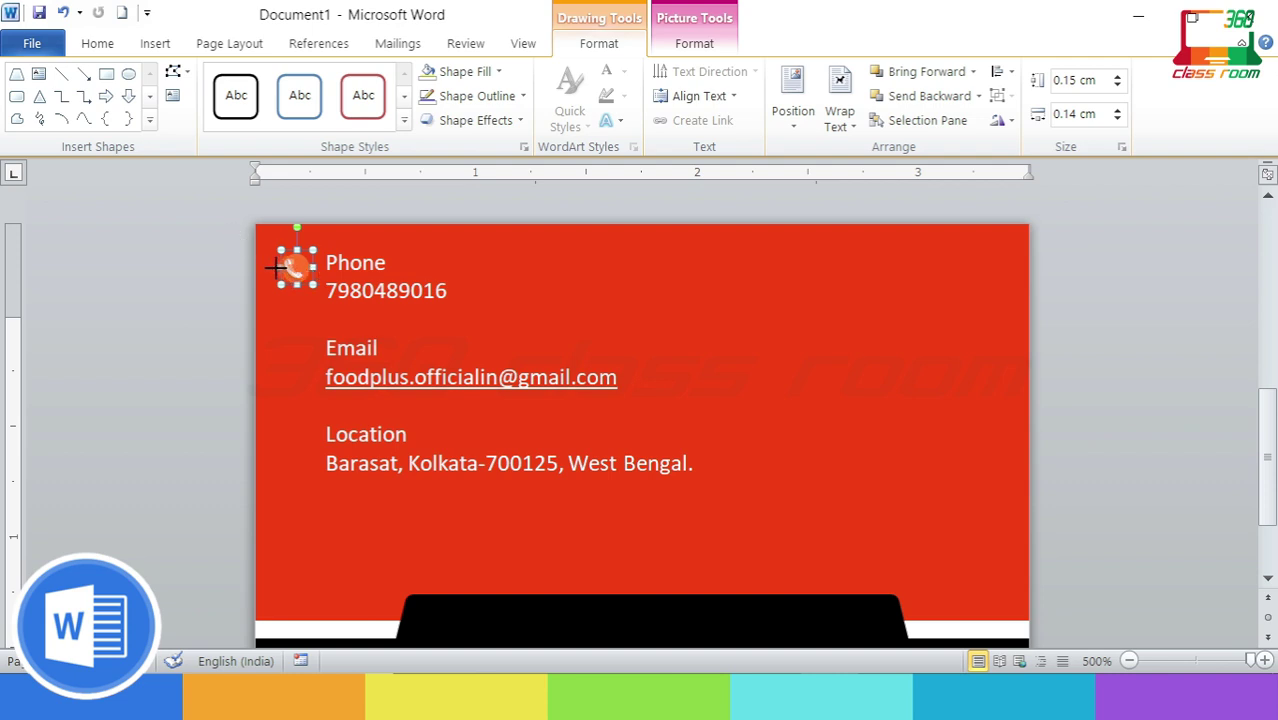
pyautogui.moveTo(276, 266); pyautogui.dragTo(270, 266)
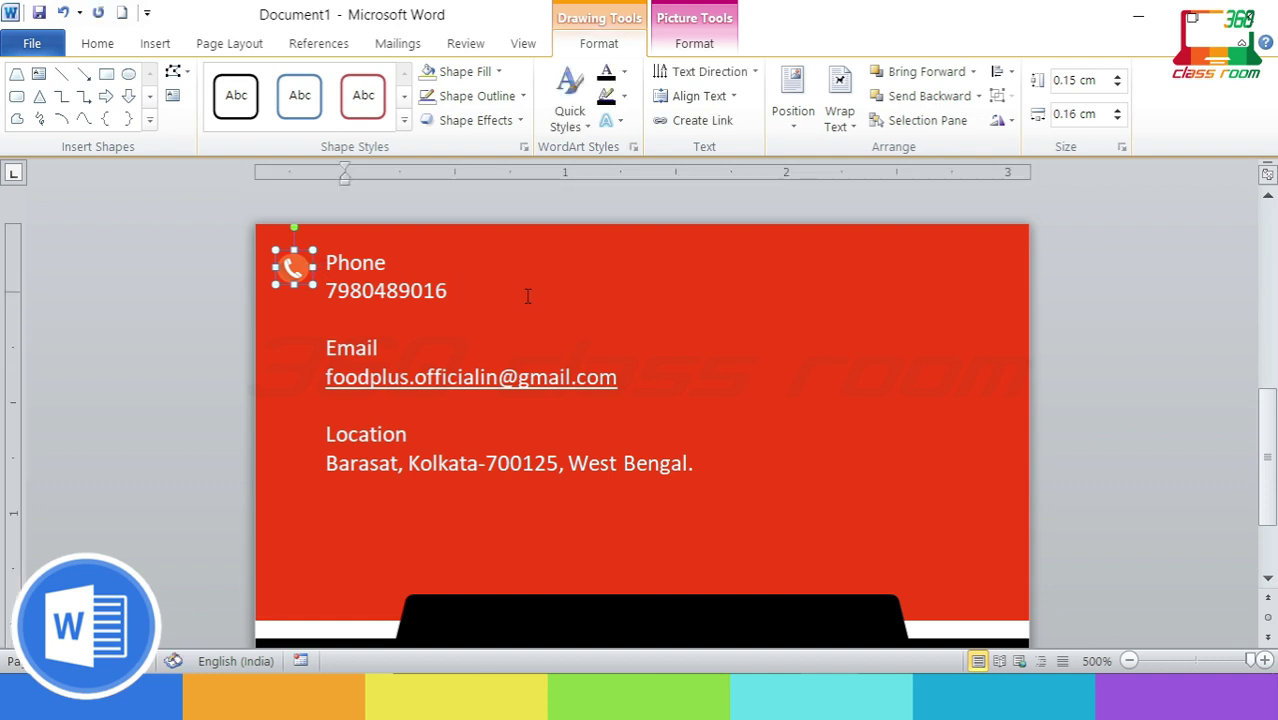
pyautogui.click(448, 290)
pyautogui.click(910, 374)
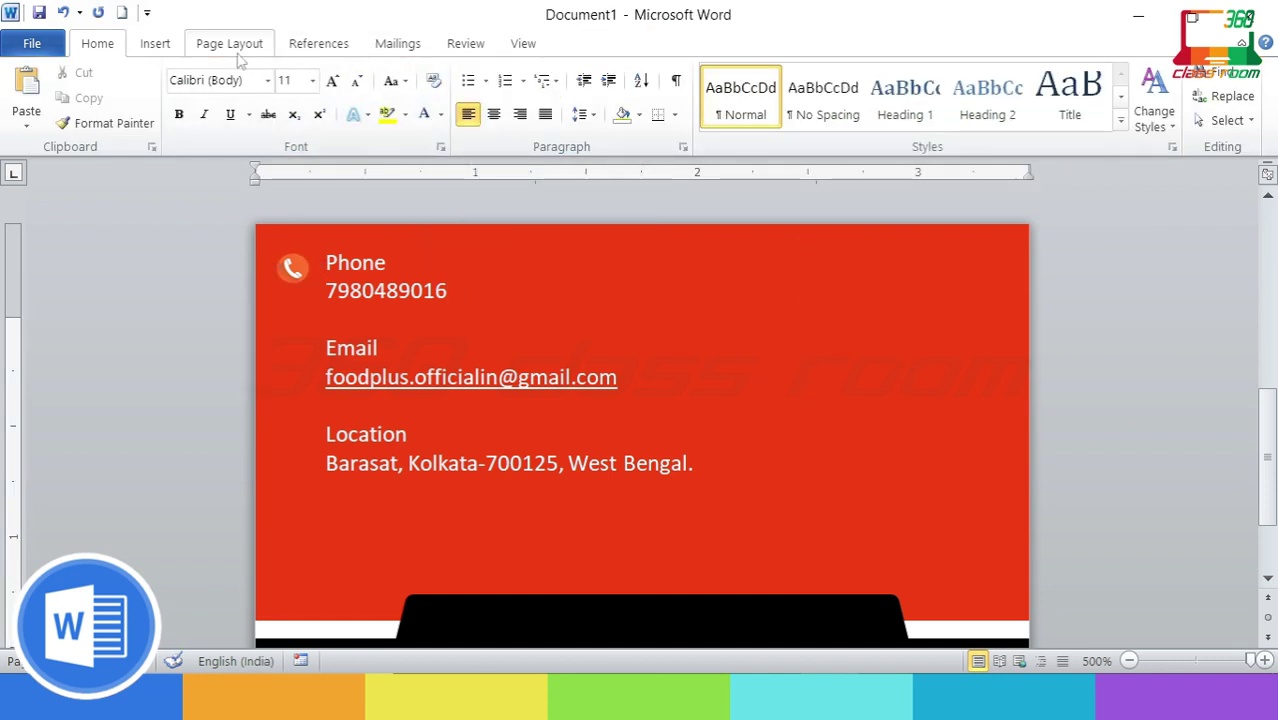
# Step: Draw a circle on the card and fill it with the EM email image
pyautogui.click(155, 43)
pyautogui.click(323, 95)
pyautogui.click(320, 171)
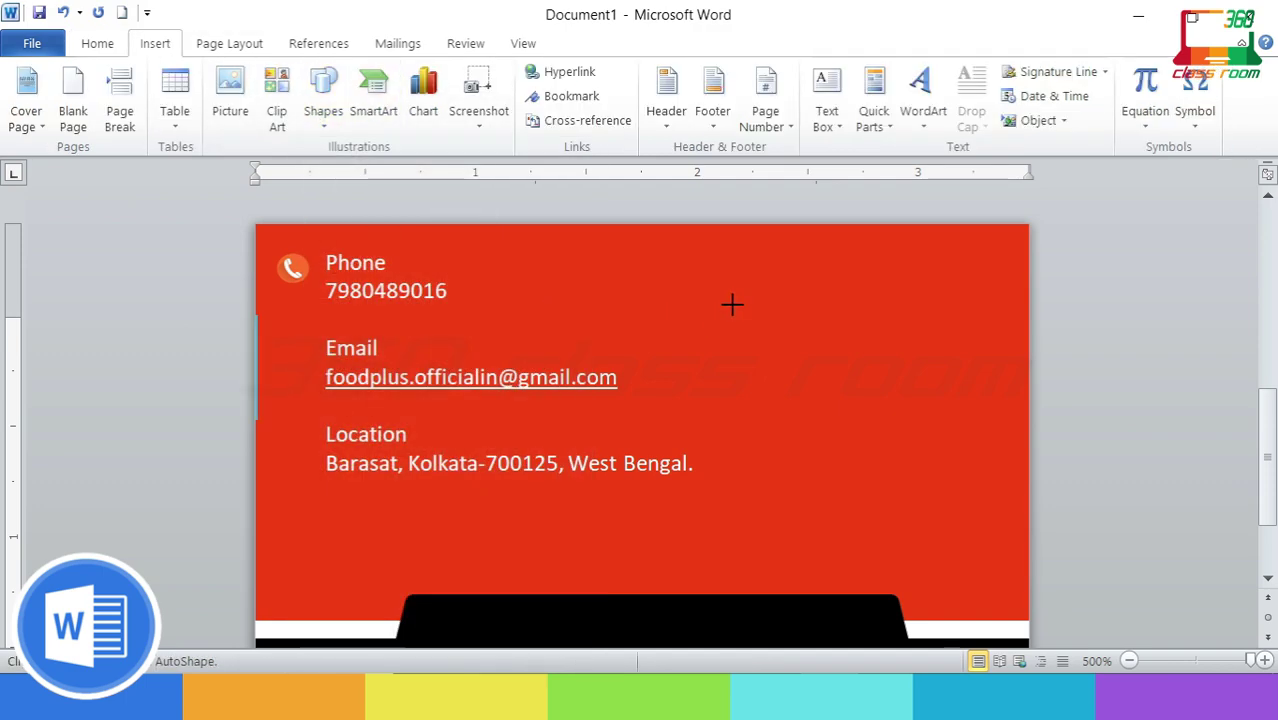
pyautogui.moveTo(730, 303); pyautogui.dragTo(823, 376)
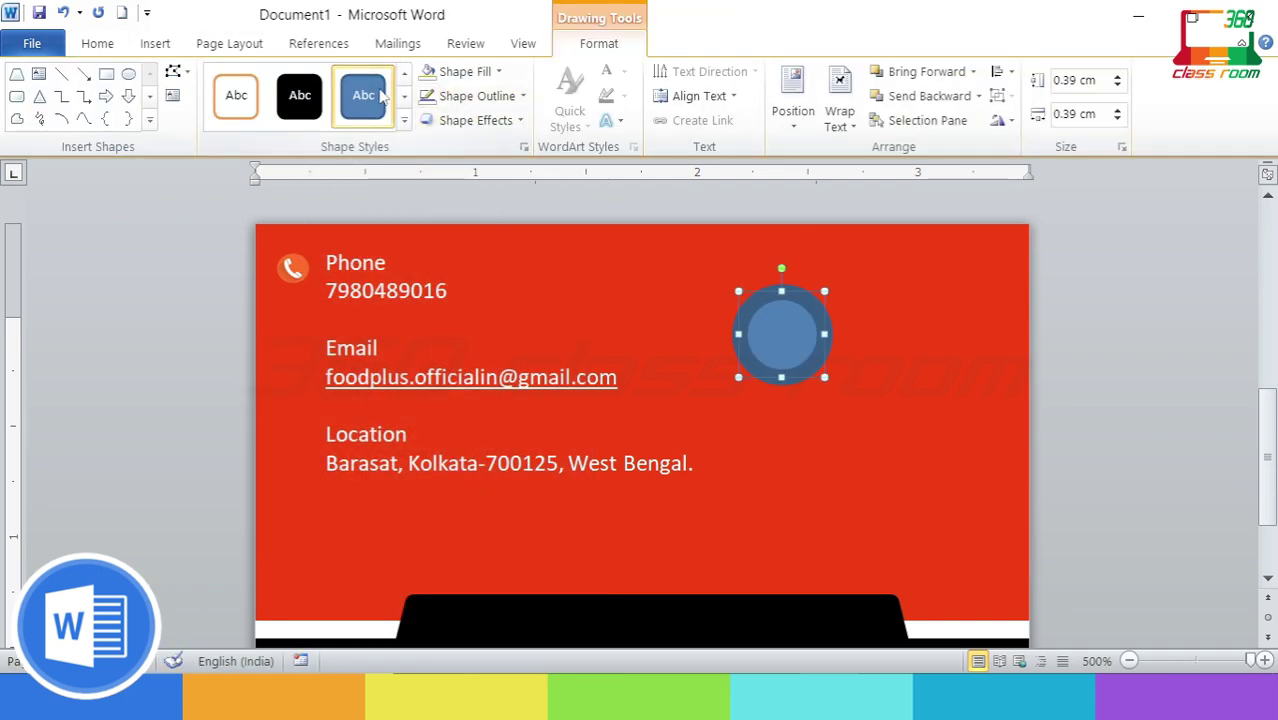
pyautogui.click(465, 71)
pyautogui.click(507, 351)
pyautogui.click(519, 205)
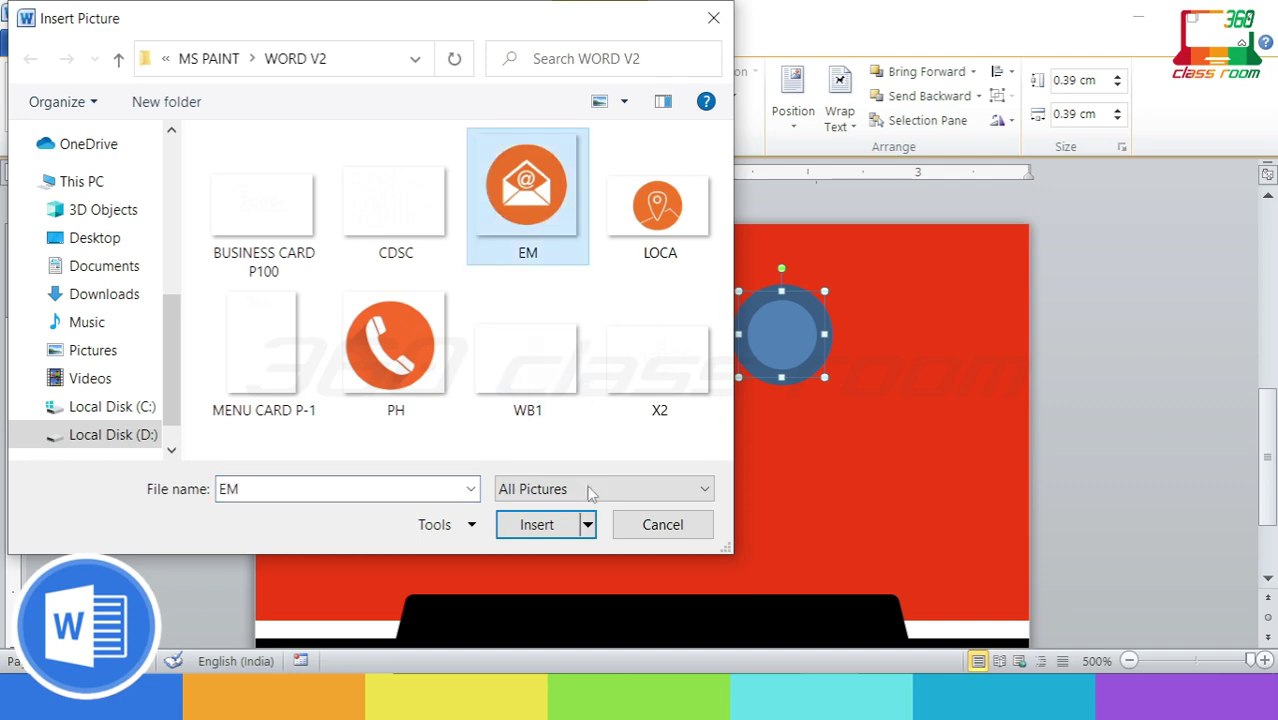
pyautogui.click(535, 522)
# Step: Remove the email circle's outline, shrink it to about 0.19 cm beside Email, and open the shapes gallery
pyautogui.click(477, 95)
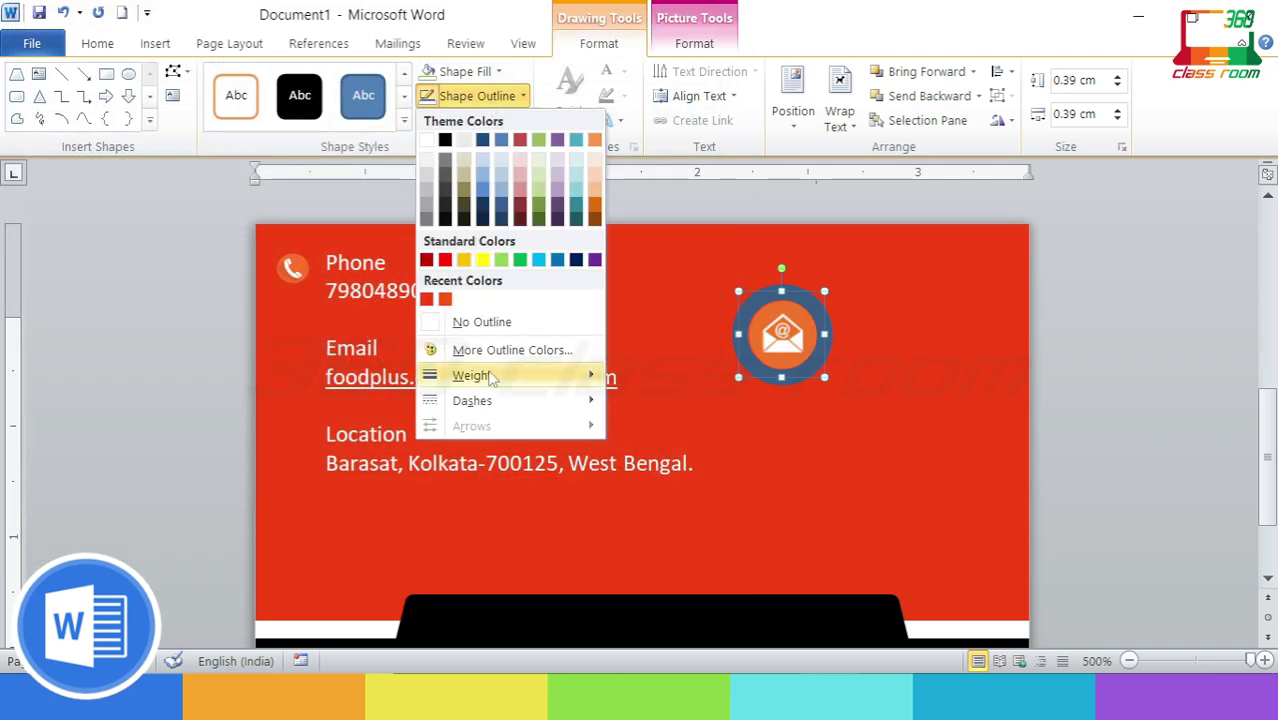
pyautogui.click(480, 321)
pyautogui.click(950, 405)
pyautogui.click(797, 344)
pyautogui.moveTo(816, 368)
pyautogui.mouseDown()
pyautogui.moveTo(782, 331)
pyautogui.moveTo(290, 349)
pyautogui.mouseUp()
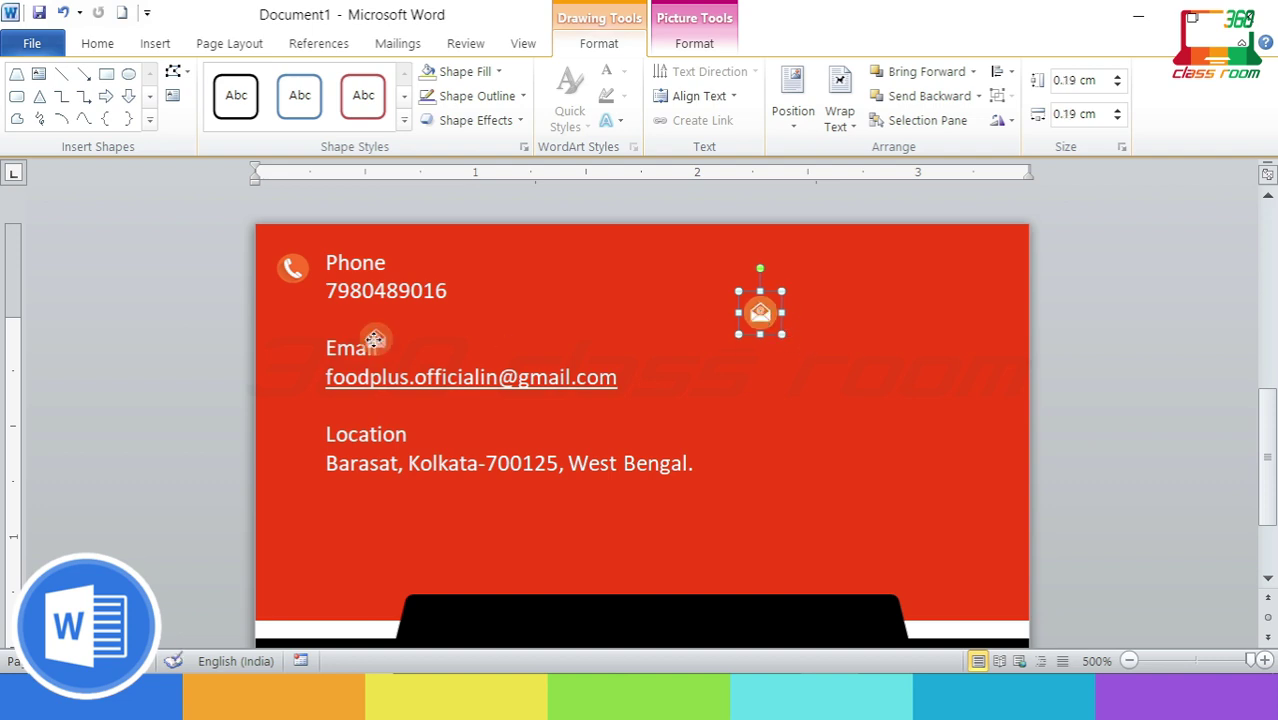
pyautogui.click(882, 358)
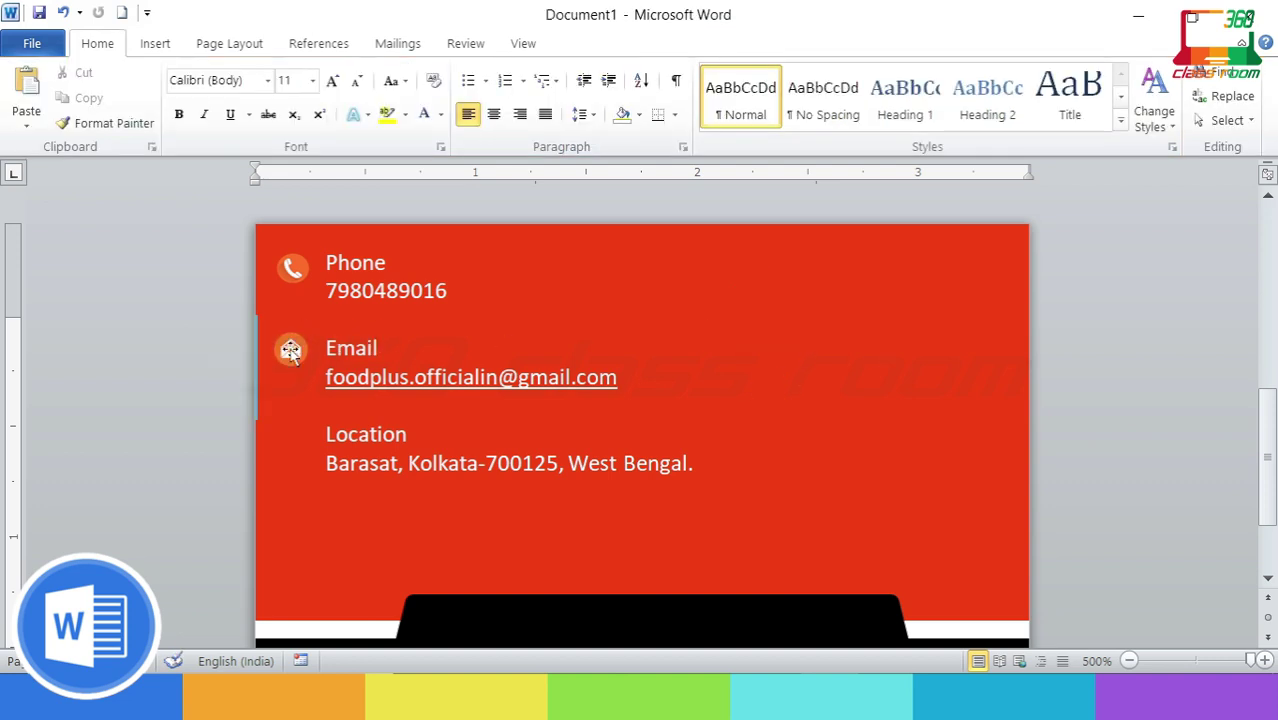
pyautogui.click(290, 352)
pyautogui.click(703, 360)
pyautogui.click(898, 362)
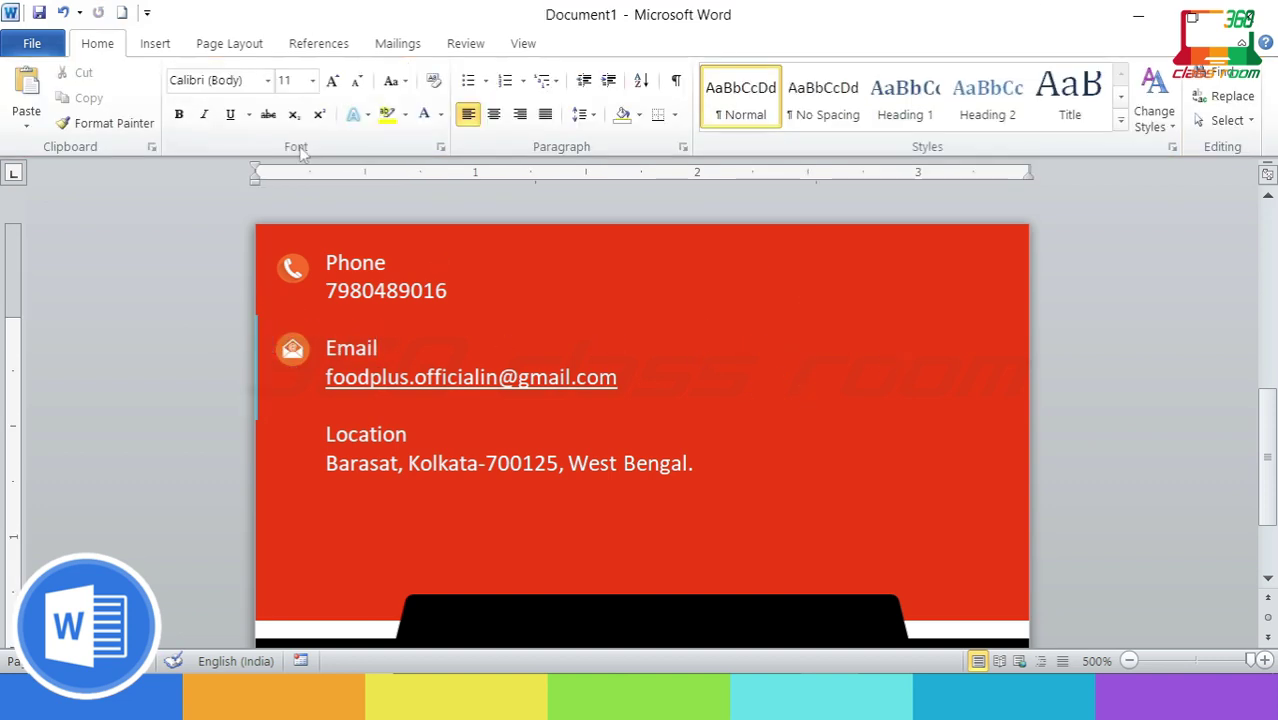
pyautogui.click(155, 43)
pyautogui.click(323, 95)
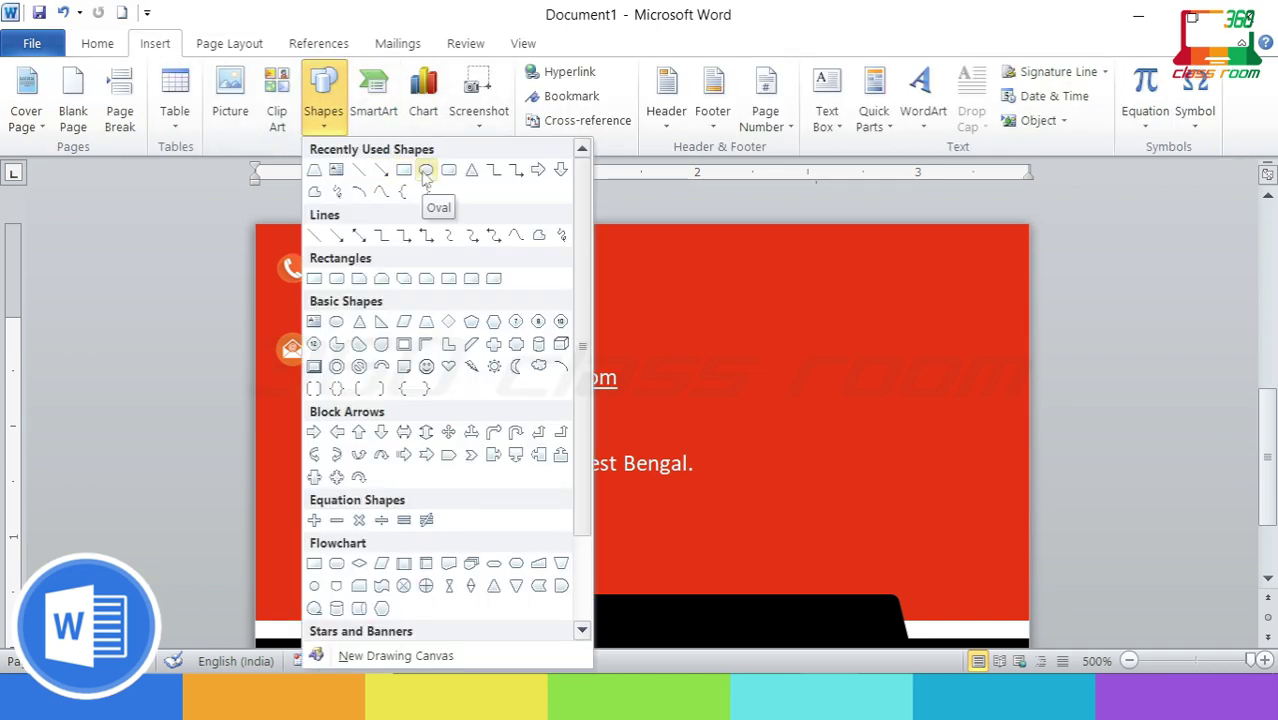
# Step: Draw a small circle and fill it with the location icon picture
pyautogui.click(426, 172)
pyautogui.moveTo(786, 284); pyautogui.dragTo(868, 364)
pyautogui.click(465, 71)
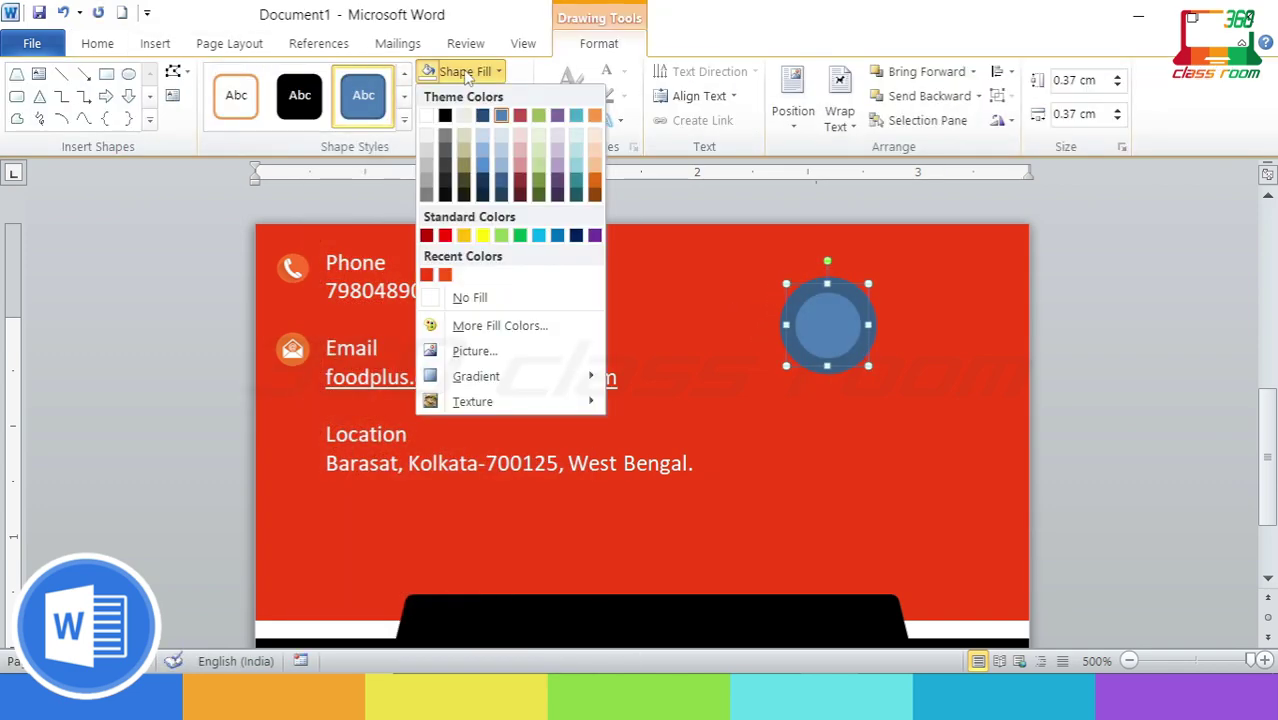
pyautogui.click(510, 351)
pyautogui.click(659, 205)
pyautogui.press('Return')
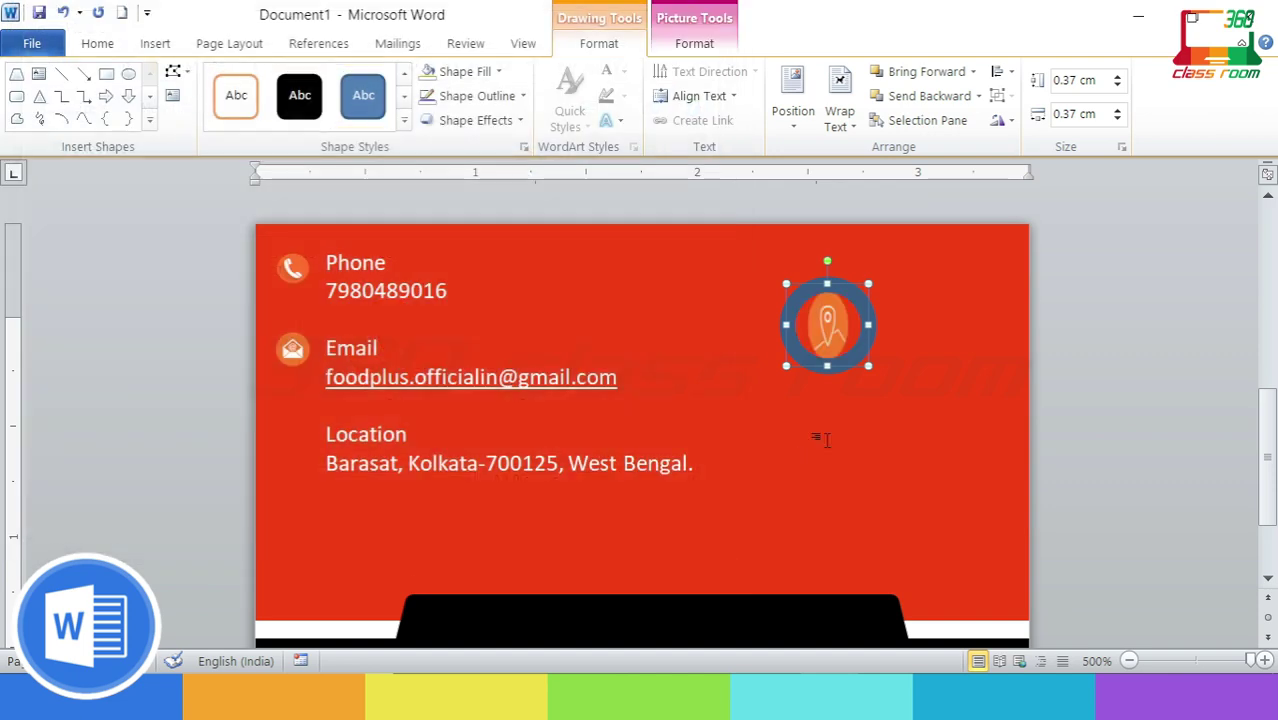
# Step: Remove the circle's outline, shrink it to icon size and place it beside Location
pyautogui.moveTo(868, 324); pyautogui.dragTo(918, 324)
pyautogui.click(477, 95)
pyautogui.click(505, 323)
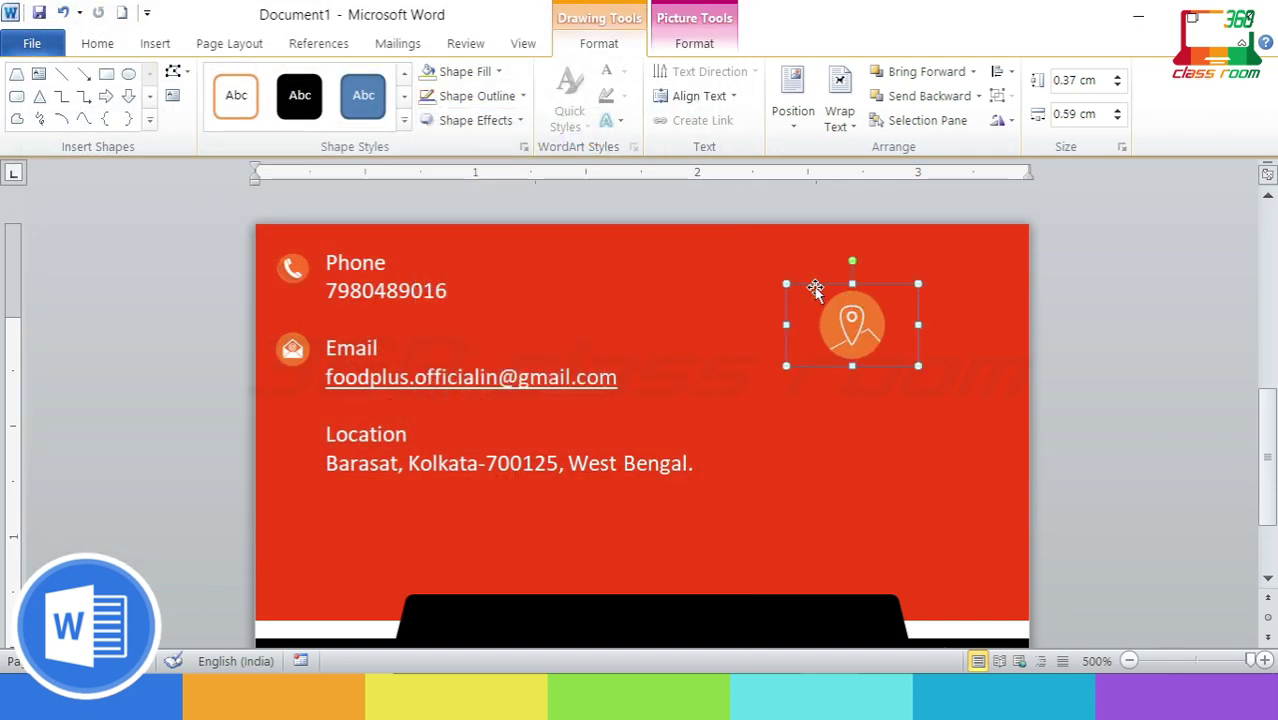
pyautogui.moveTo(786, 284); pyautogui.dragTo(857, 328)
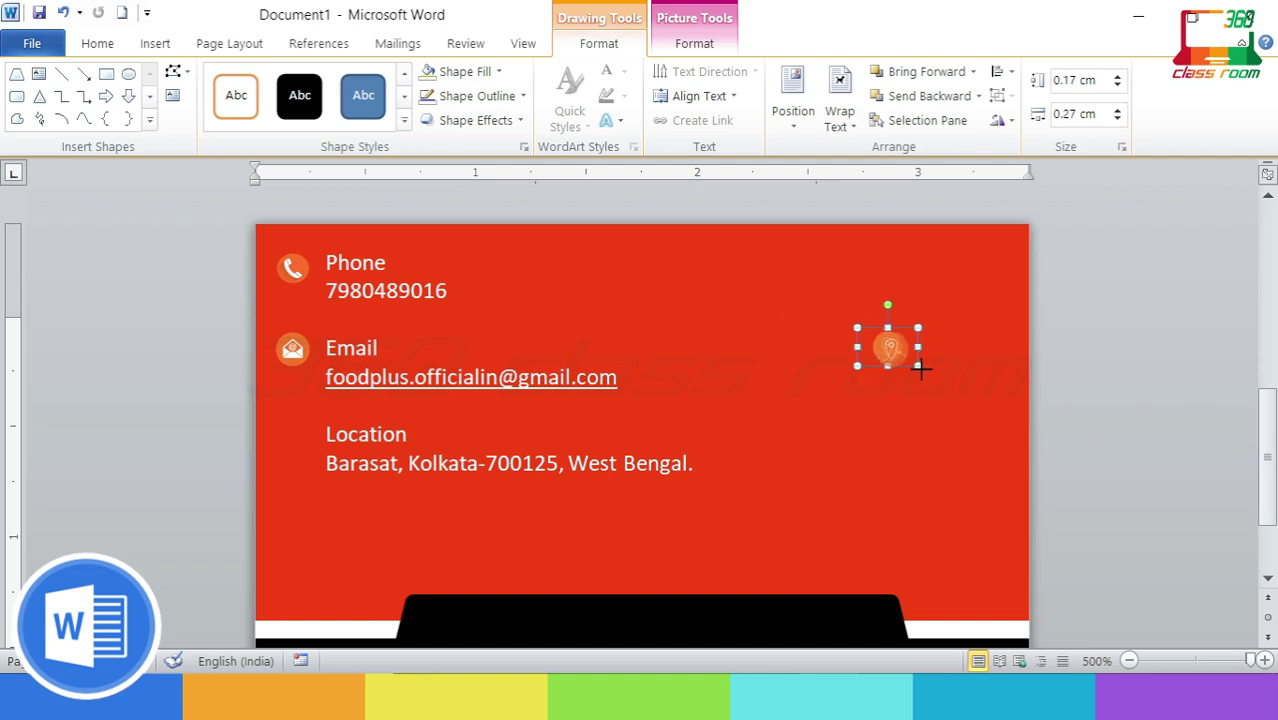
pyautogui.moveTo(918, 367)
pyautogui.mouseDown()
pyautogui.moveTo(929, 373)
pyautogui.moveTo(295, 435)
pyautogui.mouseUp()
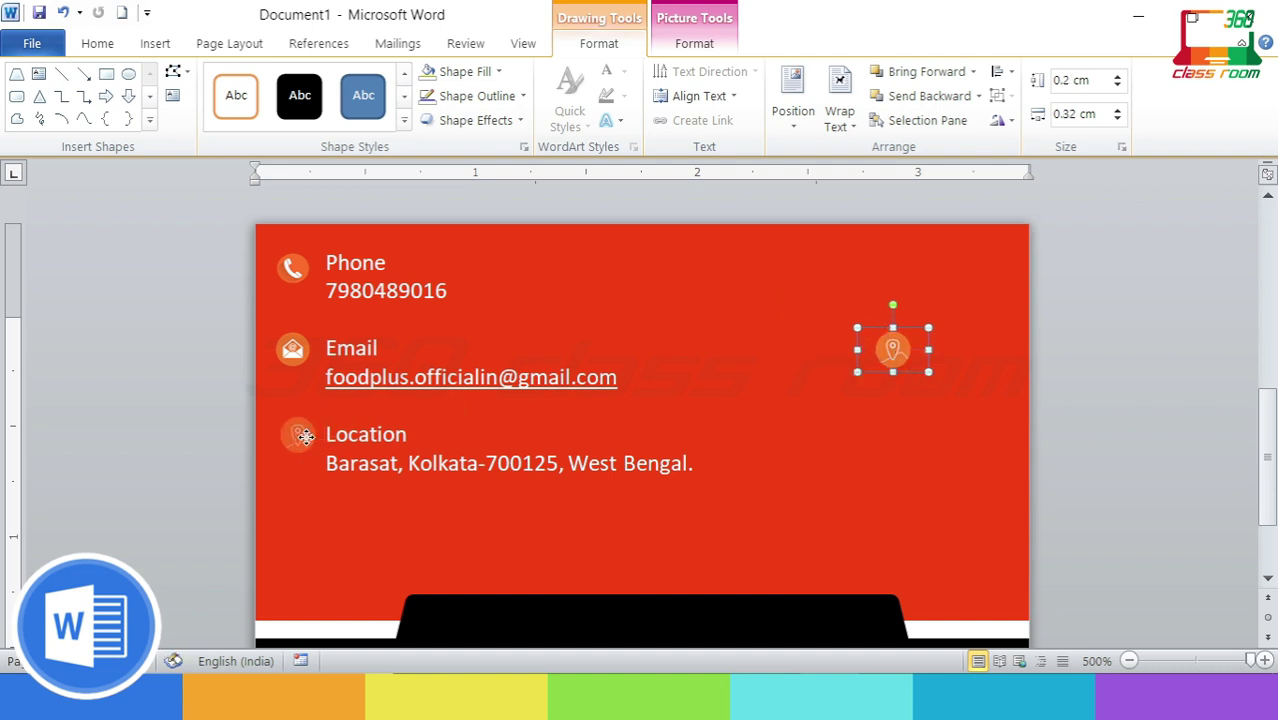
pyautogui.click(724, 398)
# Step: Enlarge the phone icon slightly so it matches the other icons
pyautogui.click(293, 267)
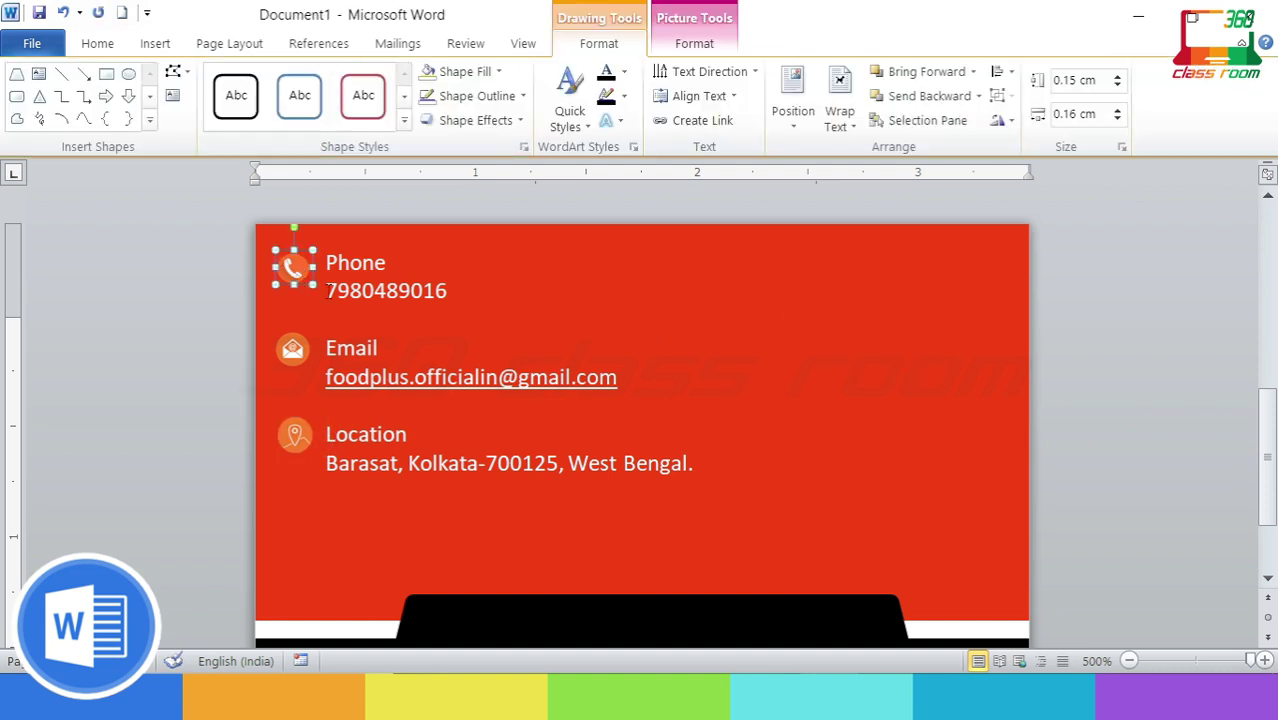
pyautogui.moveTo(313, 289); pyautogui.dragTo(319, 292)
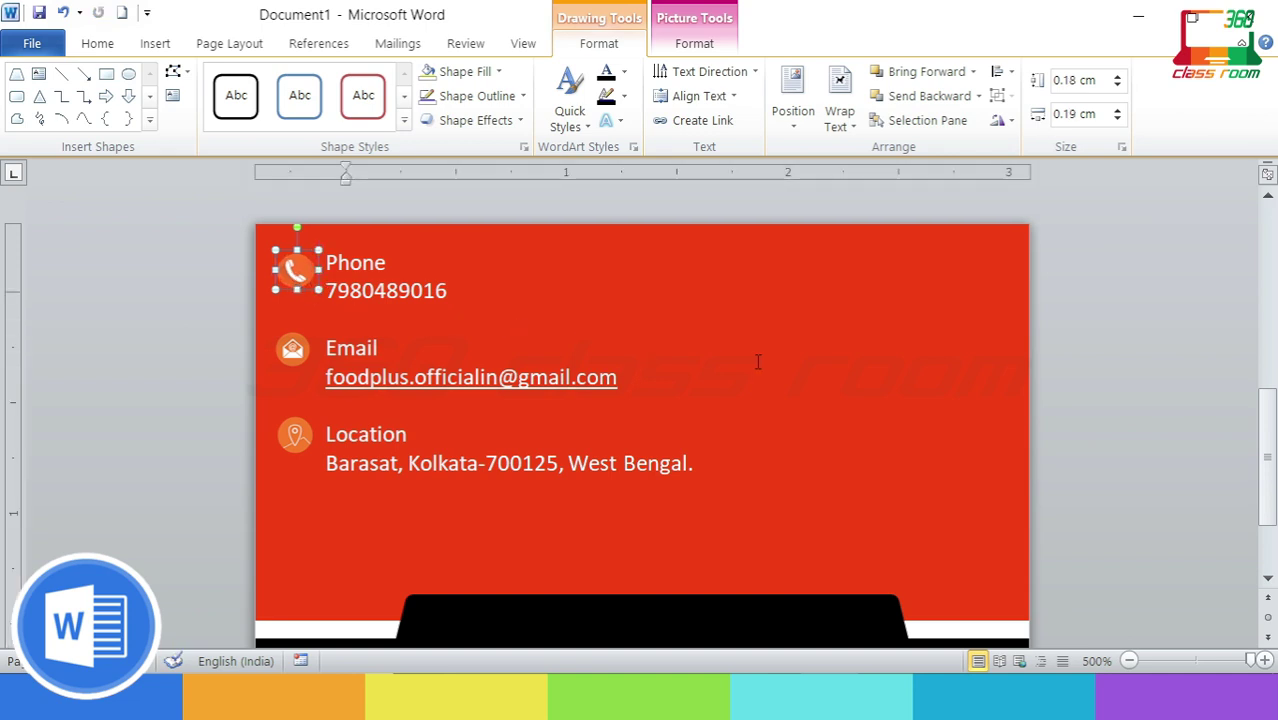
pyautogui.click(856, 387)
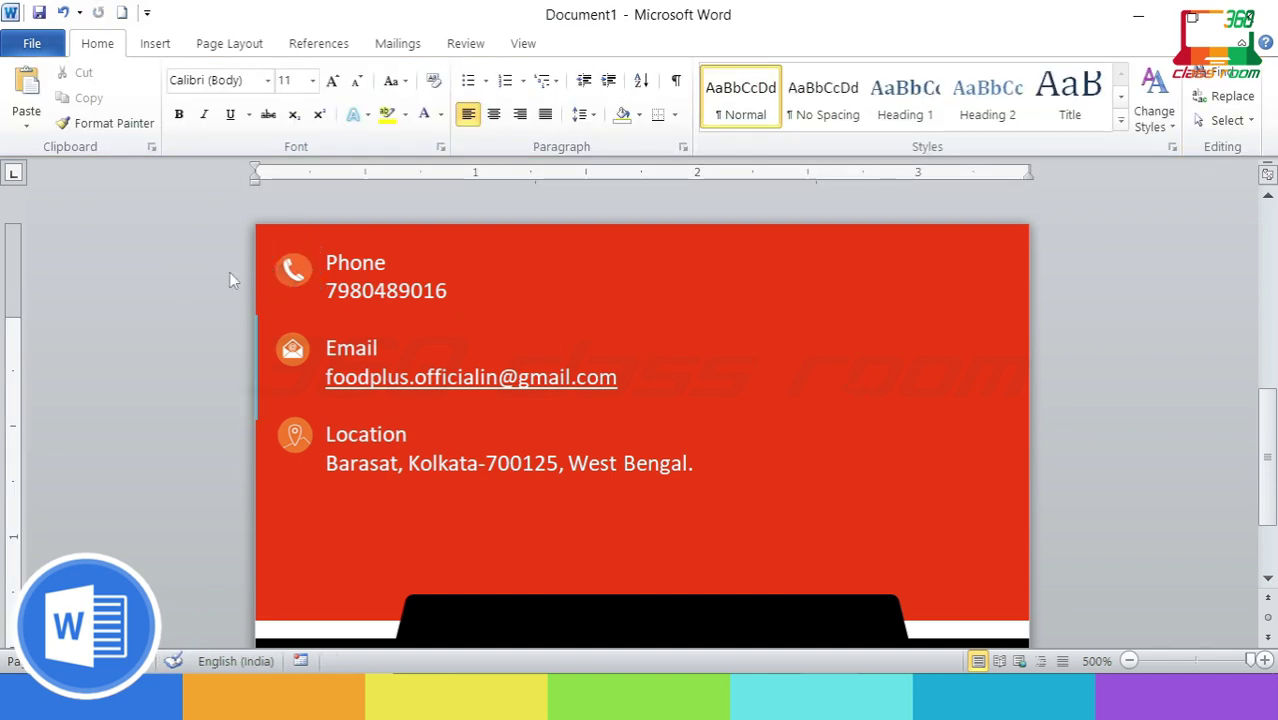
pyautogui.click(311, 278)
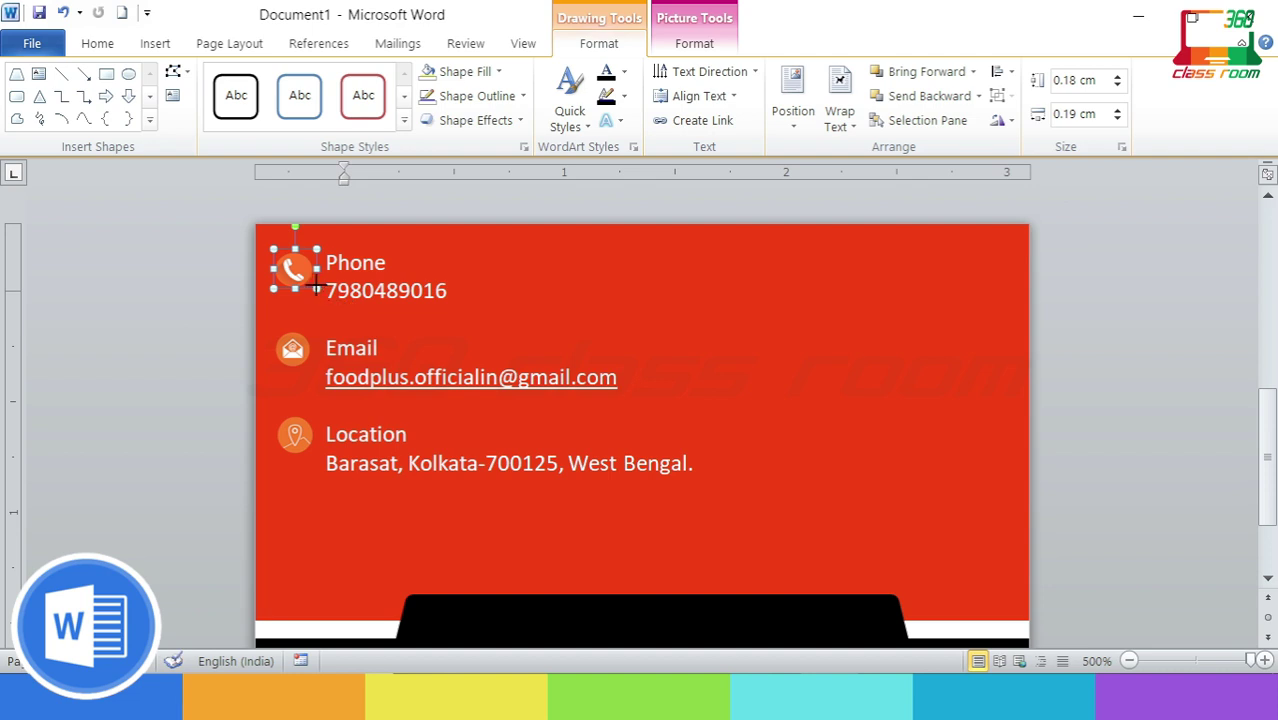
pyautogui.moveTo(316, 289); pyautogui.dragTo(309, 281)
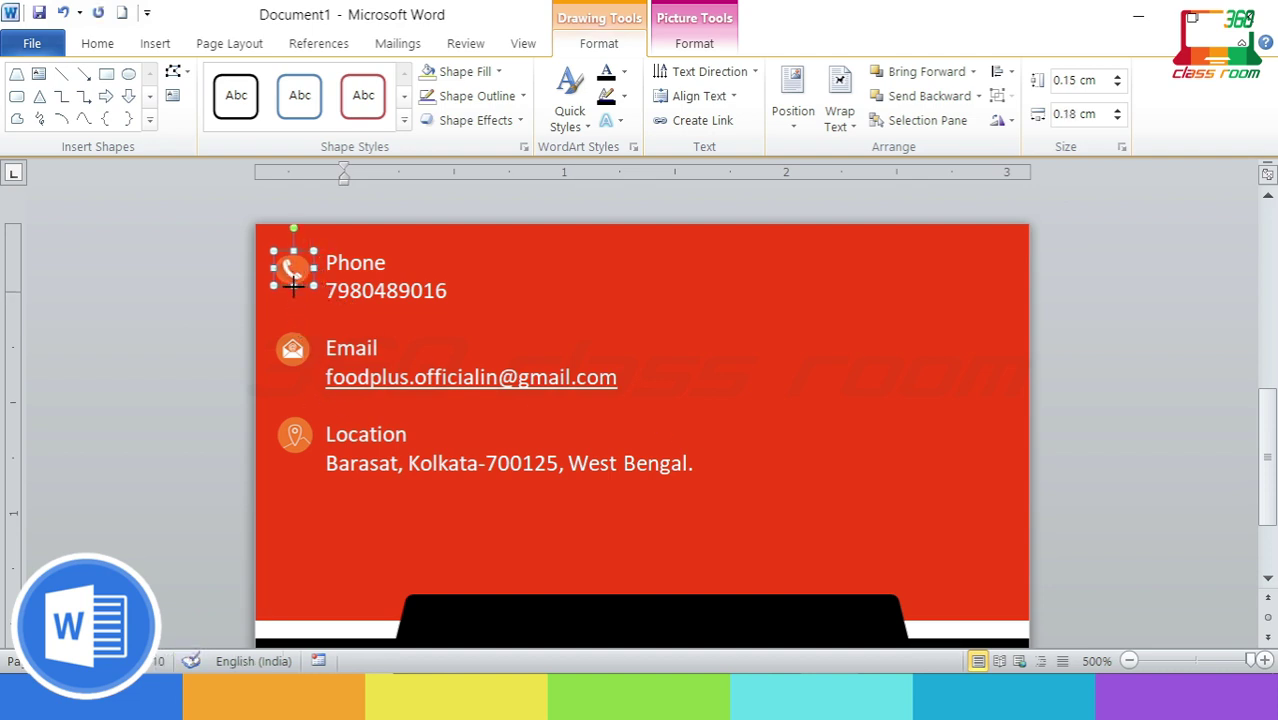
pyautogui.click(662, 340)
pyautogui.click(936, 366)
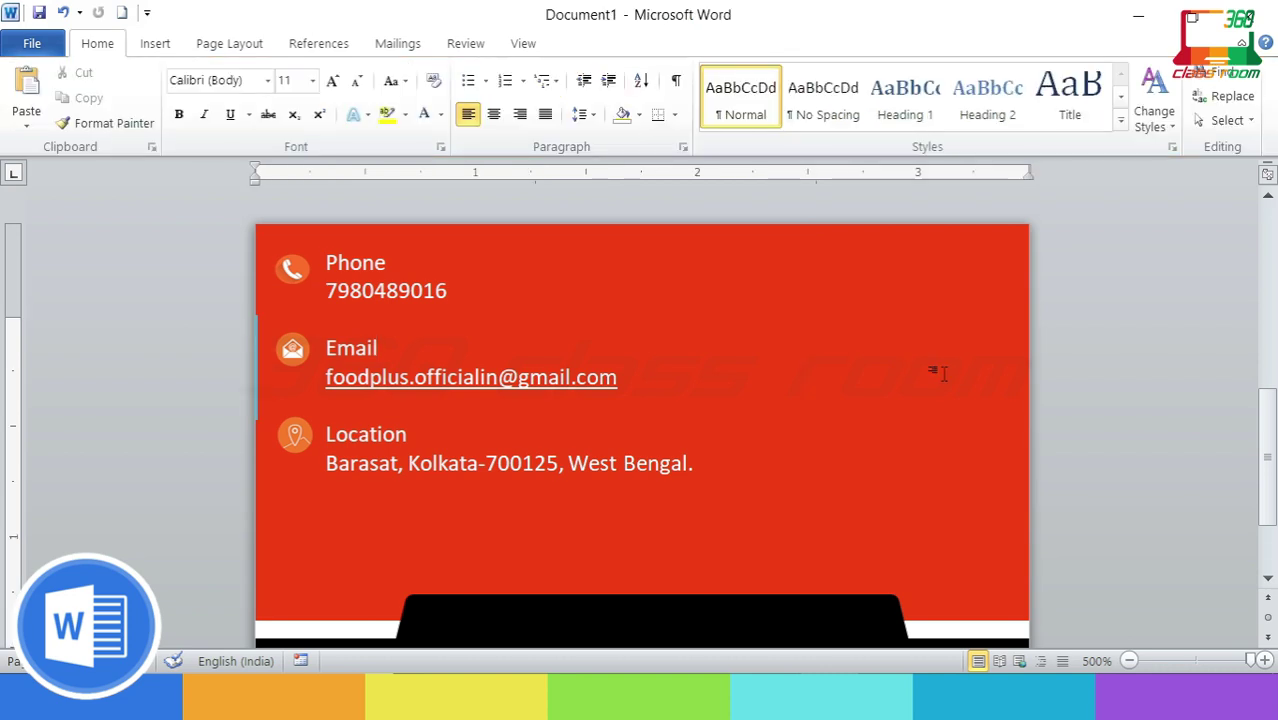
# Step: Copy the email address and draw a rectangle over the black bottom tab
pyautogui.moveTo(327, 377); pyautogui.dragTo(637, 377)
pyautogui.hotkey('ctrl', 'c')
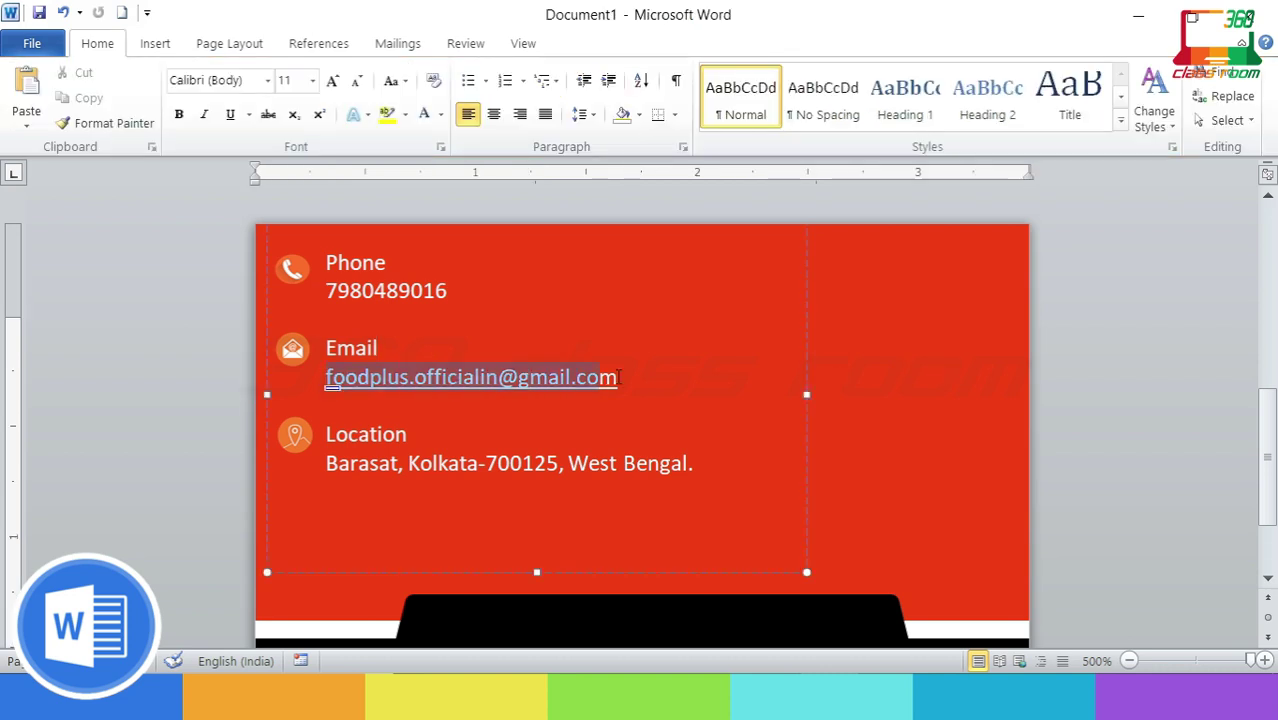
pyautogui.click(594, 427)
pyautogui.click(152, 45)
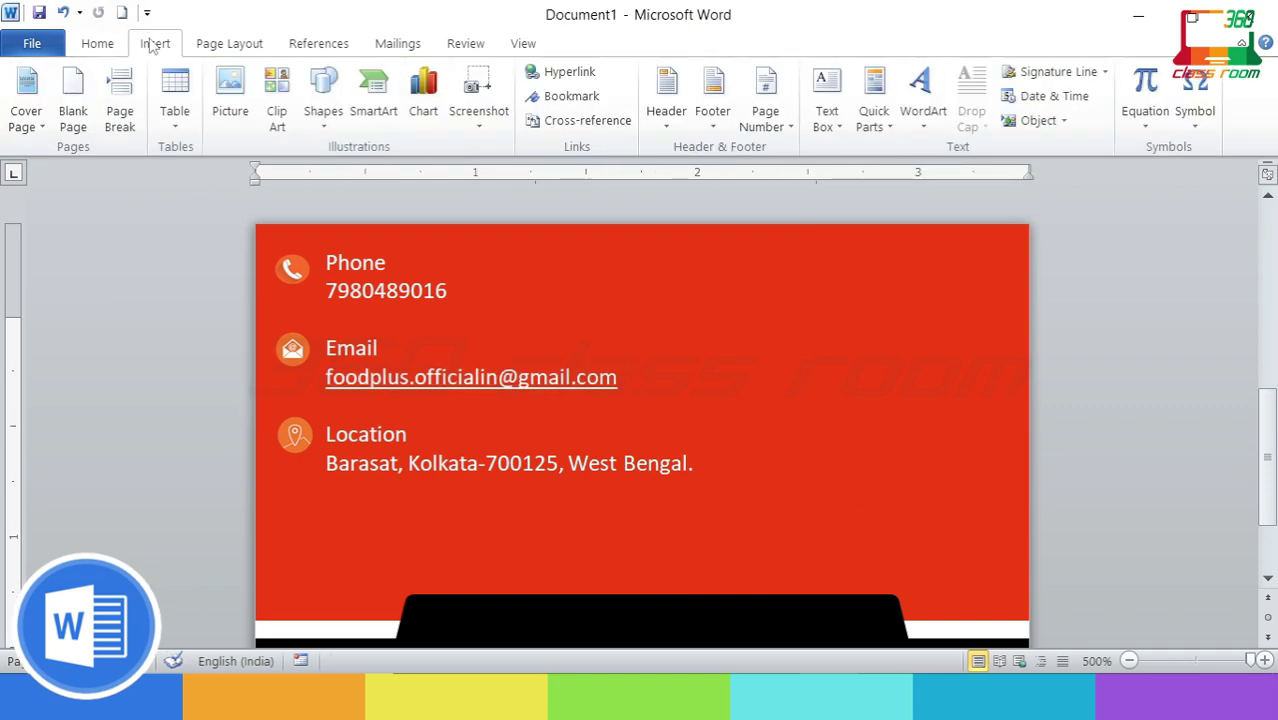
pyautogui.click(322, 110)
pyautogui.click(317, 265)
pyautogui.moveTo(487, 613); pyautogui.dragTo(724, 641)
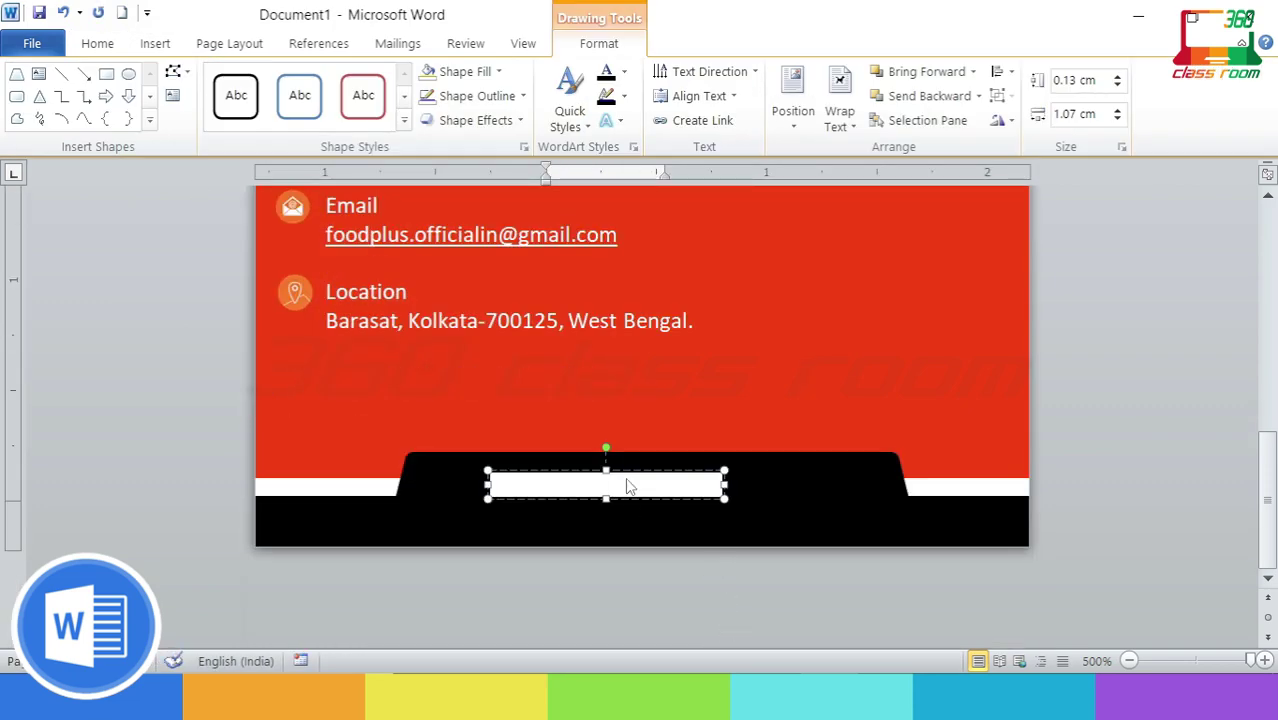
# Step: Give the rectangle no fill and no outline, and widen it to the right
pyautogui.click(465, 71)
pyautogui.click(470, 298)
pyautogui.click(481, 95)
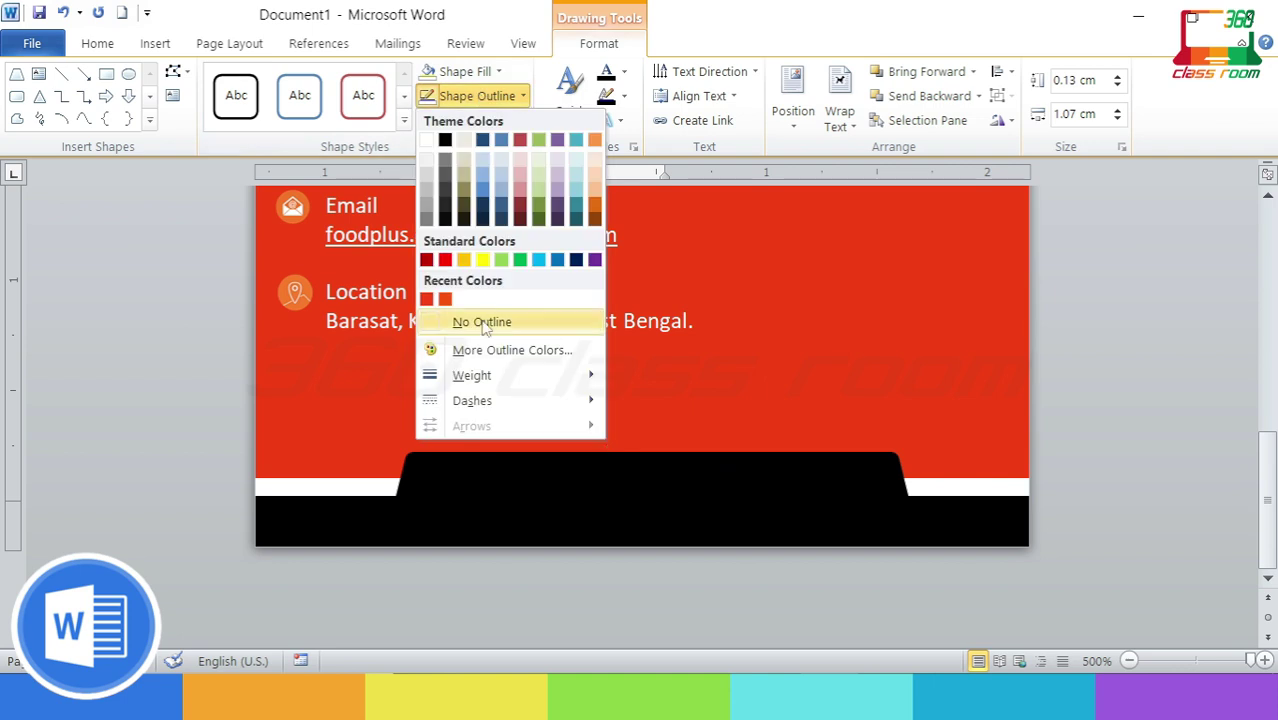
pyautogui.click(482, 323)
pyautogui.moveTo(724, 486); pyautogui.dragTo(847, 486)
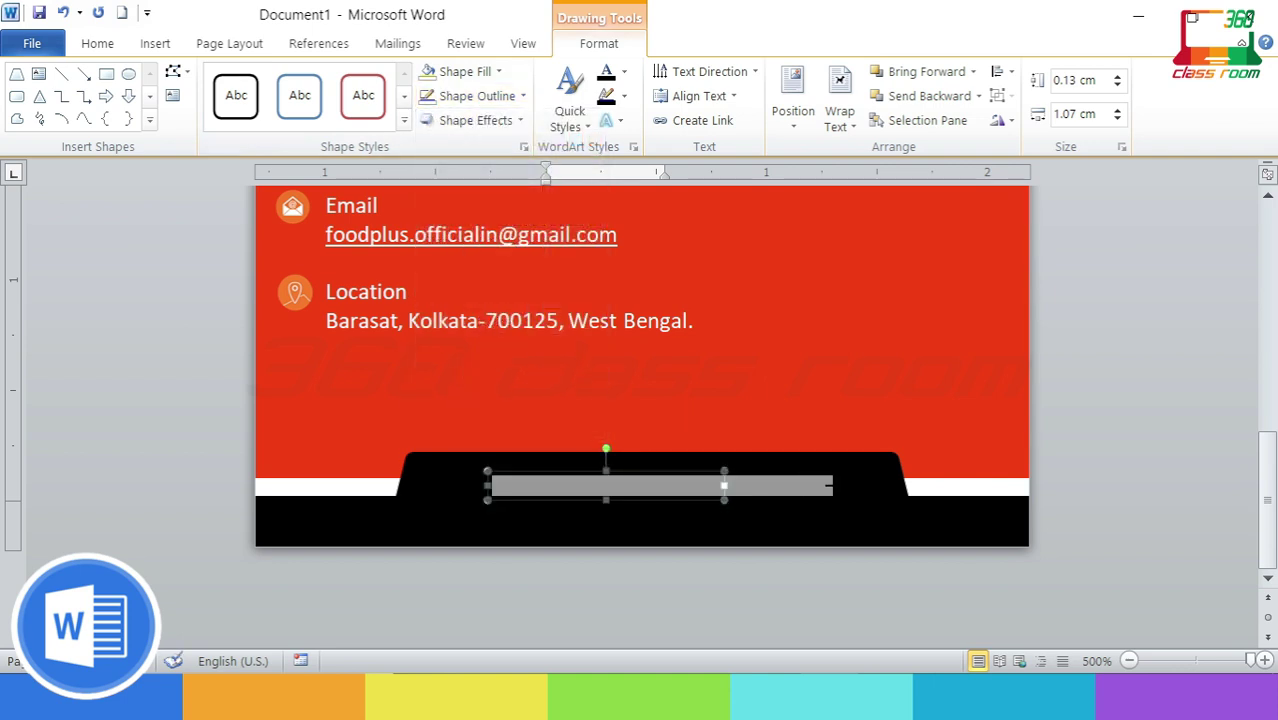
# Step: Paste the email address into the box, move it onto the black tab and settle its font size
pyautogui.click(98, 43)
pyautogui.hotkey('ctrl', 'v')
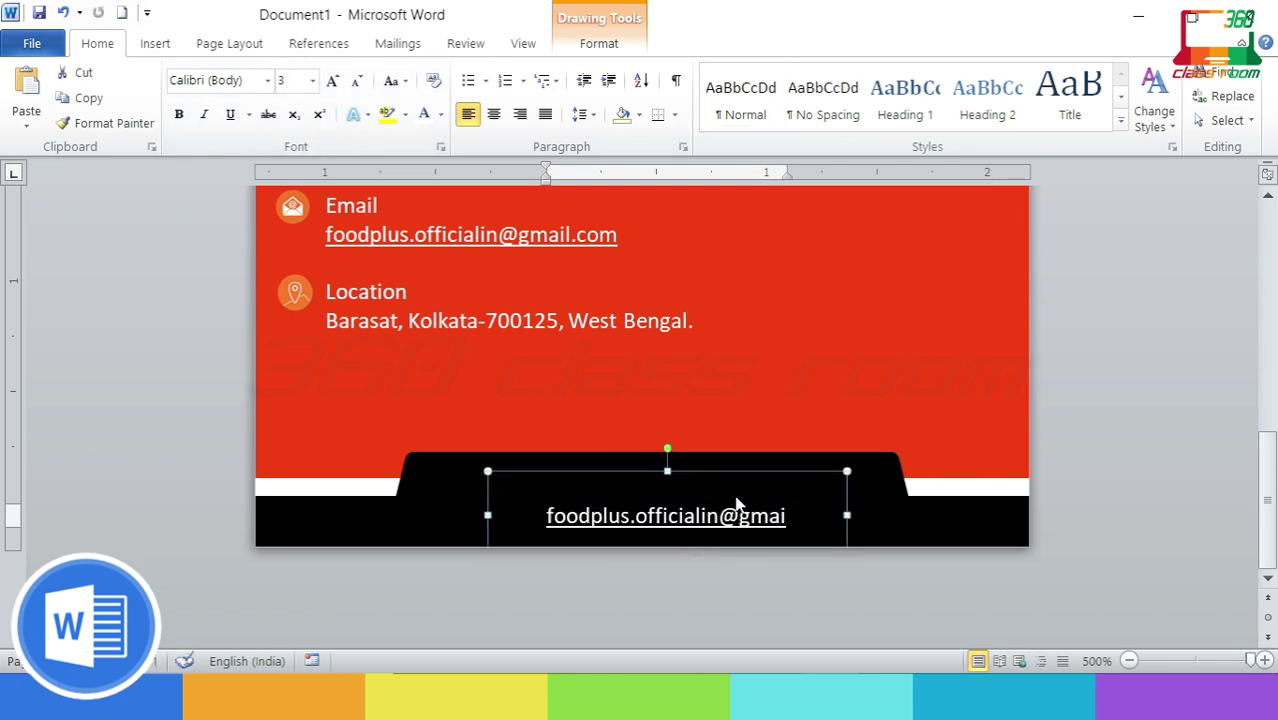
pyautogui.moveTo(690, 470); pyautogui.dragTo(685, 430)
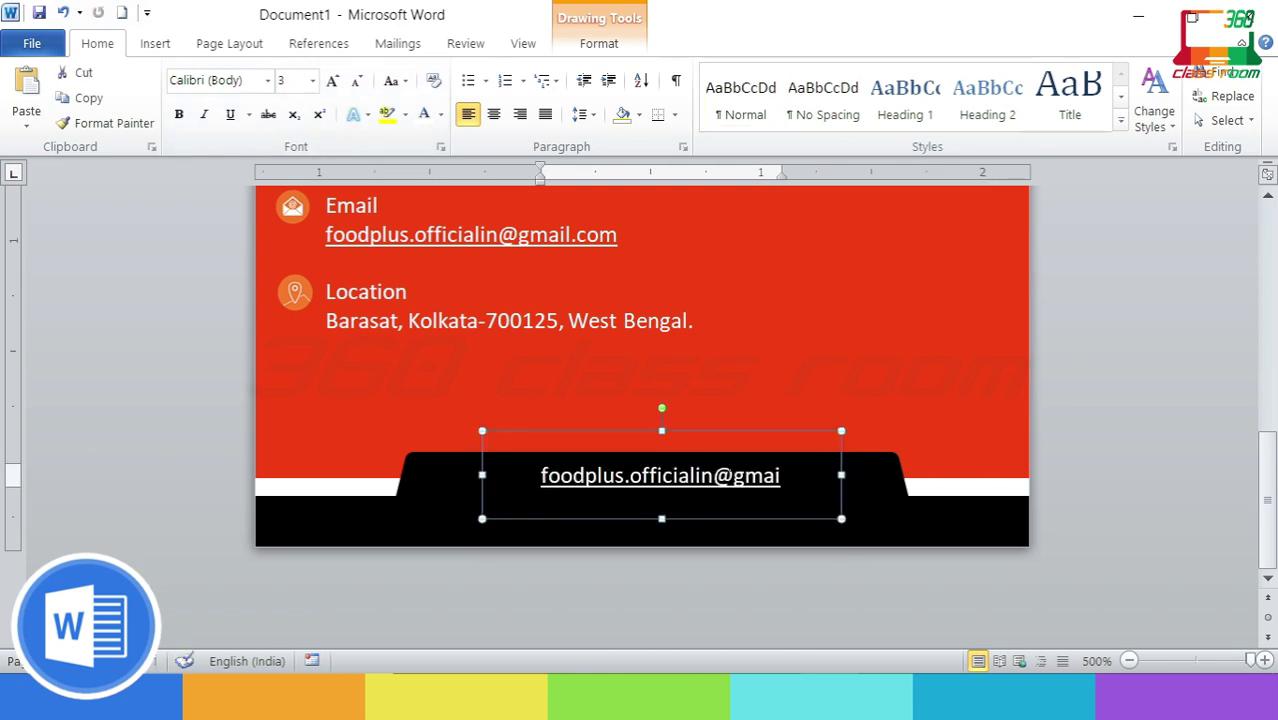
pyautogui.click(333, 82)
pyautogui.click(357, 83)
pyautogui.click(358, 84)
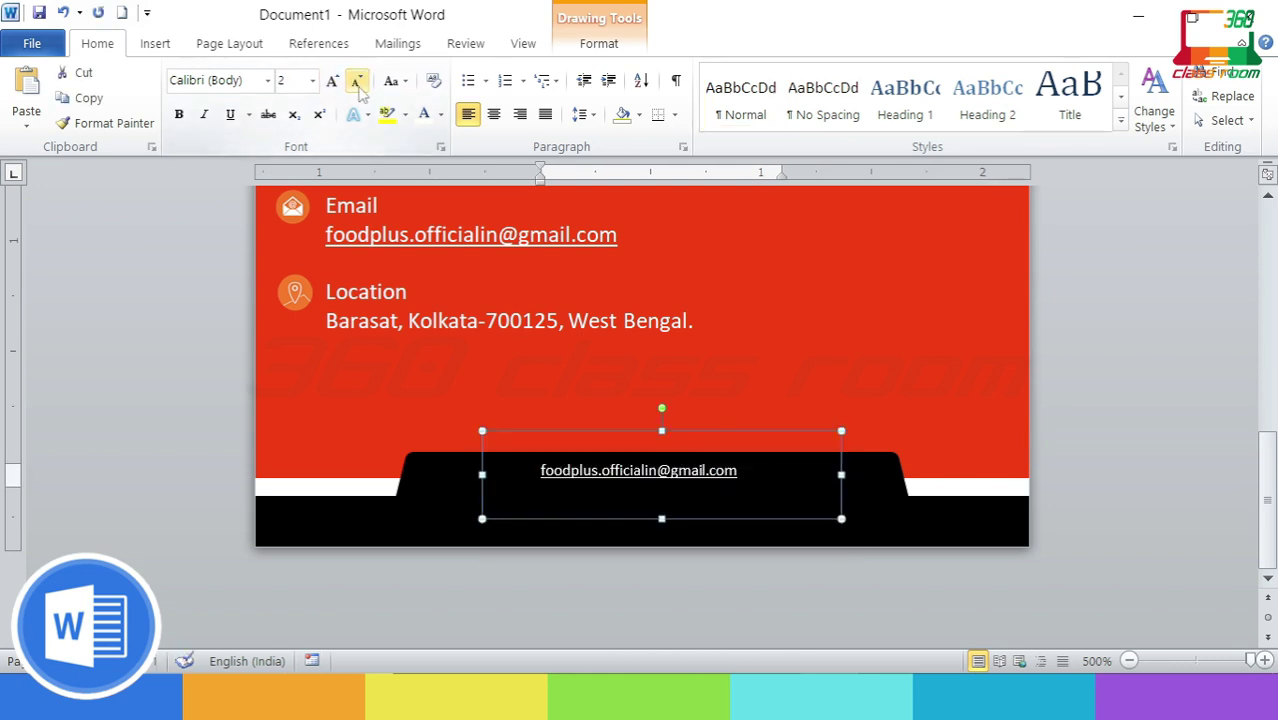
pyautogui.click(333, 81)
# Step: Widen the email box on both sides, centre the text and nudge it into position
pyautogui.moveTo(483, 475); pyautogui.dragTo(440, 475)
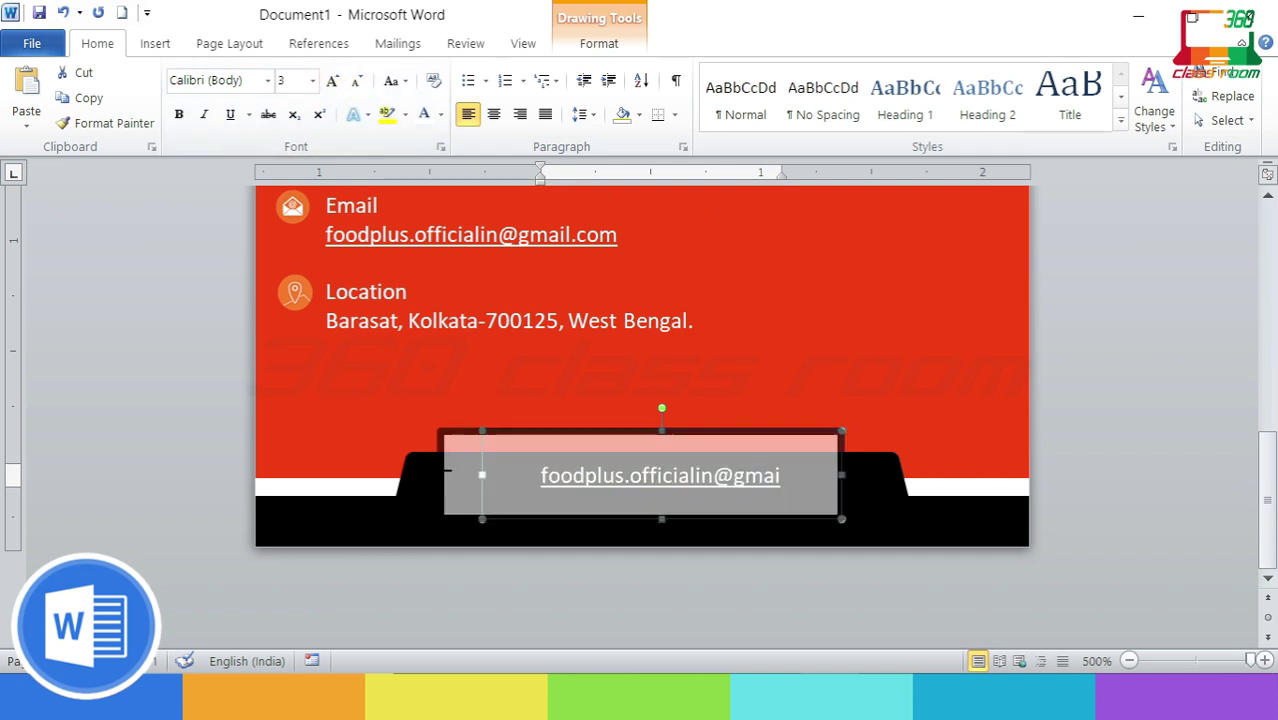
pyautogui.moveTo(841, 474); pyautogui.dragTo(905, 470)
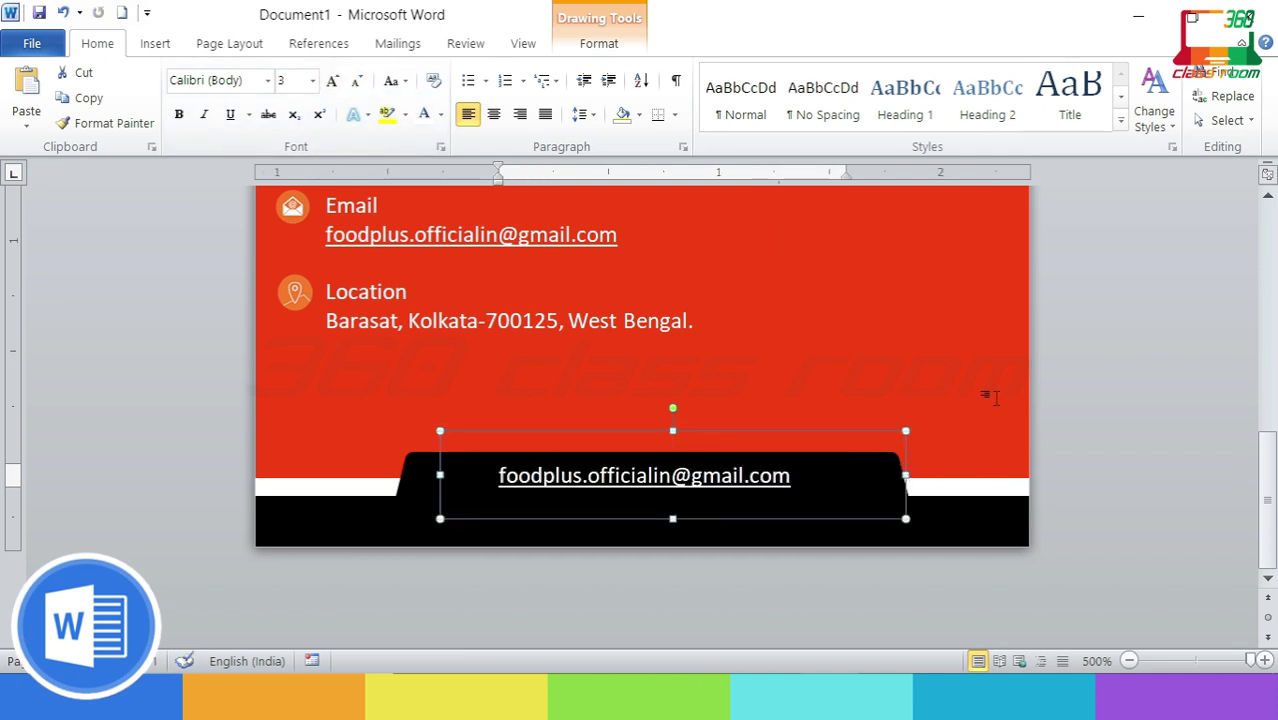
pyautogui.press('Left')
pyautogui.press('Left')
pyautogui.press('Left')
pyautogui.press('Left')
pyautogui.press('Left')
pyautogui.press('Left')
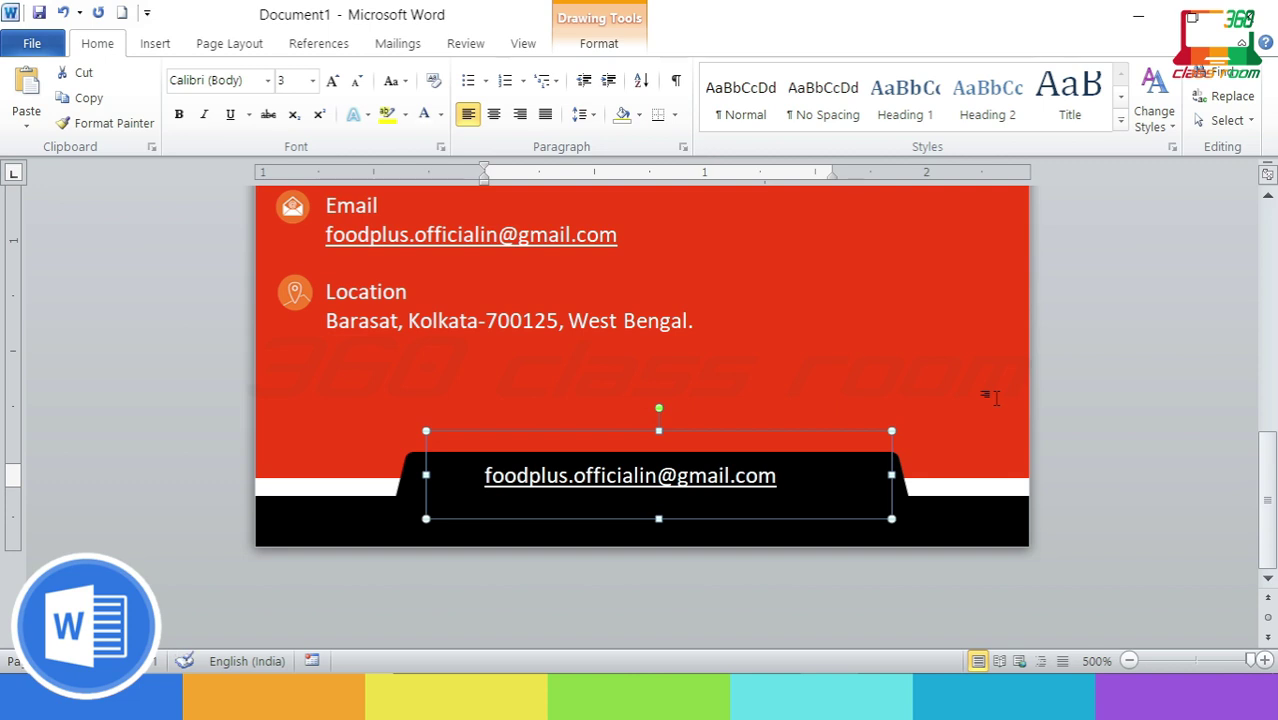
pyautogui.click(494, 114)
pyautogui.press('Left')
pyautogui.press('Left')
pyautogui.press('Left')
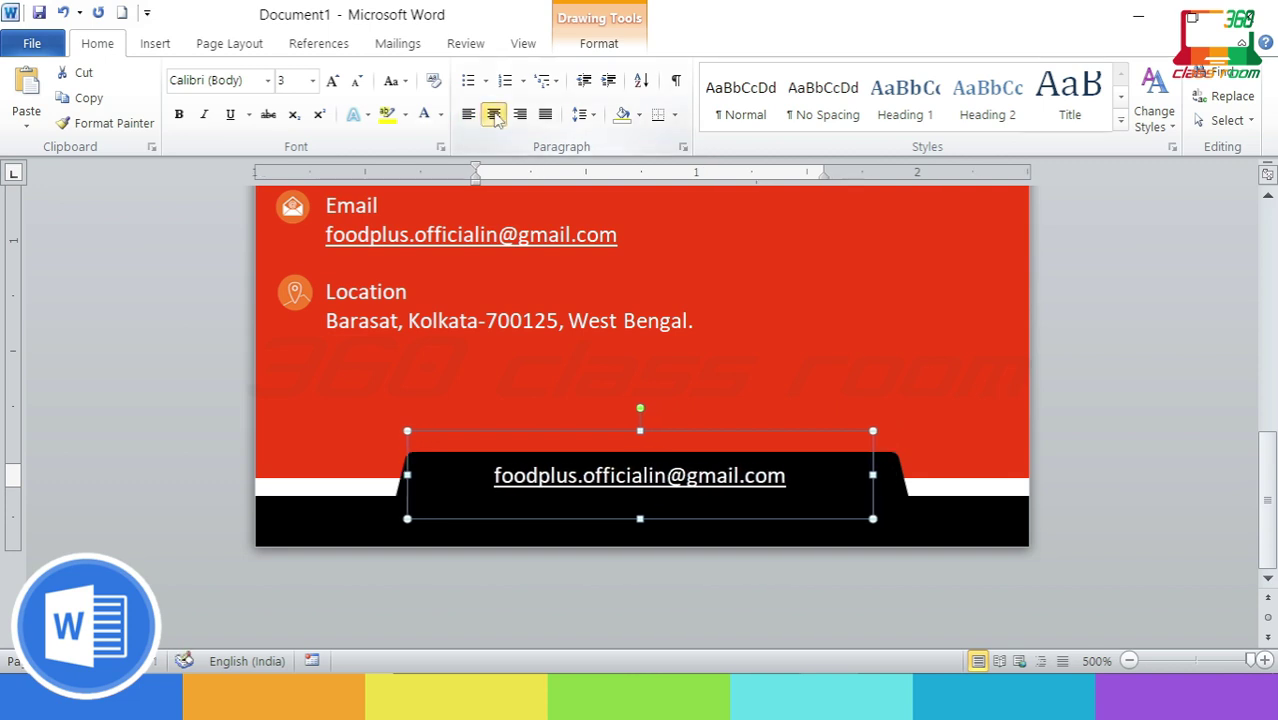
pyautogui.press('Left')
pyautogui.press('Left')
pyautogui.press('Left')
pyautogui.press('Left')
pyautogui.press('Left')
pyautogui.press('Right')
pyautogui.press('Right')
pyautogui.press('Right')
pyautogui.press('Right')
pyautogui.press('Right')
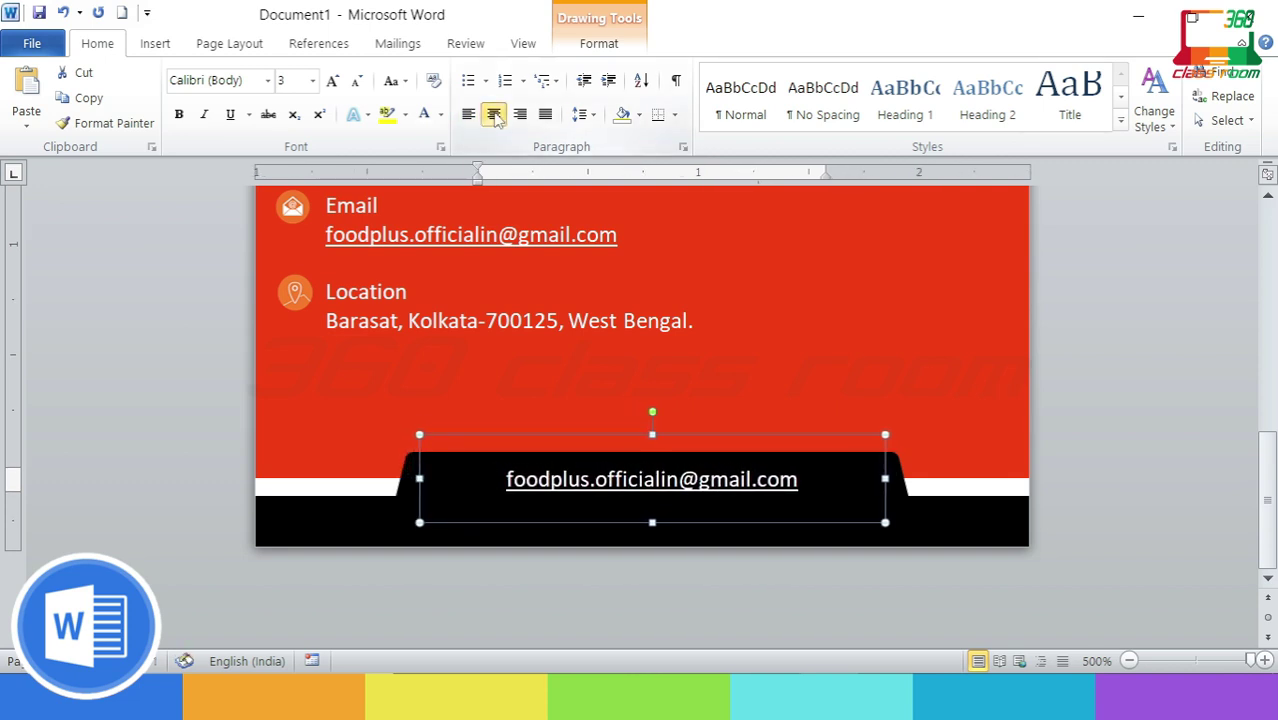
pyautogui.press('Right')
# Step: Scroll over the finished back card to review it, then bring up the Insert Shapes gallery
pyautogui.click(1143, 301)
pyautogui.scroll(3, 1167, 396)
pyautogui.scroll(-3, 1167, 396)
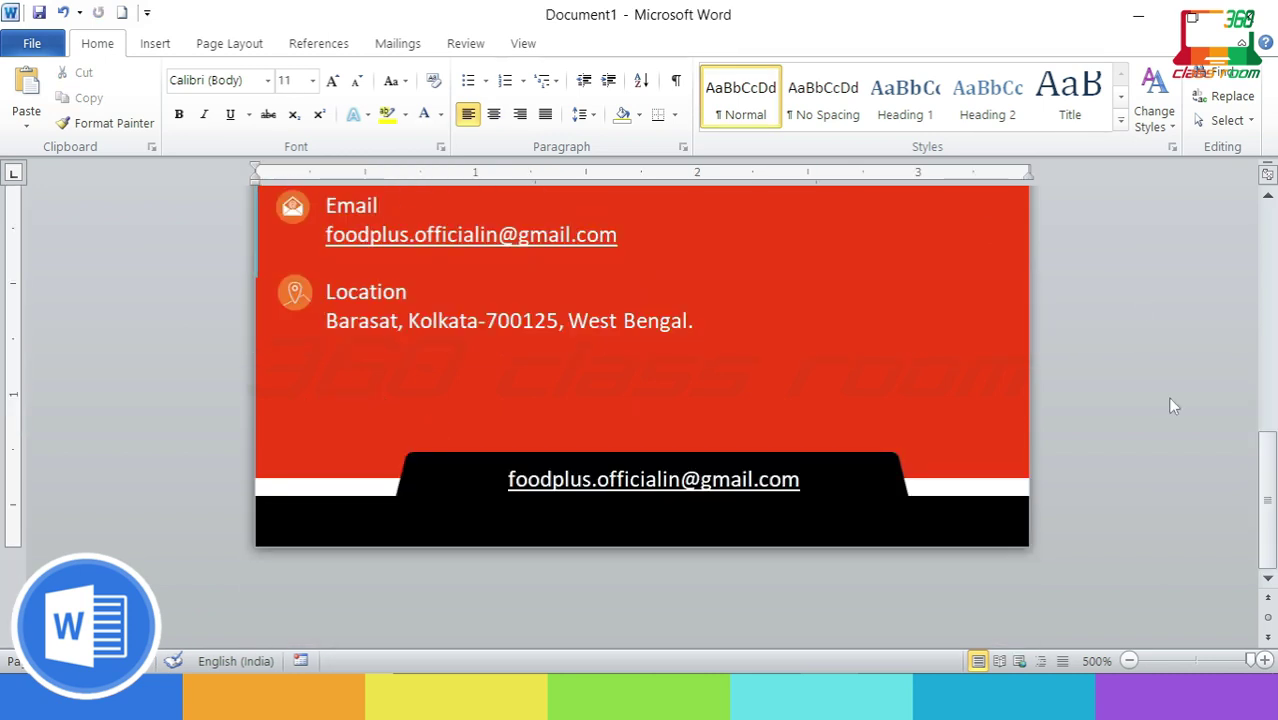
pyautogui.scroll(3, 1160, 397)
pyautogui.scroll(-3, 1160, 397)
pyautogui.scroll(3, 1160, 397)
pyautogui.moveTo(1268, 400); pyautogui.dragTo(1268, 440)
pyautogui.click(155, 43)
pyautogui.click(330, 108)
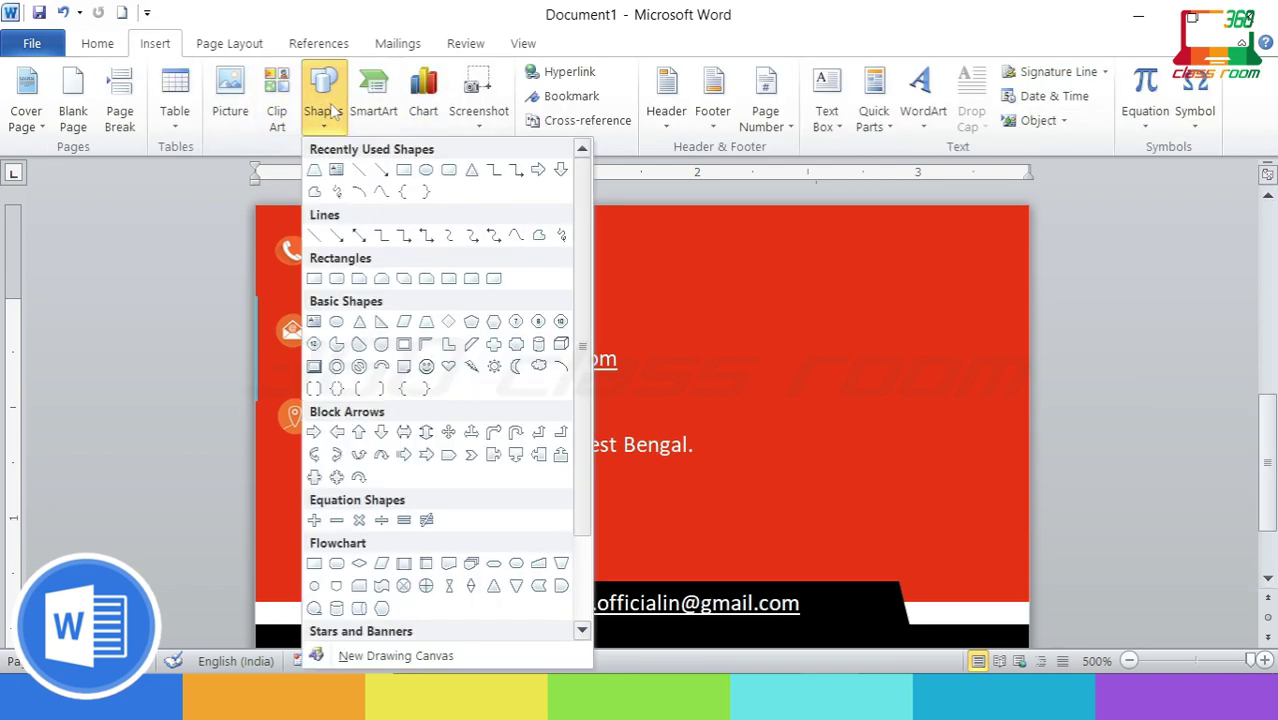
# Step: Draw an octagon on the card's right side, then shift it slightly left and up
pyautogui.click(538, 321)
pyautogui.moveTo(748, 266); pyautogui.dragTo(986, 504)
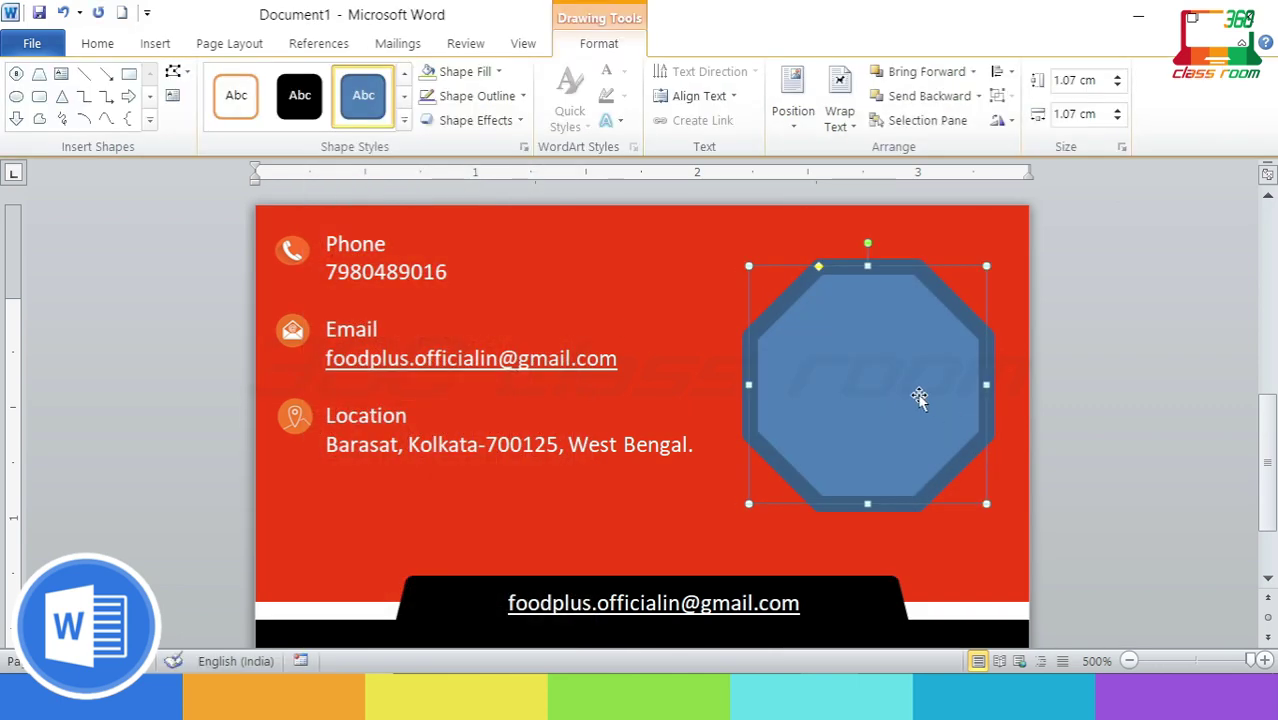
pyautogui.moveTo(870, 388); pyautogui.dragTo(818, 372)
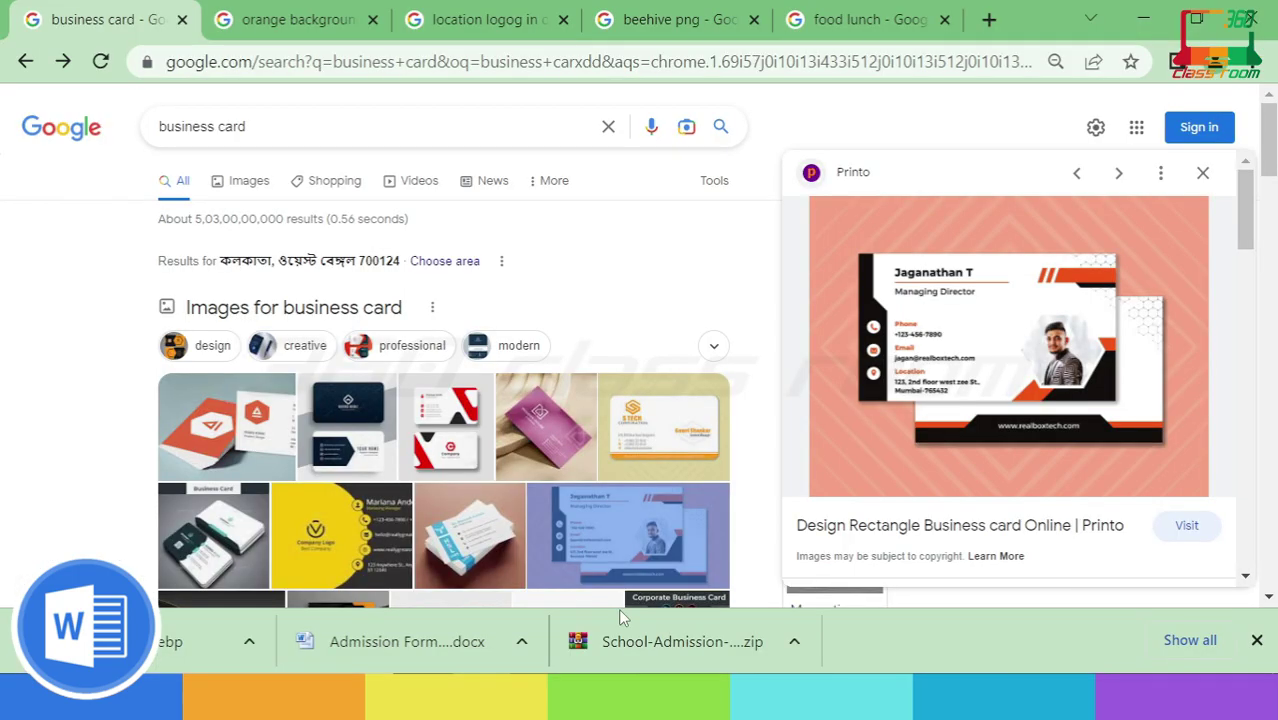
# Step: Switch to the food lunch image results and scroll back through them
pyautogui.click(515, 19)
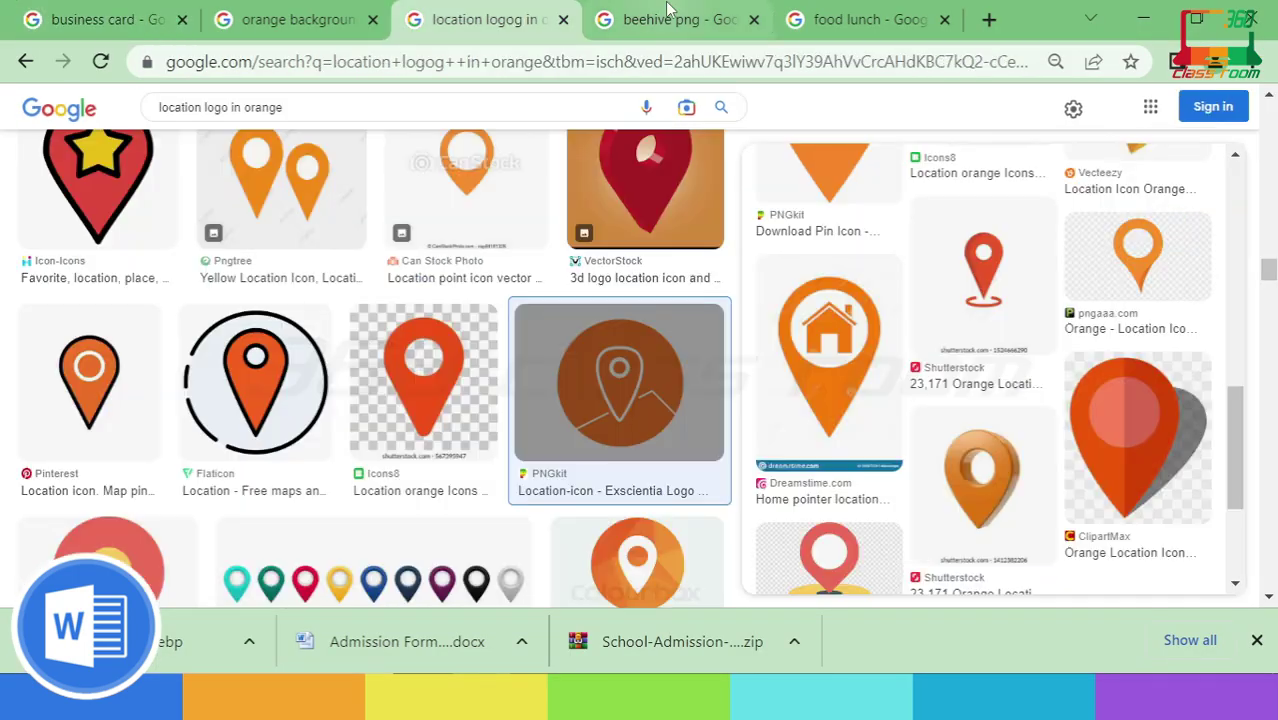
pyautogui.click(868, 19)
pyautogui.scroll(2, 838, 467)
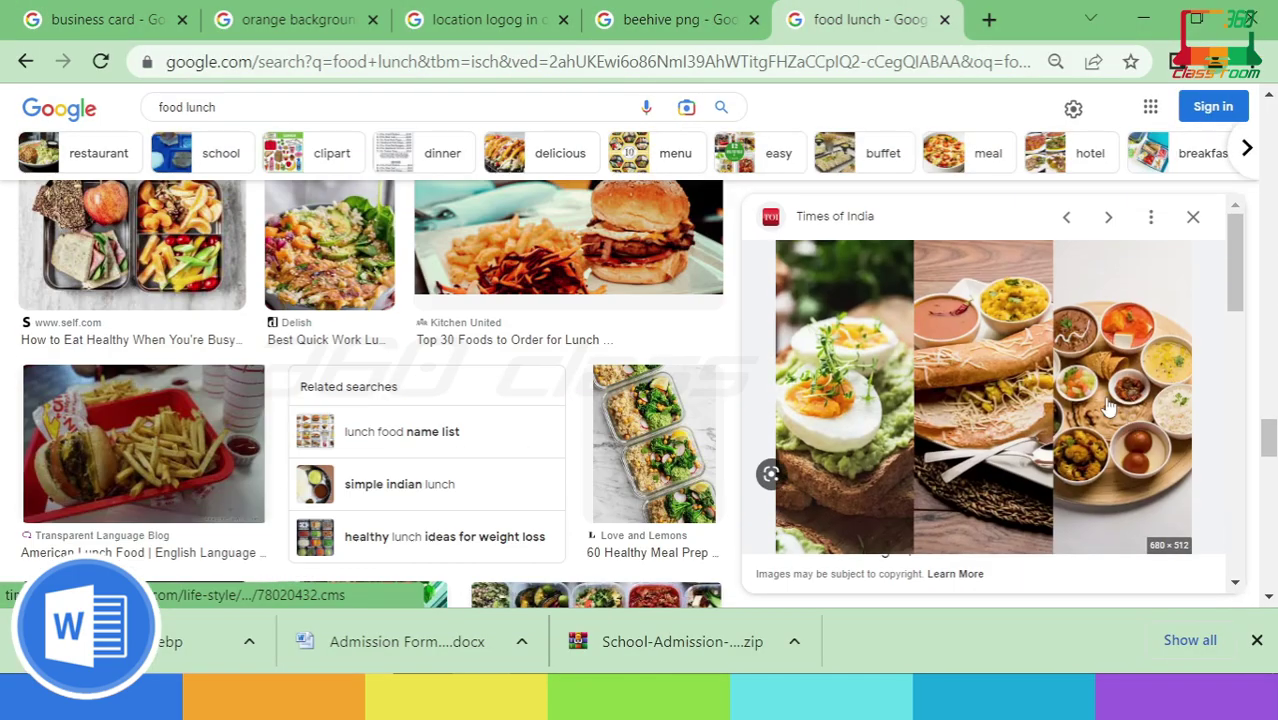
pyautogui.scroll(3, 985, 377)
pyautogui.scroll(3, 985, 377)
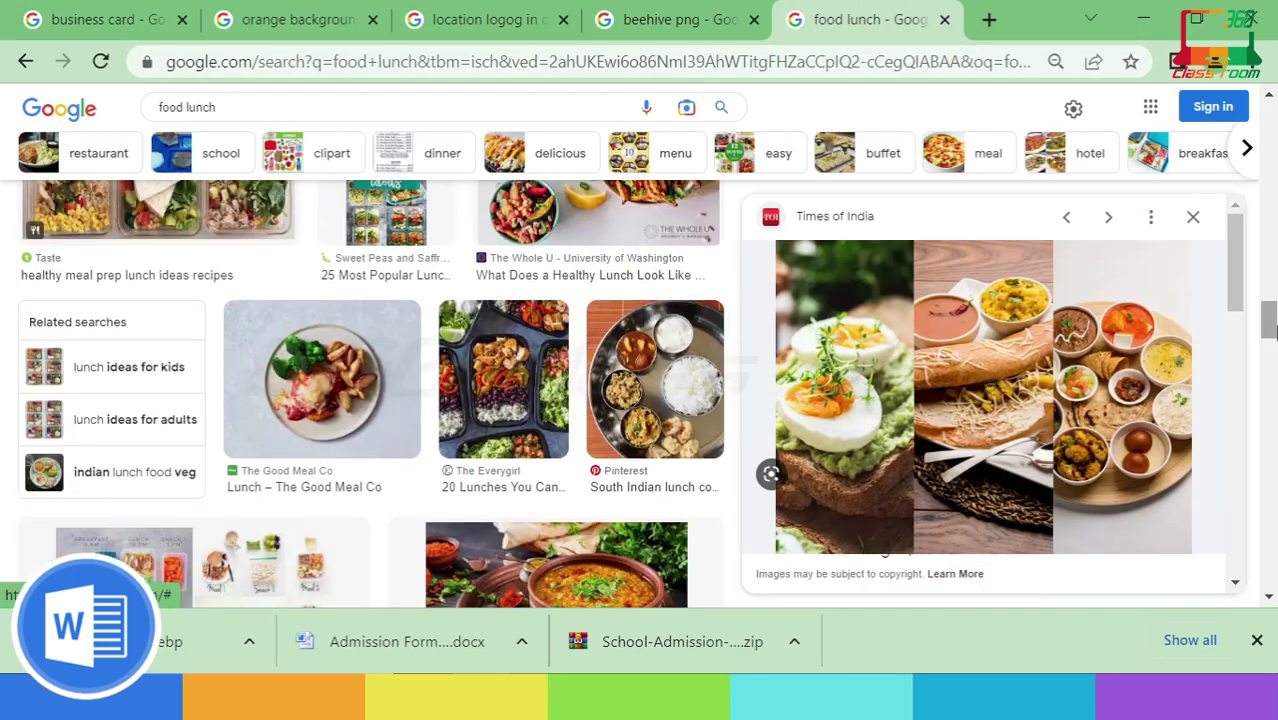
pyautogui.scroll(3, 1048, 425)
pyautogui.scroll(5, 1048, 425)
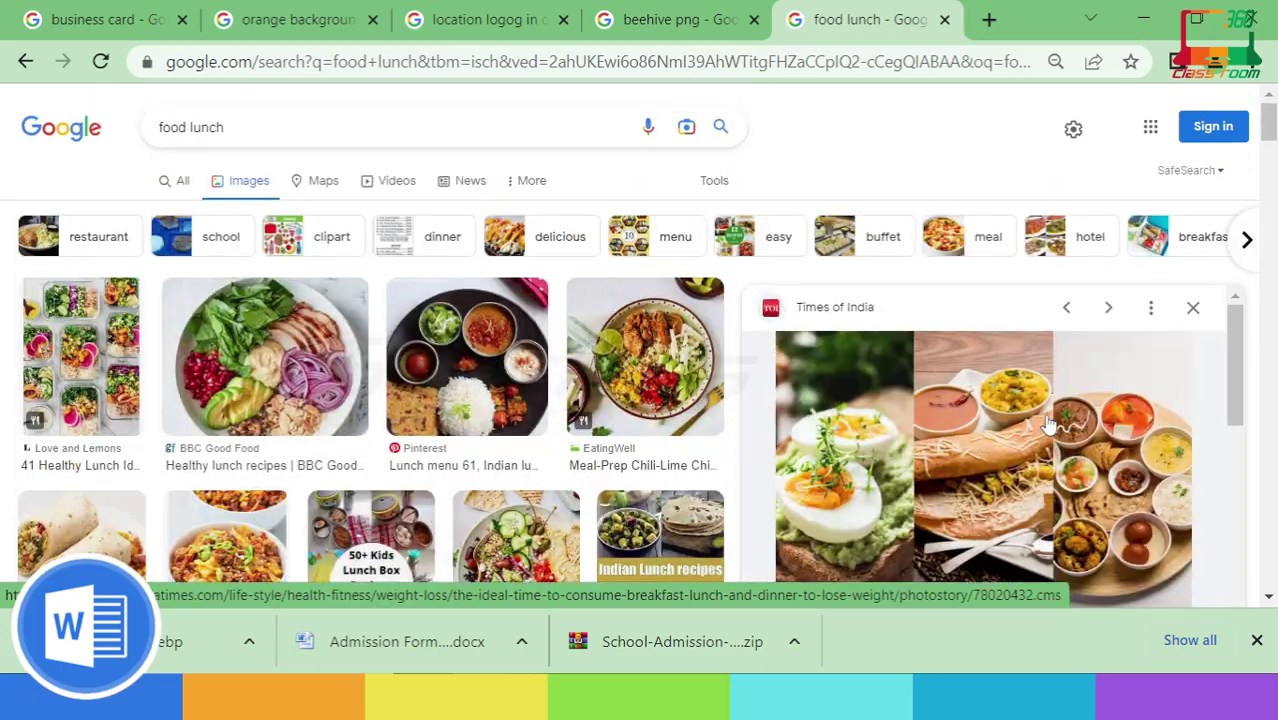
pyautogui.press('Left')
pyautogui.scroll(-5, 1035, 403)
pyautogui.scroll(-3, 1035, 403)
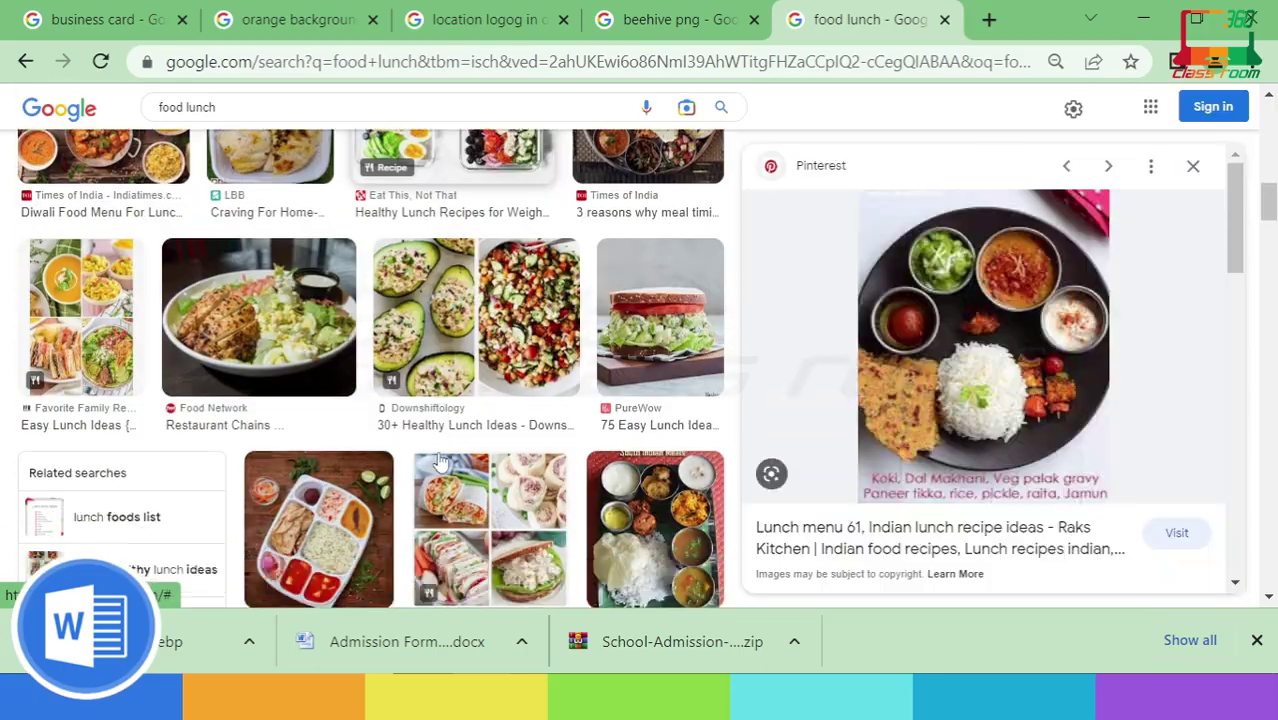
pyautogui.scroll(-3, 1000, 420)
pyautogui.scroll(-5, 970, 437)
pyautogui.scroll(2, 970, 437)
# Step: Preview several food images, ending on the home-made thali photo
pyautogui.click(1121, 294)
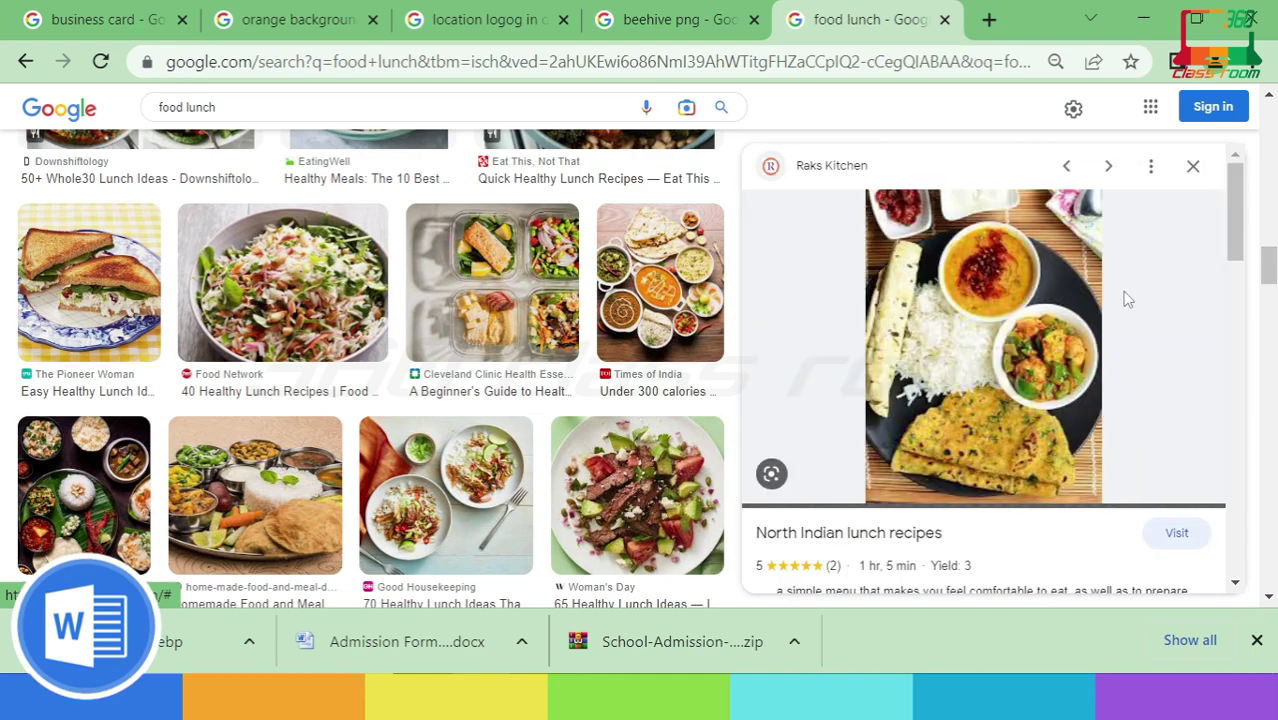
pyautogui.scroll(-5, 975, 345)
pyautogui.scroll(-3, 975, 345)
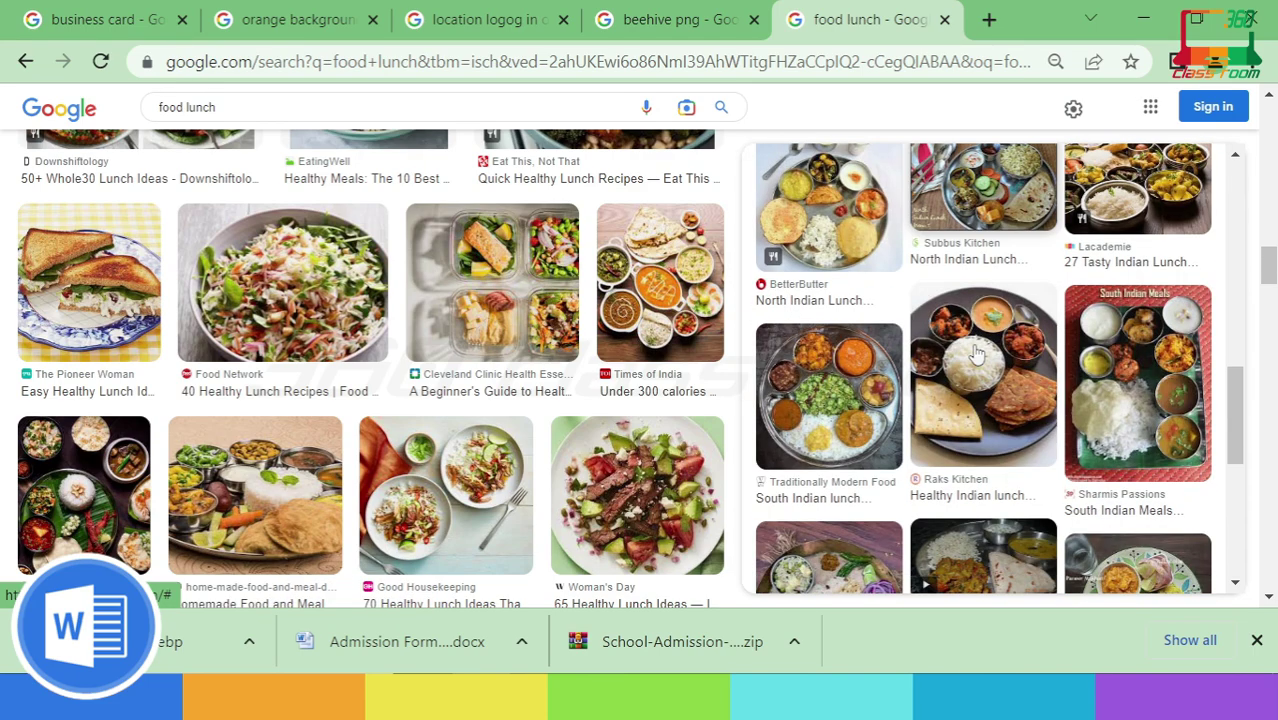
pyautogui.scroll(-3, 975, 345)
pyautogui.scroll(-2, 570, 370)
pyautogui.click(230, 430)
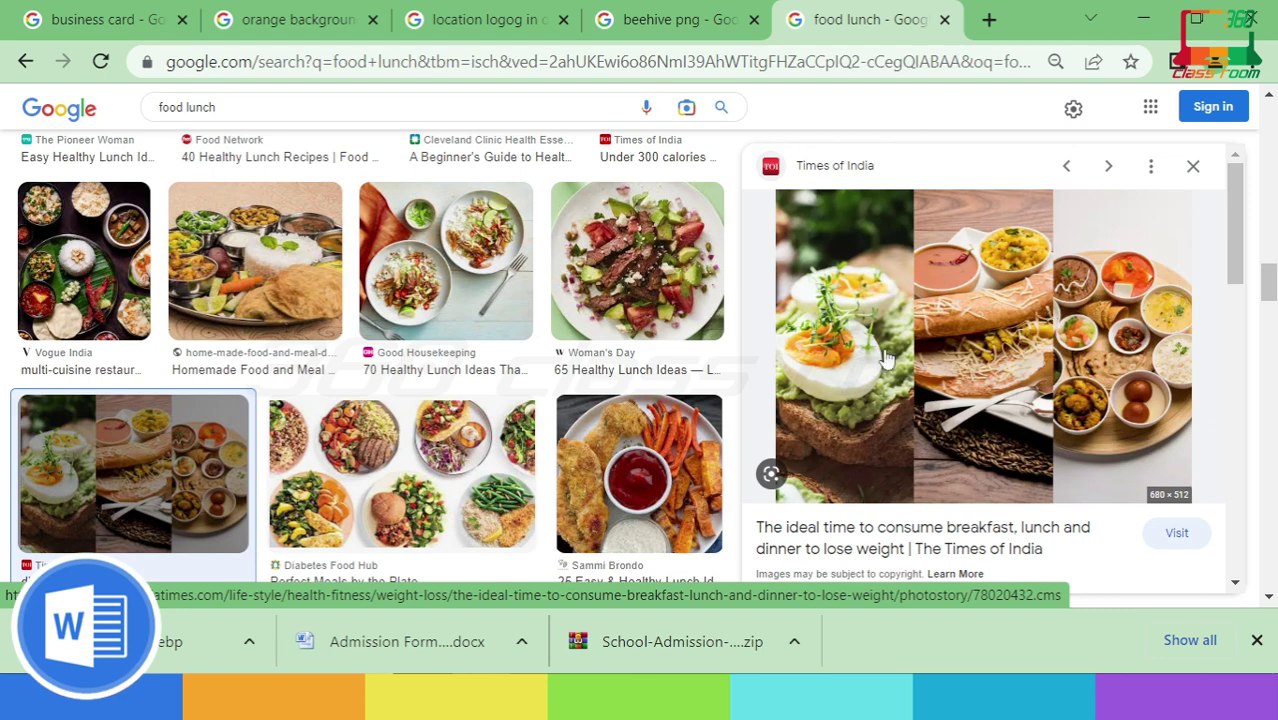
pyautogui.click(639, 473)
pyautogui.click(255, 260)
# Step: Save the home-made food photo into D:\NEW PROJECT\MS PAINT\WORD V2
pyautogui.rightClick(990, 292)
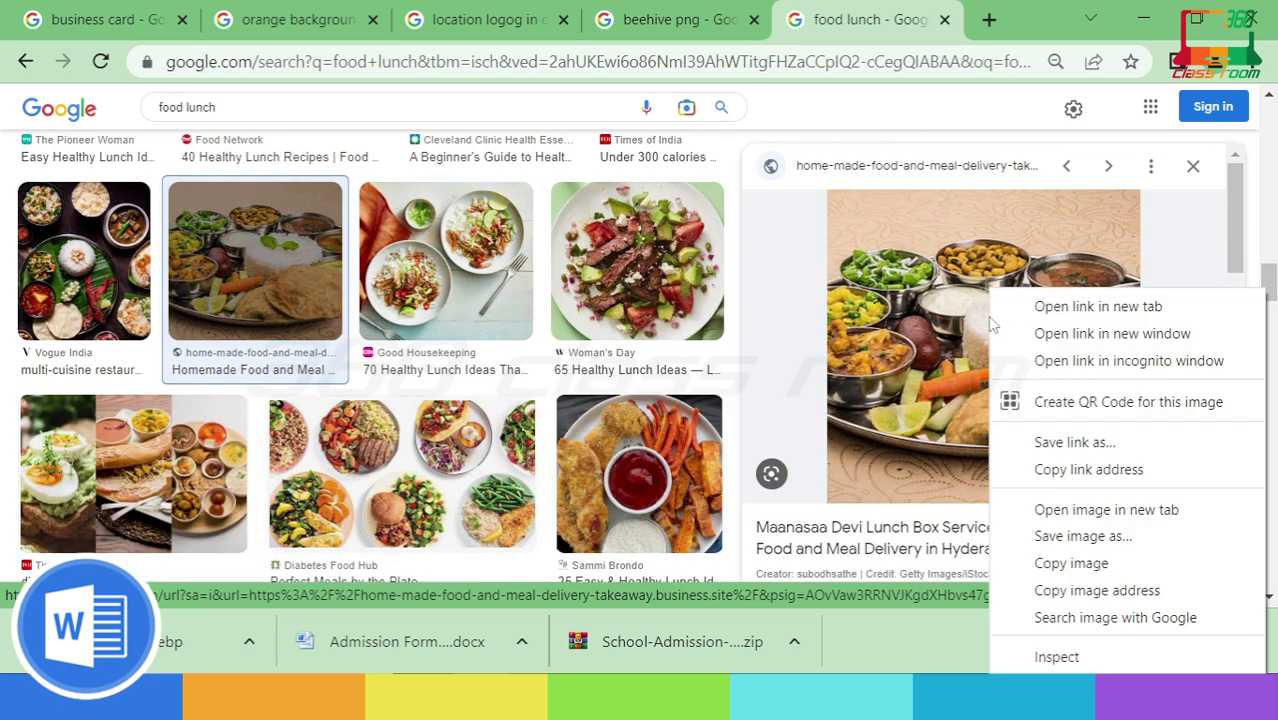
pyautogui.click(1073, 564)
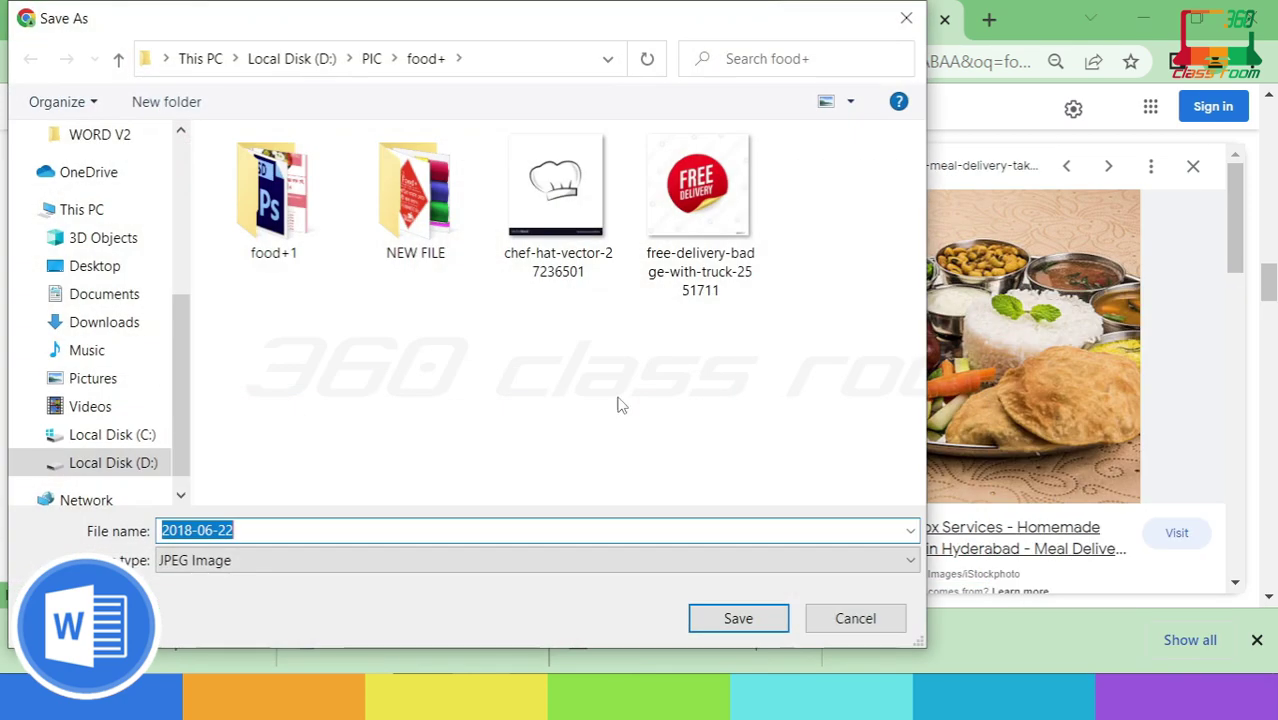
pyautogui.click(126, 460)
pyautogui.doubleClick(394, 312)
pyautogui.doubleClick(394, 307)
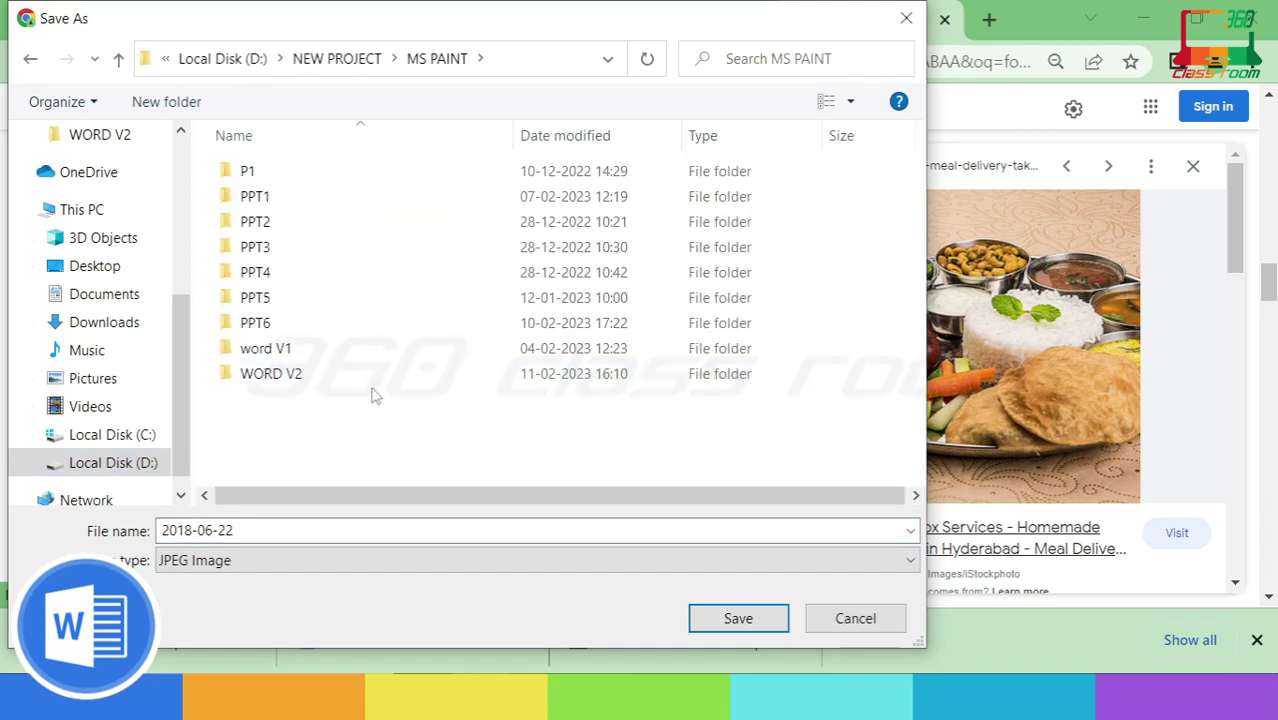
pyautogui.doubleClick(280, 371)
pyautogui.click(738, 618)
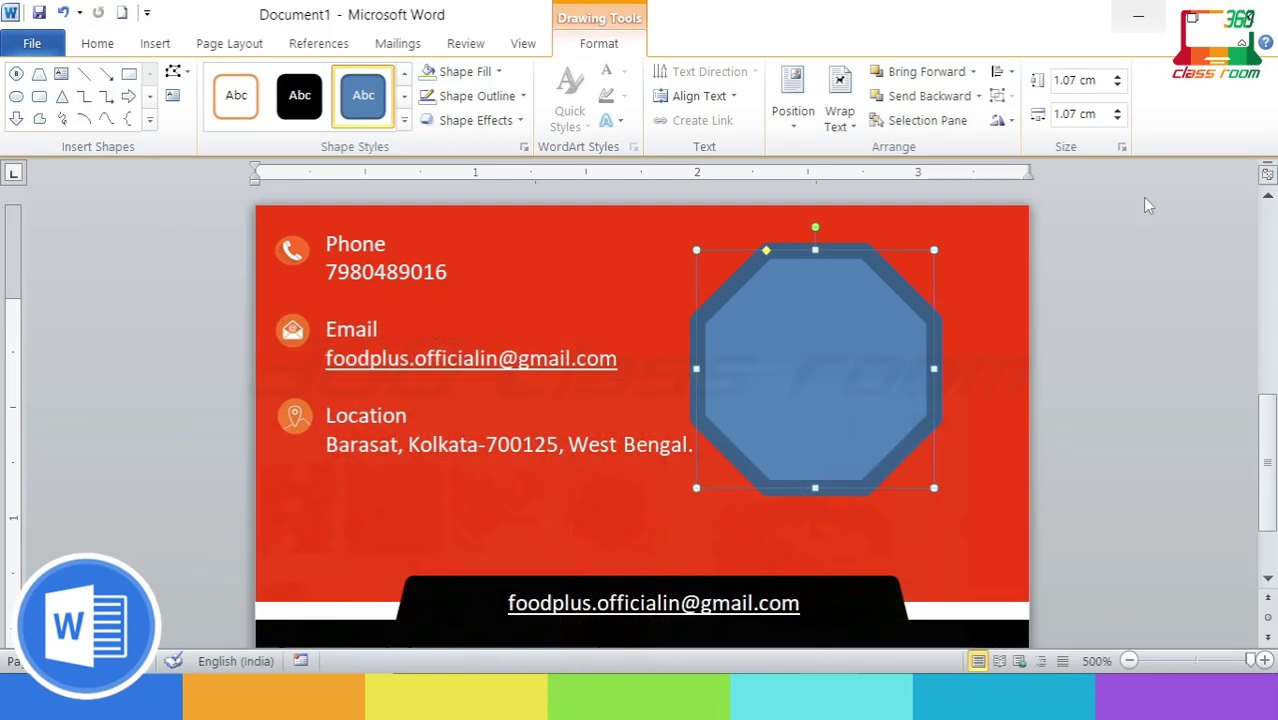
# Step: Fill the octagon with the 2018-06-22 food photo and remove its border
pyautogui.click(498, 71)
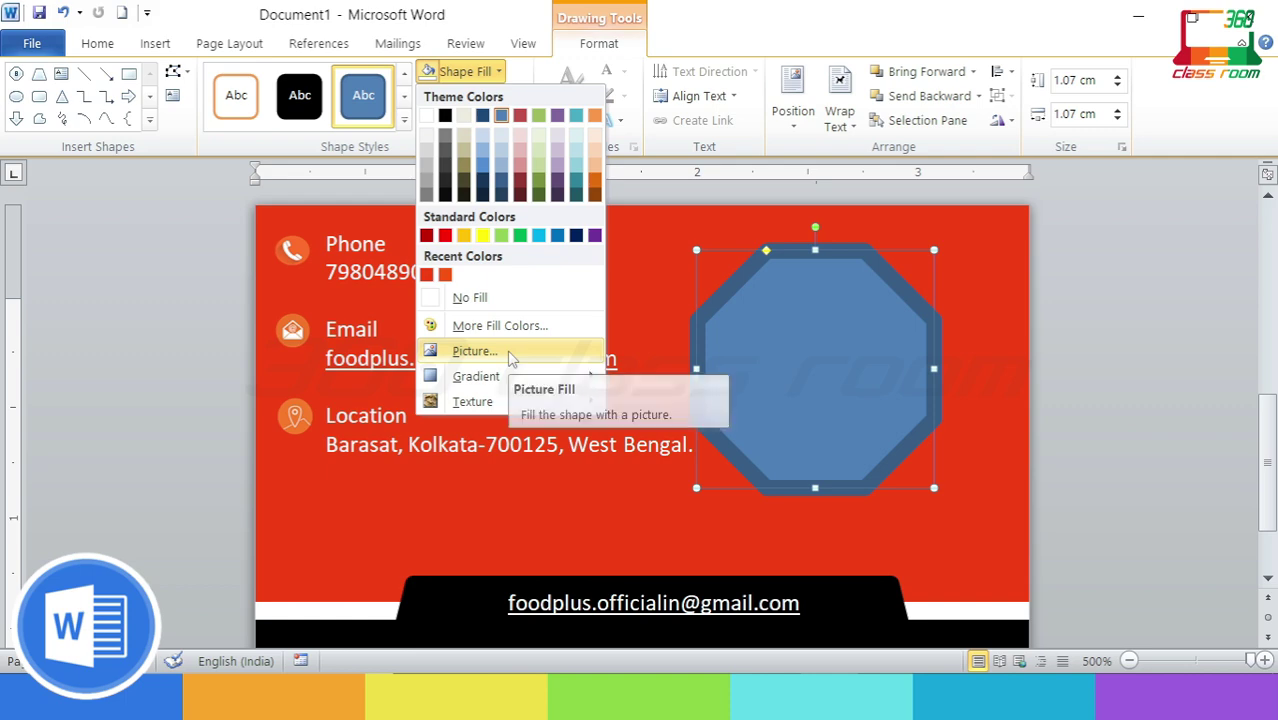
pyautogui.click(511, 358)
pyautogui.doubleClick(277, 200)
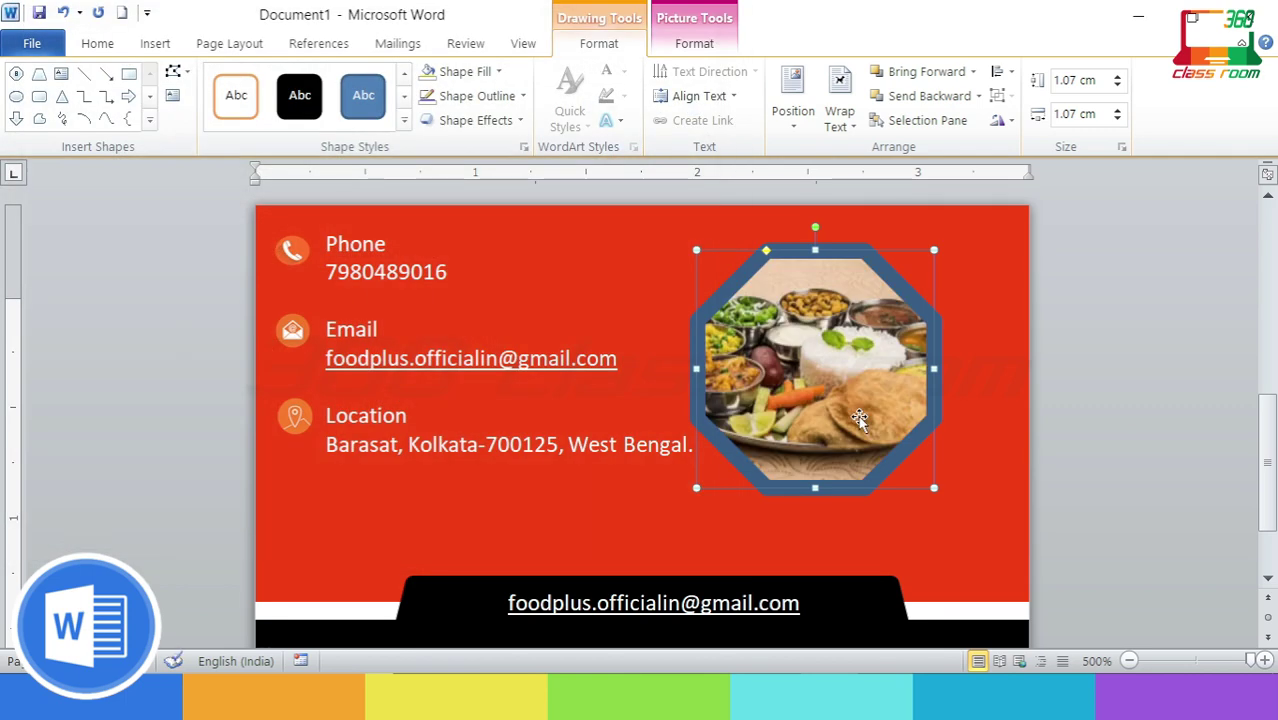
pyautogui.click(478, 96)
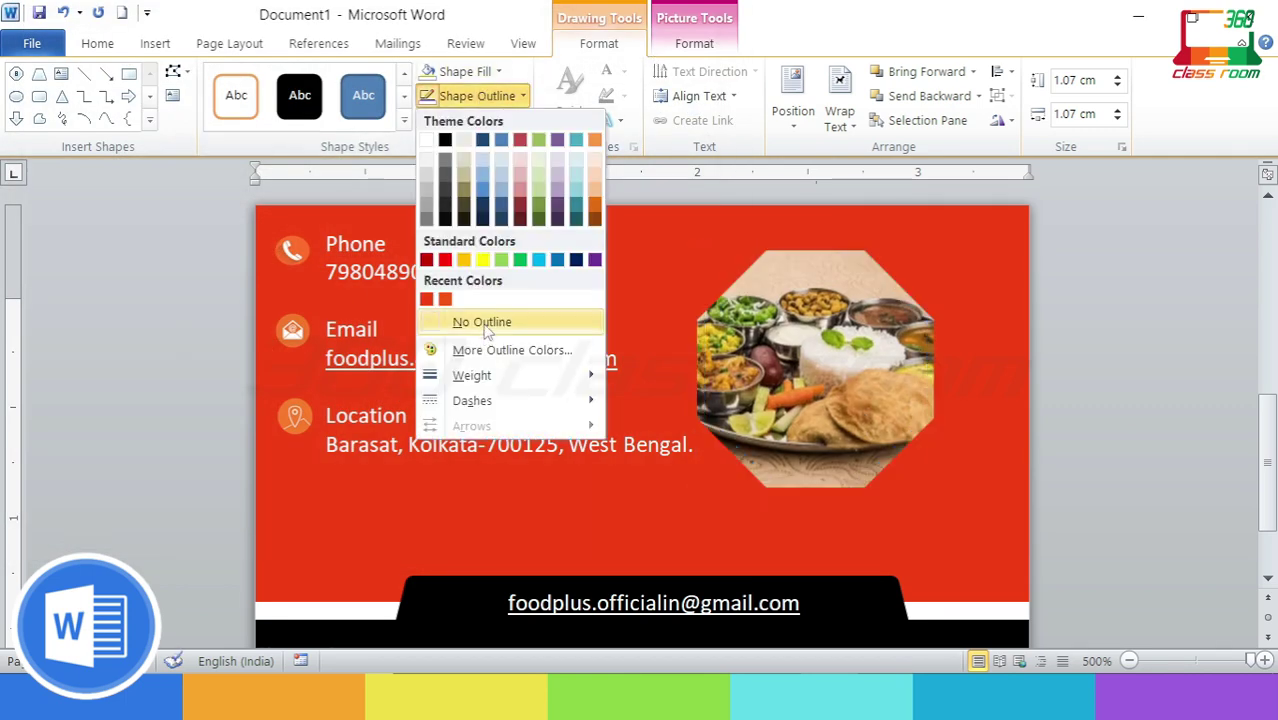
pyautogui.click(486, 322)
# Step: Give the octagon a white ½ pt outline
pyautogui.click(1070, 387)
pyautogui.click(866, 376)
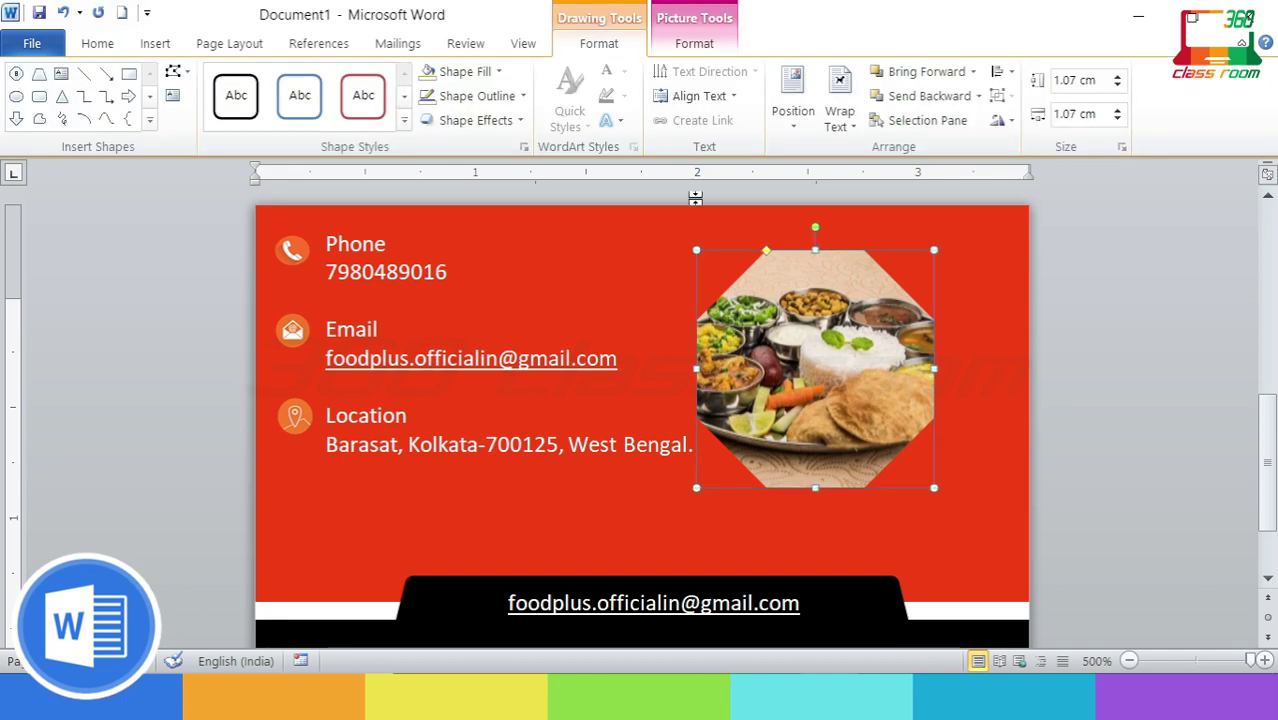
pyautogui.click(478, 96)
pyautogui.moveTo(535, 378)
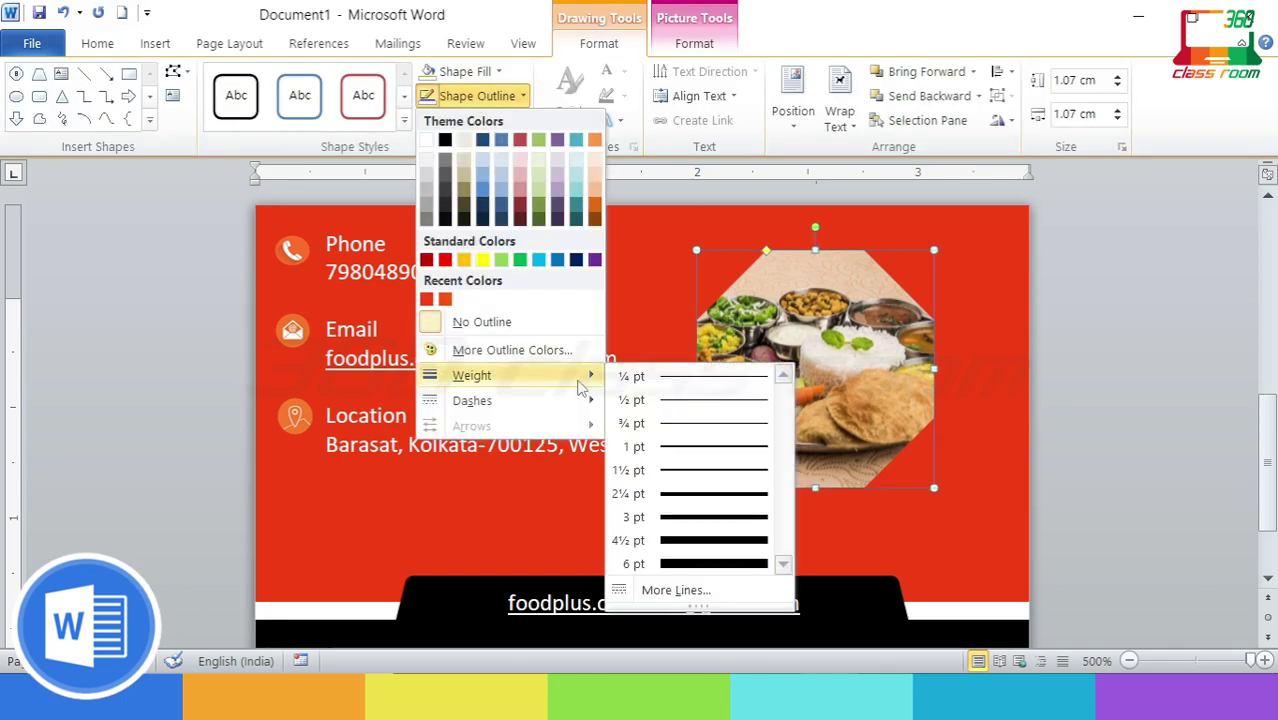
pyautogui.click(733, 405)
pyautogui.click(478, 96)
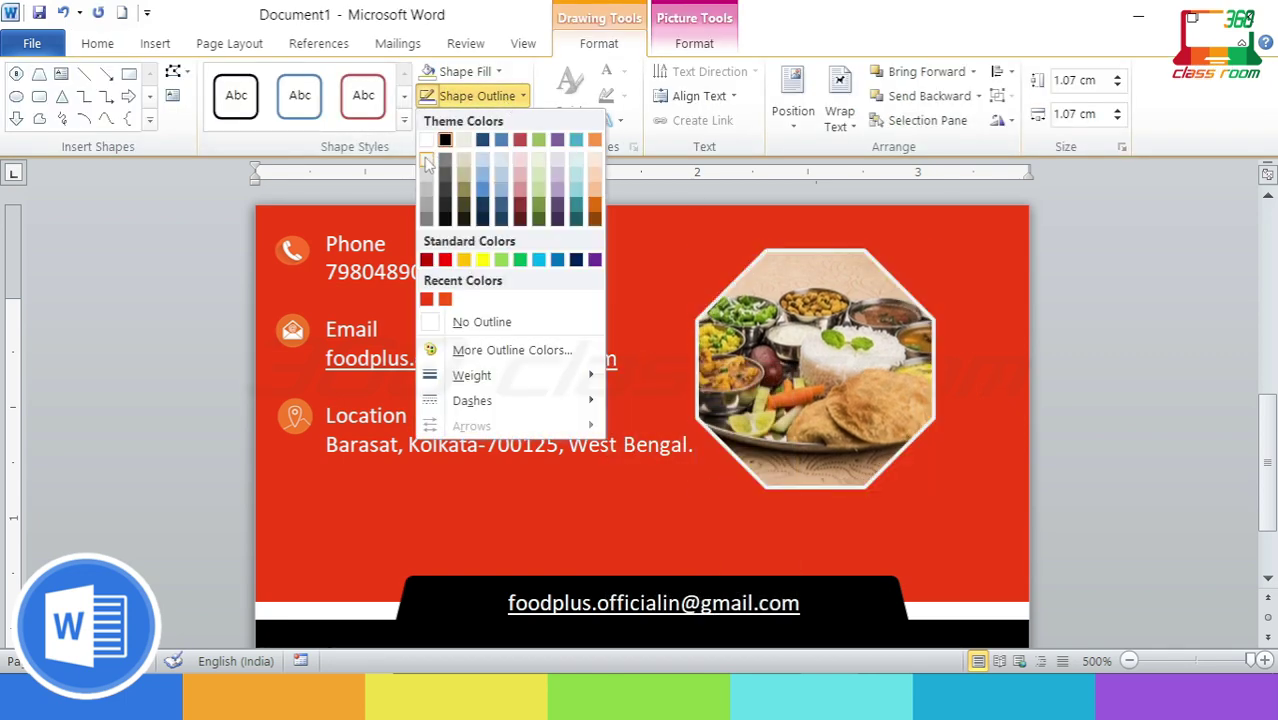
pyautogui.click(459, 188)
# Step: Reselect the octagon and delete it from the card
pyautogui.click(600, 235)
pyautogui.click(699, 257)
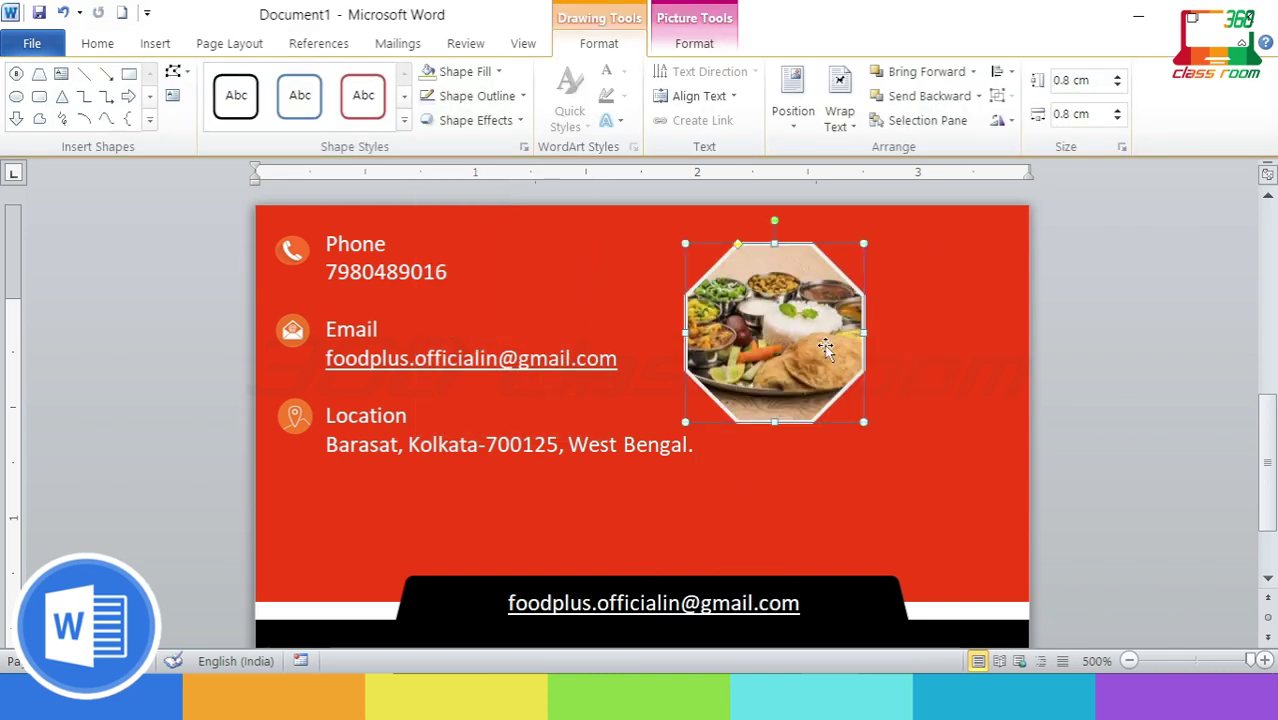
pyautogui.press('Delete')
# Step: Draw a decagon on the card's right side and nudge it slightly left
pyautogui.click(157, 44)
pyautogui.click(323, 100)
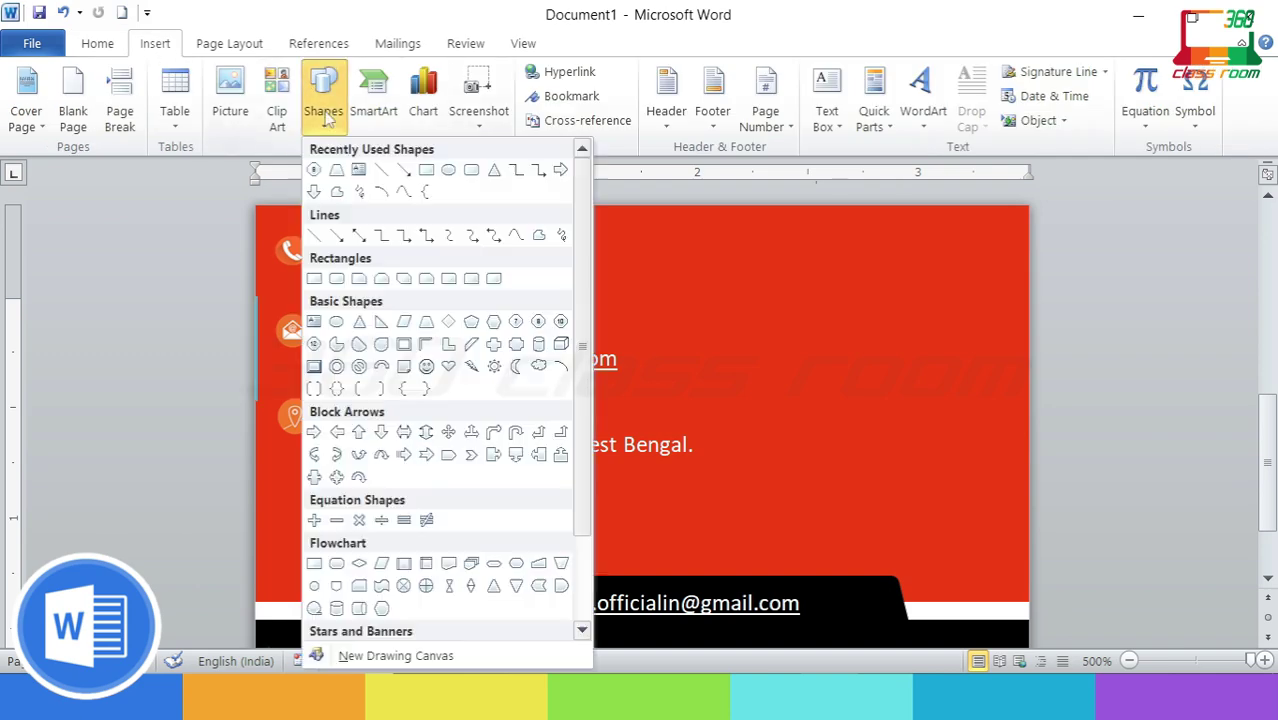
pyautogui.click(318, 345)
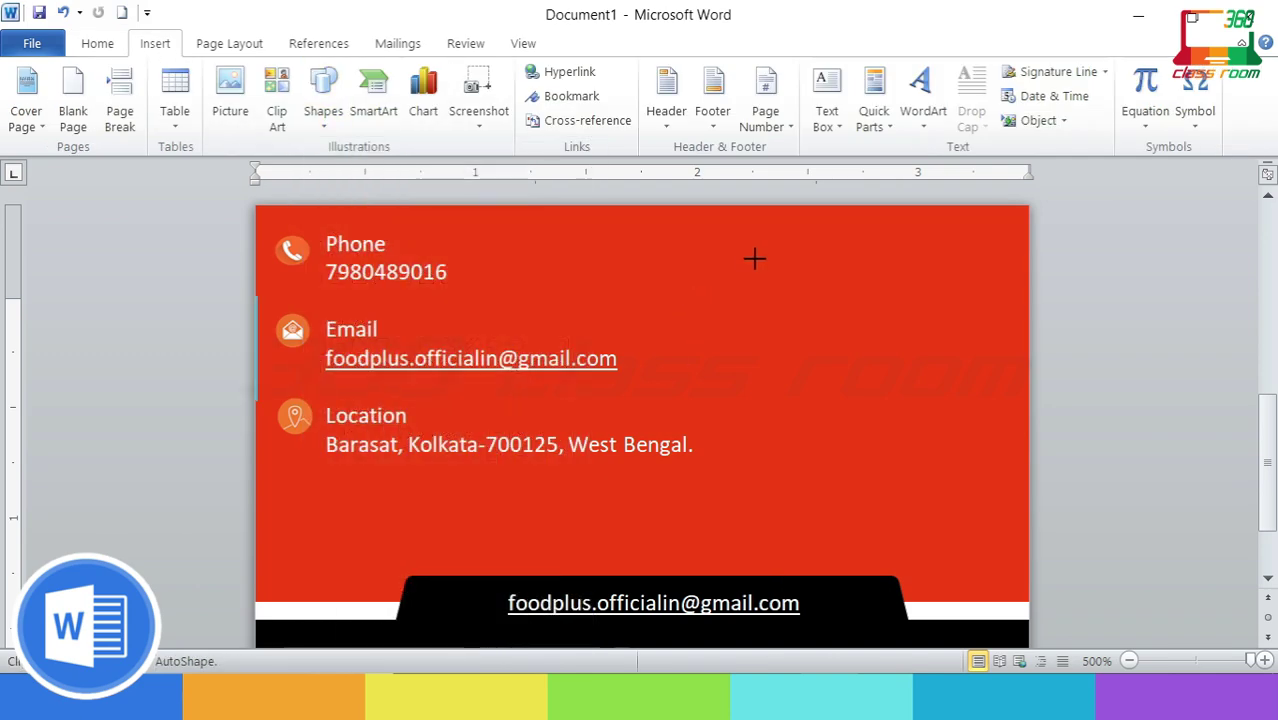
pyautogui.moveTo(753, 257); pyautogui.dragTo(910, 438)
pyautogui.moveTo(860, 366); pyautogui.dragTo(822, 366)
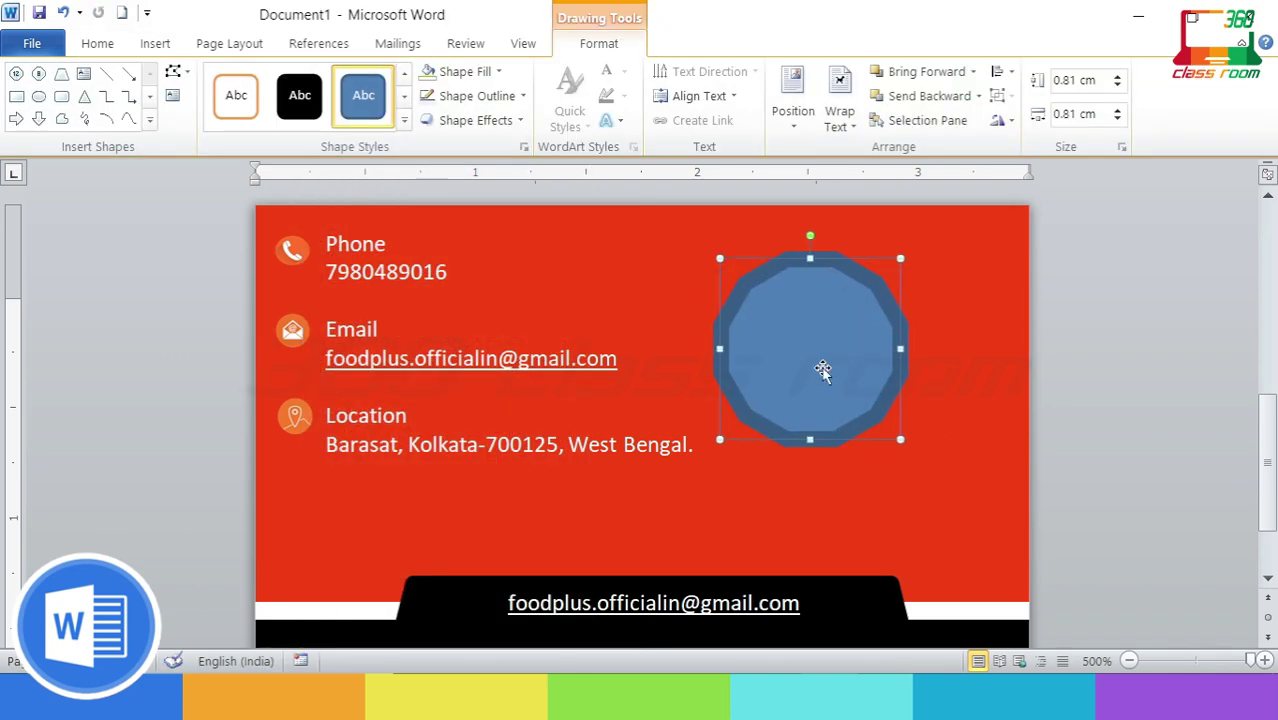
# Step: Fill the decagon with the food photo and remove its blue outline
pyautogui.click(478, 73)
pyautogui.click(474, 351)
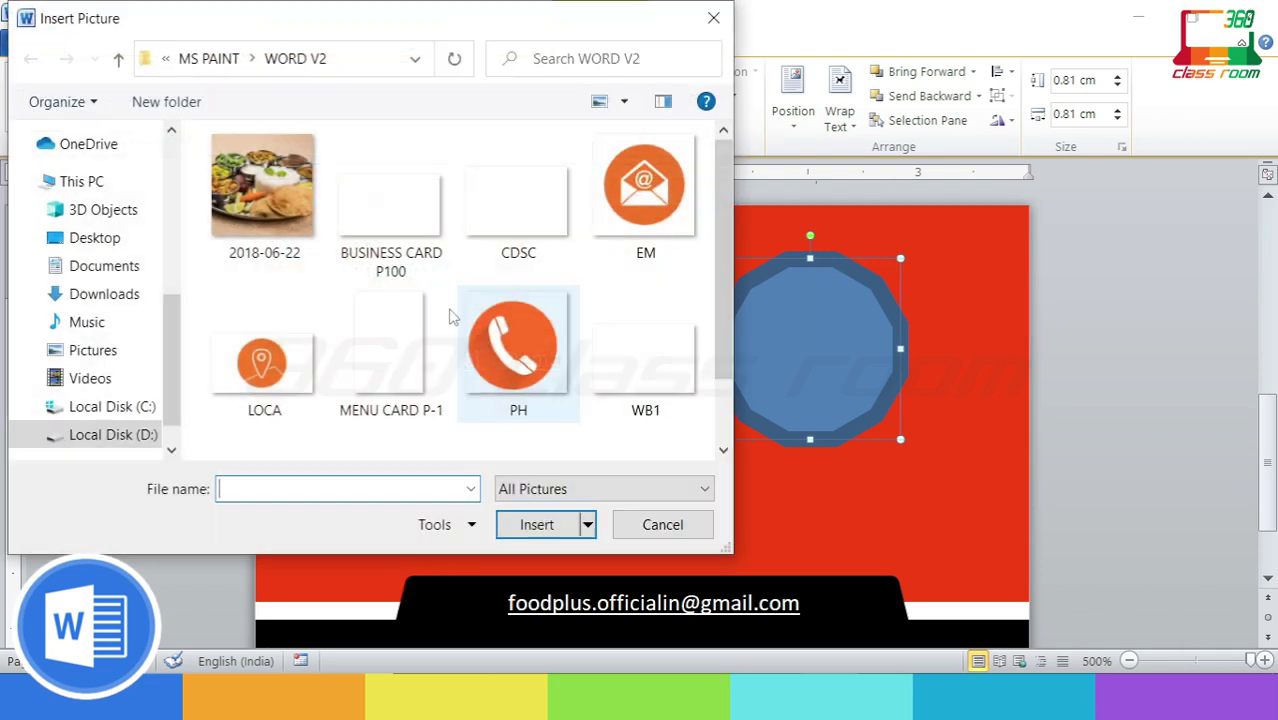
pyautogui.click(265, 186)
pyautogui.click(537, 526)
pyautogui.click(477, 96)
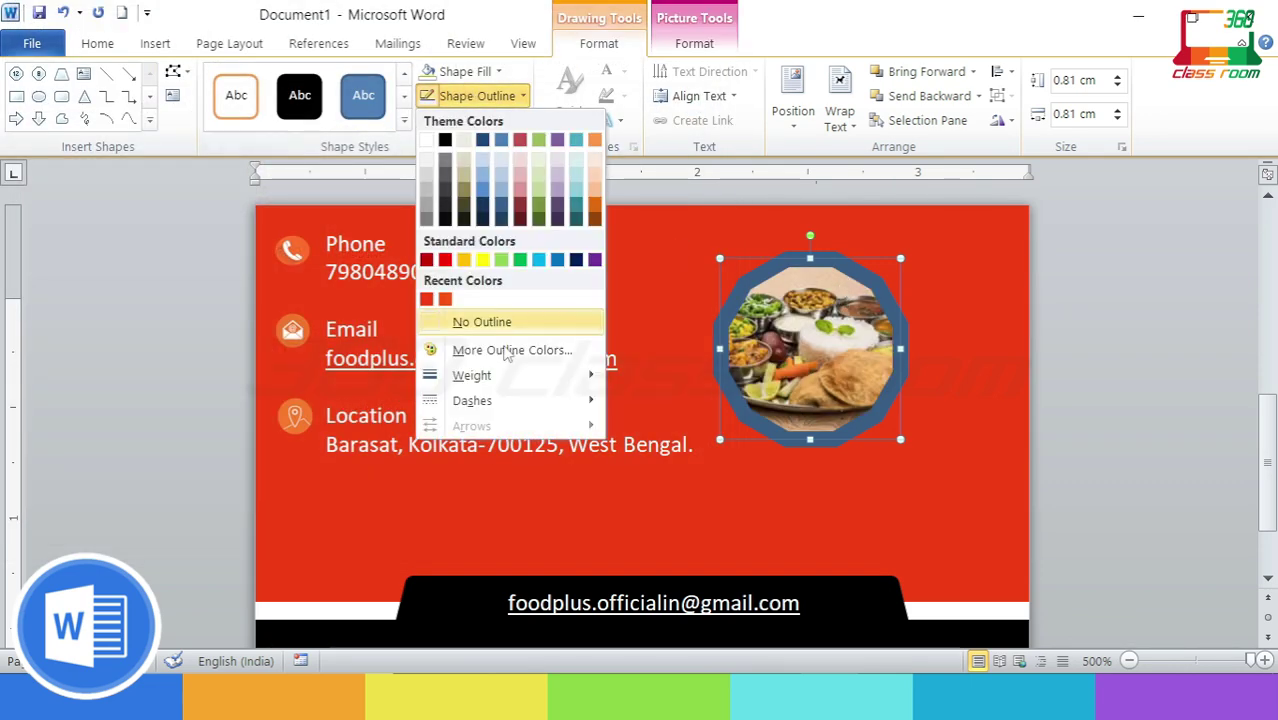
pyautogui.moveTo(472, 375)
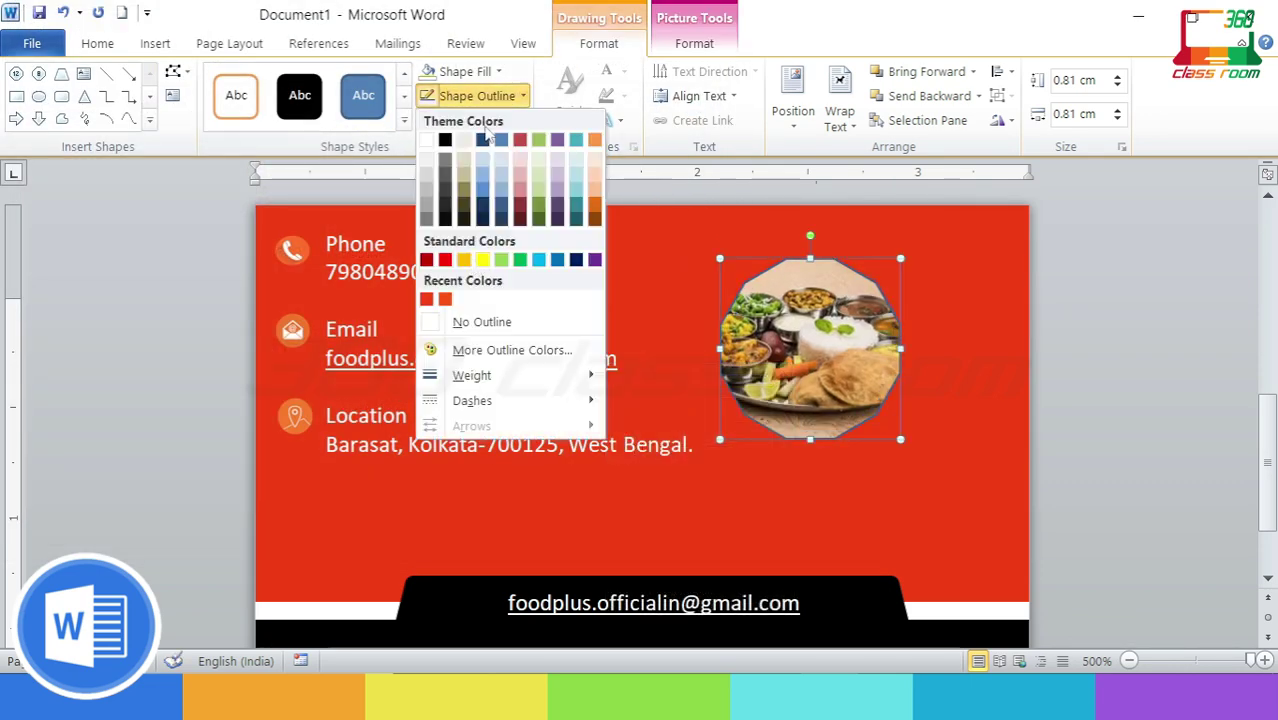
pyautogui.click(427, 161)
# Step: Try the decagon lower and to the right, then delete it
pyautogui.click(1090, 368)
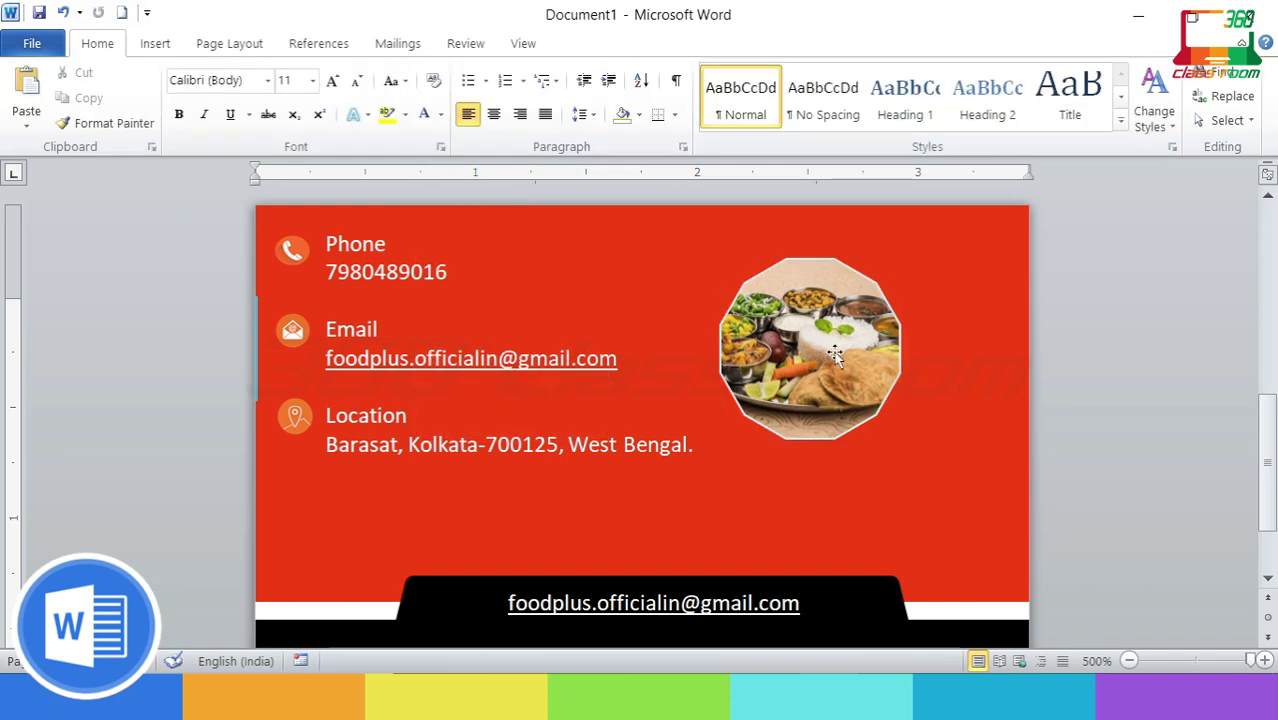
pyautogui.moveTo(830, 386)
pyautogui.mouseDown()
pyautogui.moveTo(872, 479)
pyautogui.moveTo(833, 313)
pyautogui.moveTo(834, 437)
pyautogui.moveTo(848, 396)
pyautogui.mouseUp()
pyautogui.click(968, 370)
pyautogui.click(933, 379)
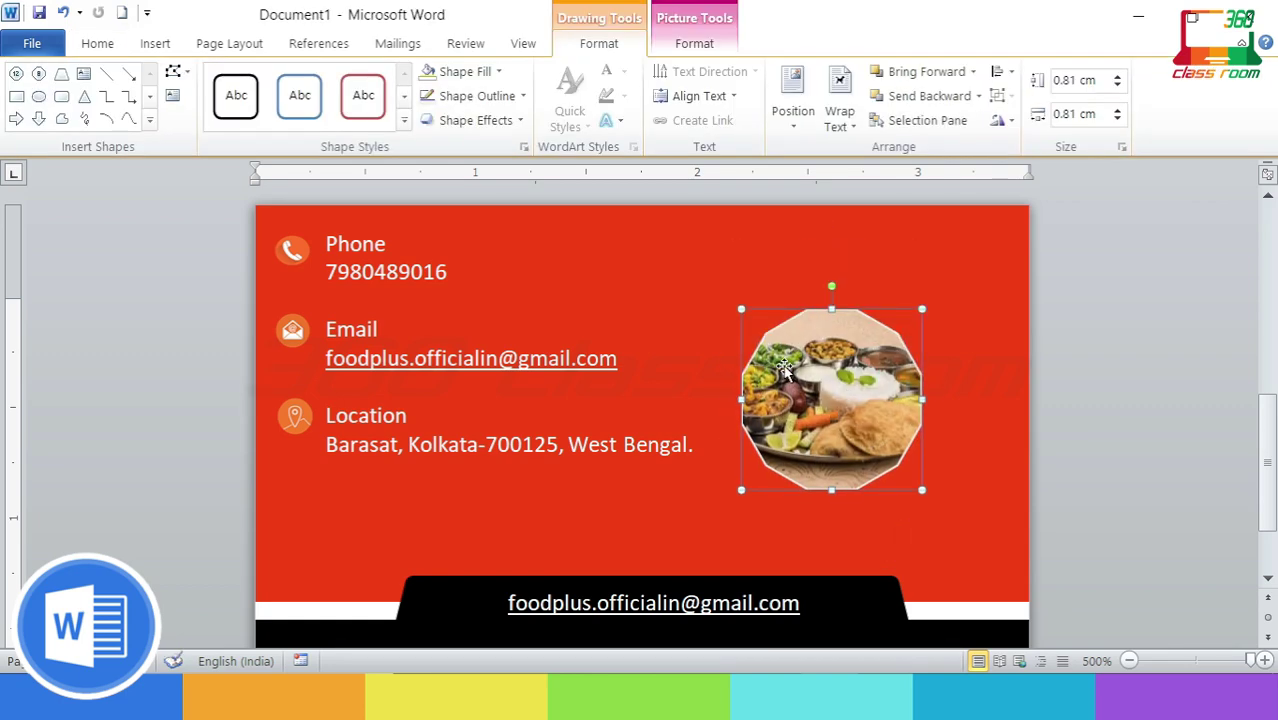
pyautogui.press('Delete')
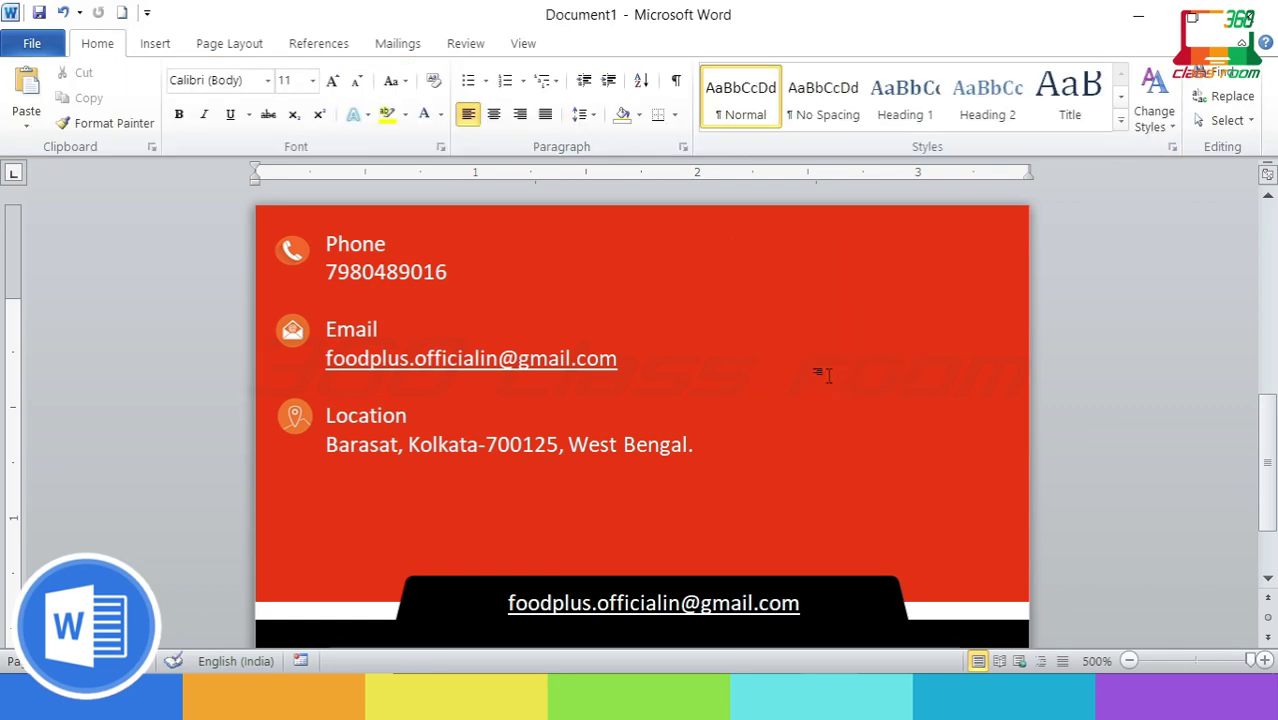
# Step: Draw a rectangle near the card's top right with white fill and a light outline
pyautogui.click(155, 43)
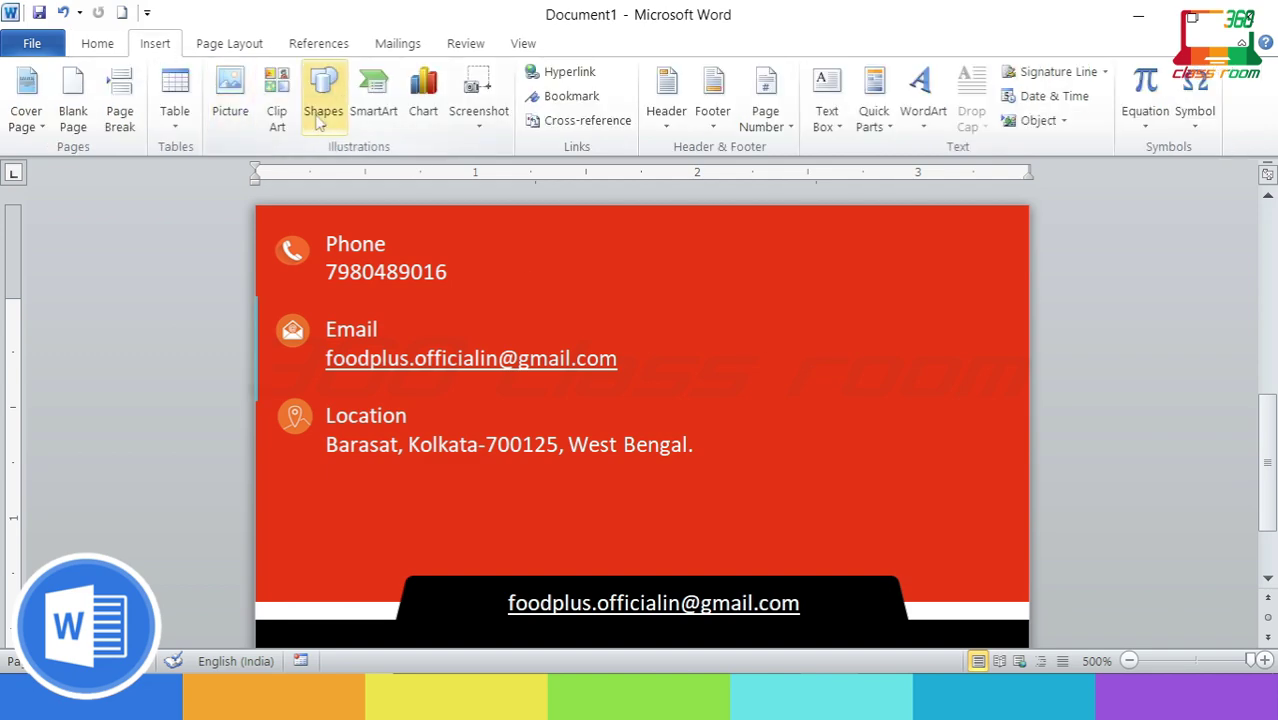
pyautogui.click(323, 95)
pyautogui.click(448, 174)
pyautogui.moveTo(788, 250); pyautogui.dragTo(1006, 298)
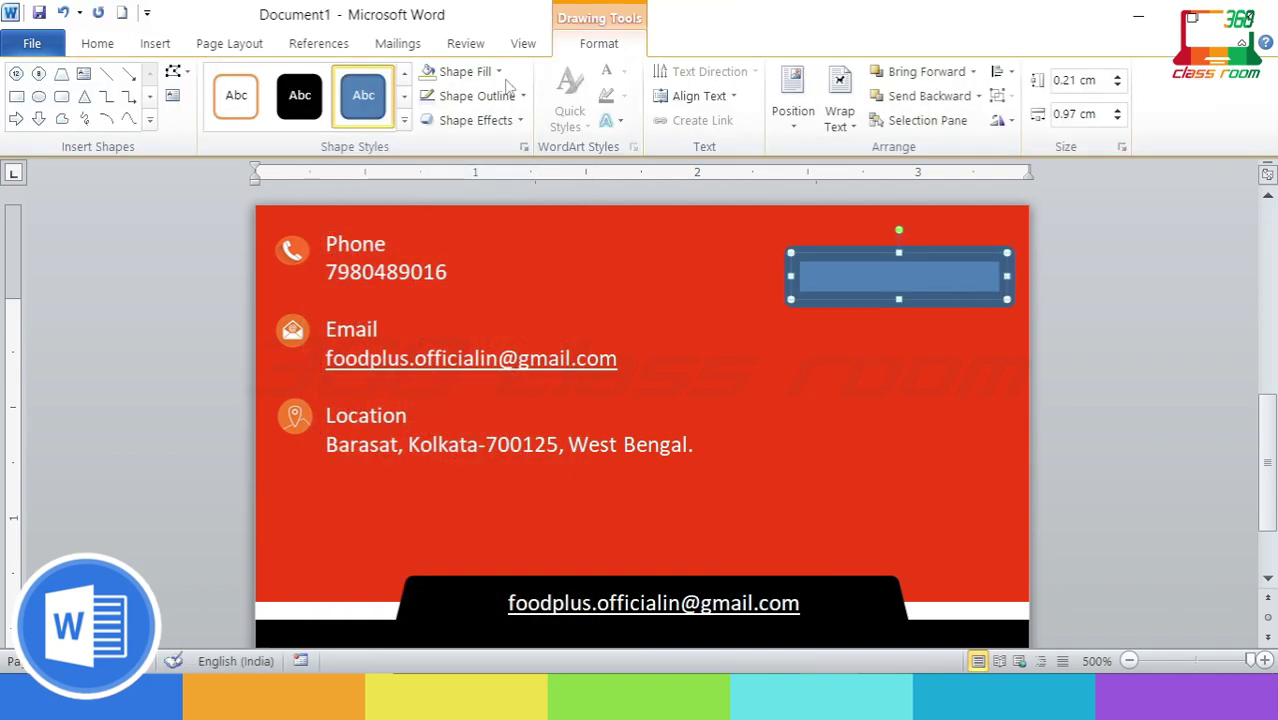
pyautogui.click(465, 71)
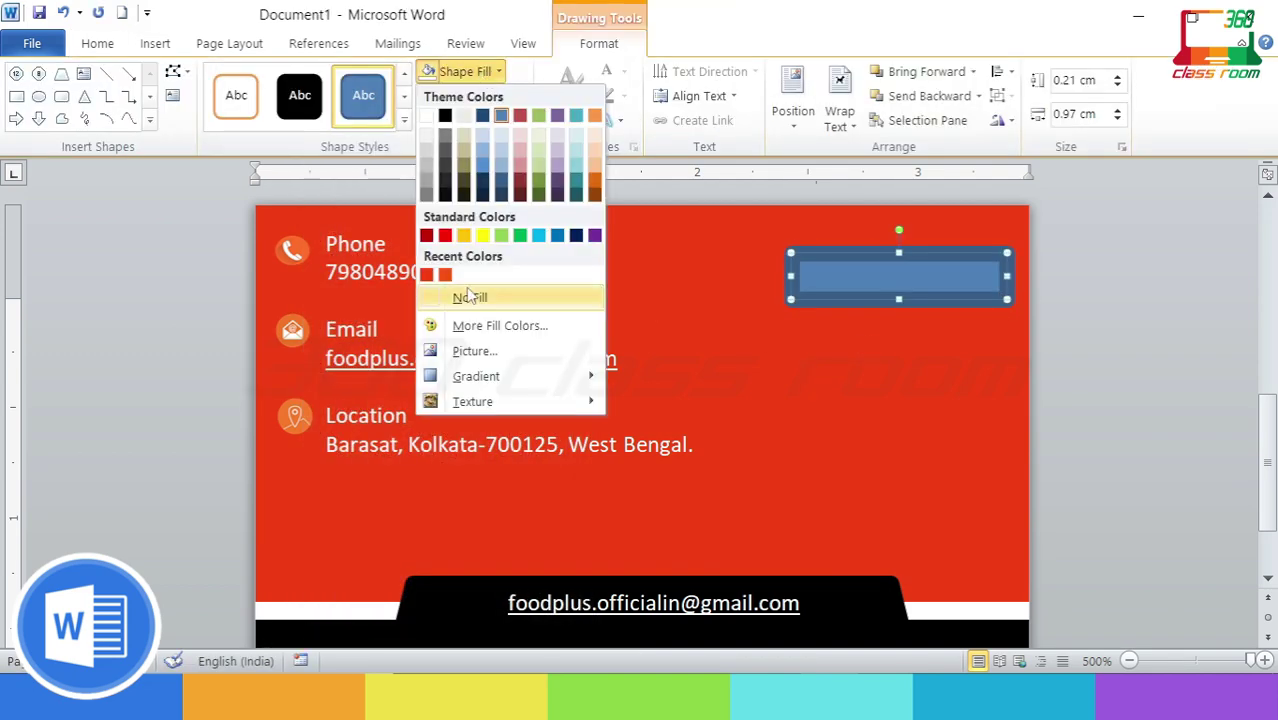
pyautogui.click(426, 135)
pyautogui.click(477, 95)
pyautogui.click(426, 139)
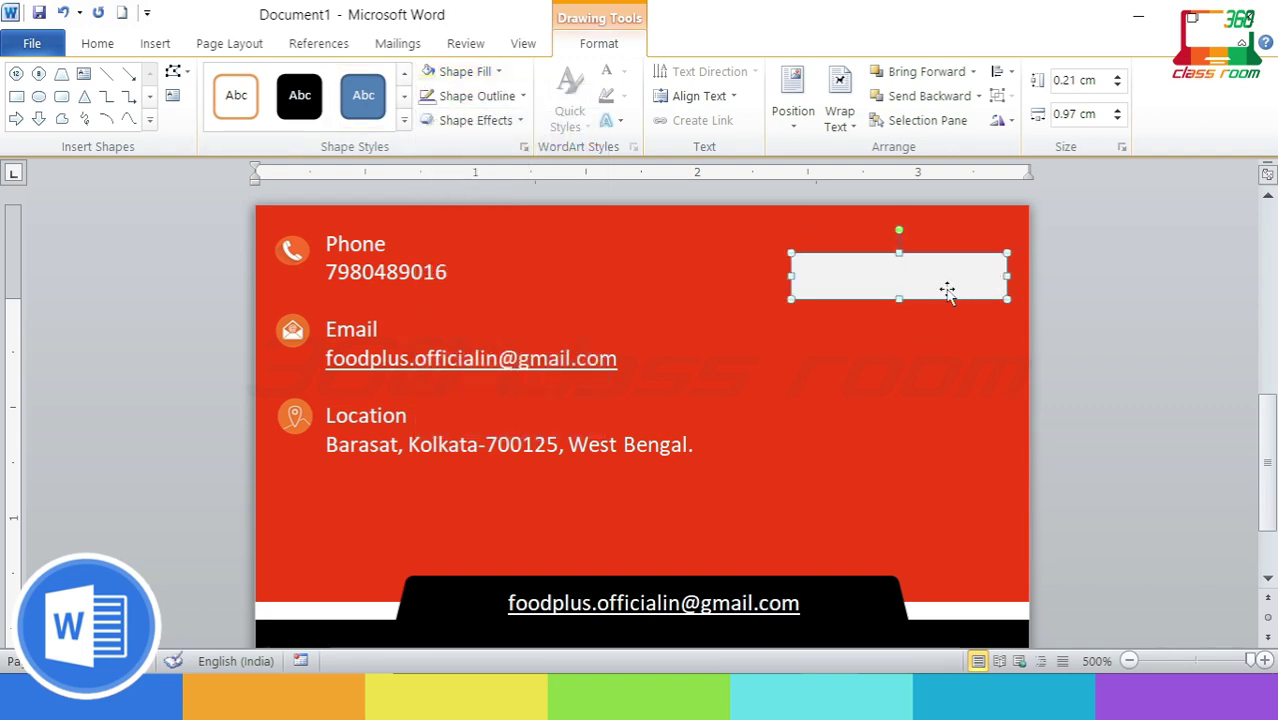
# Step: Resize the white bar to sit along the card's top-right edge
pyautogui.moveTo(897, 297)
pyautogui.mouseDown()
pyautogui.moveTo(901, 271)
pyautogui.moveTo(969, 256)
pyautogui.mouseUp()
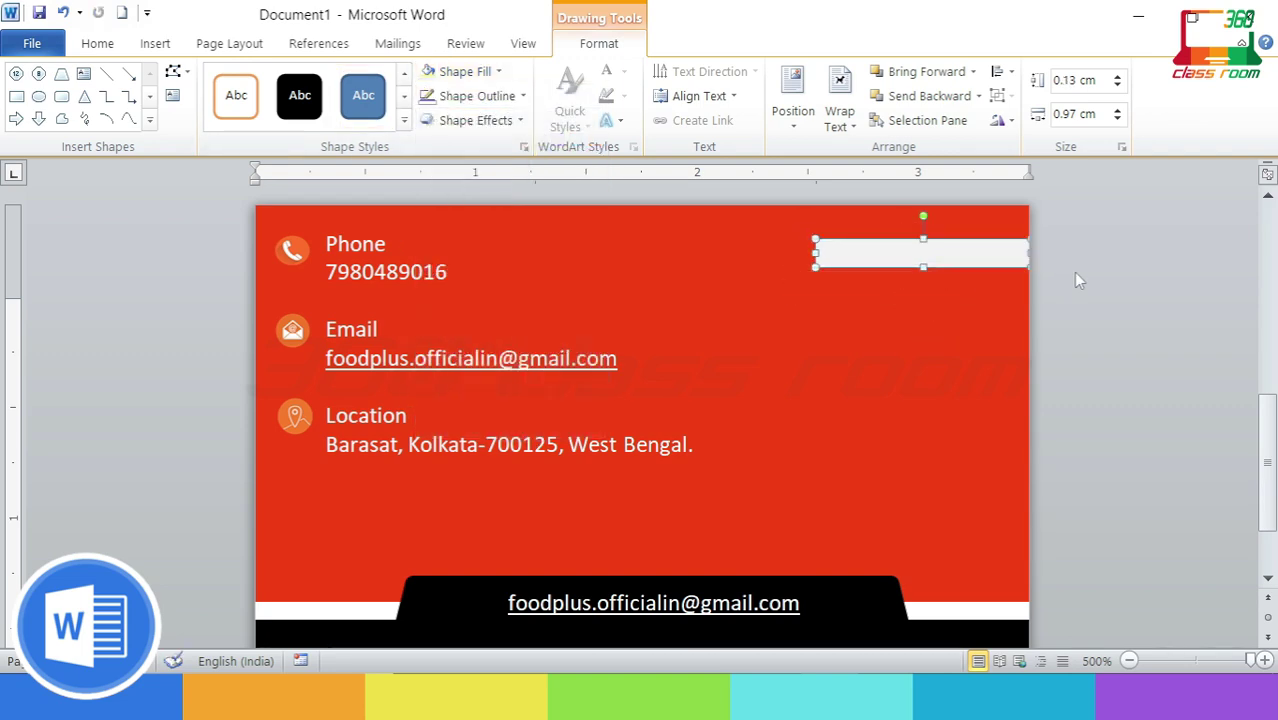
pyautogui.click(1077, 280)
pyautogui.click(812, 258)
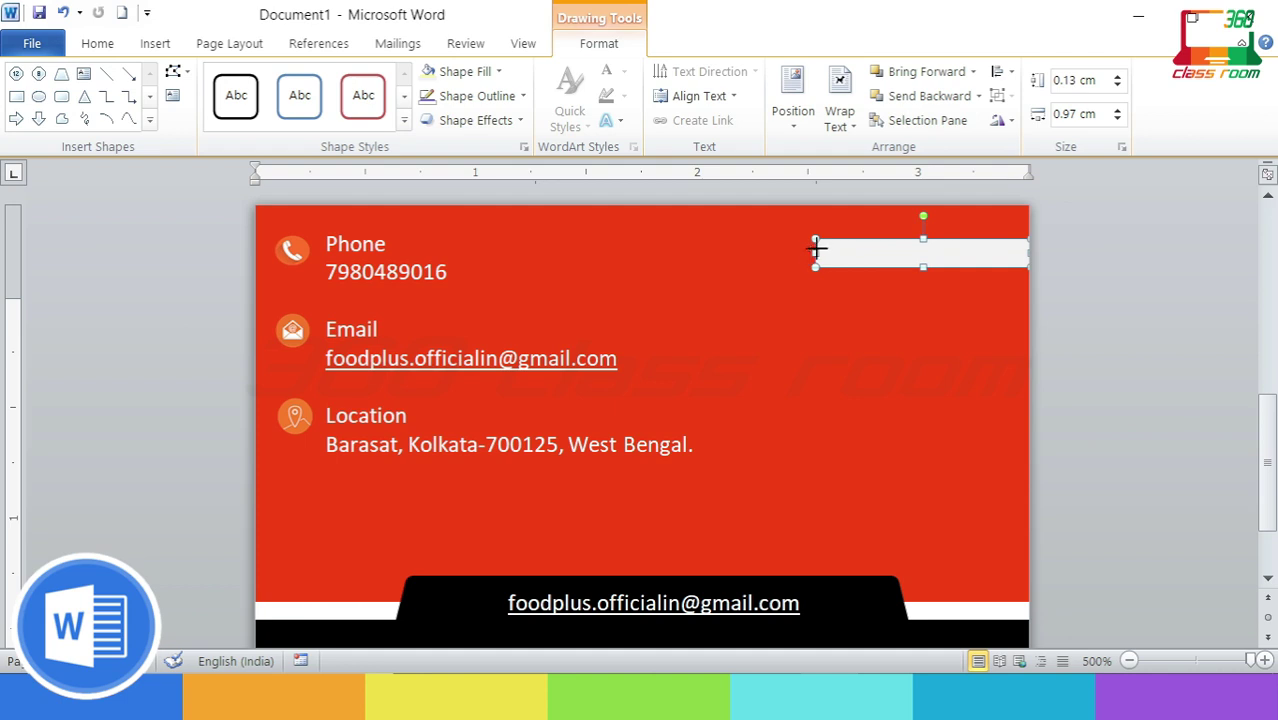
pyautogui.moveTo(816, 248)
pyautogui.mouseDown()
pyautogui.moveTo(845, 250)
pyautogui.moveTo(995, 352)
pyautogui.moveTo(859, 350)
pyautogui.moveTo(958, 342)
pyautogui.mouseUp()
pyautogui.click(919, 272)
# Step: Copy the bar as a small 0.13 cm white square just left of it
pyautogui.click(905, 258)
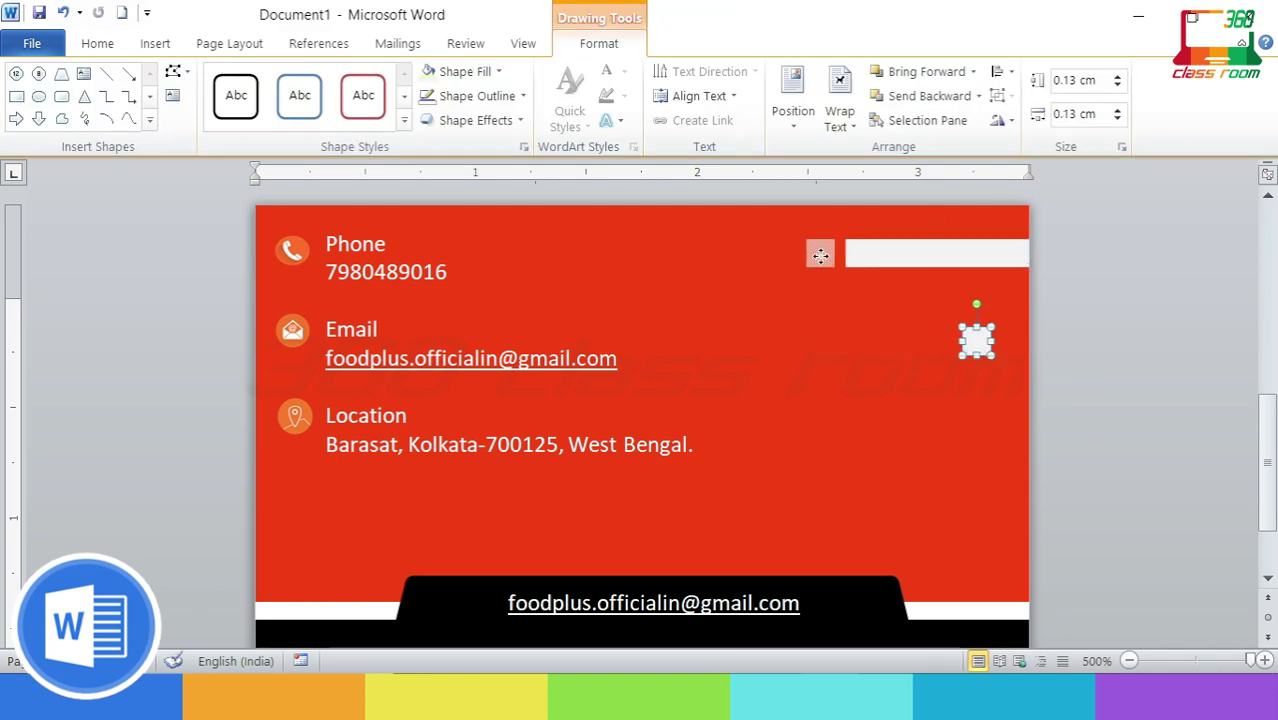
pyautogui.moveTo(820, 256); pyautogui.dragTo(823, 255)
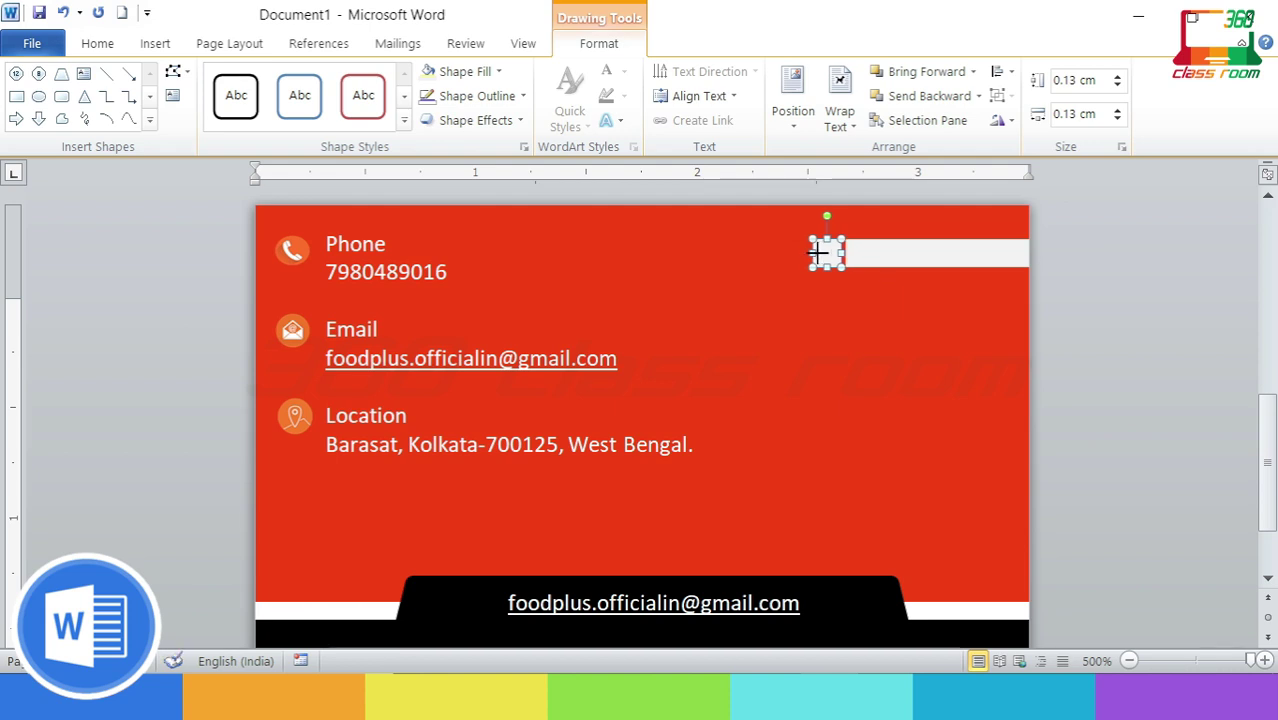
pyautogui.click(857, 303)
pyautogui.click(824, 259)
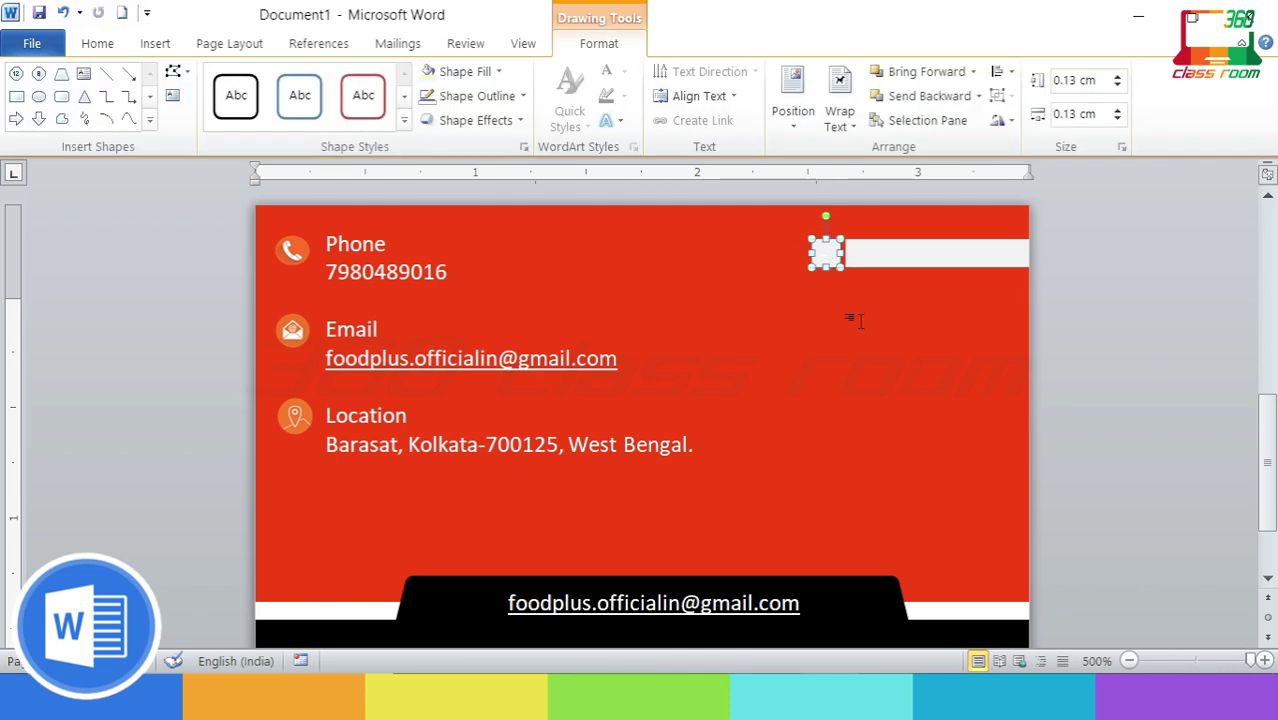
pyautogui.click(928, 366)
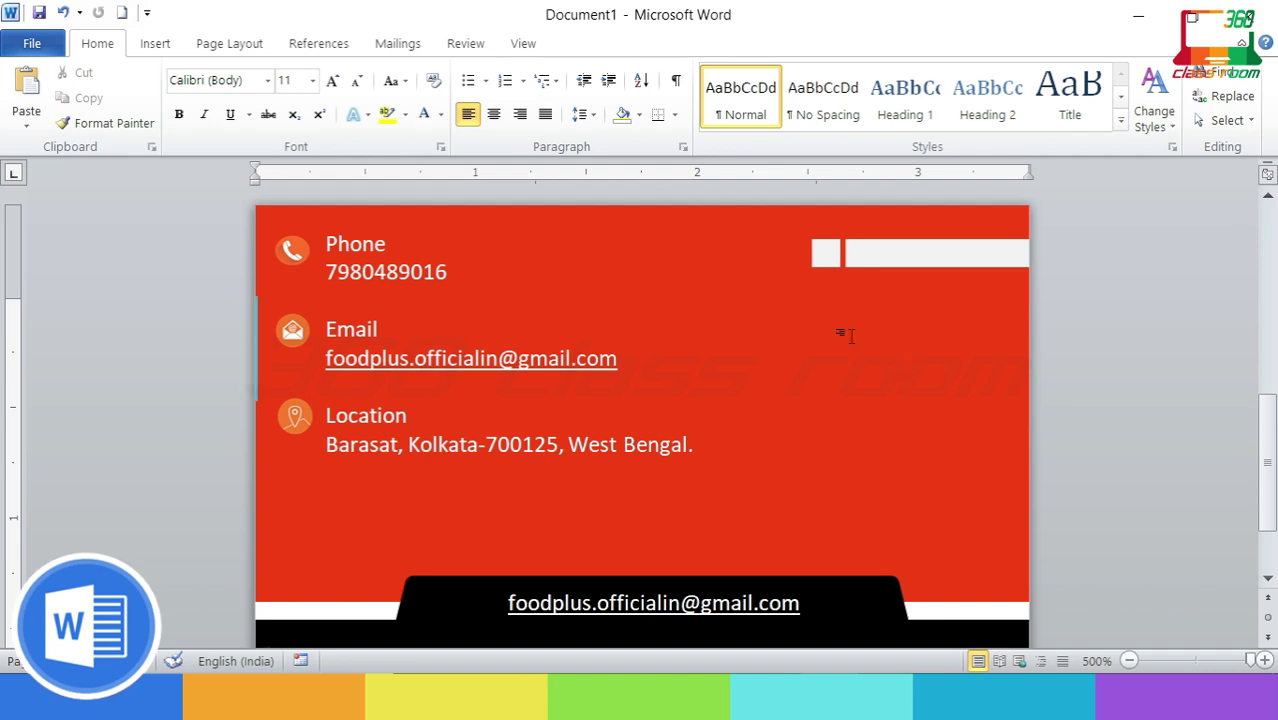
# Step: Draw a vertical line across the small white square
pyautogui.click(155, 43)
pyautogui.click(323, 112)
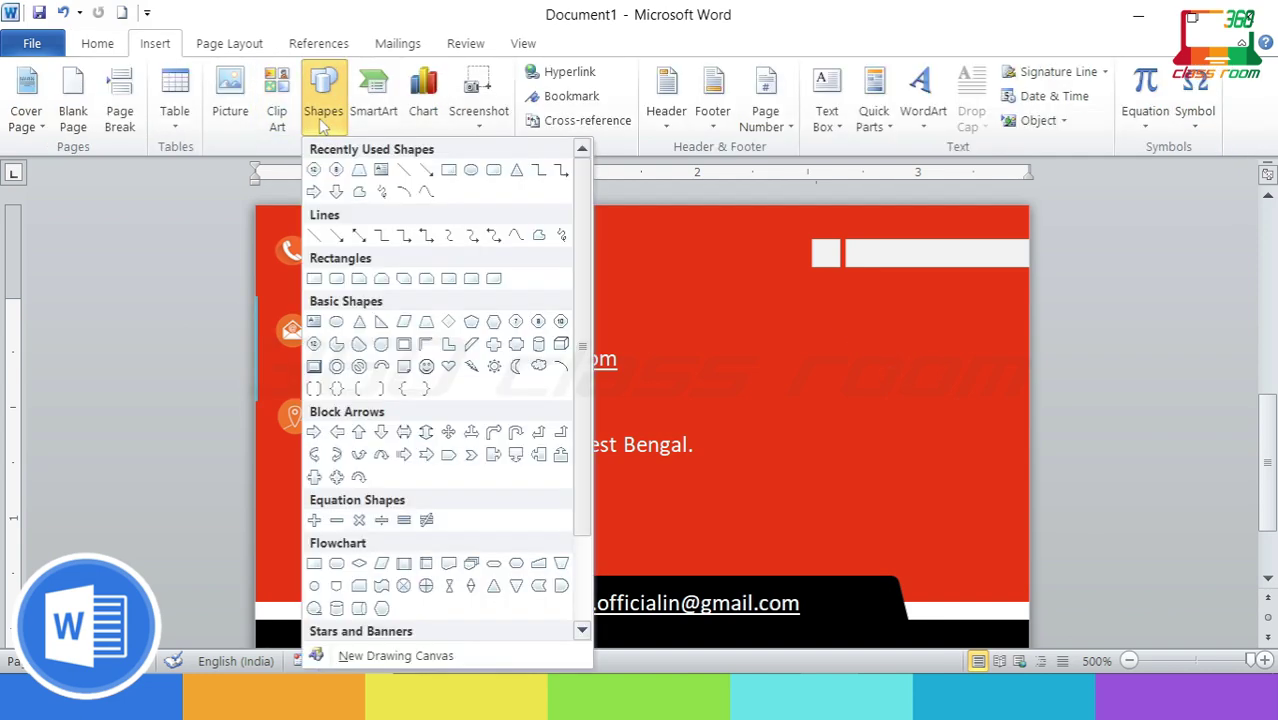
pyautogui.click(405, 171)
pyautogui.moveTo(840, 360)
pyautogui.mouseDown()
pyautogui.moveTo(840, 438)
pyautogui.moveTo(826, 265)
pyautogui.mouseUp()
pyautogui.click(860, 325)
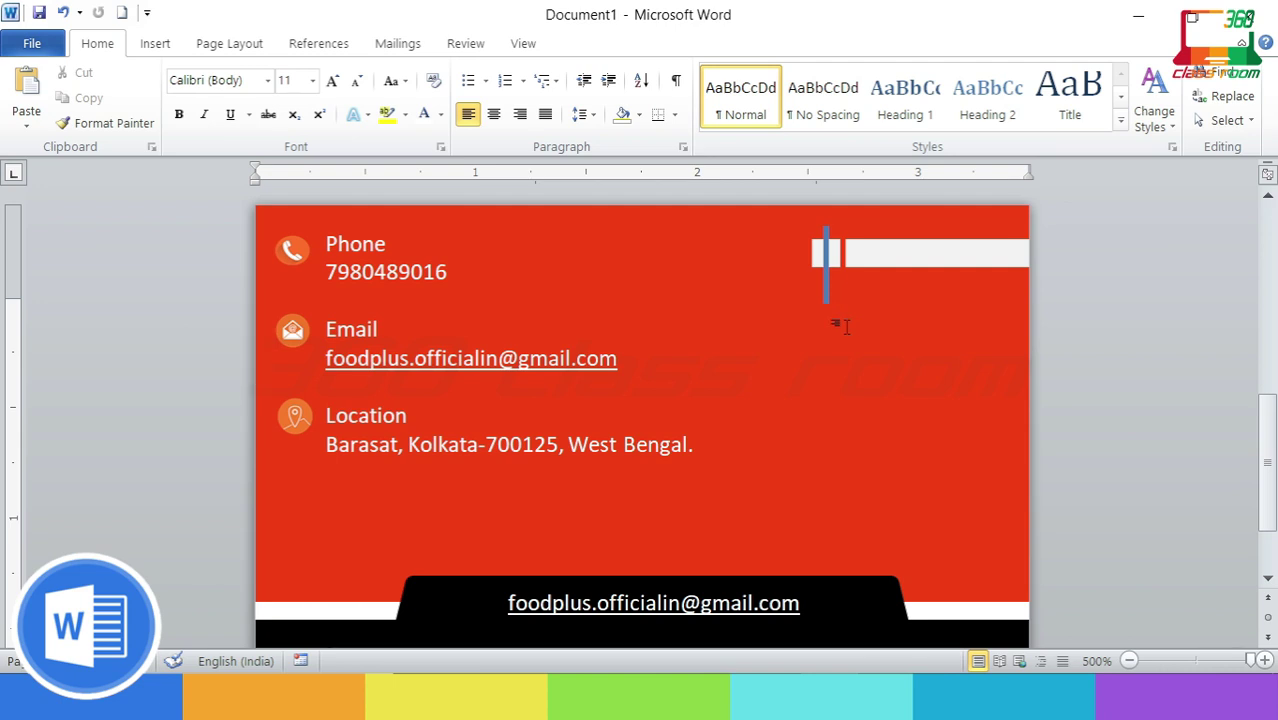
pyautogui.click(815, 252)
# Step: Colour the line the card's recent red, then bring up the shapes gallery again
pyautogui.click(599, 43)
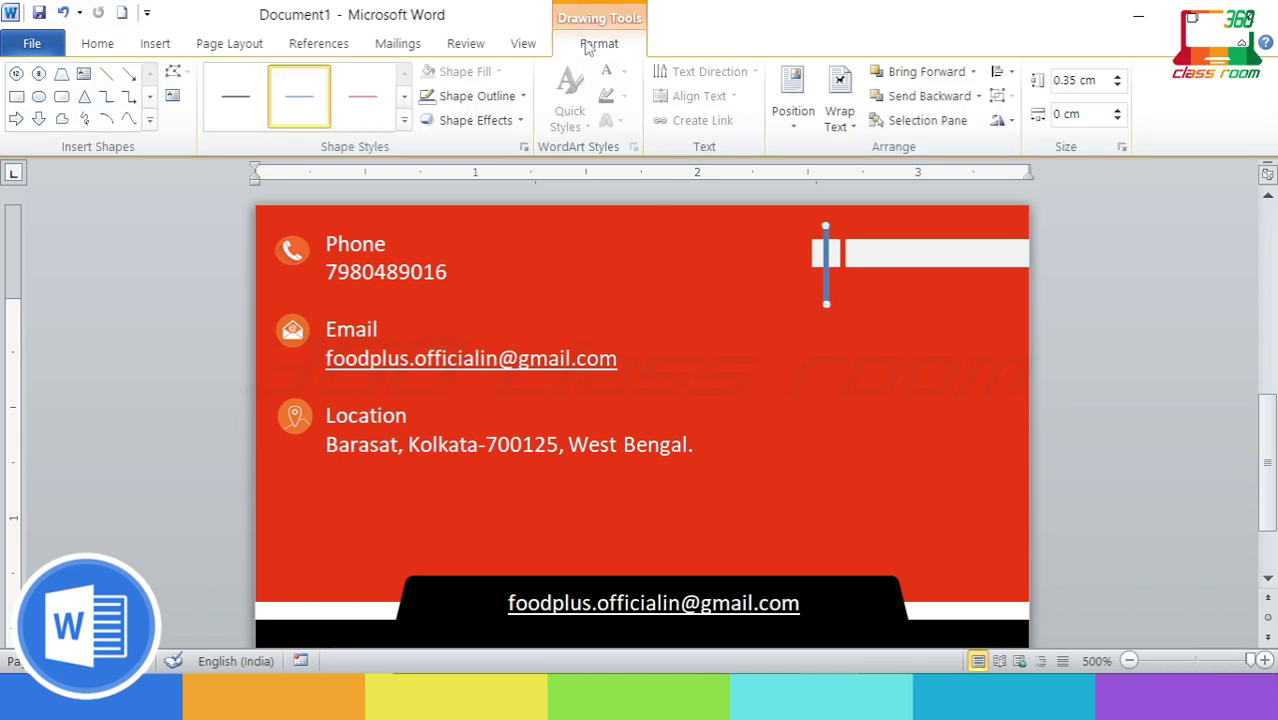
pyautogui.click(477, 96)
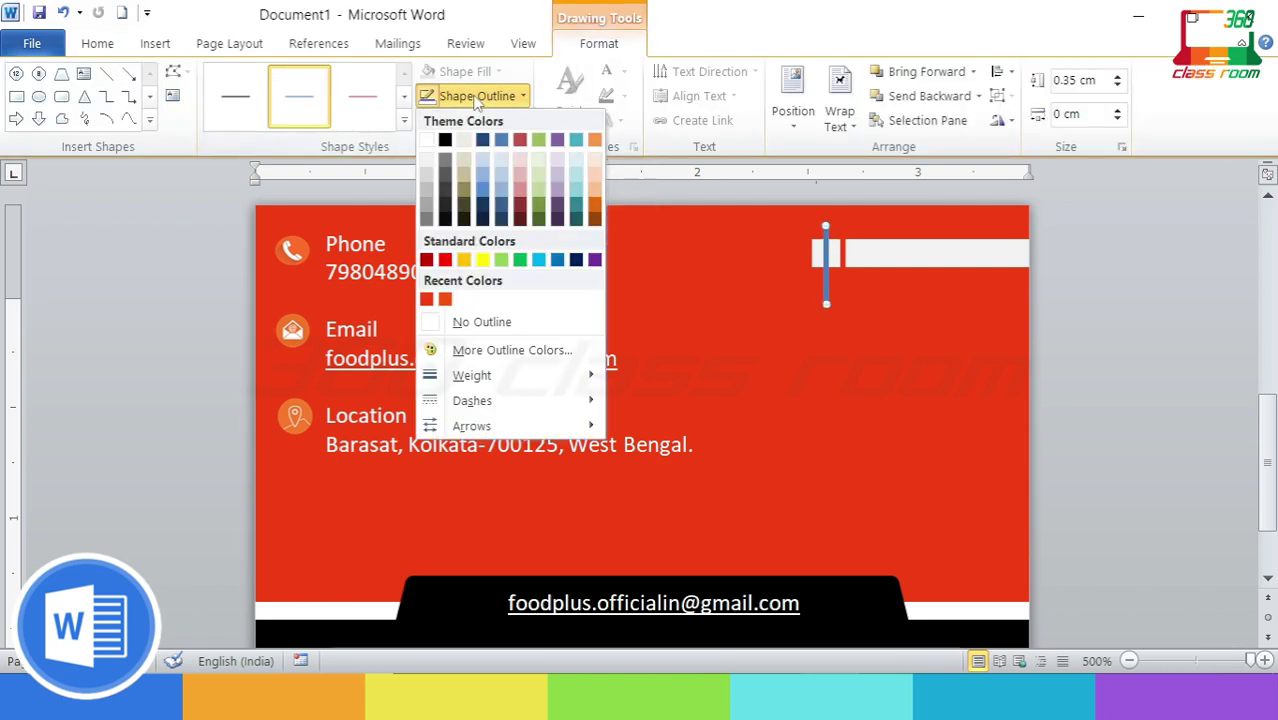
pyautogui.click(445, 299)
pyautogui.click(477, 96)
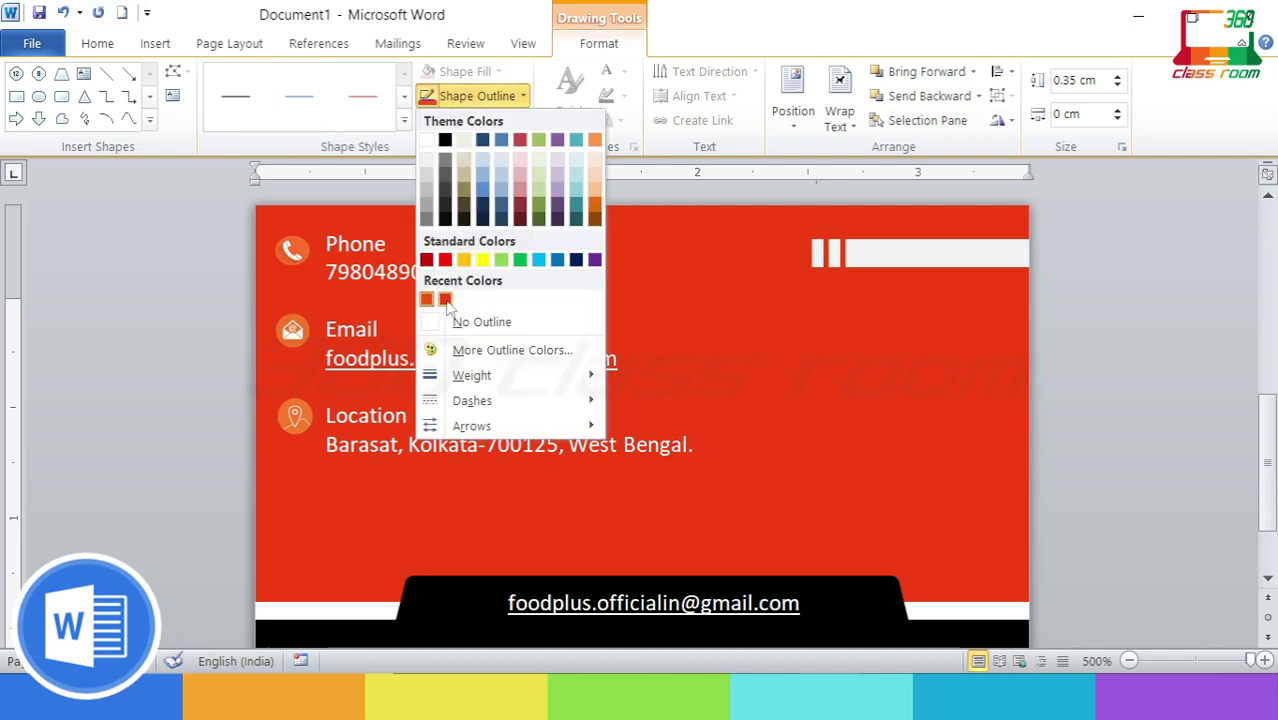
pyautogui.click(445, 299)
pyautogui.click(970, 391)
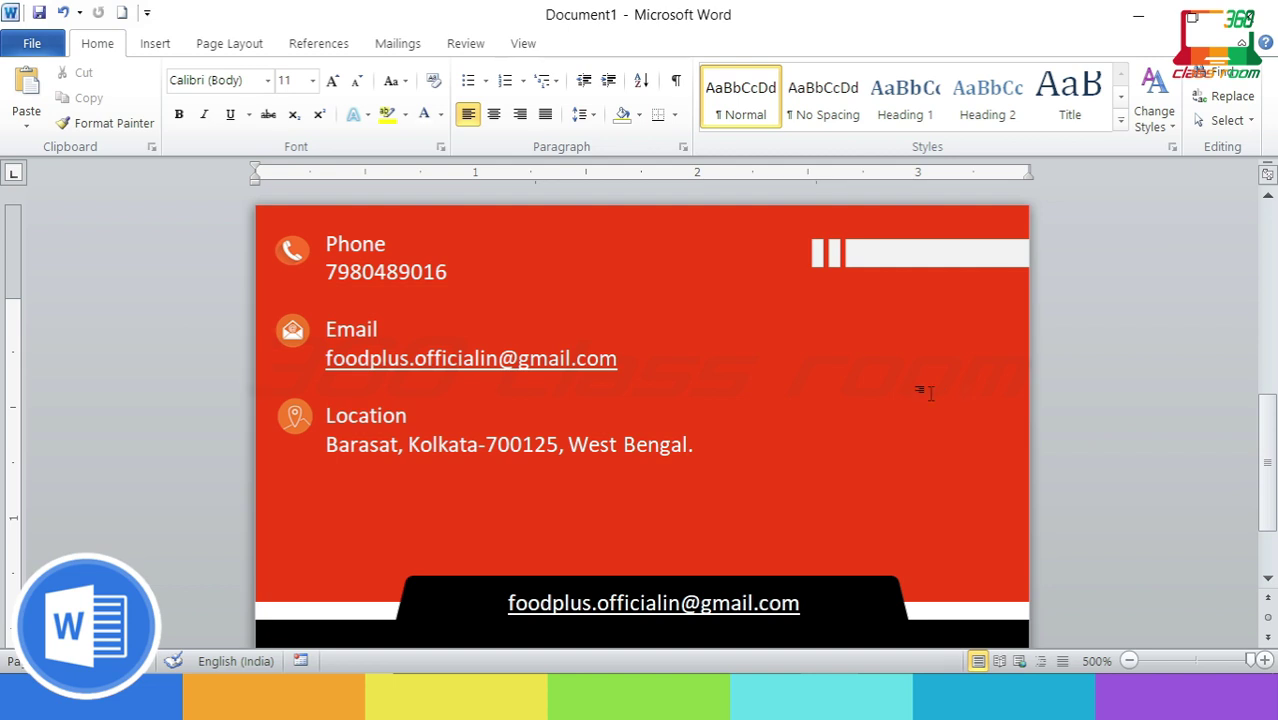
pyautogui.click(155, 43)
pyautogui.click(325, 110)
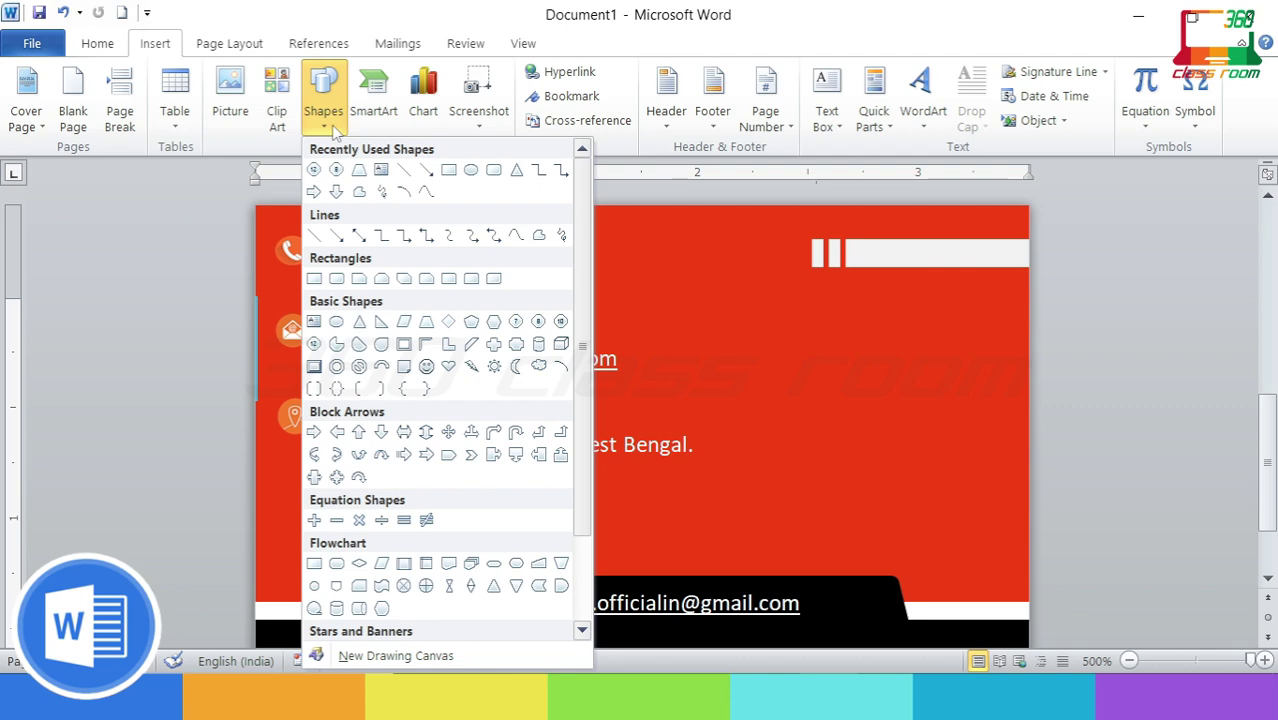
pyautogui.click(494, 321)
pyautogui.moveTo(827, 394); pyautogui.dragTo(1005, 537)
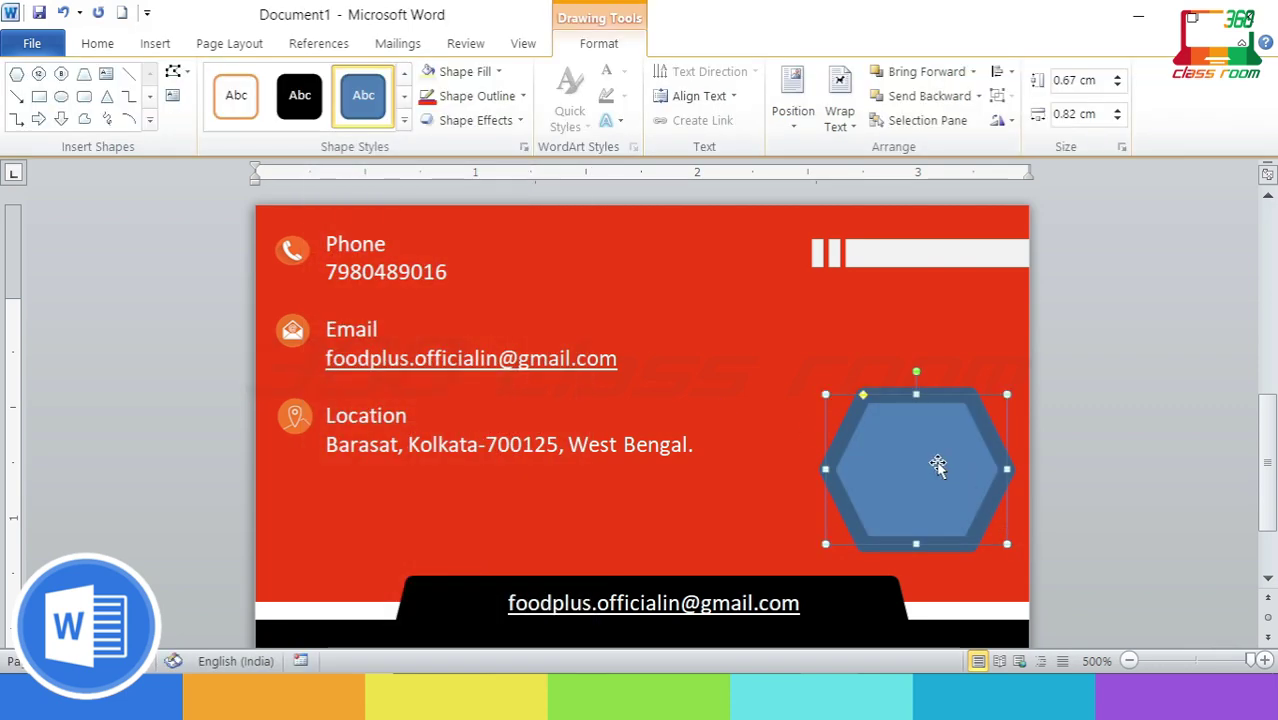
pyautogui.moveTo(927, 442)
pyautogui.mouseDown()
pyautogui.moveTo(947, 462)
pyautogui.moveTo(1029, 446)
pyautogui.mouseUp()
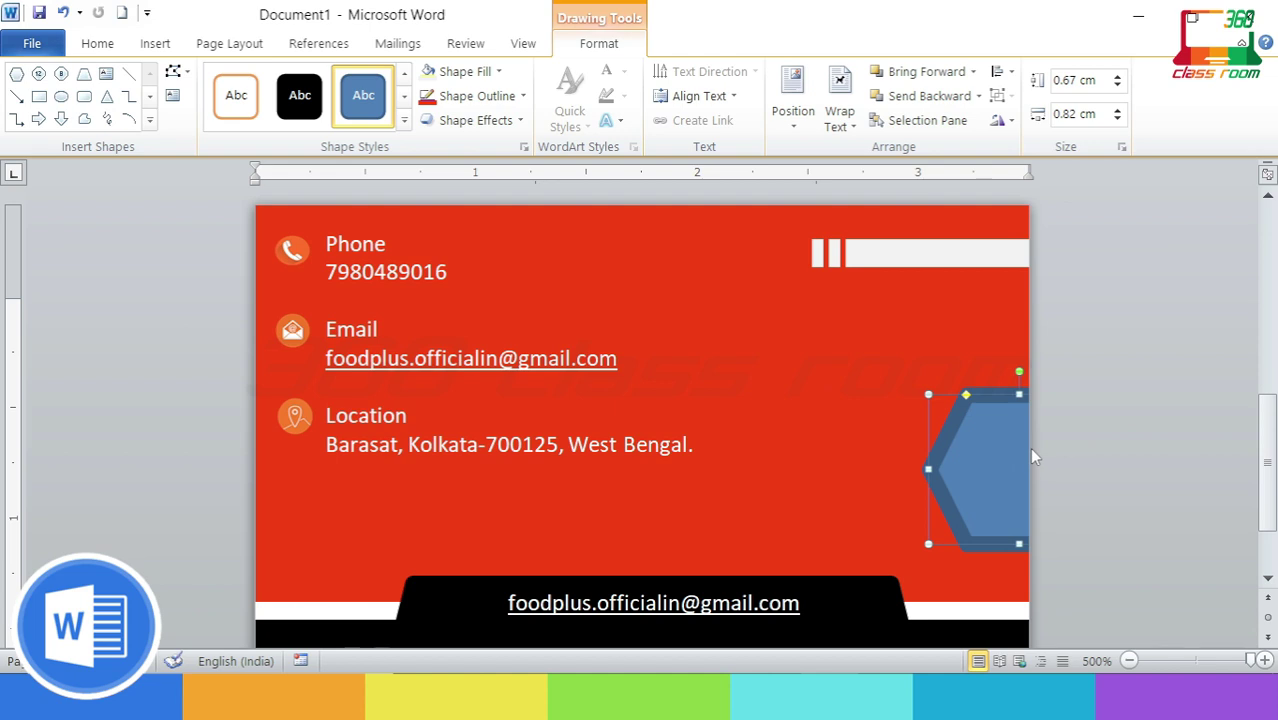
pyautogui.click(1029, 447)
pyautogui.click(996, 480)
pyautogui.moveTo(996, 480); pyautogui.dragTo(879, 457)
pyautogui.press('Delete')
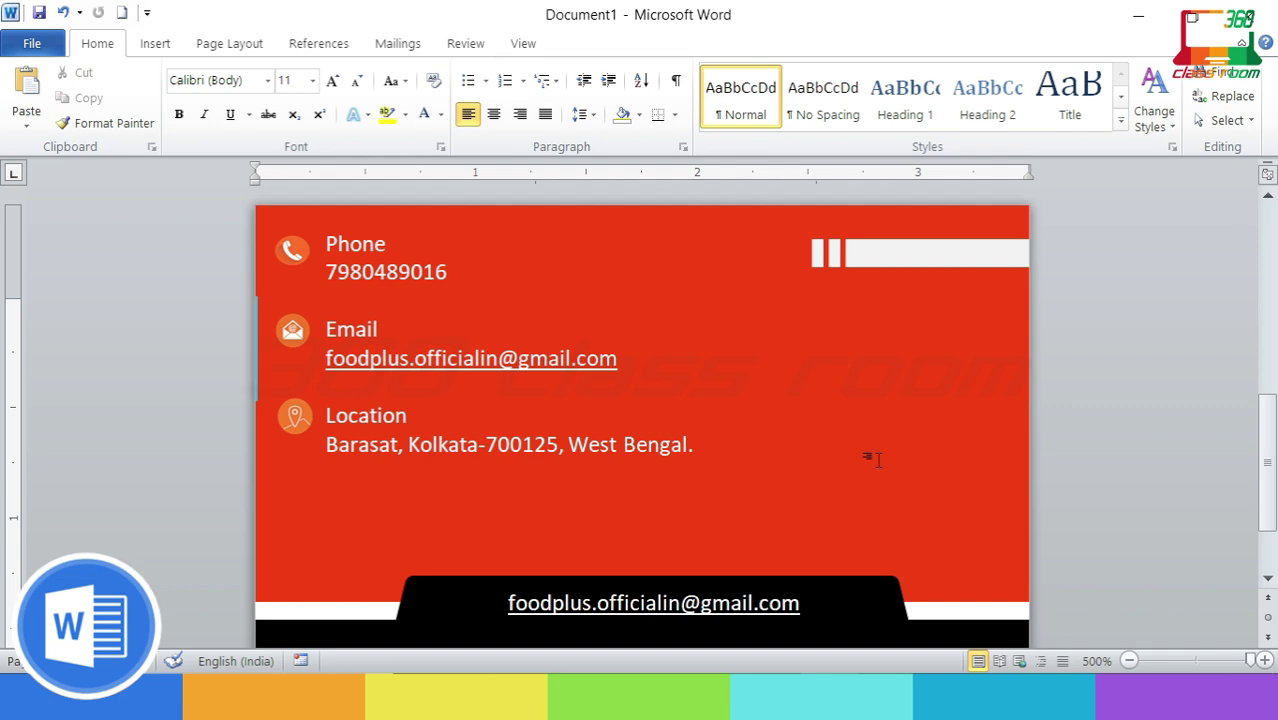
# Step: Draw a rectangle on the card's right side with no outline and black fill
pyautogui.click(160, 44)
pyautogui.click(329, 112)
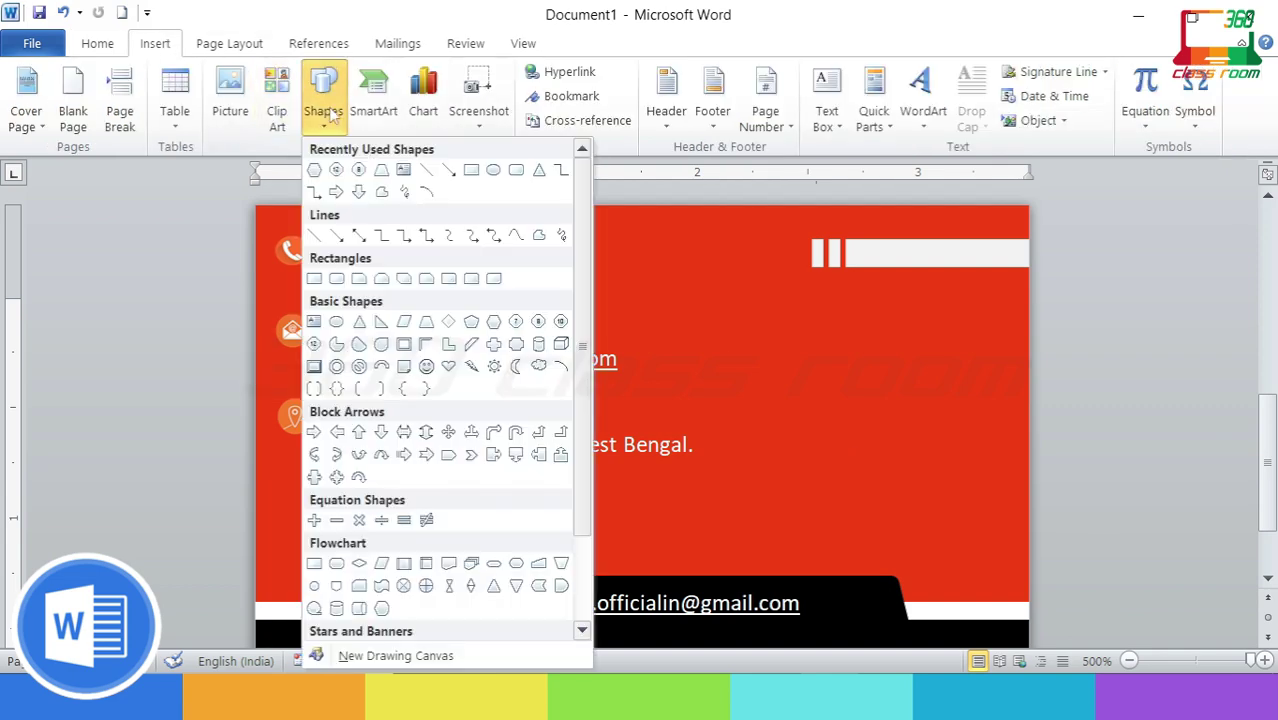
pyautogui.click(474, 176)
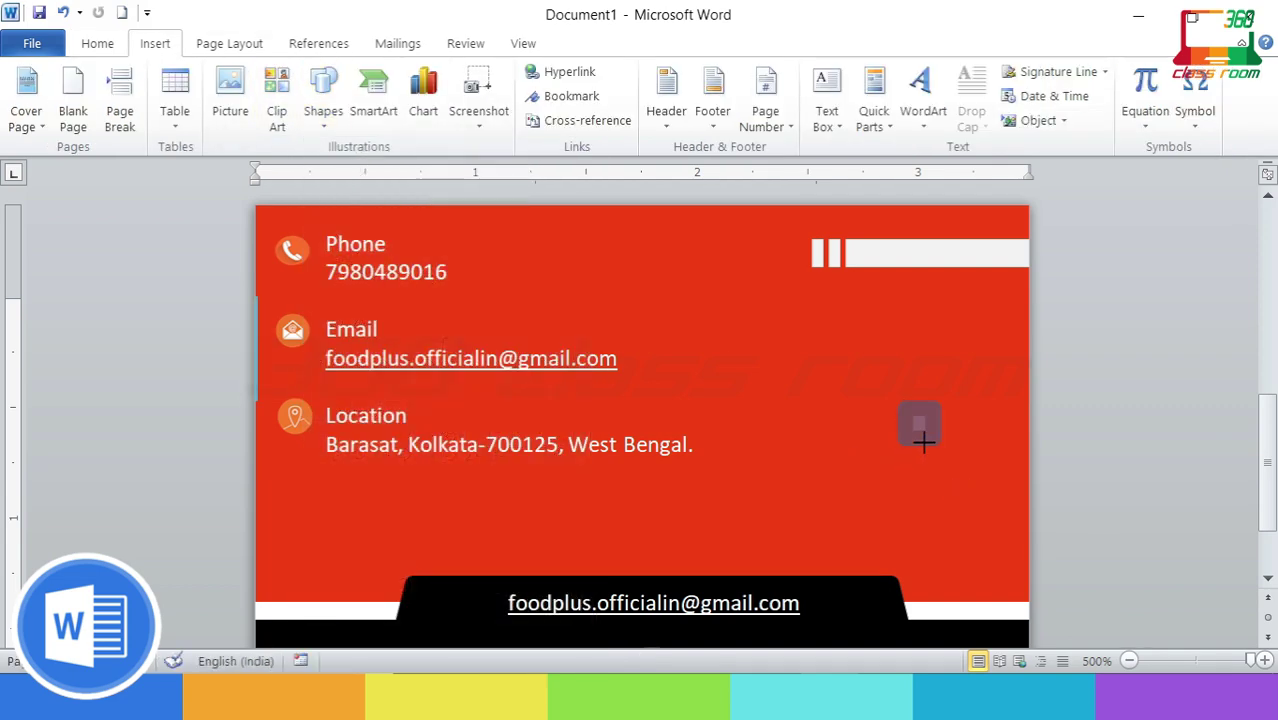
pyautogui.moveTo(903, 407); pyautogui.dragTo(1068, 445)
pyautogui.click(507, 100)
pyautogui.click(490, 321)
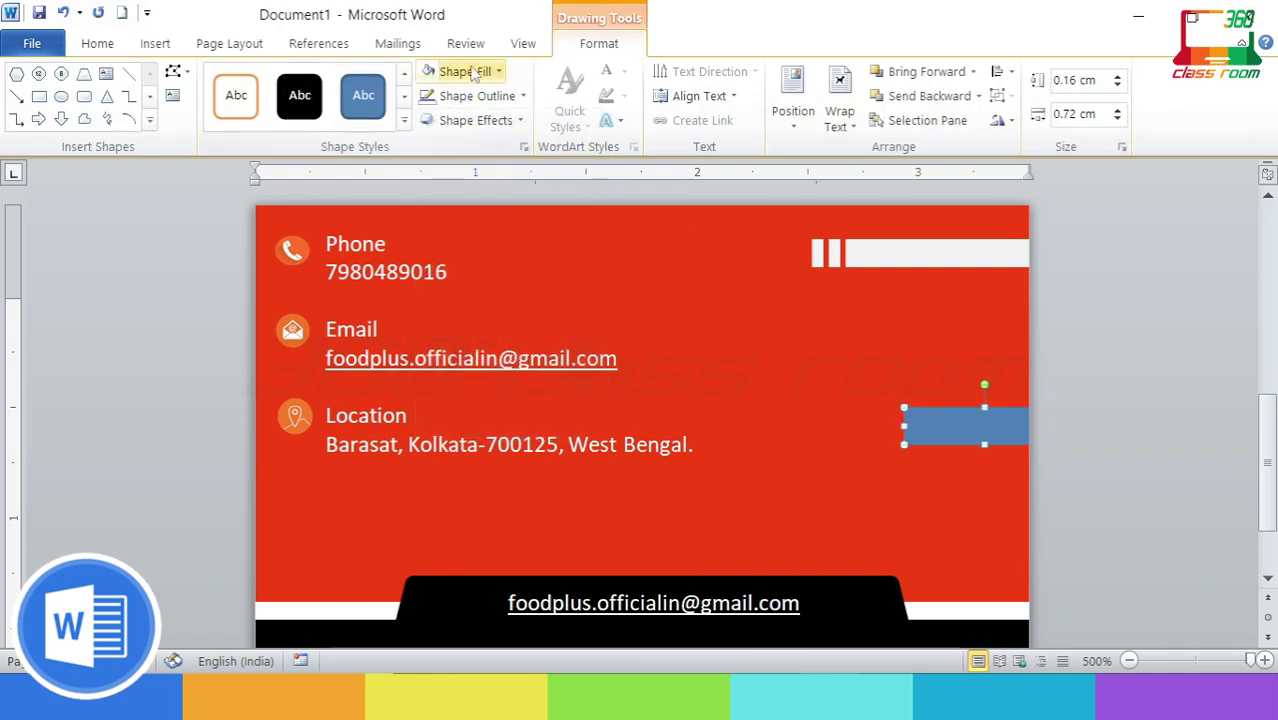
pyautogui.click(470, 73)
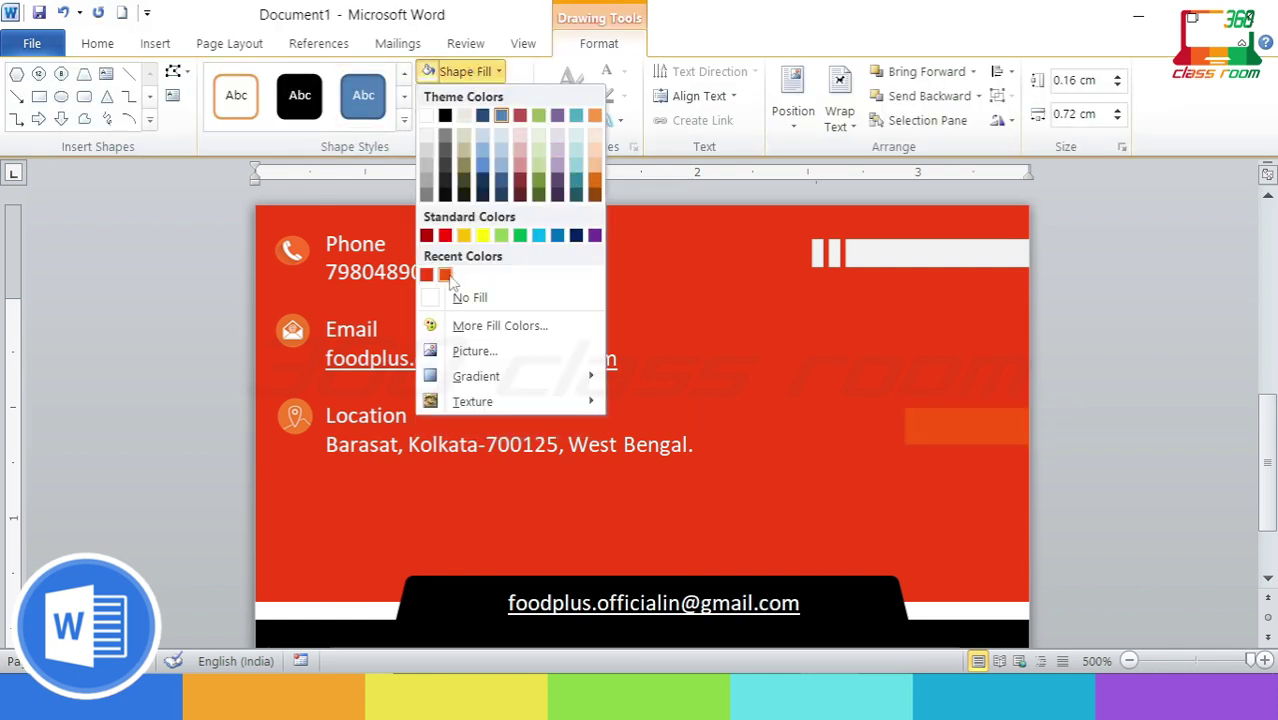
pyautogui.click(446, 193)
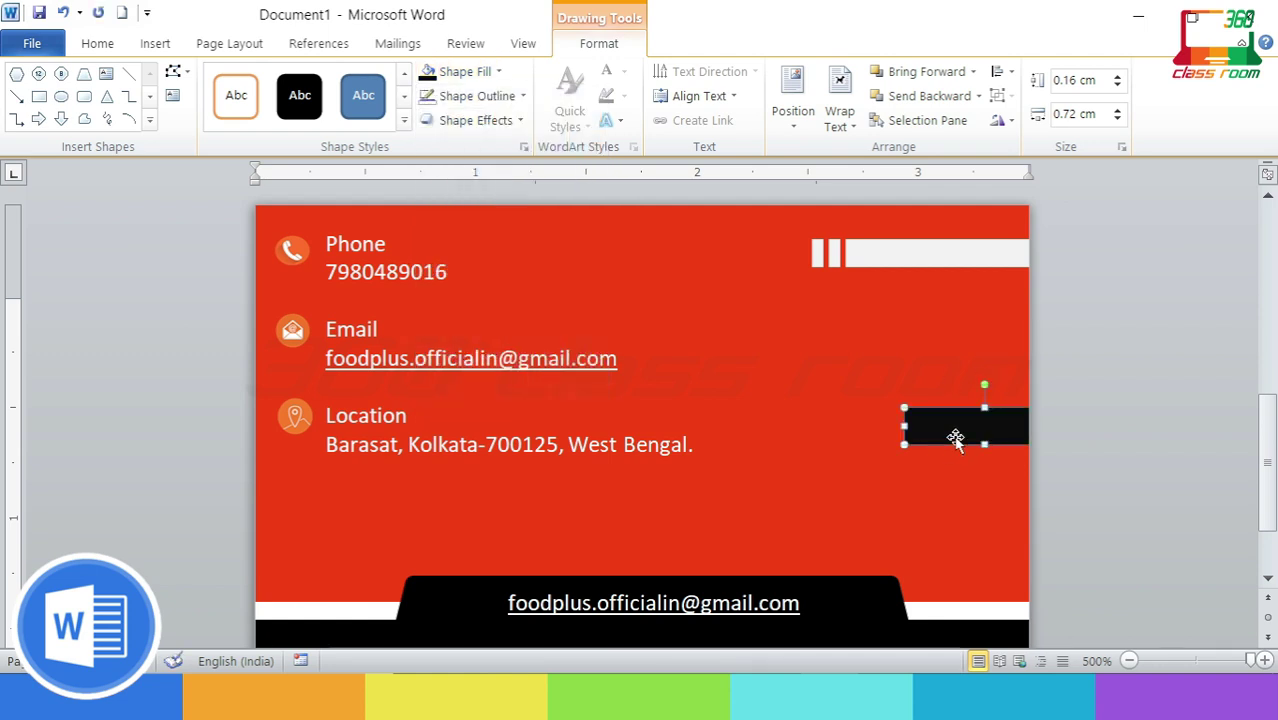
# Step: Copy the black rectangle and tilt and stretch it into a diagonal bar reaching the bottom banner
pyautogui.hotkey('ctrl', 'c')
pyautogui.hotkey('ctrl', 'v')
pyautogui.moveTo(1004, 522); pyautogui.dragTo(916, 487)
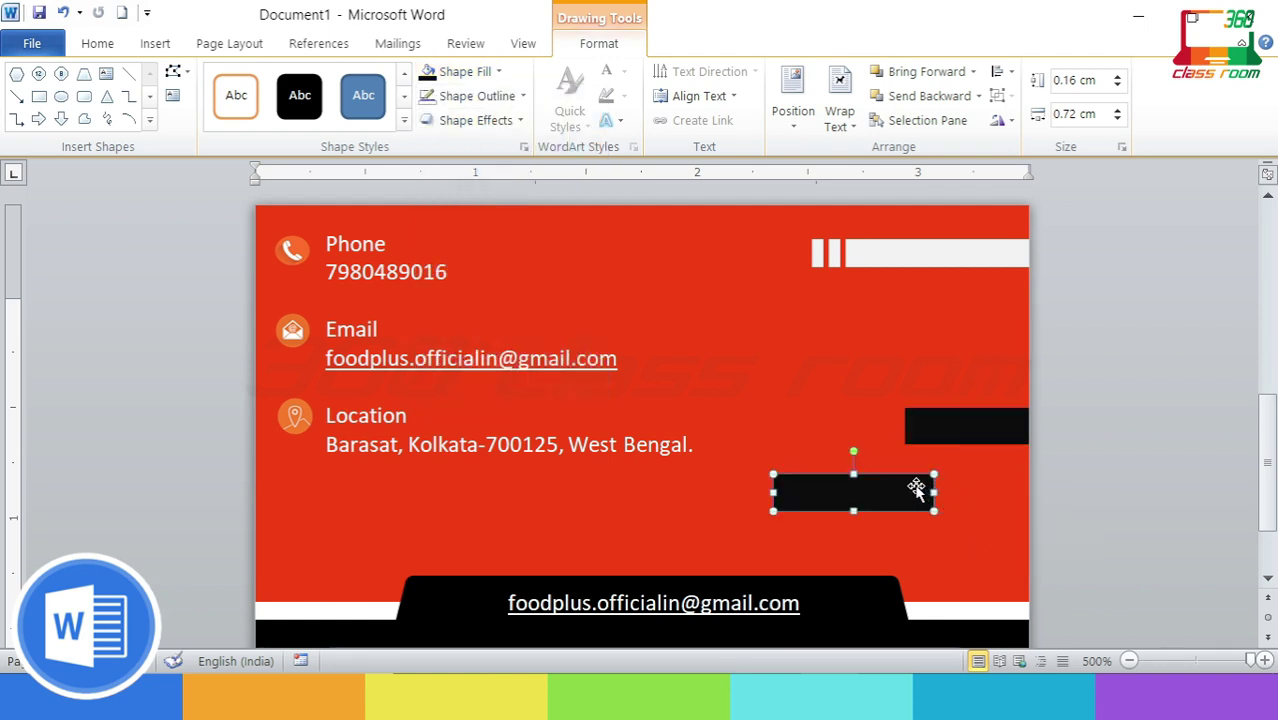
pyautogui.moveTo(853, 452); pyautogui.dragTo(818, 463)
pyautogui.moveTo(798, 556); pyautogui.dragTo(745, 640)
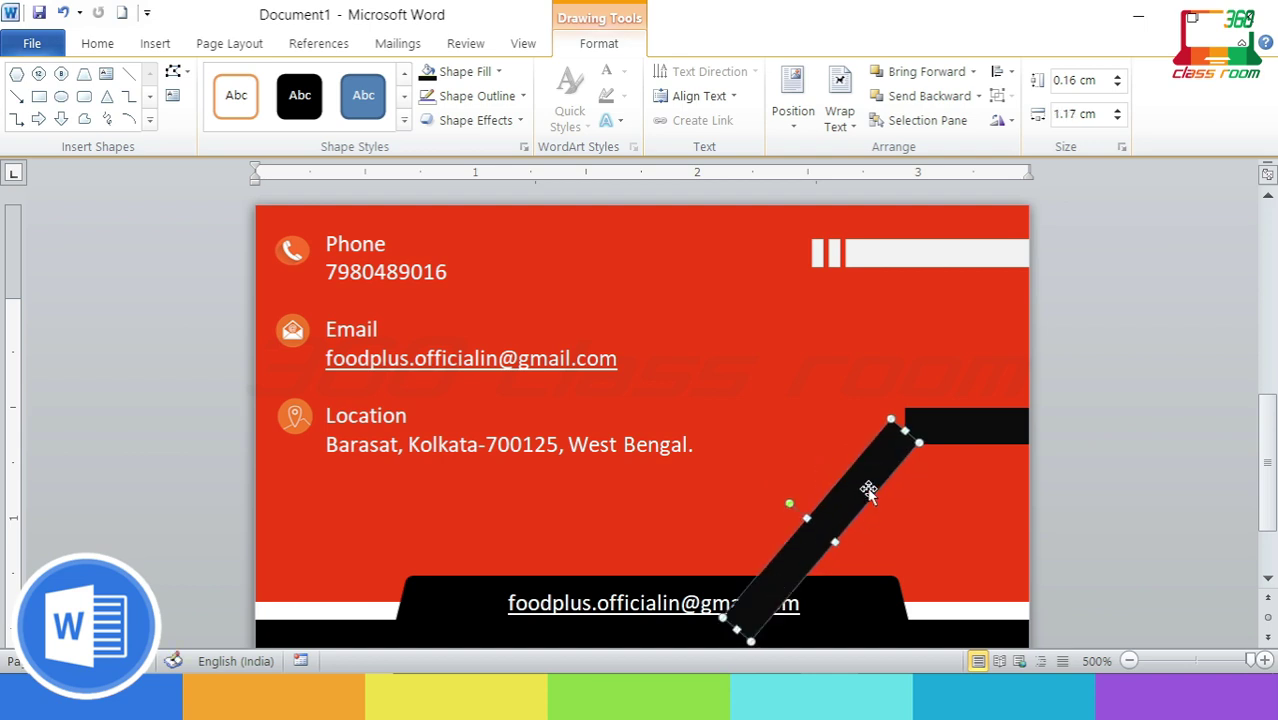
pyautogui.moveTo(891, 508); pyautogui.dragTo(905, 493)
pyautogui.click(906, 495)
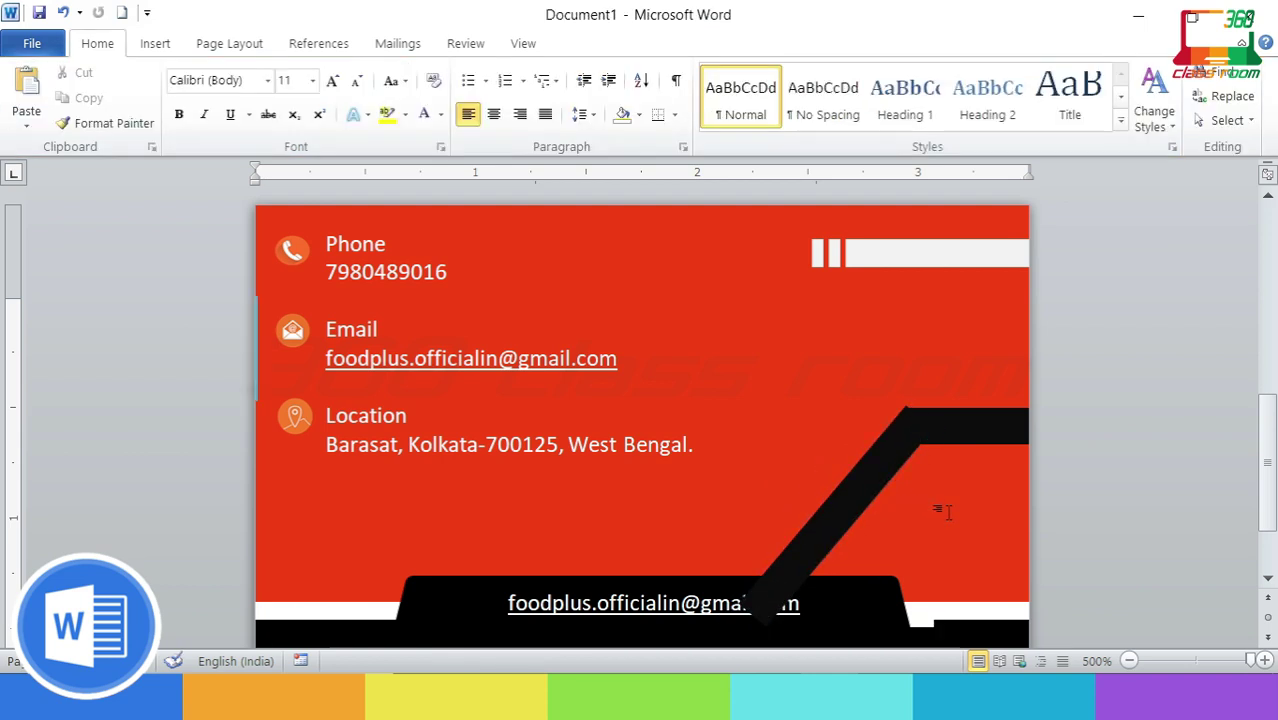
pyautogui.click(900, 462)
pyautogui.moveTo(803, 488); pyautogui.dragTo(964, 470)
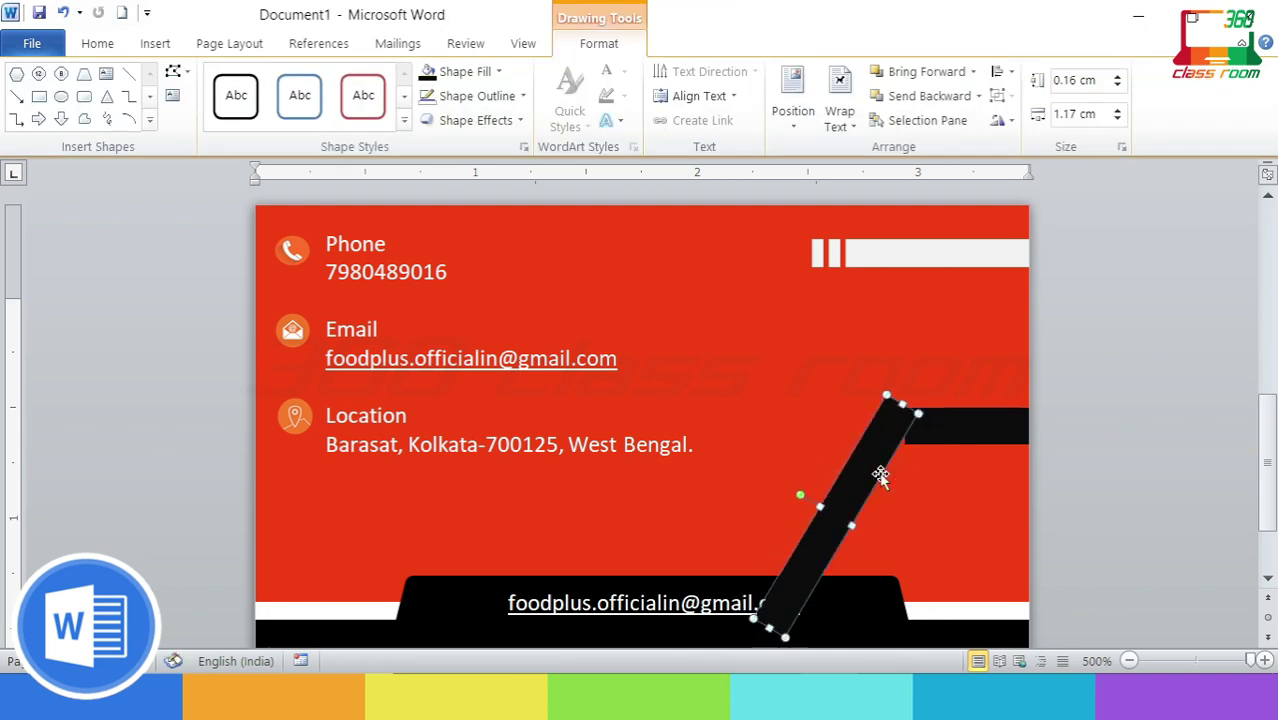
pyautogui.click(1145, 462)
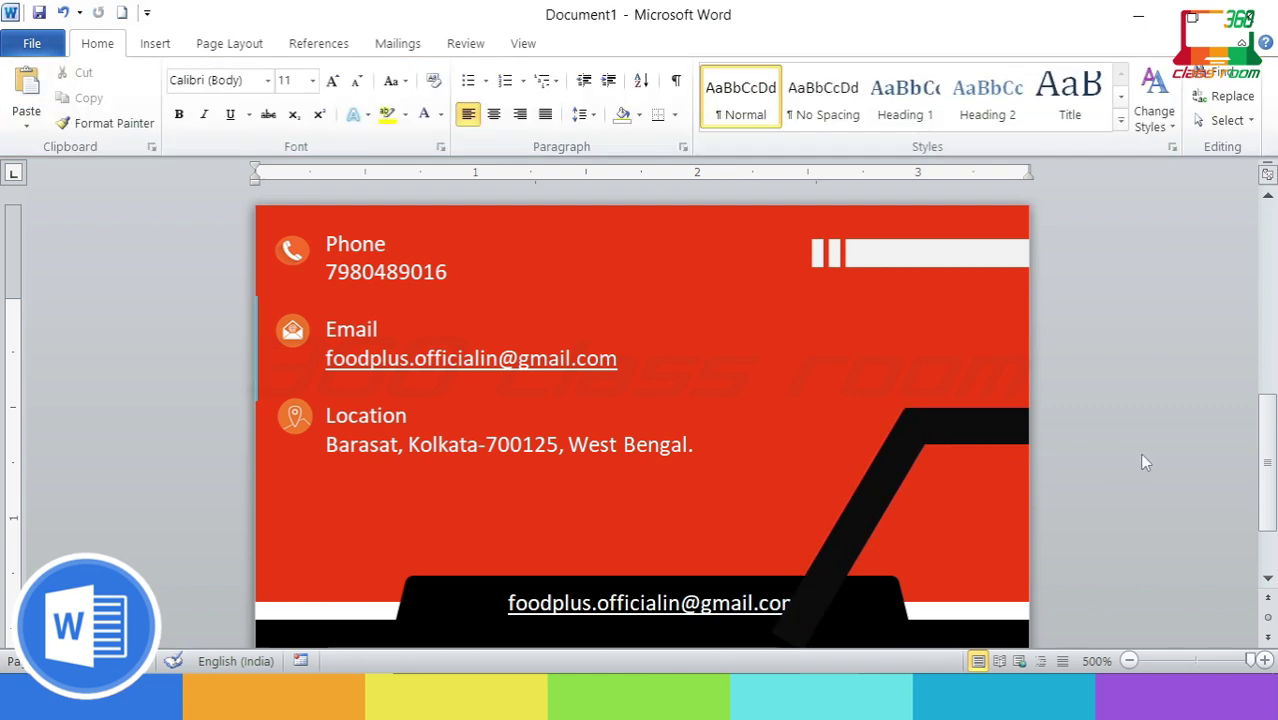
# Step: Send the diagonal black bar to the back and behind the text
pyautogui.click(920, 496)
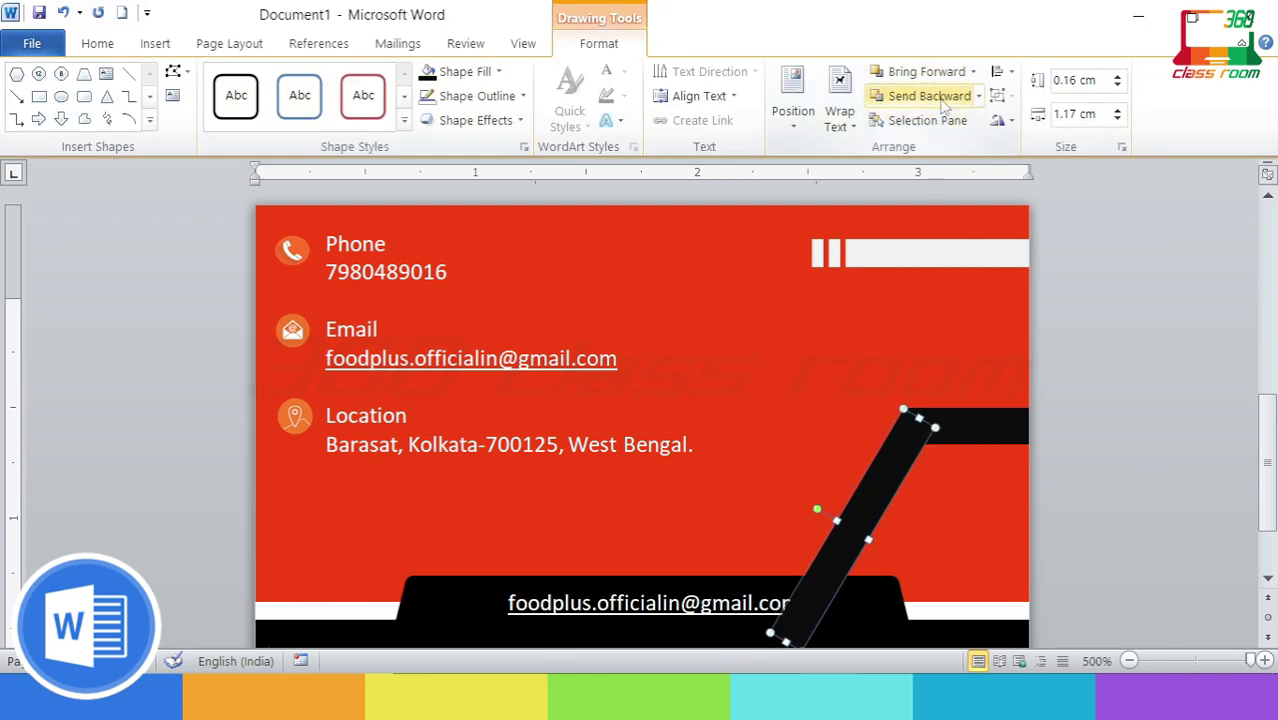
pyautogui.click(980, 95)
pyautogui.click(918, 148)
pyautogui.click(980, 95)
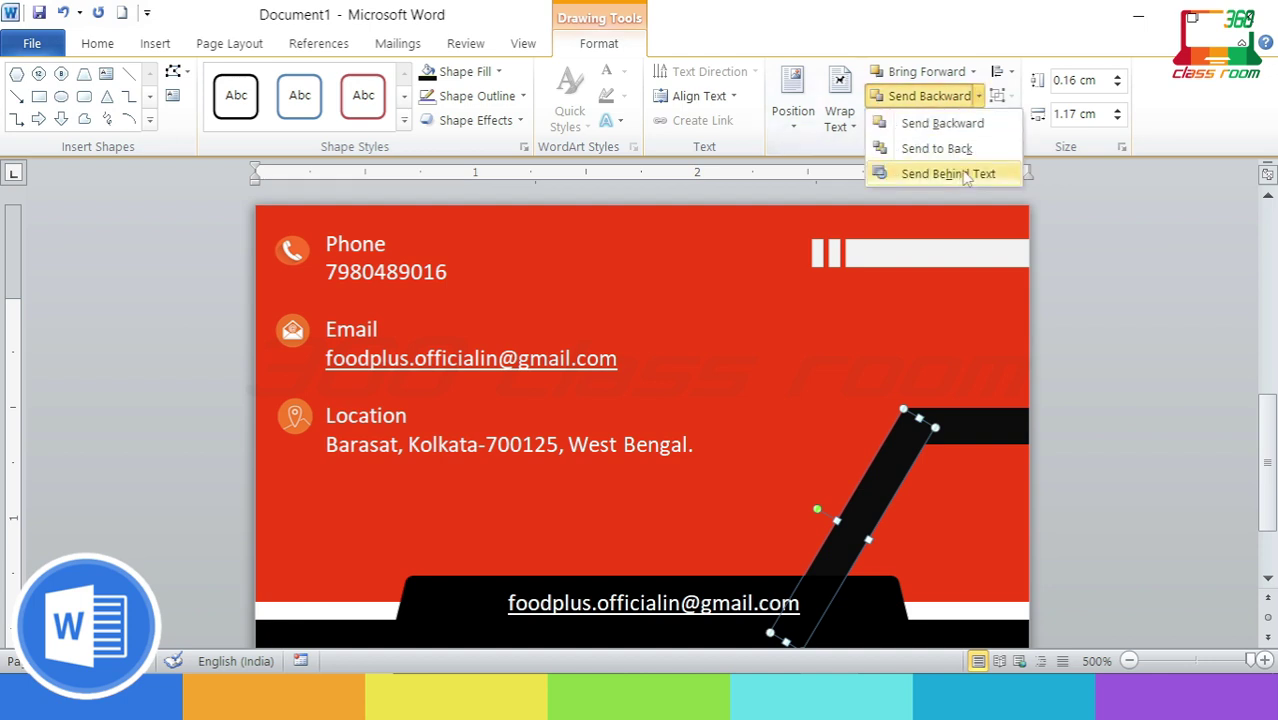
pyautogui.click(925, 174)
pyautogui.click(990, 312)
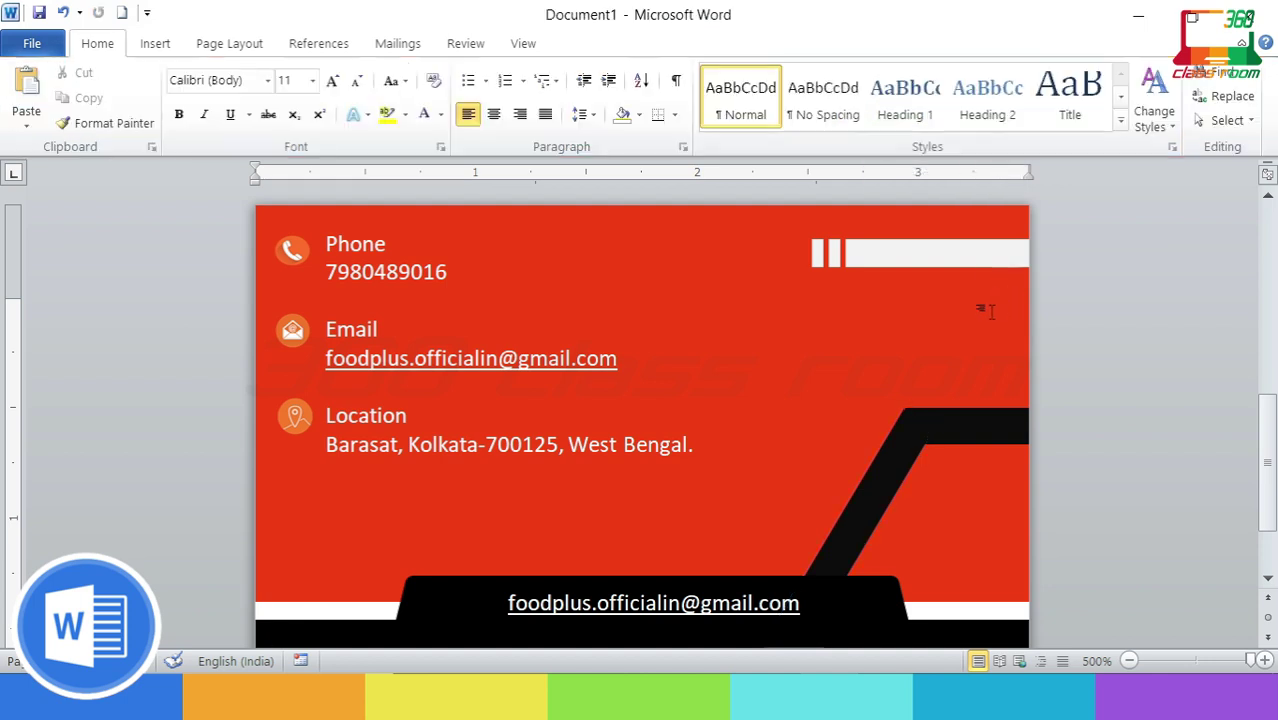
pyautogui.click(900, 470)
pyautogui.click(970, 377)
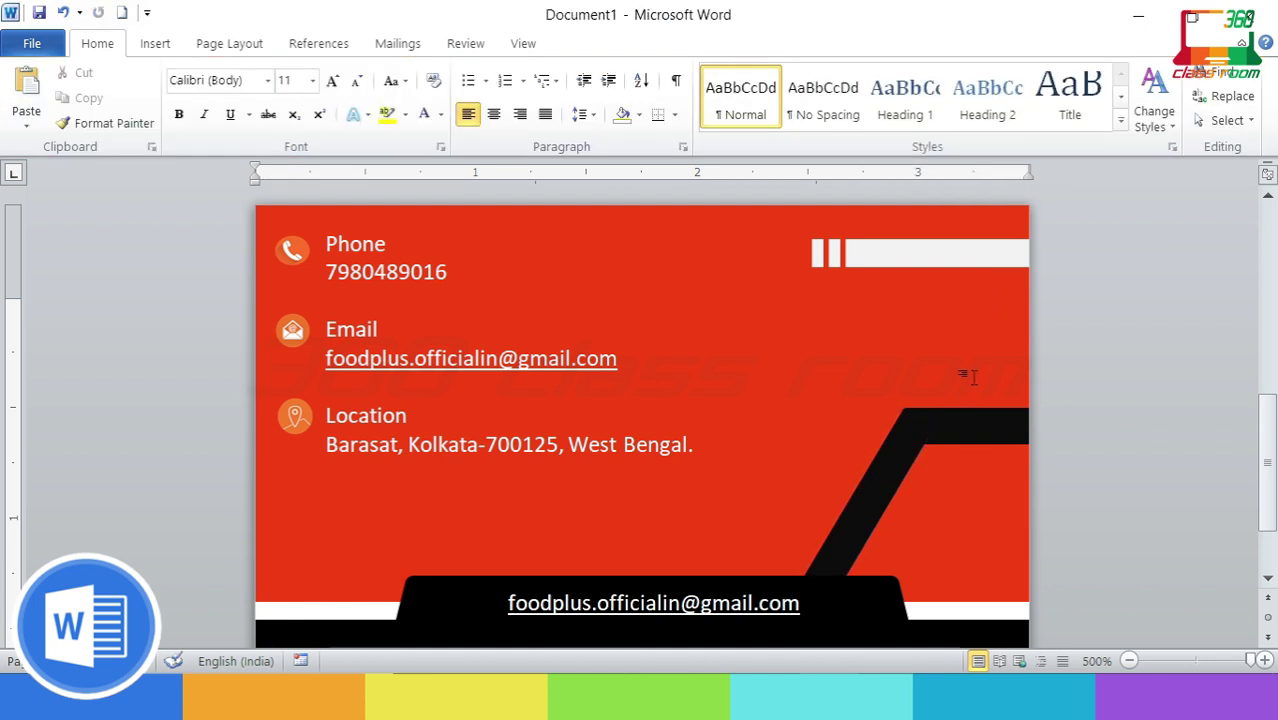
pyautogui.click(898, 457)
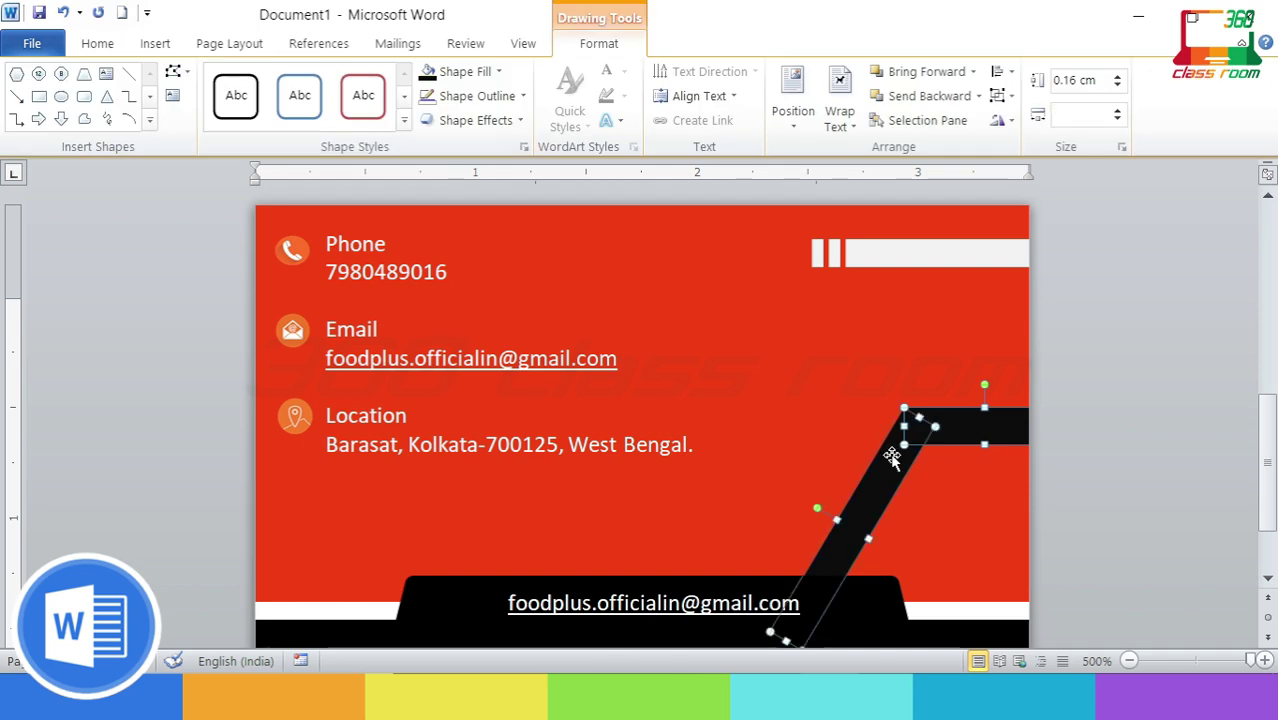
# Step: Group the two black bars into a single bent stripe
pyautogui.rightClick(892, 457)
pyautogui.moveTo(942, 248)
pyautogui.click(1051, 248)
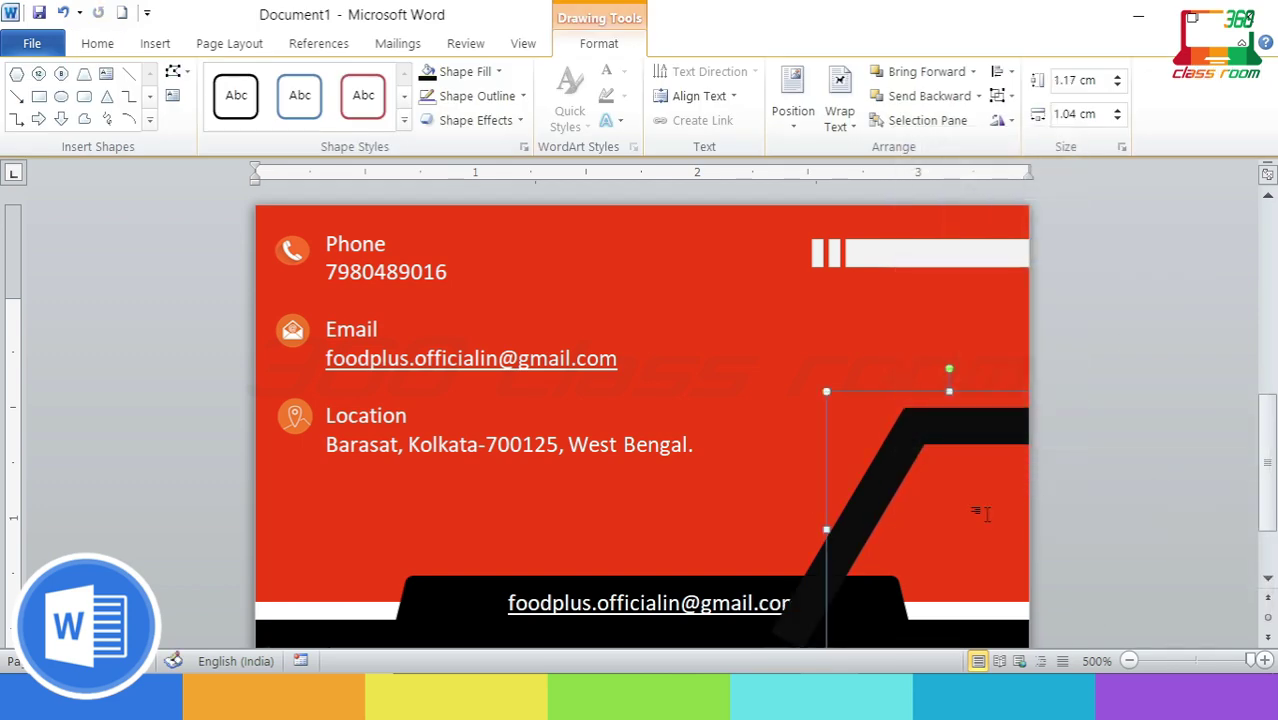
pyautogui.scroll(-3, 985, 514)
# Step: Duplicate the grouped stripe, offset the copy slightly, and fill it white
pyautogui.hotkey('ctrl', 'c')
pyautogui.hotkey('ctrl', 'v')
pyautogui.moveTo(956, 408); pyautogui.dragTo(970, 447)
pyautogui.click(1012, 409)
pyautogui.click(929, 375)
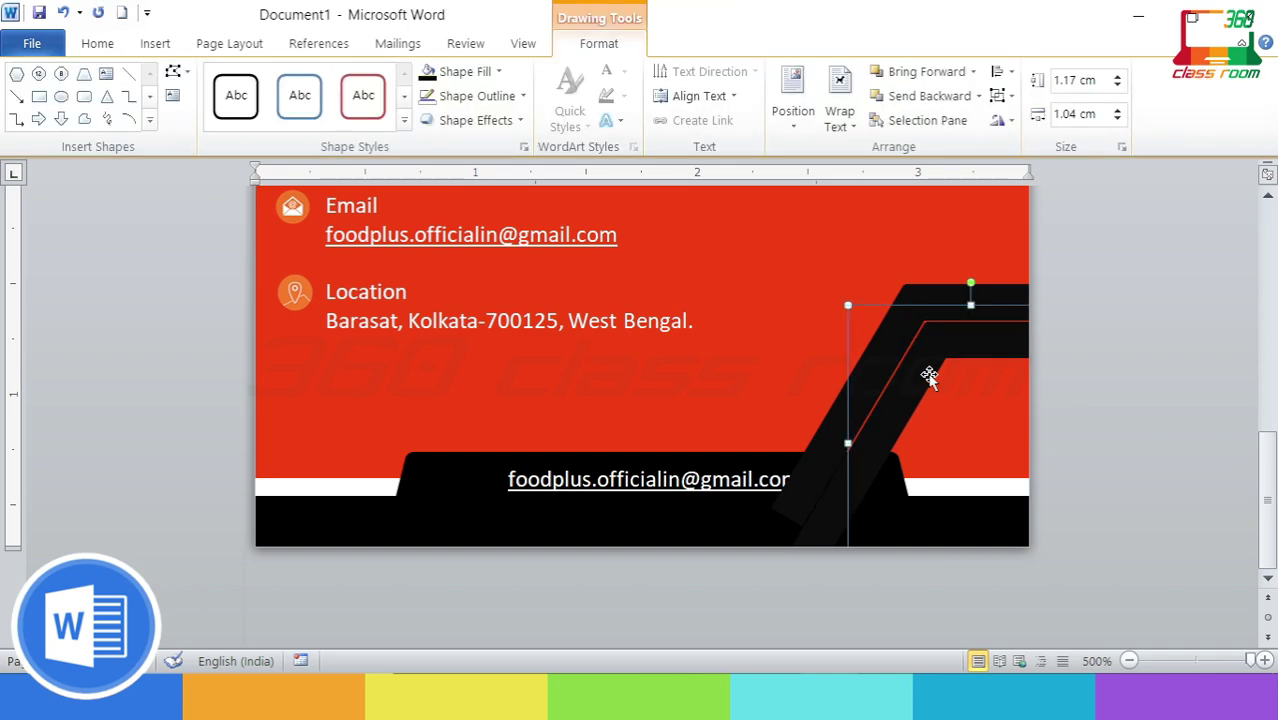
pyautogui.click(465, 71)
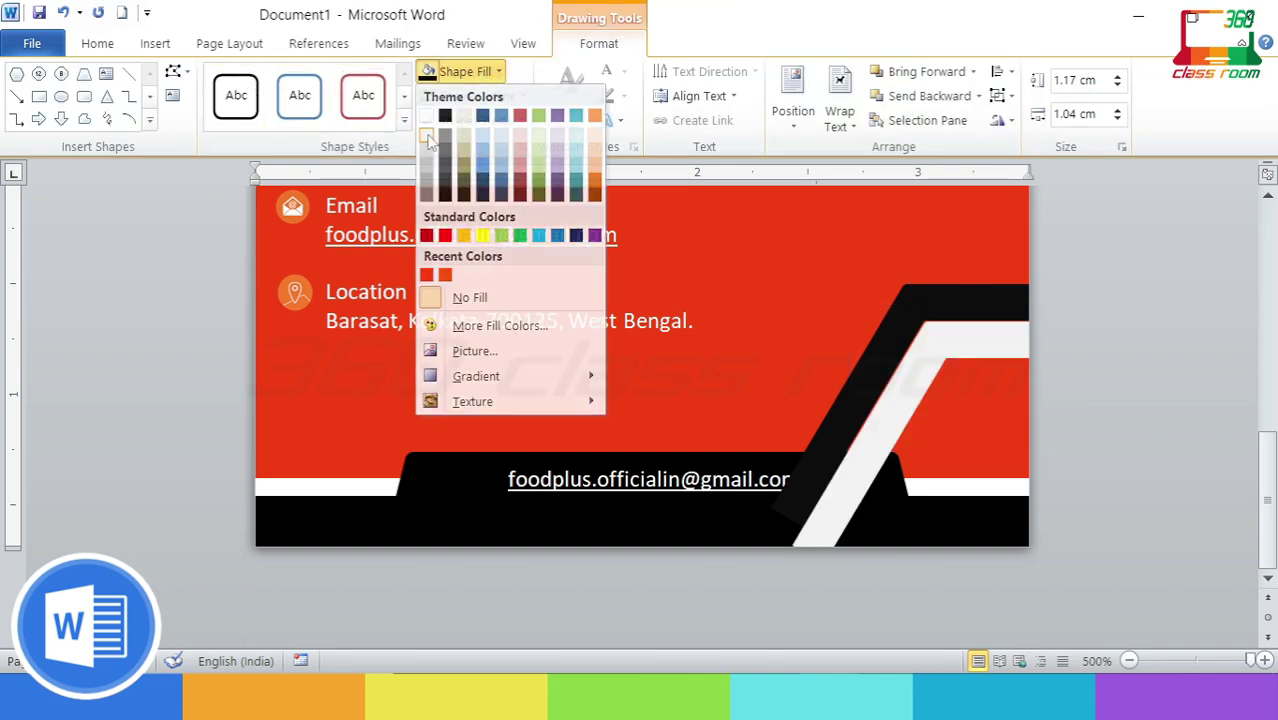
pyautogui.click(428, 140)
pyautogui.click(1127, 343)
# Step: Send the white stripe to the back so it sits behind the black one
pyautogui.click(856, 380)
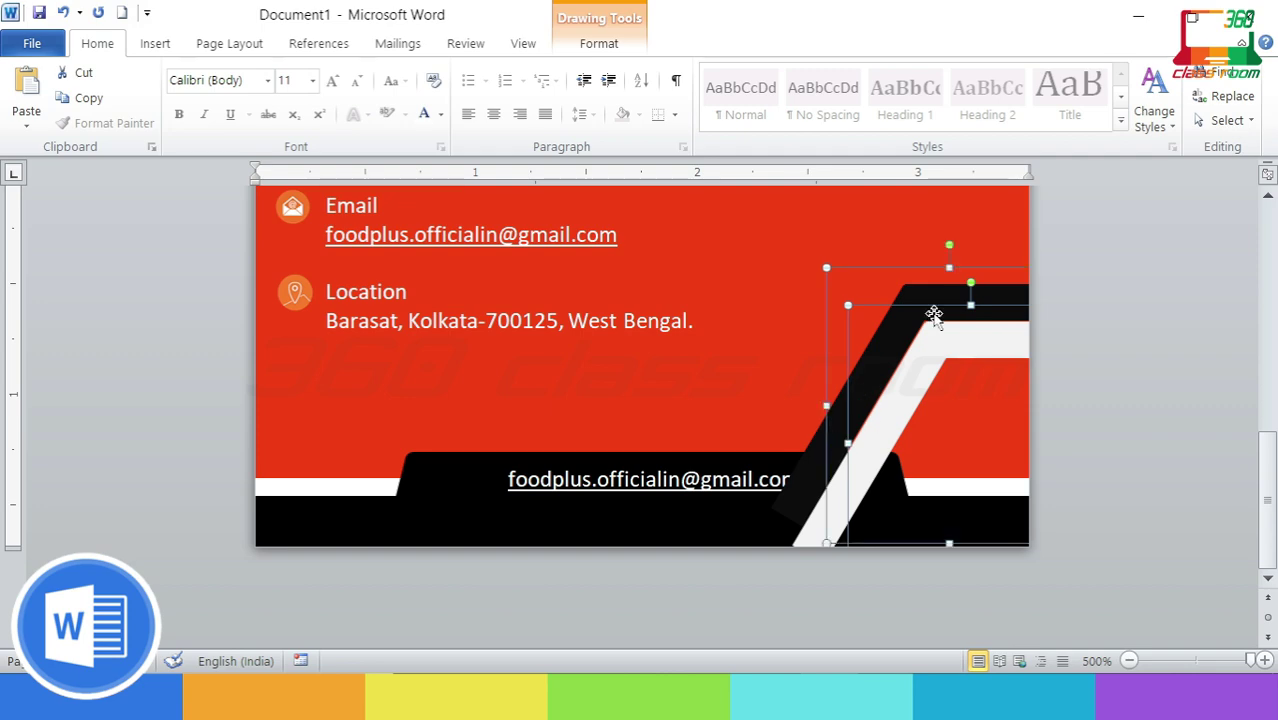
pyautogui.click(598, 44)
pyautogui.click(1018, 95)
pyautogui.click(965, 150)
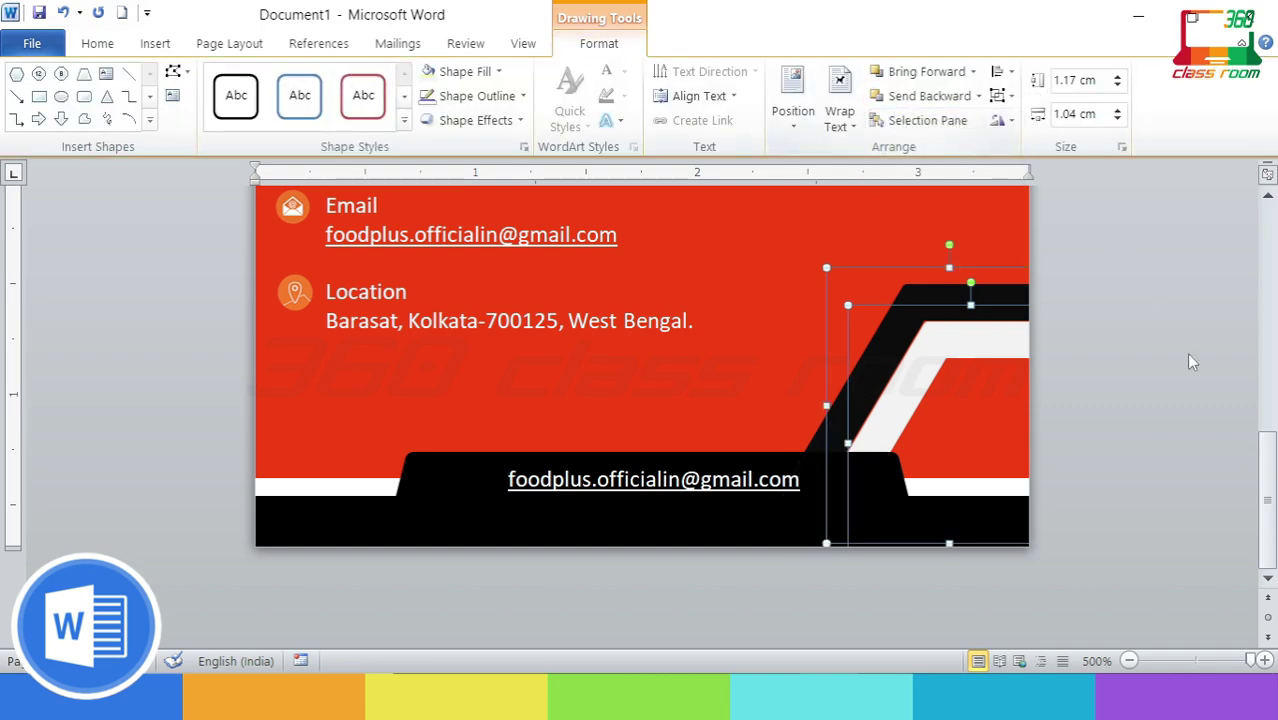
pyautogui.click(1198, 372)
pyautogui.scroll(5, 1162, 436)
pyautogui.scroll(-5, 1162, 436)
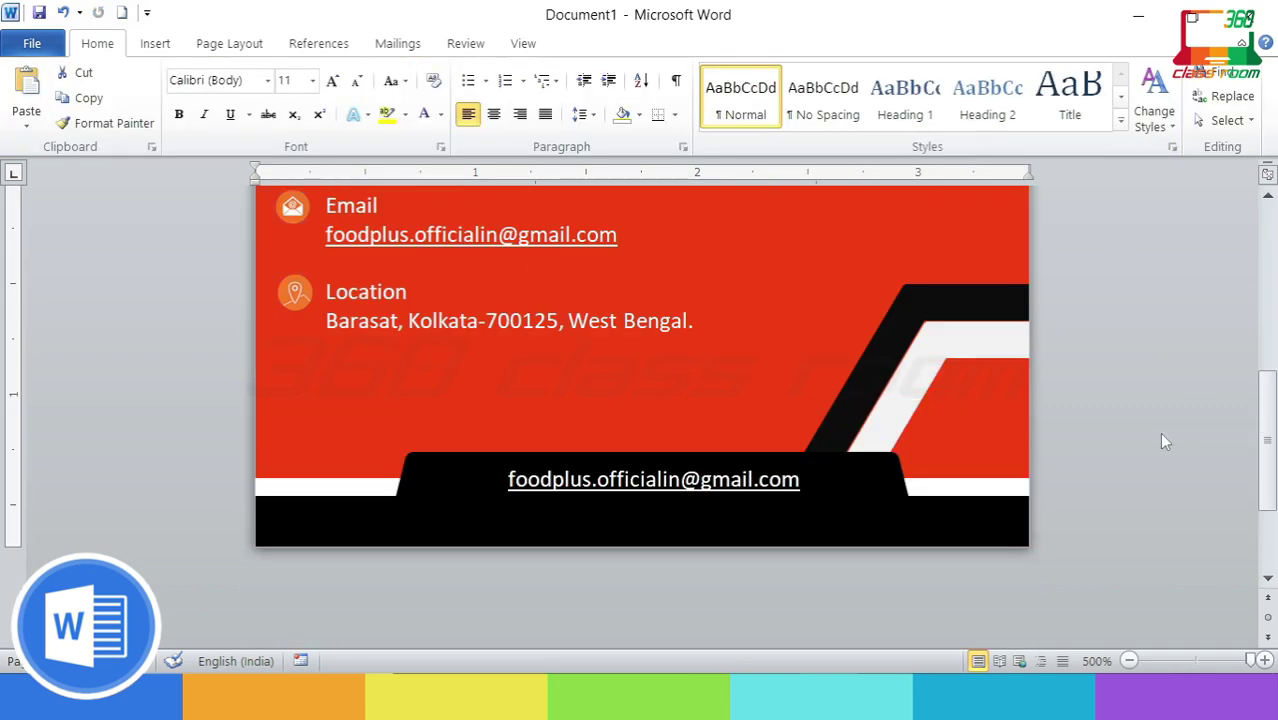
# Step: Zoom out until both the front and back cards are visible
pyautogui.scroll(-4, 1162, 436)
pyautogui.scroll(-12, 1159, 432)
pyautogui.scroll(-4, 1159, 432)
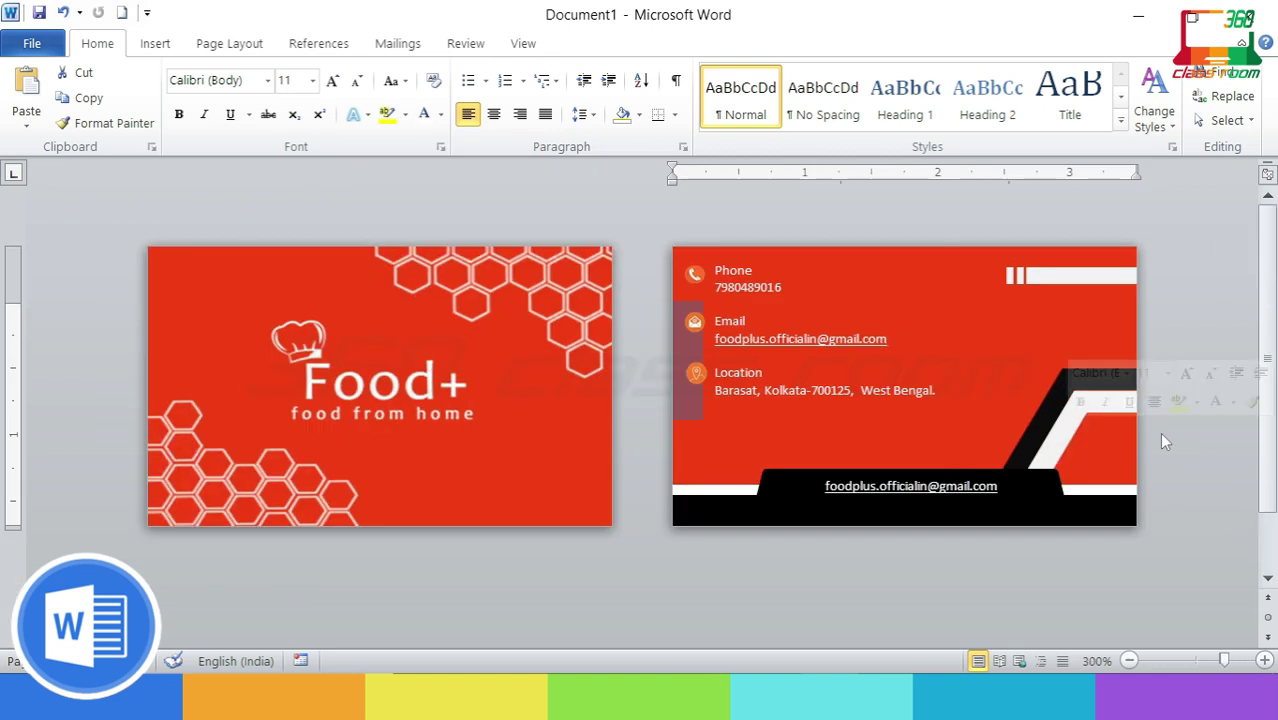
pyautogui.click(1155, 295)
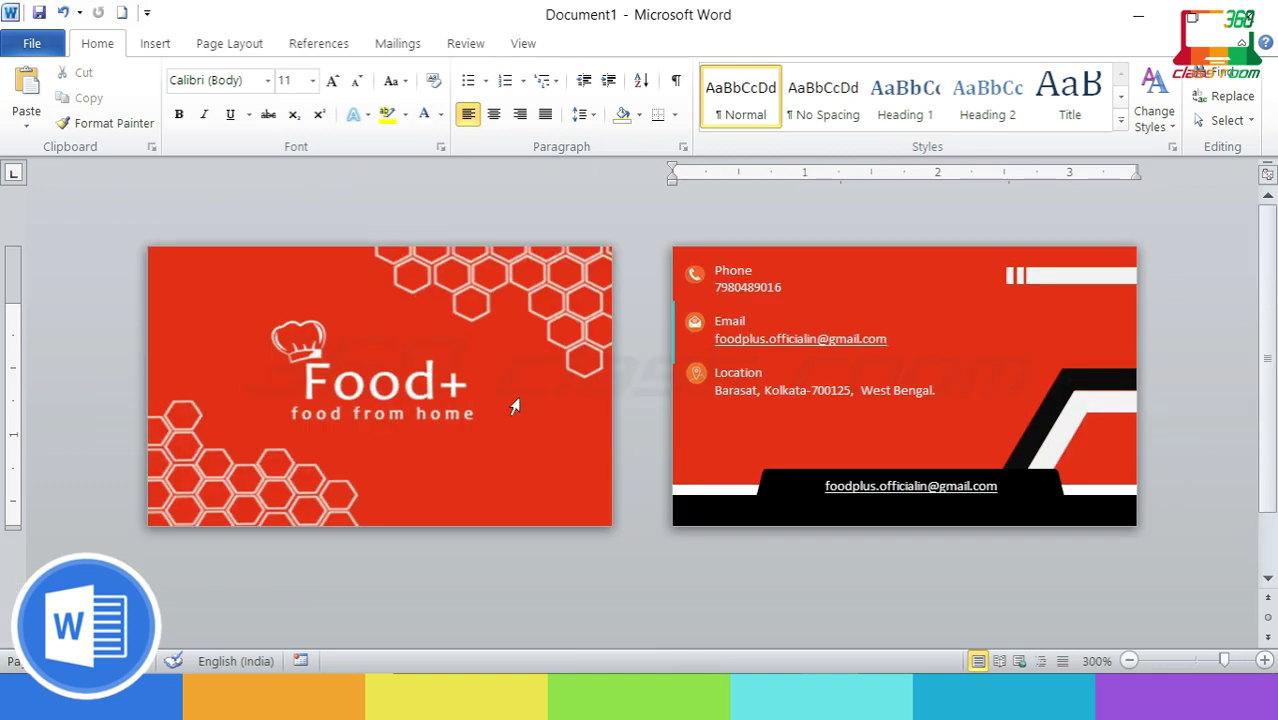
# Step: Move the honeycomb shape on the front card up and to the left
pyautogui.click(494, 446)
pyautogui.moveTo(494, 446); pyautogui.dragTo(298, 354)
pyautogui.click(595, 474)
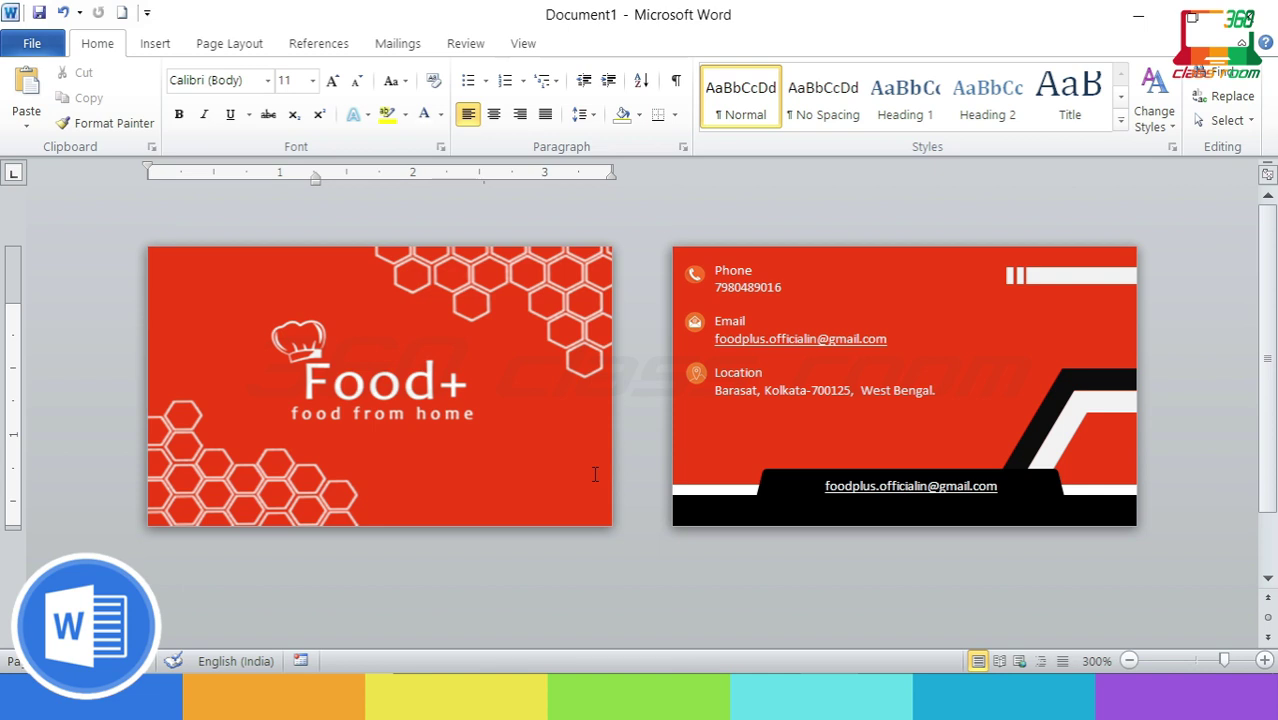
pyautogui.click(155, 43)
pyautogui.click(322, 95)
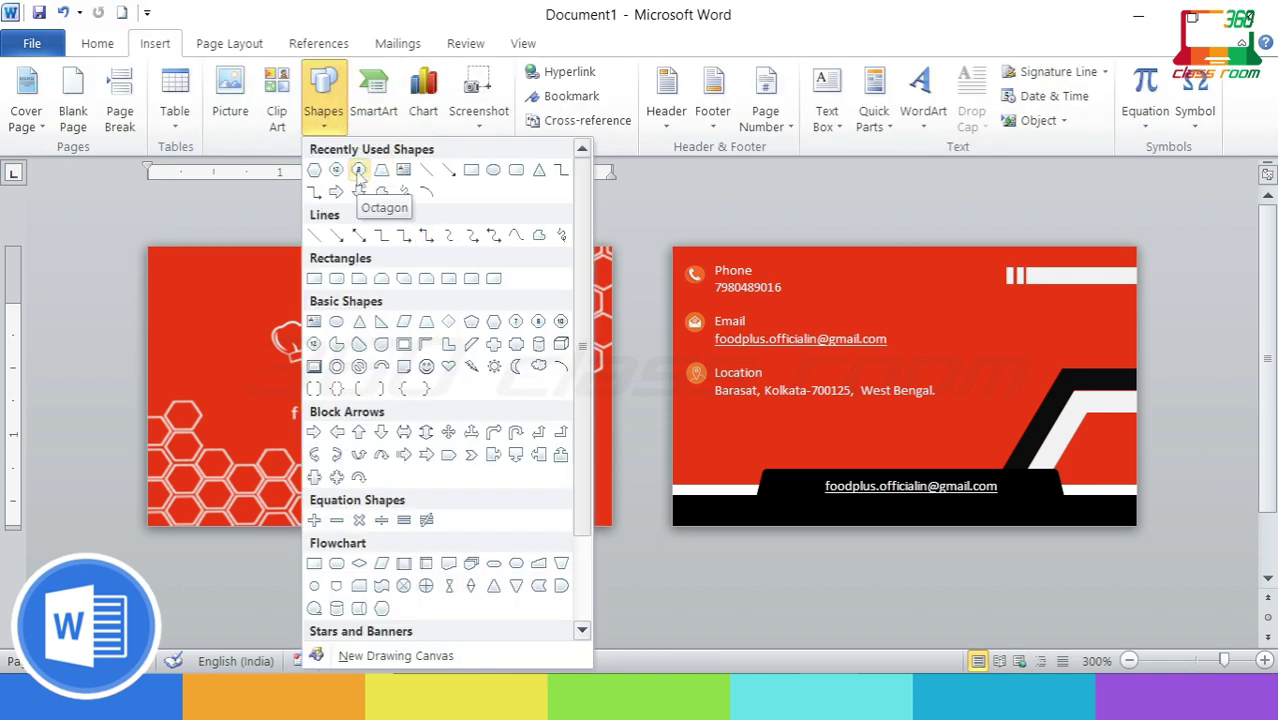
pyautogui.click(561, 321)
pyautogui.moveTo(962, 336); pyautogui.dragTo(1087, 461)
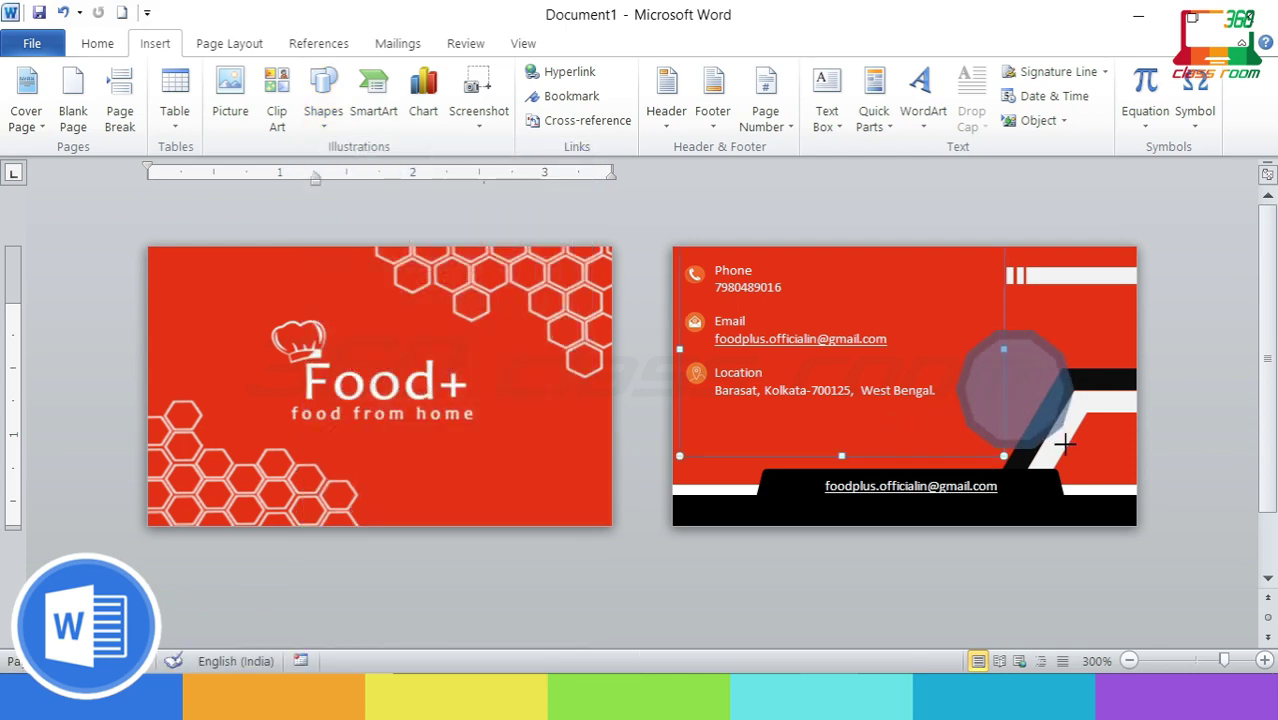
pyautogui.moveTo(1035, 394); pyautogui.dragTo(1056, 372)
pyautogui.click(1143, 409)
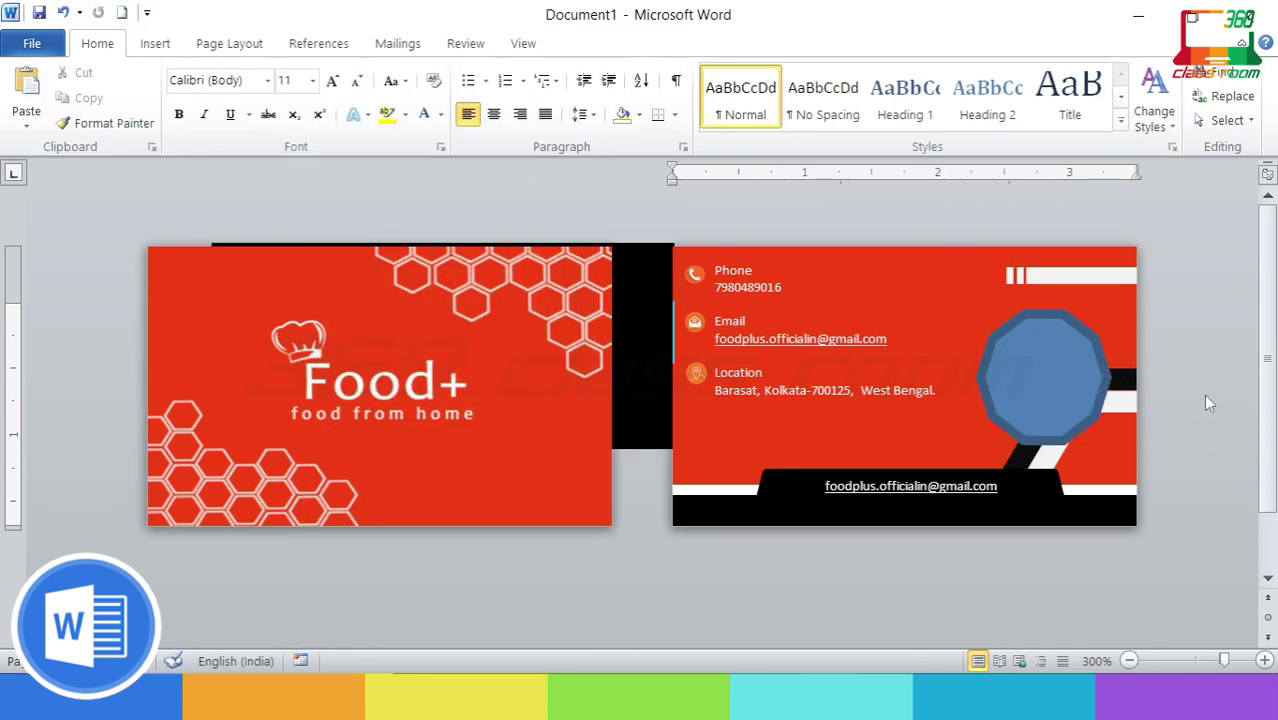
pyautogui.click(1044, 374)
pyautogui.press('Delete')
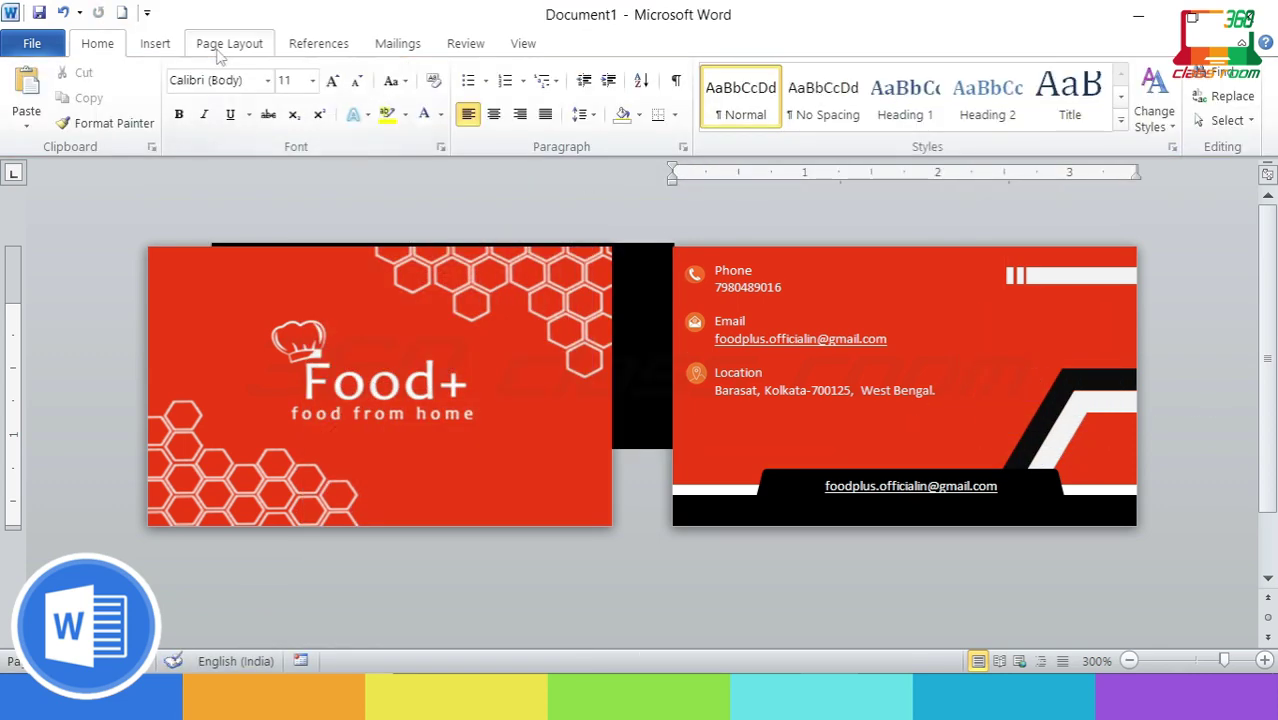
pyautogui.click(155, 43)
pyautogui.click(323, 105)
pyautogui.click(362, 170)
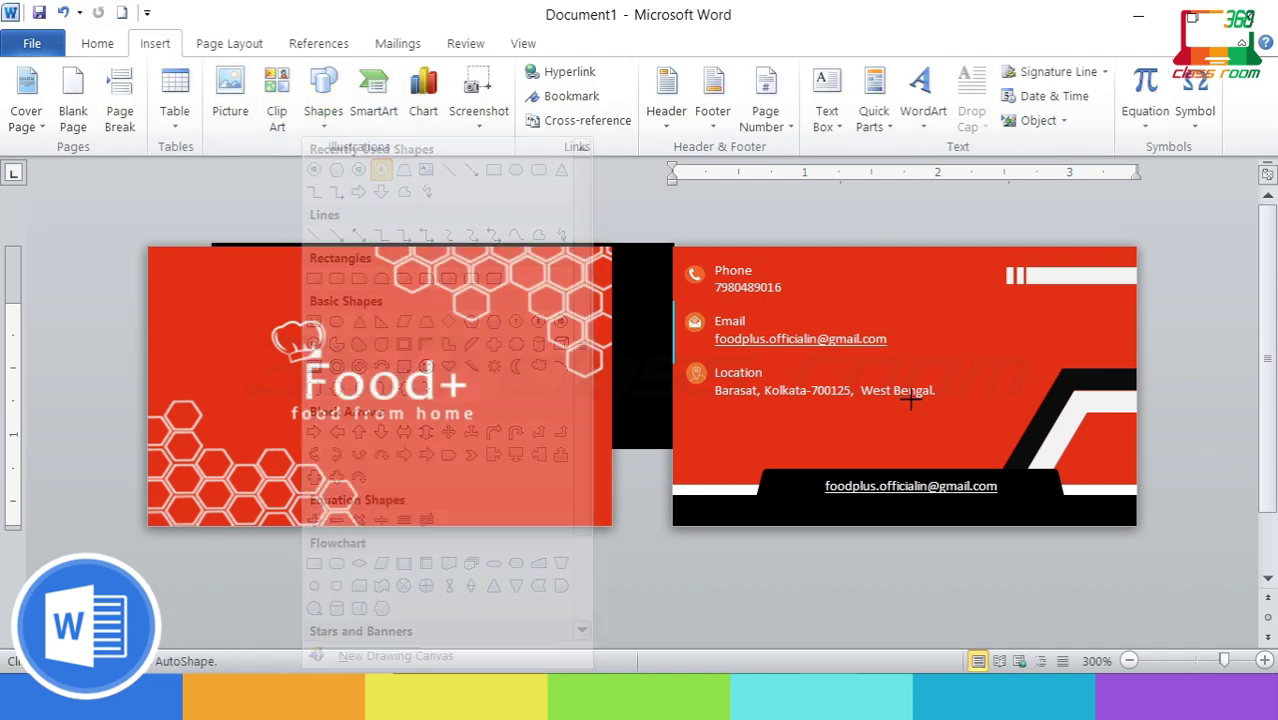
pyautogui.moveTo(964, 337); pyautogui.dragTo(1081, 452)
pyautogui.moveTo(1034, 405); pyautogui.dragTo(1053, 405)
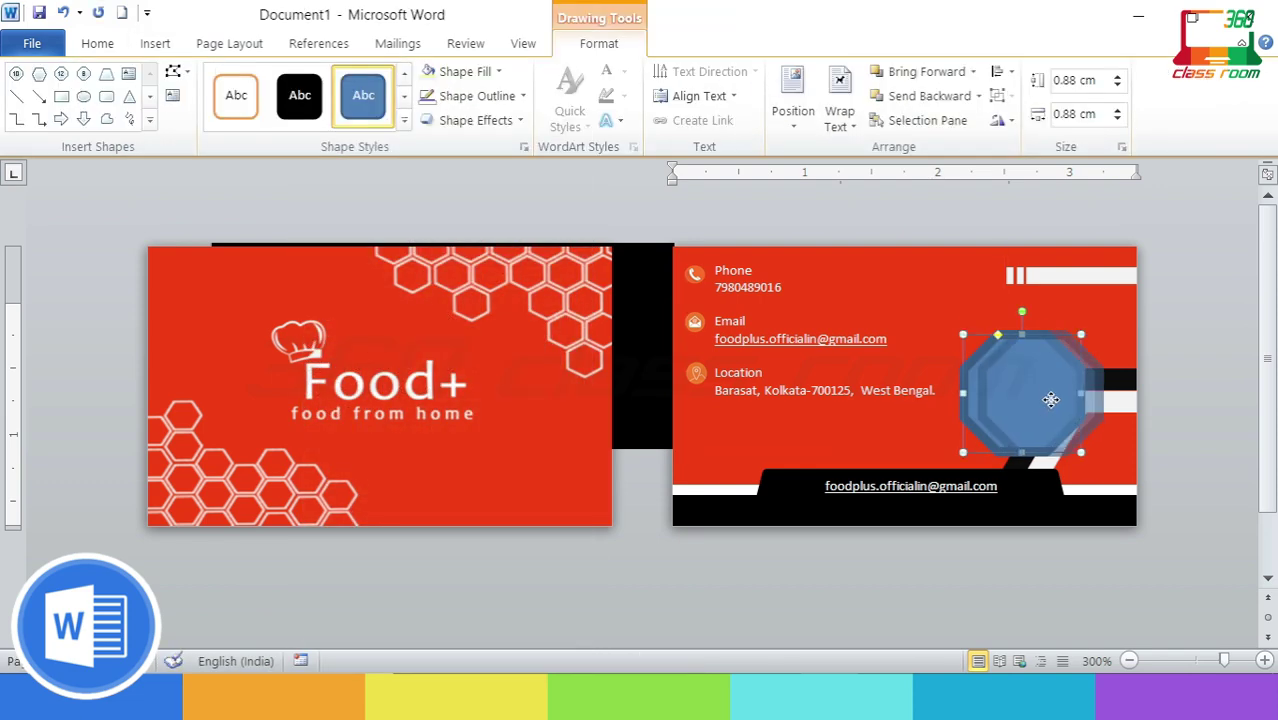
pyautogui.click(1186, 409)
pyautogui.click(1047, 390)
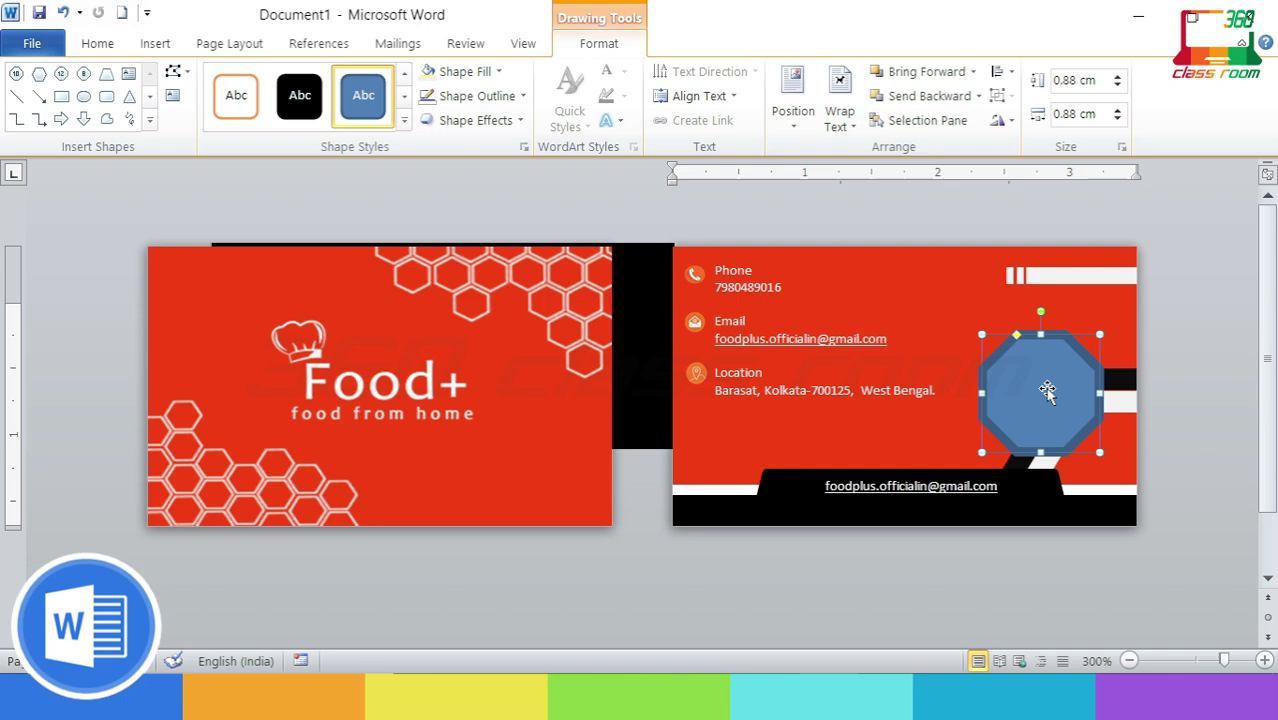
pyautogui.click(465, 71)
pyautogui.click(470, 347)
pyautogui.click(262, 185)
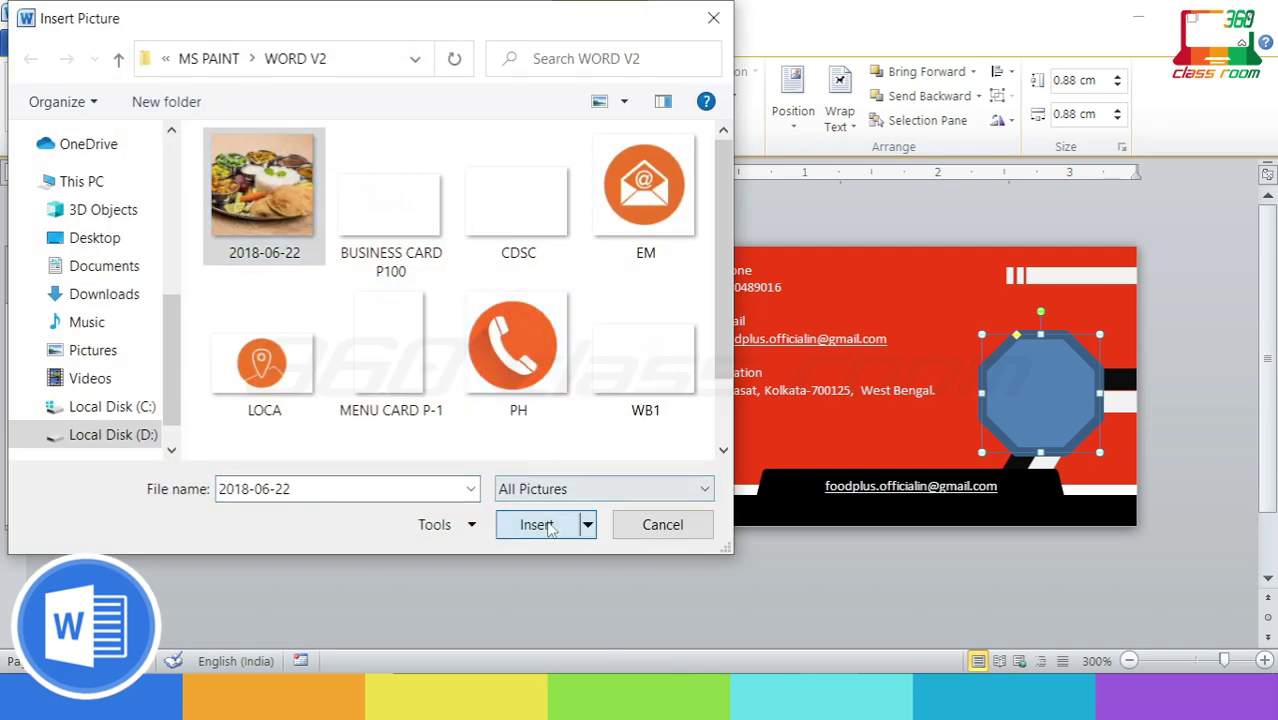
pyautogui.click(536, 524)
pyautogui.click(476, 95)
pyautogui.moveTo(519, 376)
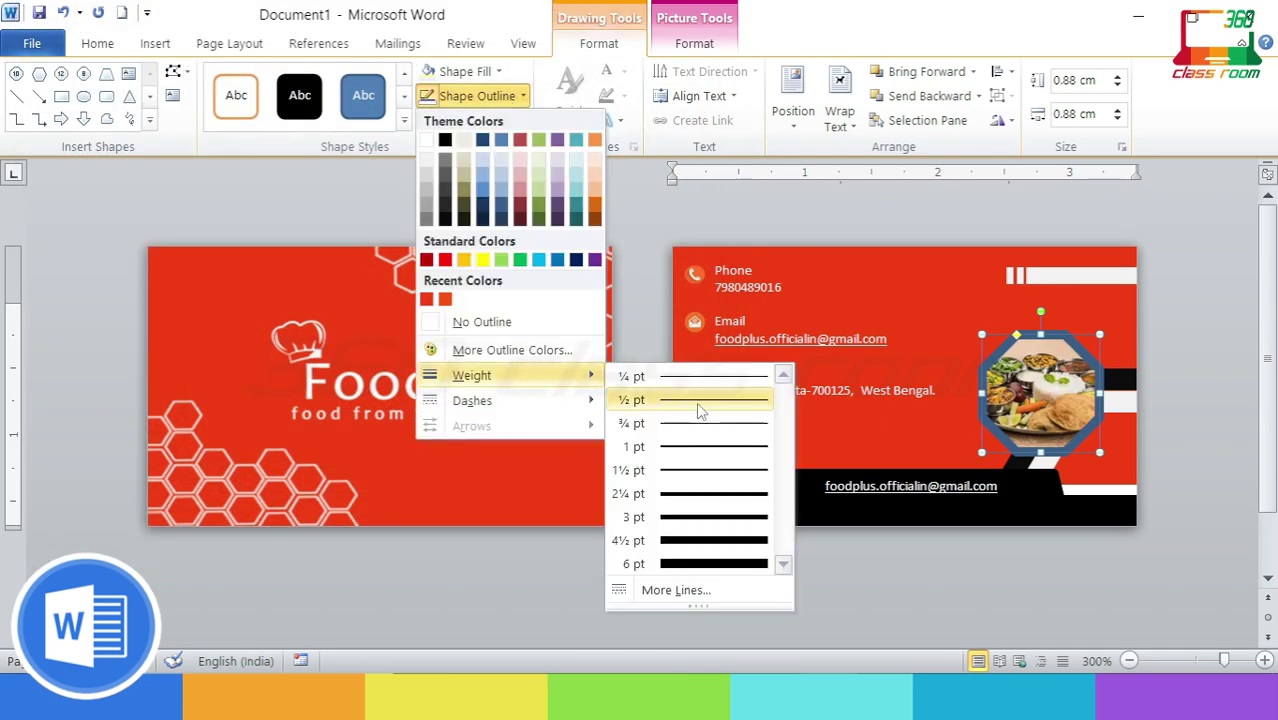
pyautogui.click(700, 400)
pyautogui.click(476, 95)
pyautogui.click(427, 141)
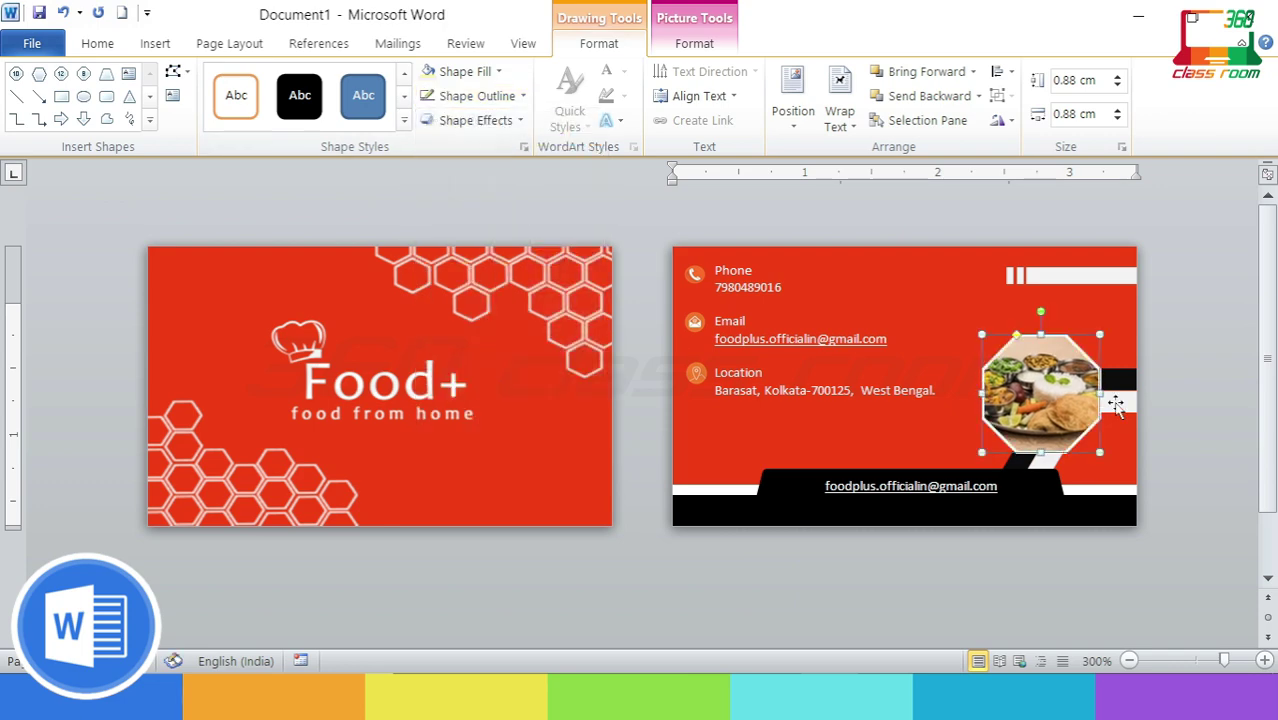
pyautogui.click(1224, 349)
pyautogui.moveTo(1040, 395); pyautogui.dragTo(1062, 395)
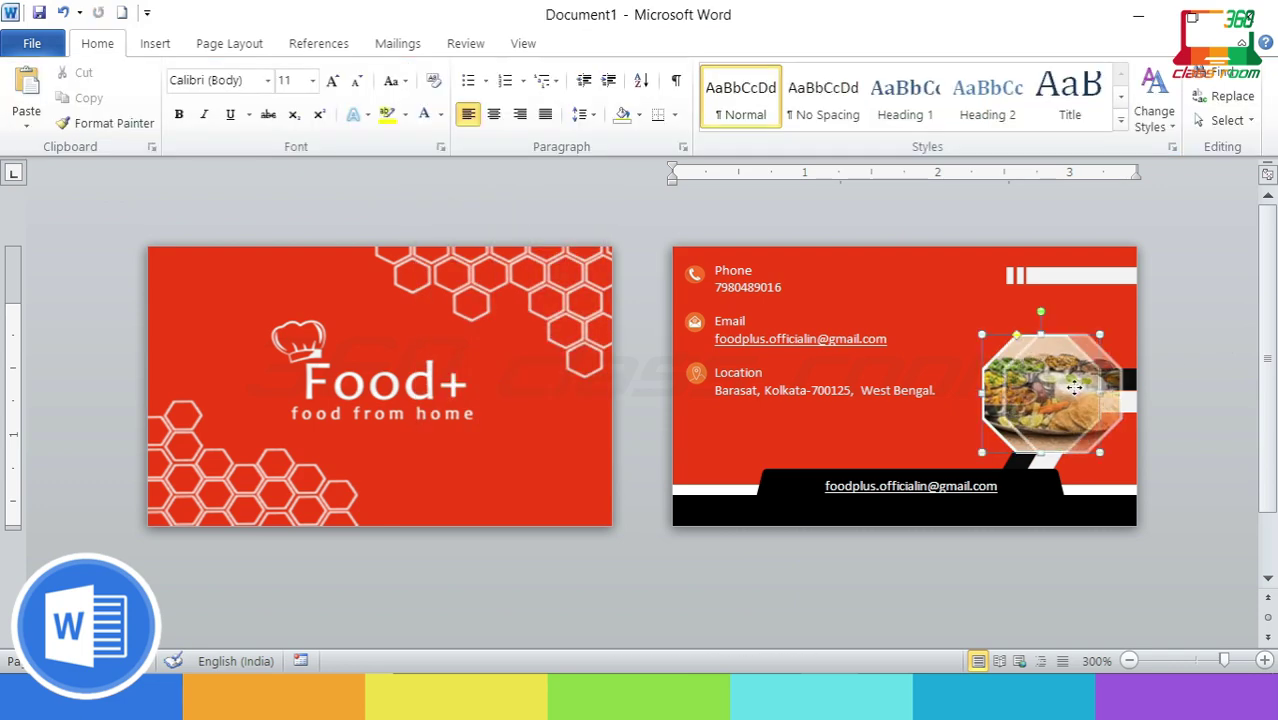
pyautogui.click(1178, 378)
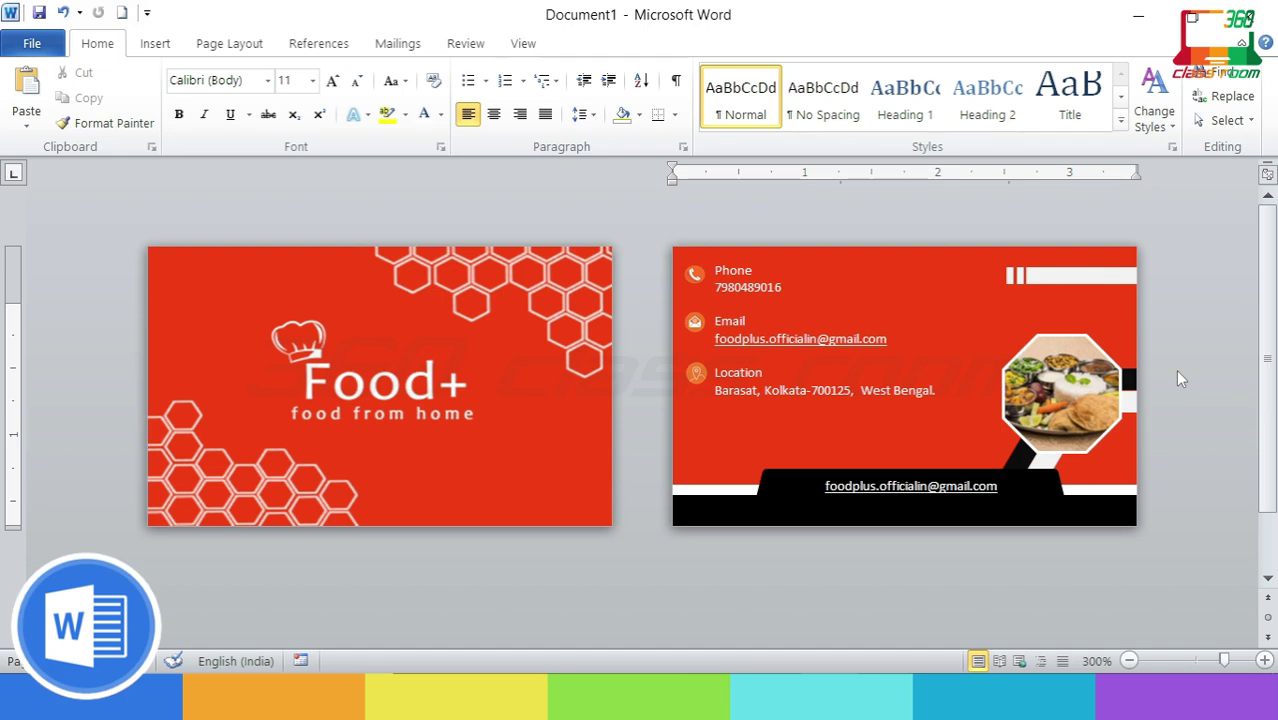
pyautogui.click(1114, 372)
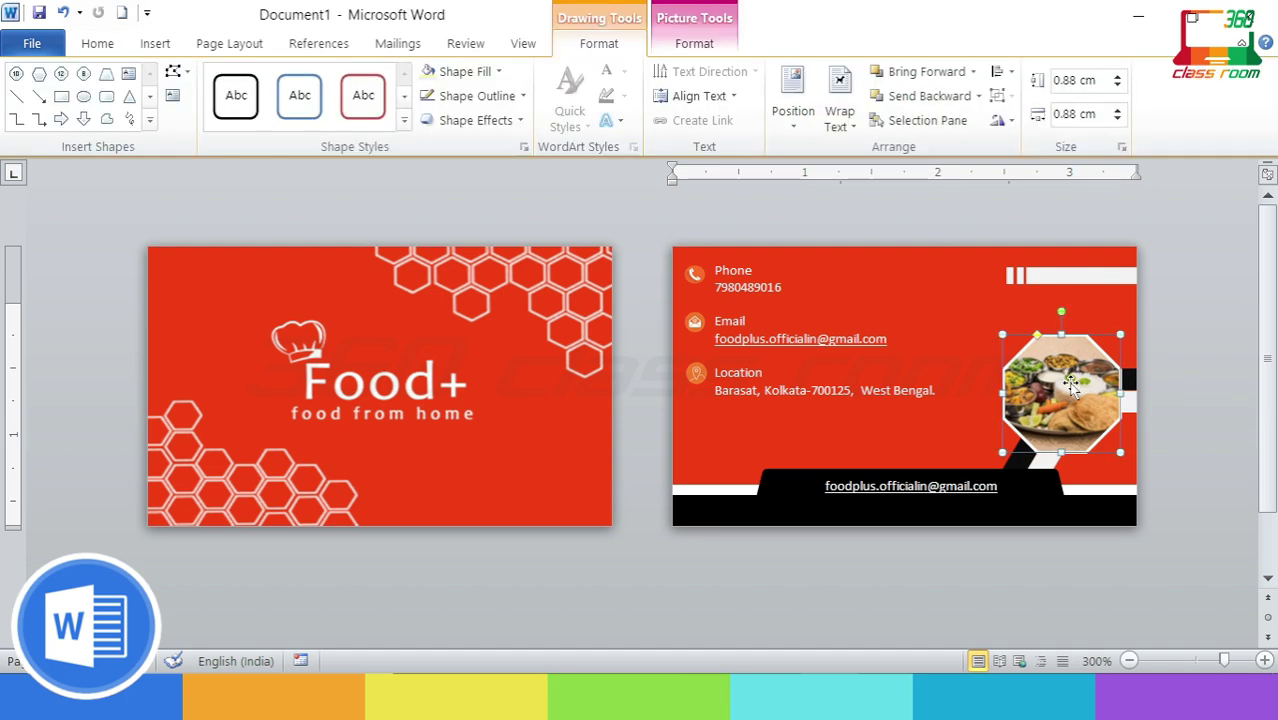
pyautogui.press('Delete')
# Step: Draw a hexagon shape on the right side of the back card
pyautogui.click(155, 44)
pyautogui.click(323, 105)
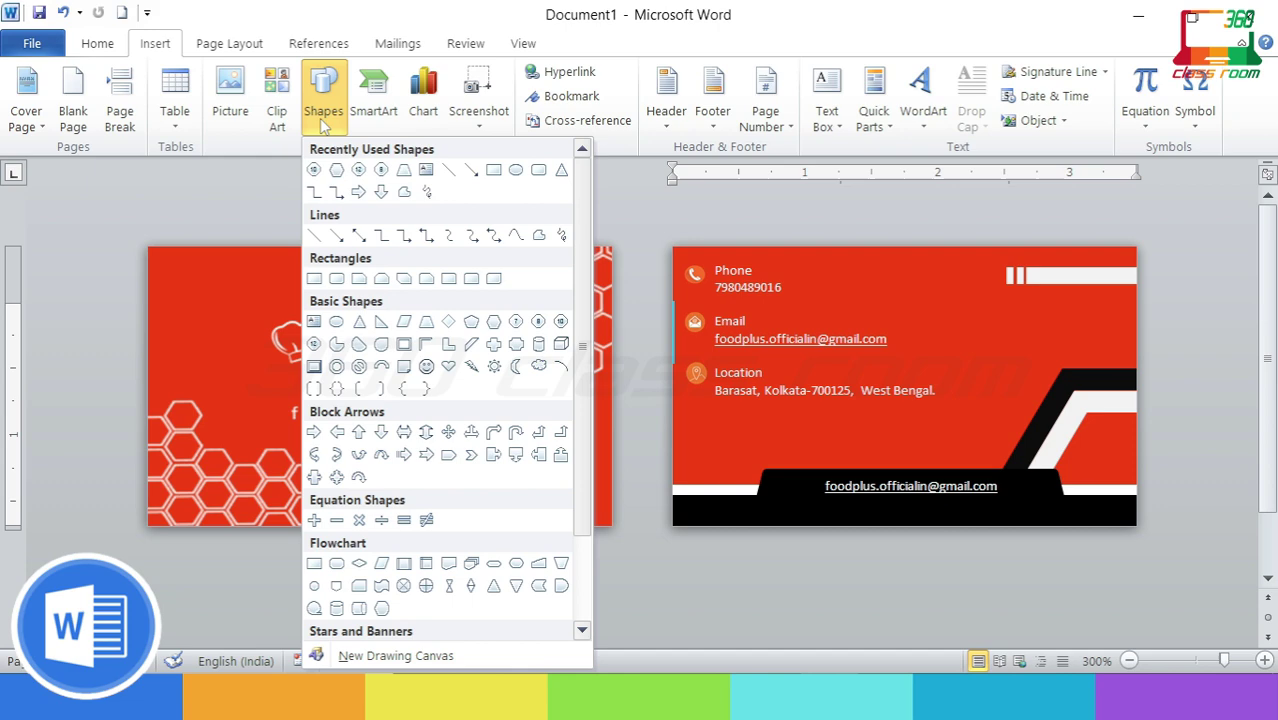
pyautogui.click(516, 322)
pyautogui.moveTo(950, 320)
pyautogui.mouseDown()
pyautogui.moveTo(1052, 435)
pyautogui.moveTo(1108, 460)
pyautogui.mouseUp()
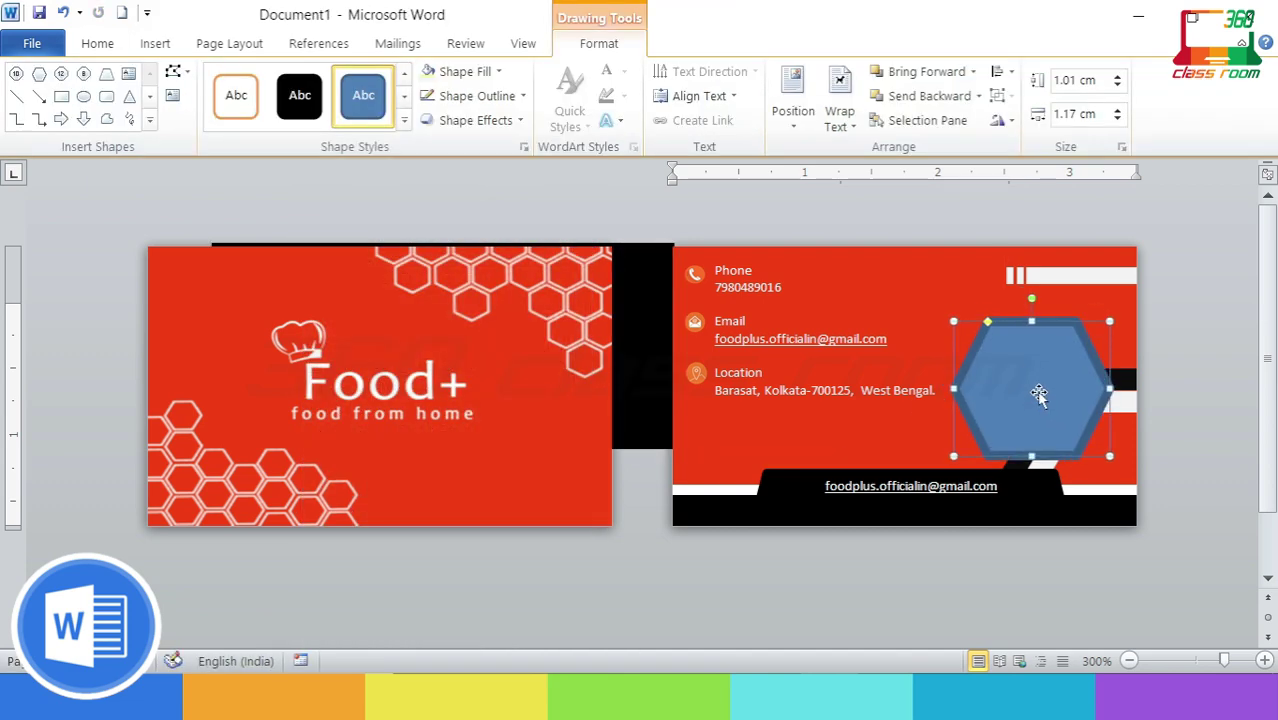
pyautogui.click(1260, 395)
# Step: Shrink the hexagon to 0.83 × 0.96 cm and nudge it up slightly
pyautogui.click(972, 360)
pyautogui.moveTo(955, 320); pyautogui.dragTo(982, 341)
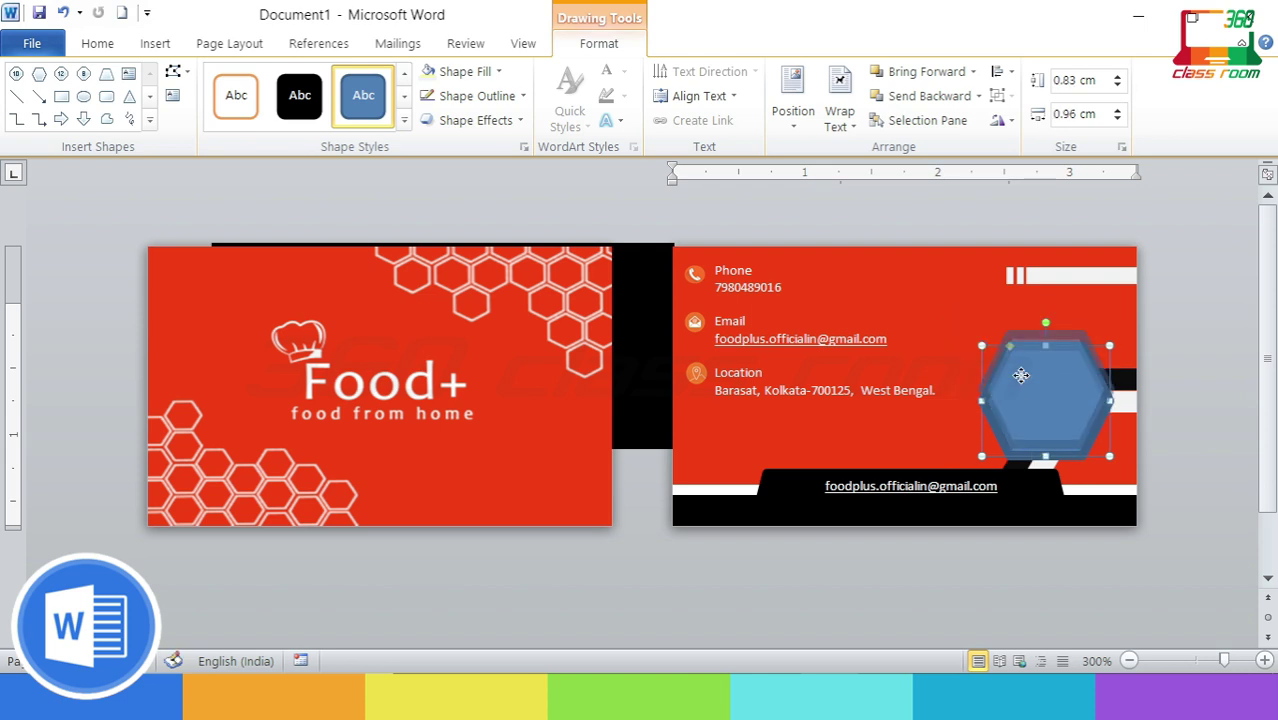
pyautogui.click(1197, 358)
pyautogui.click(1041, 392)
pyautogui.press('Up')
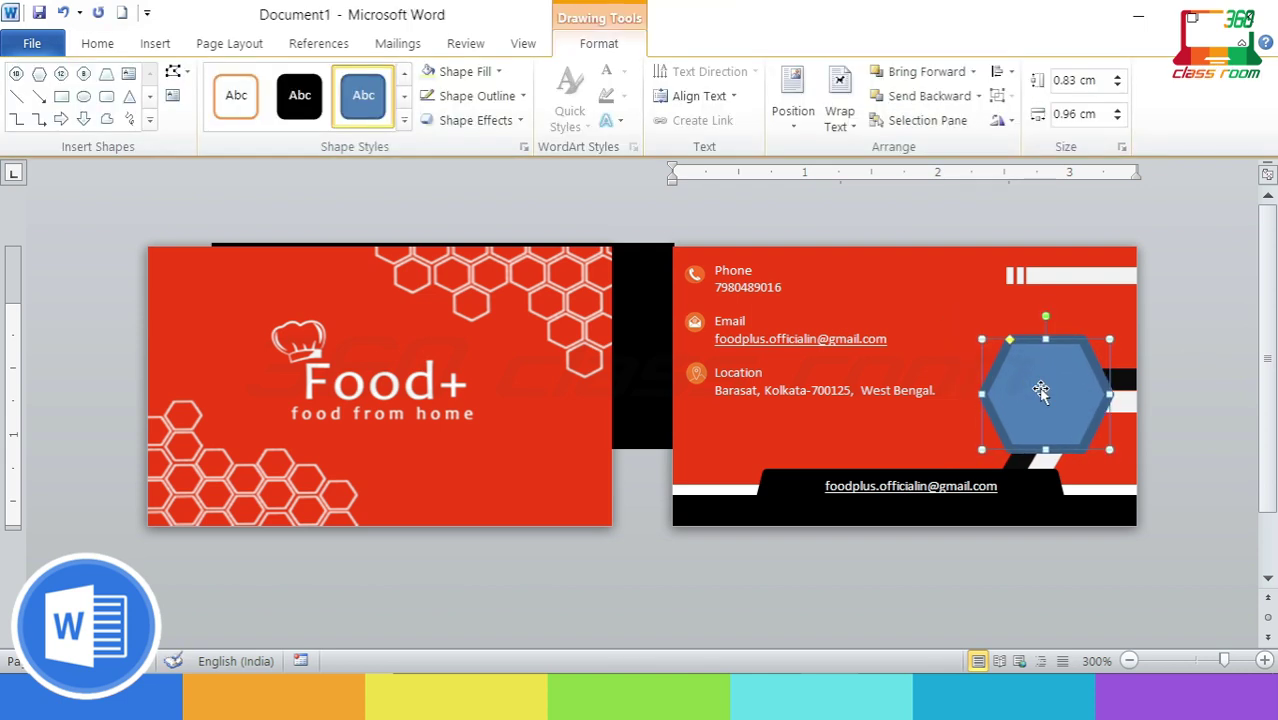
pyautogui.press('Up')
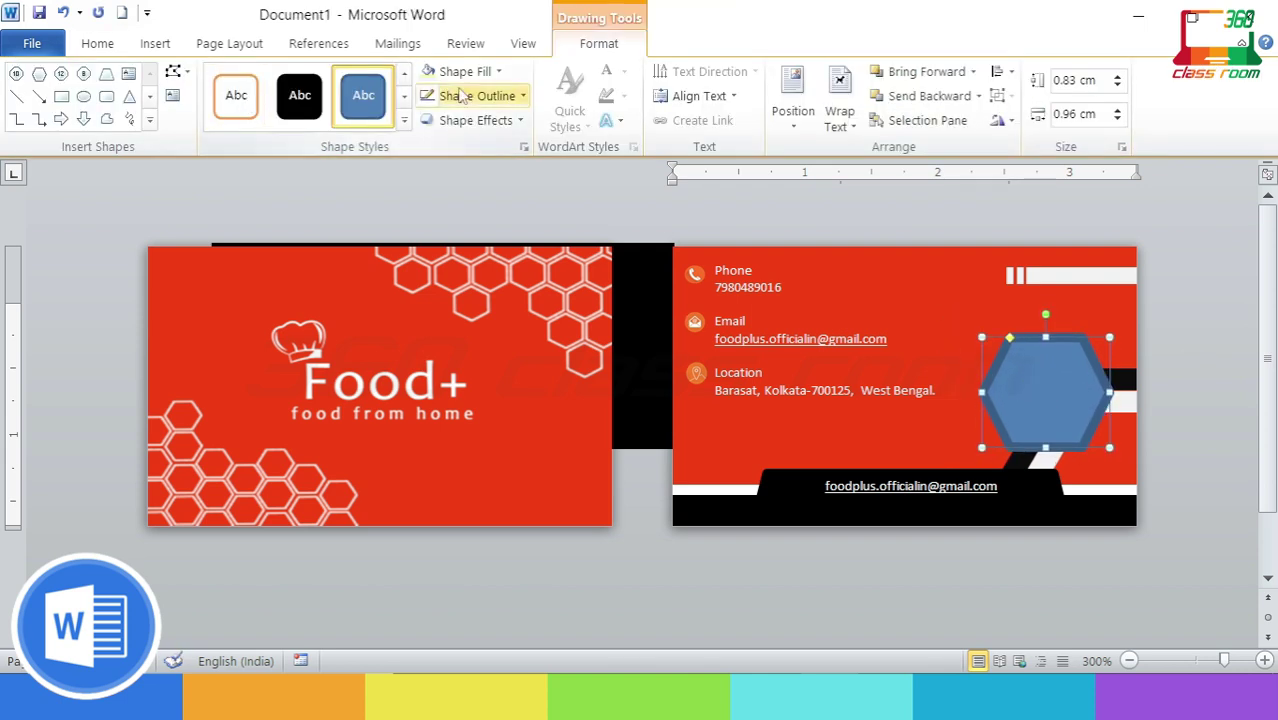
# Step: Fill the hexagon with the 2018-06-22 food photo
pyautogui.click(465, 71)
pyautogui.click(482, 352)
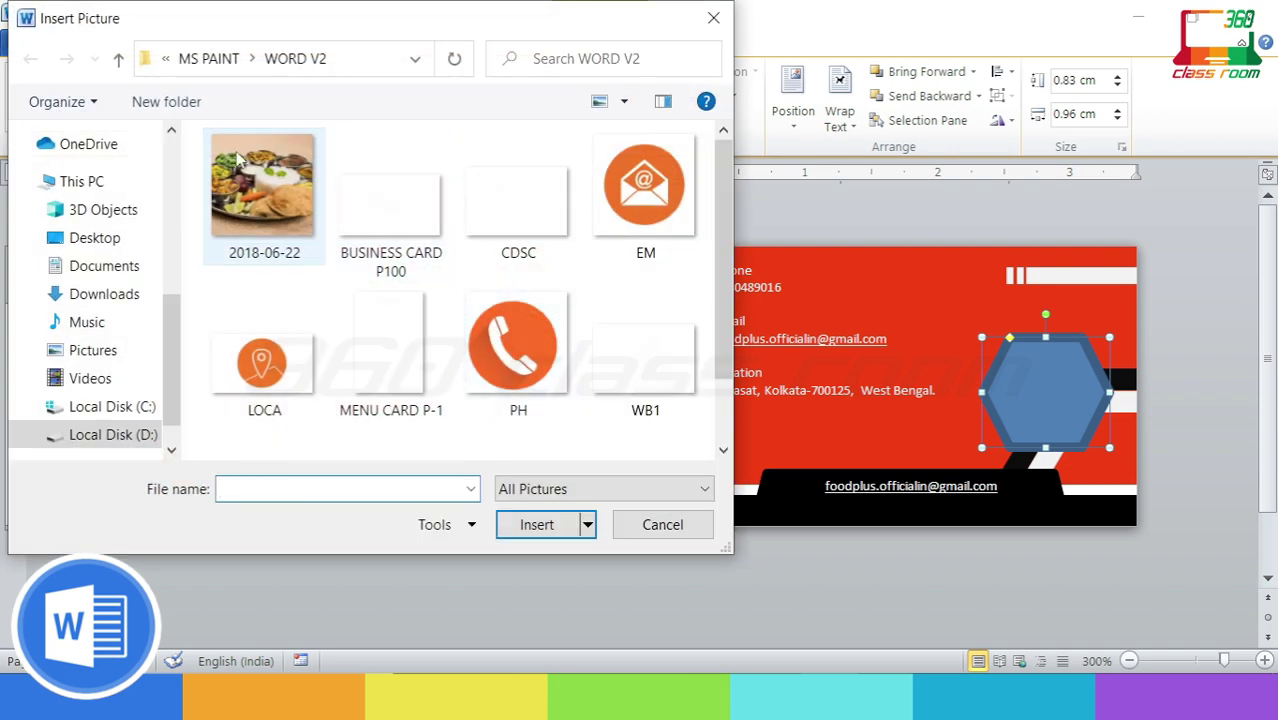
pyautogui.click(264, 197)
pyautogui.click(534, 523)
# Step: Give the food hexagon a white 1 pt outline
pyautogui.click(491, 102)
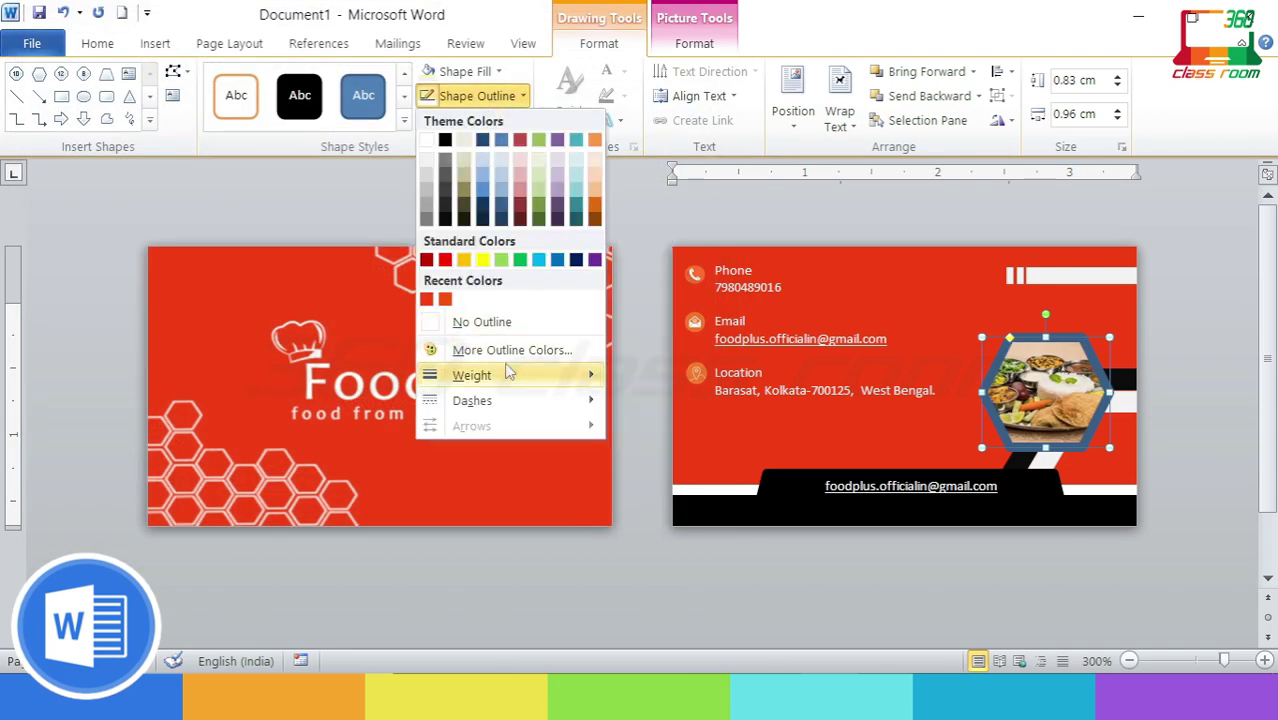
pyautogui.click(430, 163)
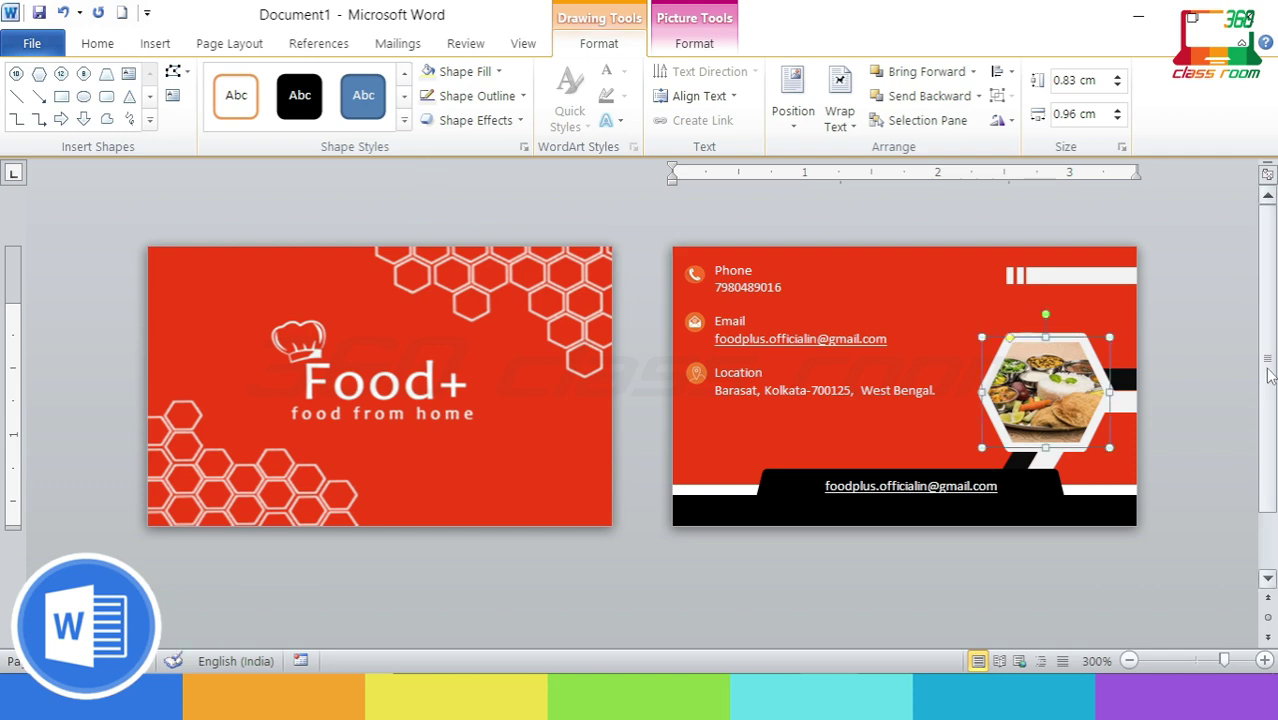
pyautogui.click(1045, 560)
pyautogui.click(1045, 390)
pyautogui.click(477, 95)
pyautogui.moveTo(493, 374)
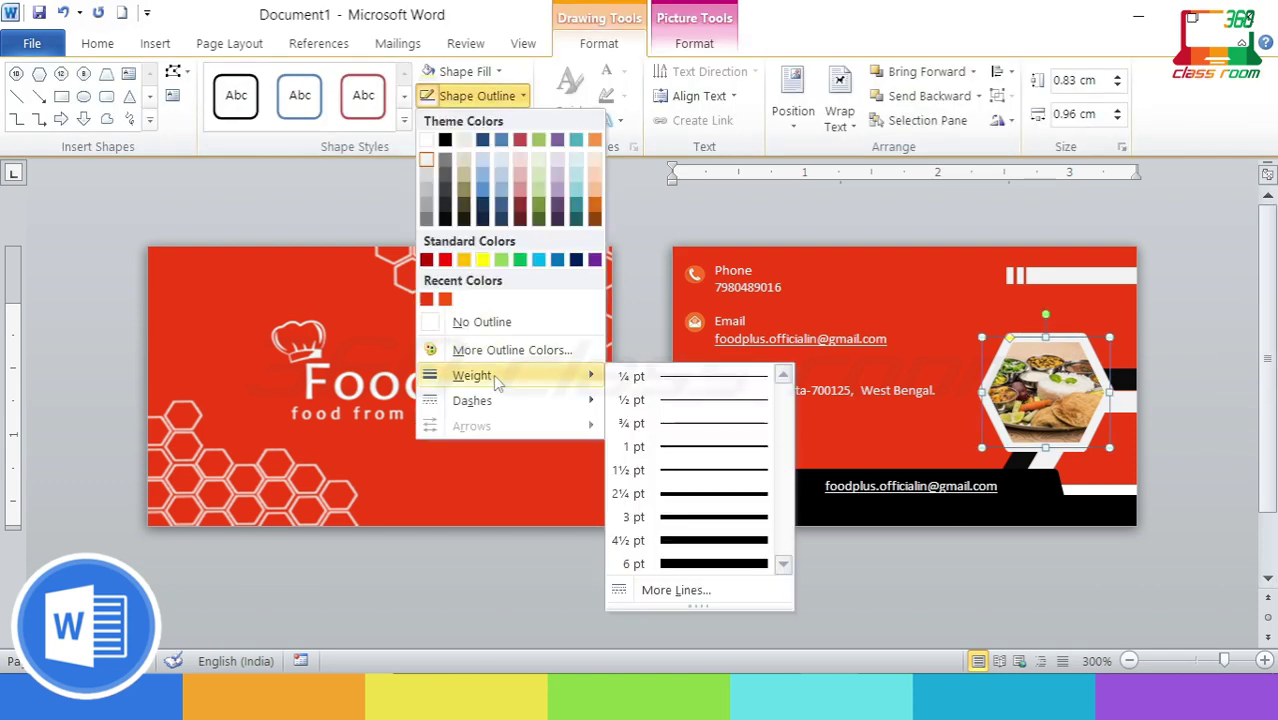
pyautogui.click(738, 458)
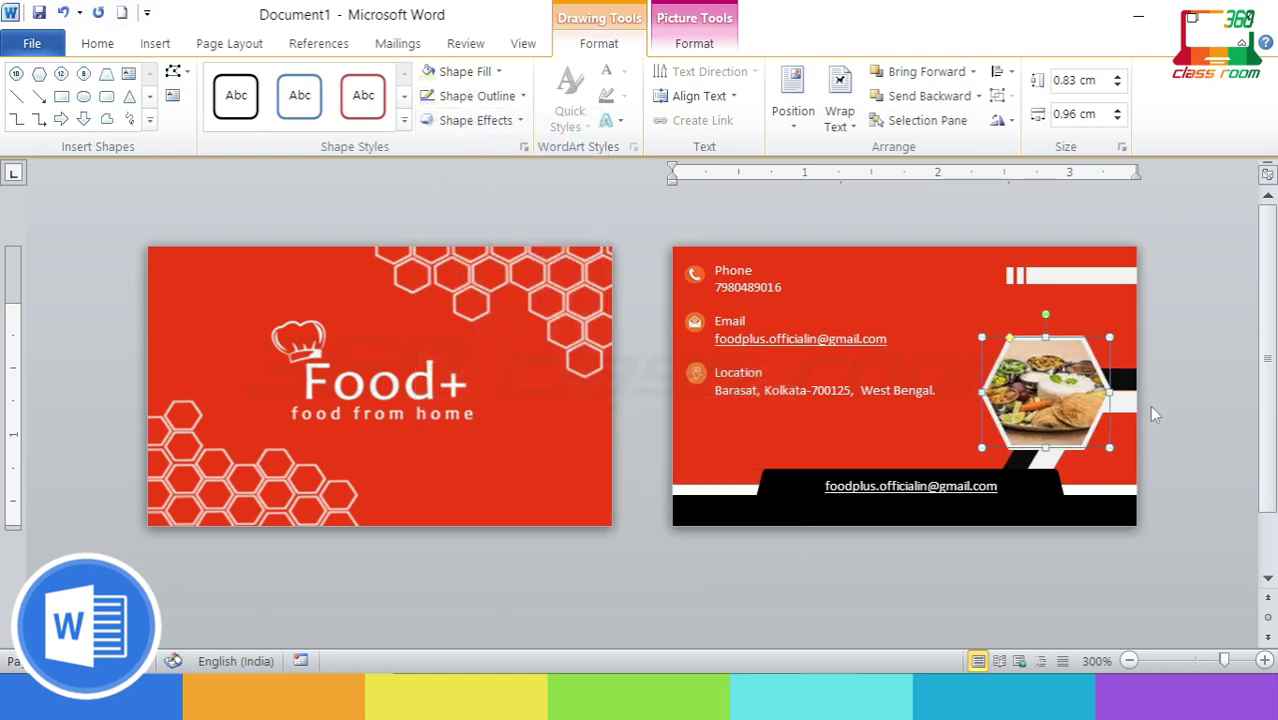
pyautogui.click(1206, 370)
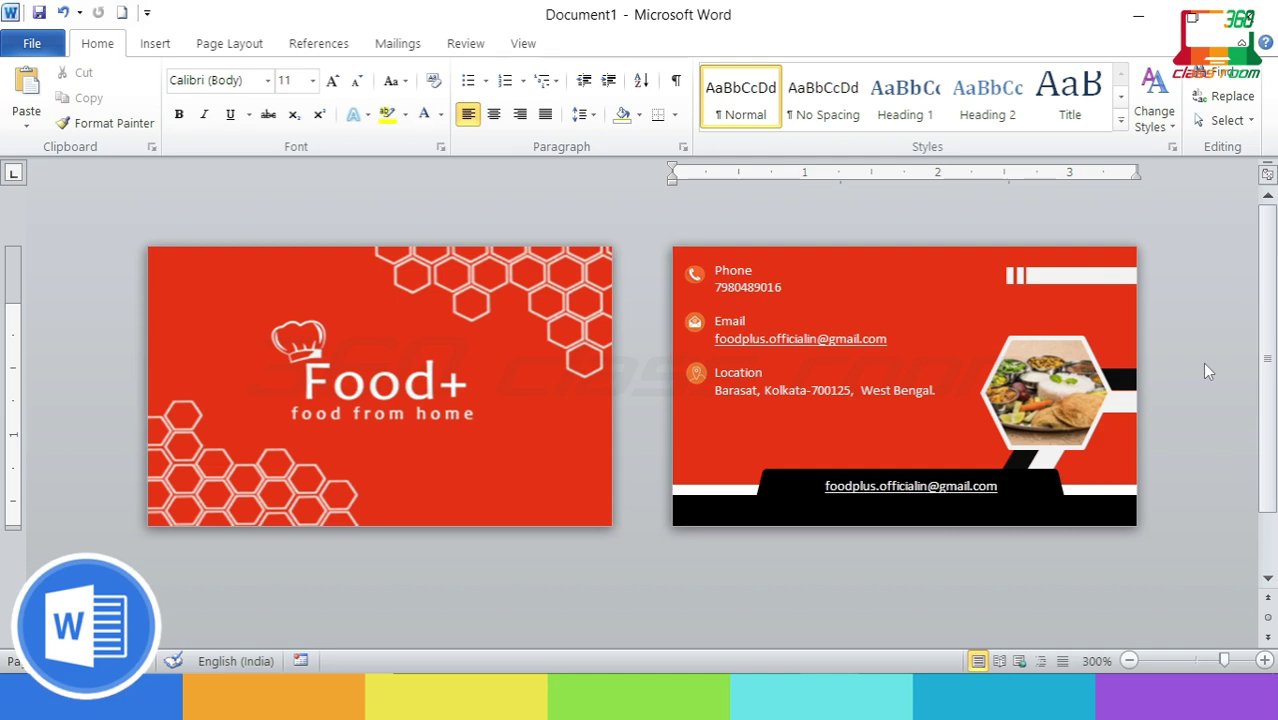
pyautogui.keyDown('ctrl'); pyautogui.scroll(10, 1202, 362); pyautogui.keyUp('ctrl')
pyautogui.scroll(3, 1138, 425)
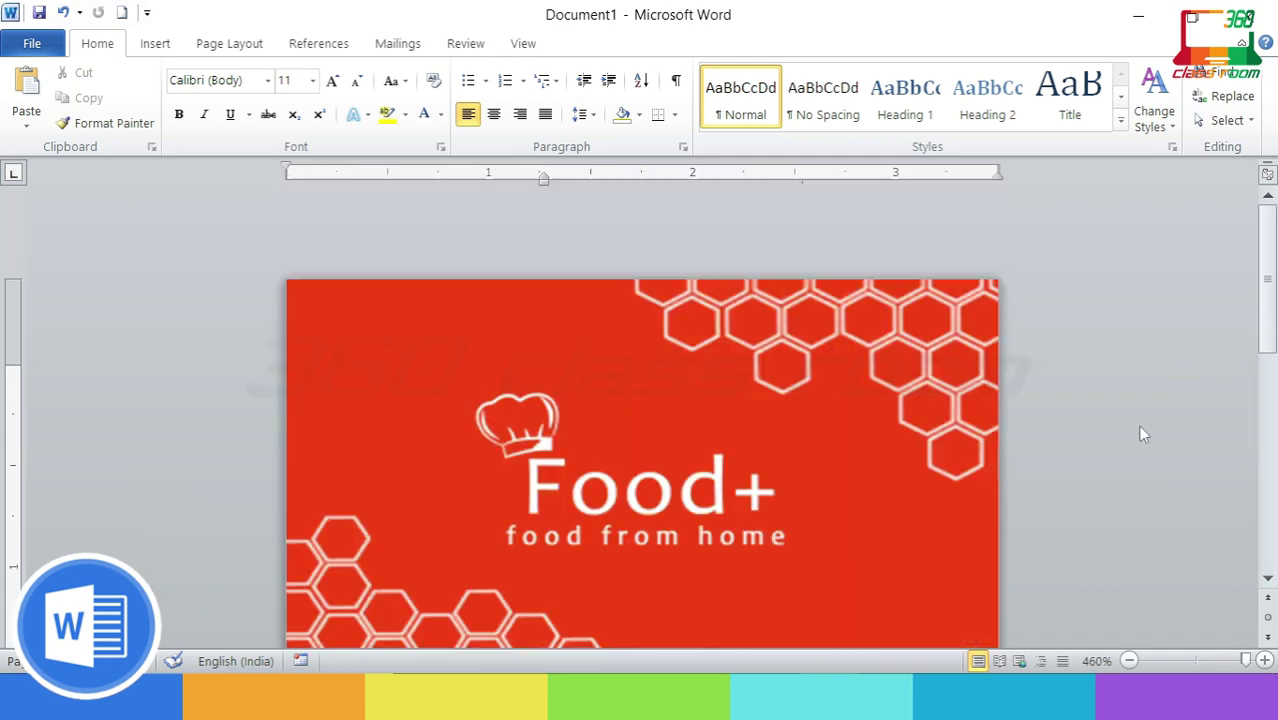
pyautogui.keyDown('ctrl'); pyautogui.scroll(-10, 1138, 425); pyautogui.keyUp('ctrl')
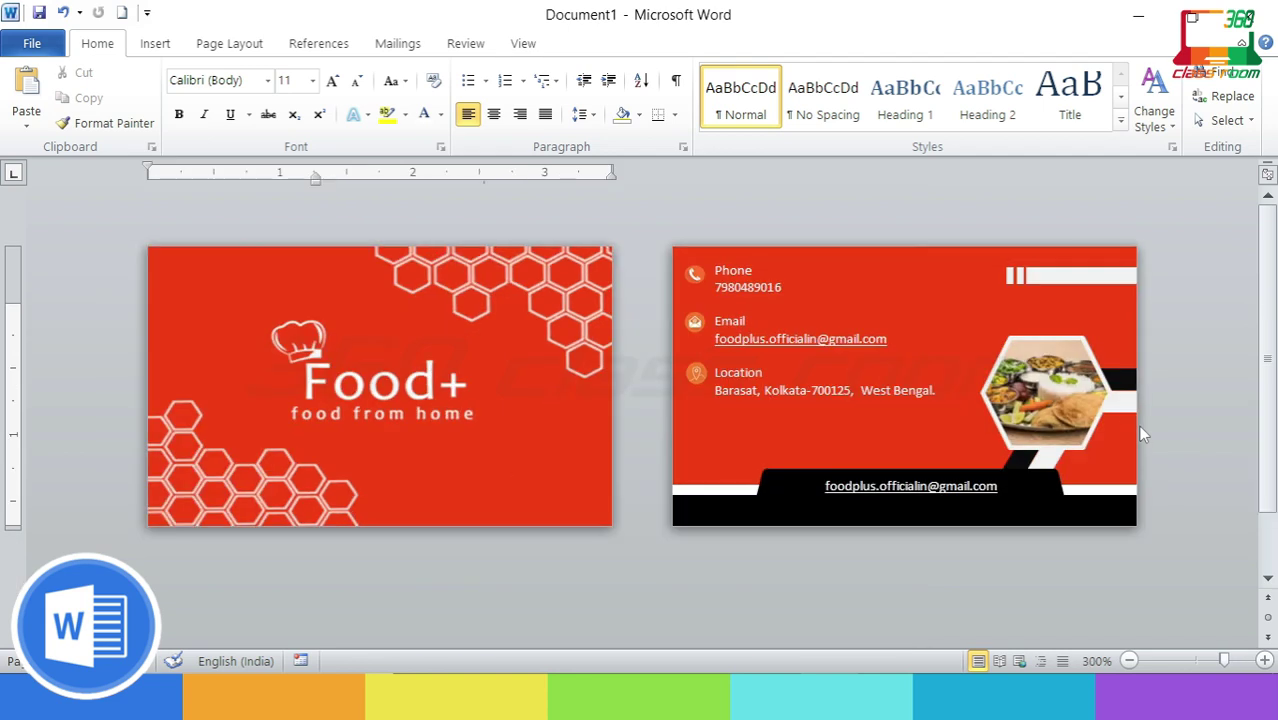
pyautogui.click(1178, 415)
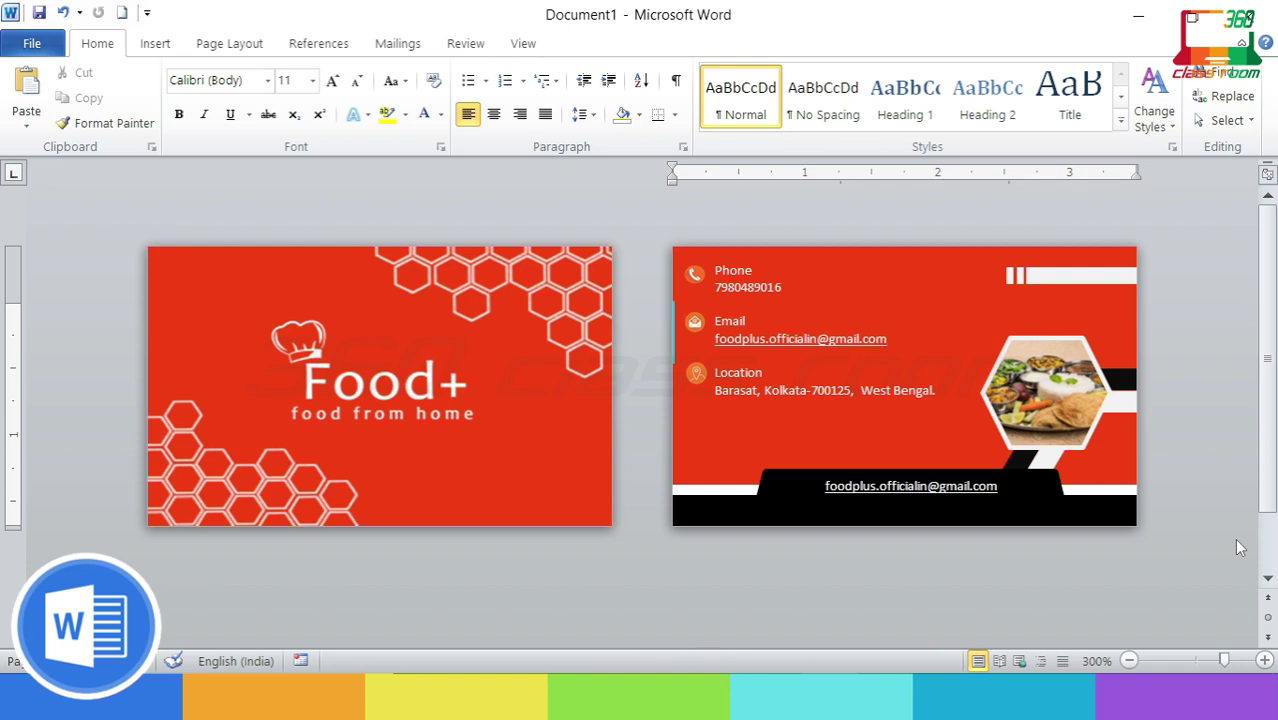
pyautogui.click(1128, 381)
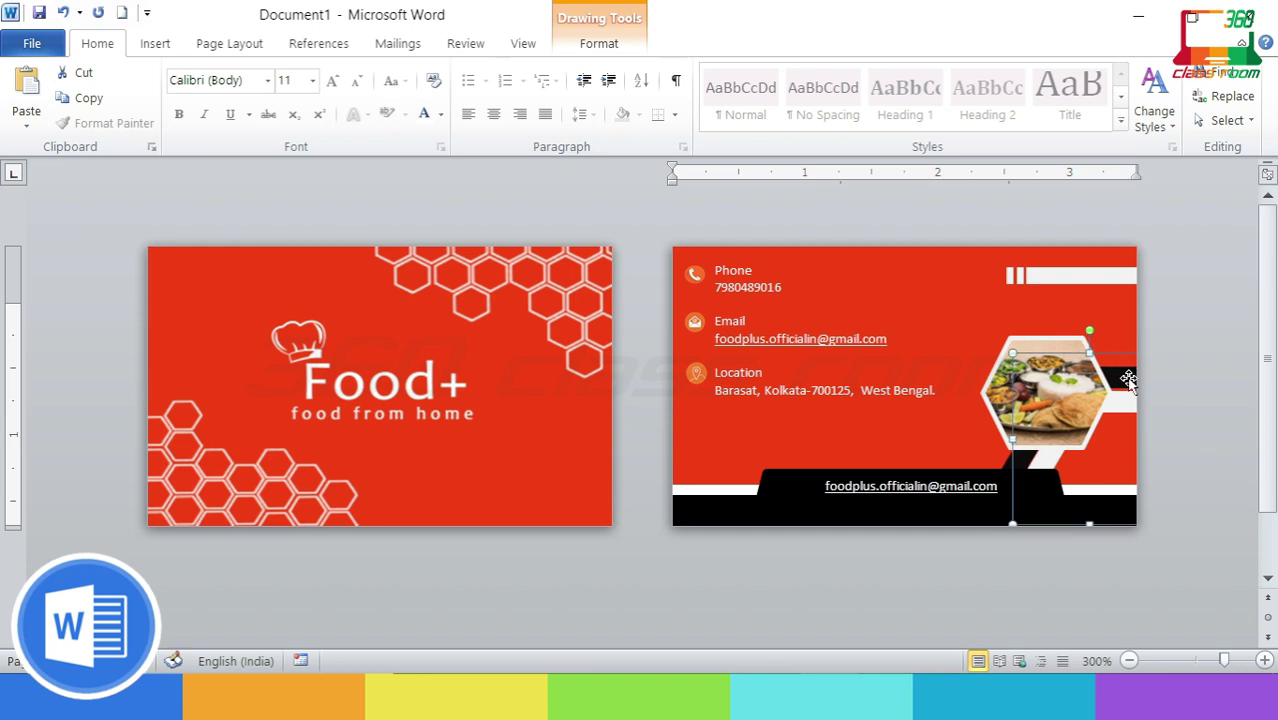
pyautogui.click(1179, 410)
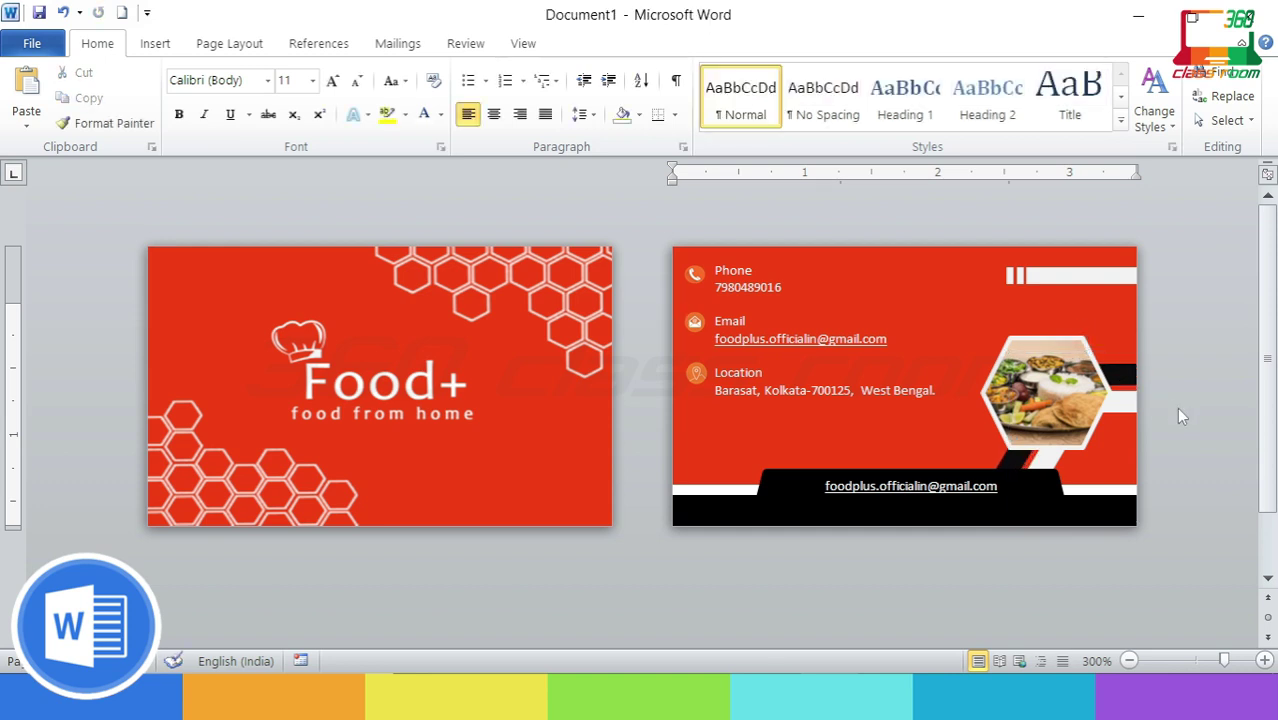